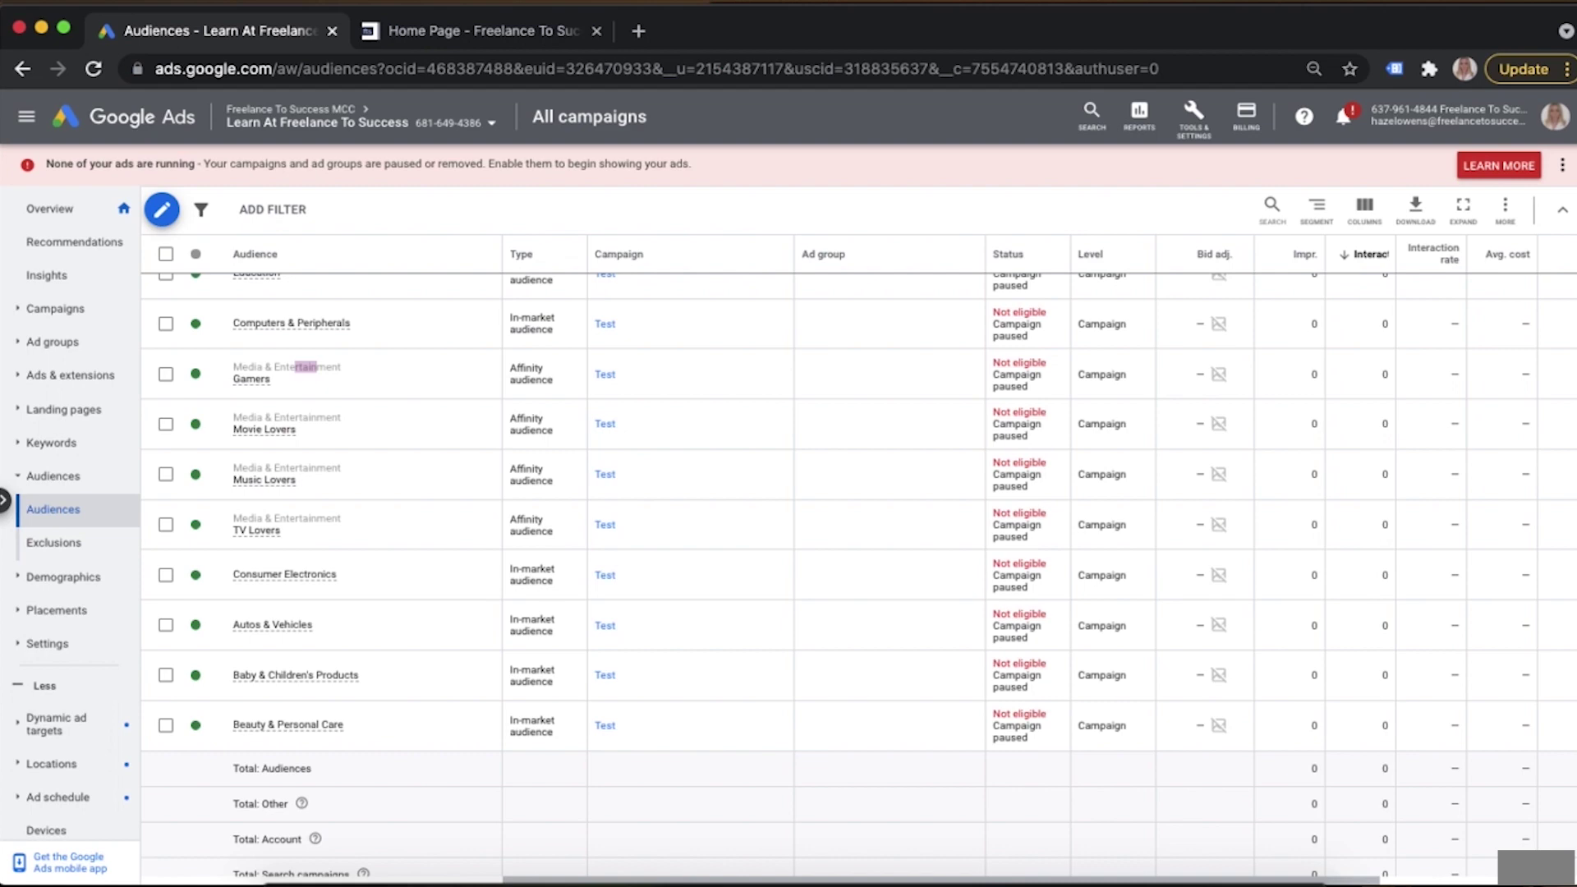
Start editing audiences at campaign level and select the Test campaign
click(162, 209)
click(187, 321)
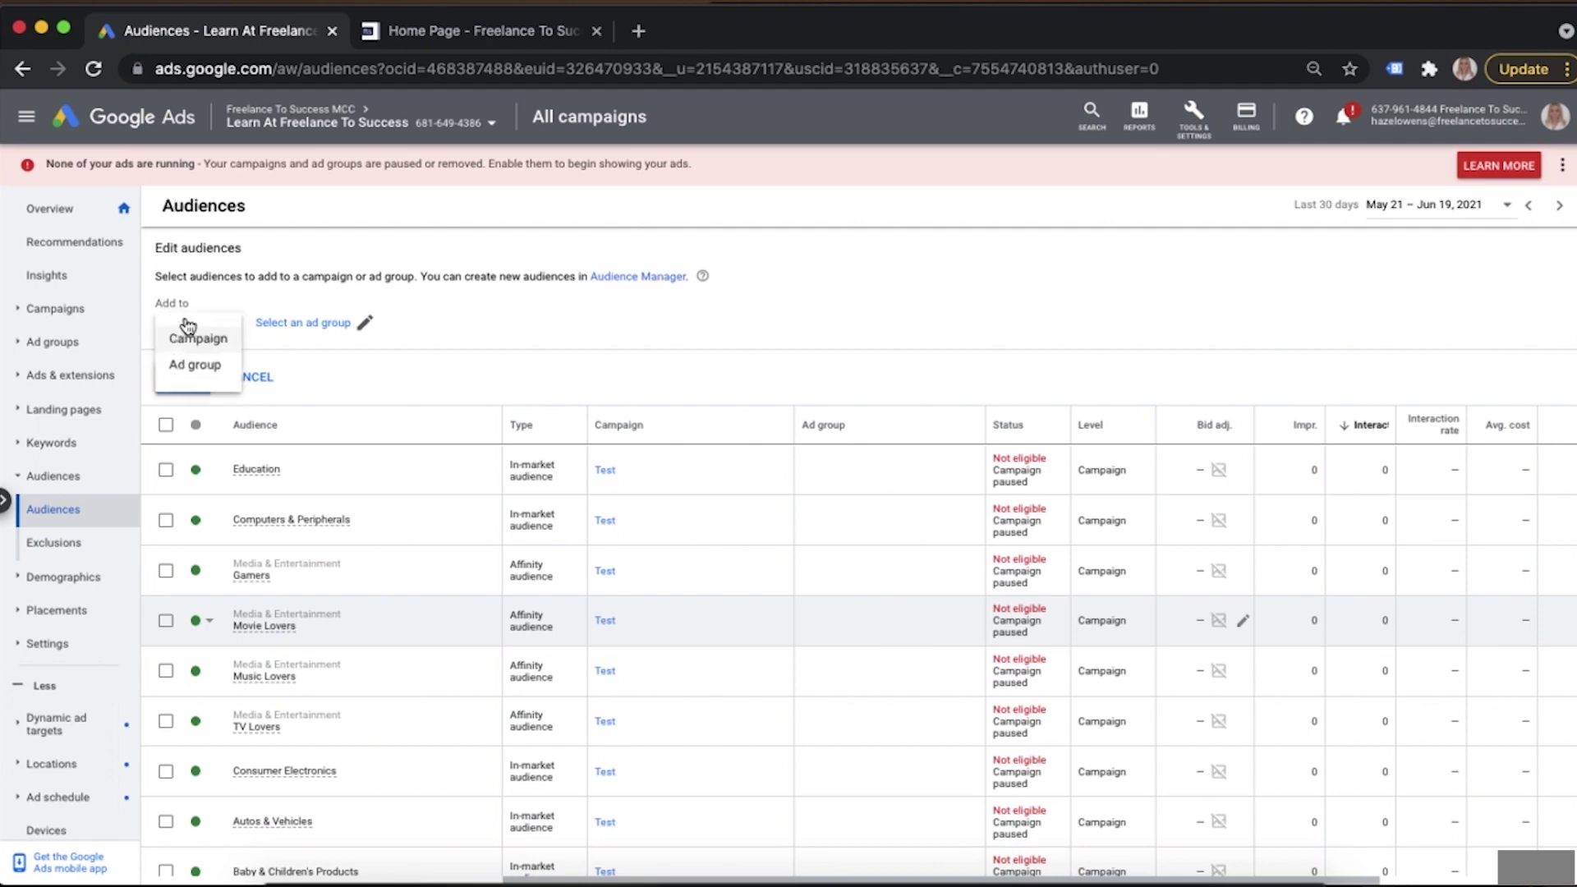
click(197, 334)
click(325, 325)
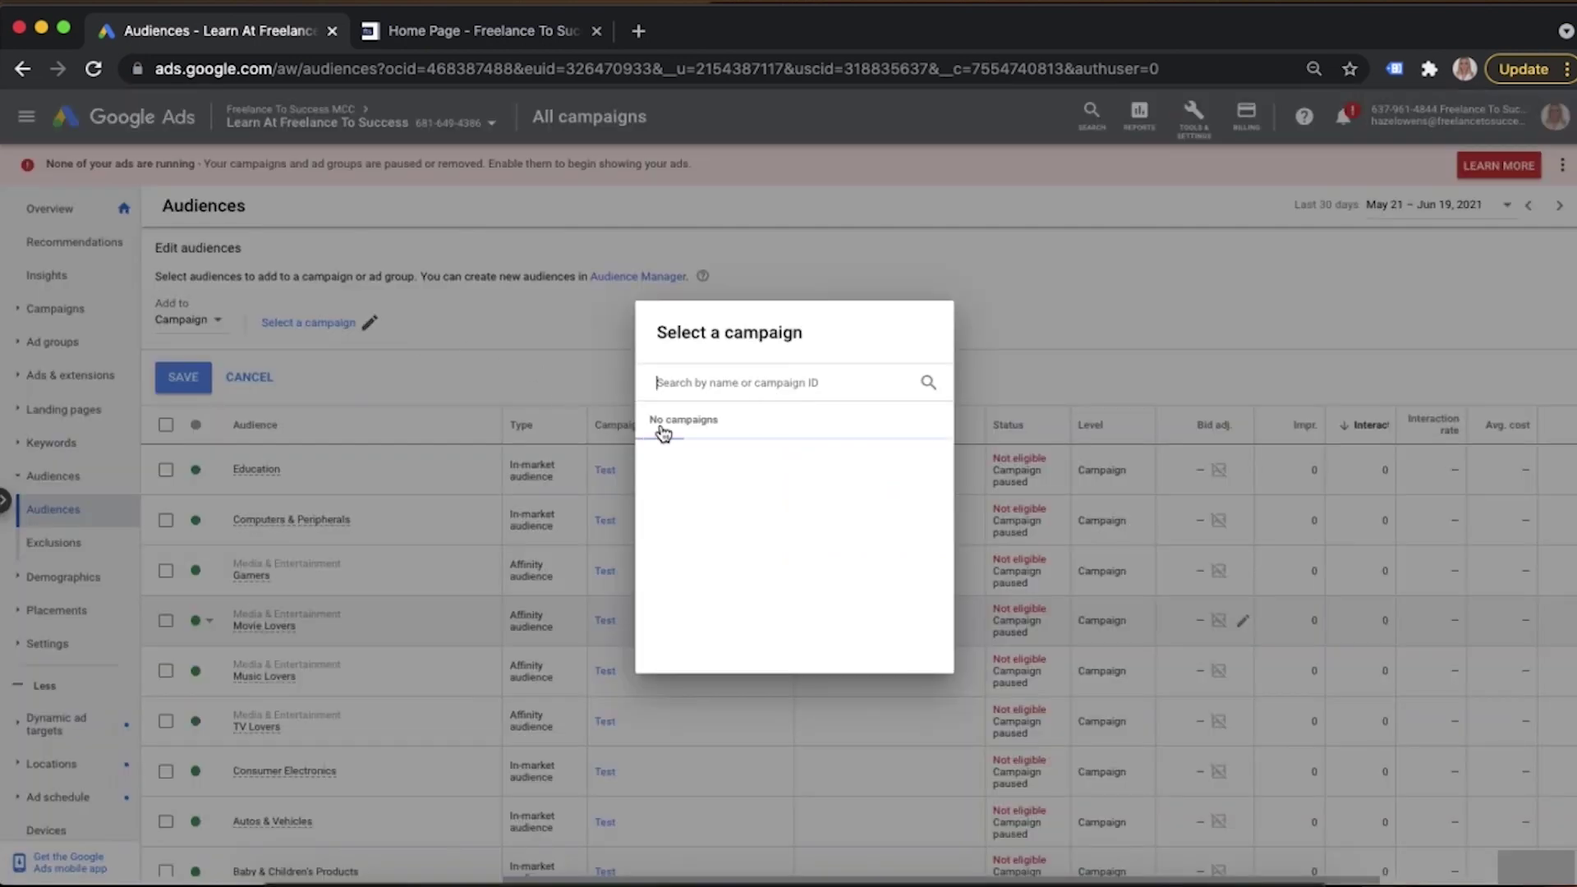
click(715, 496)
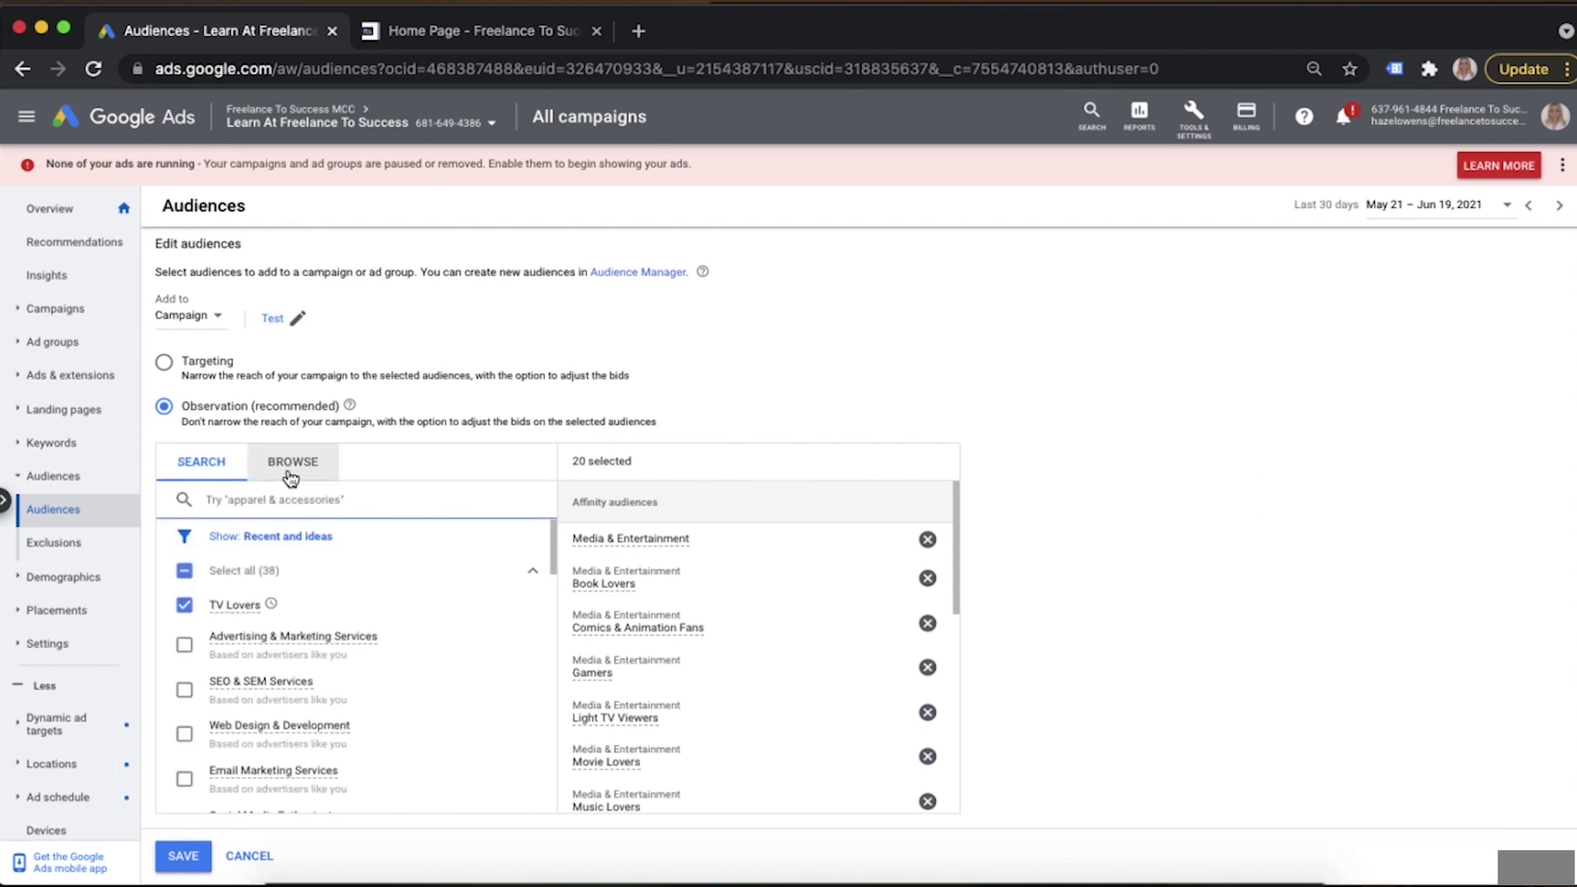
Search the audiences for "outdoors" and add the Outdoor Enthusiasts affinity audience to the Test campaign's selection
click(291, 468)
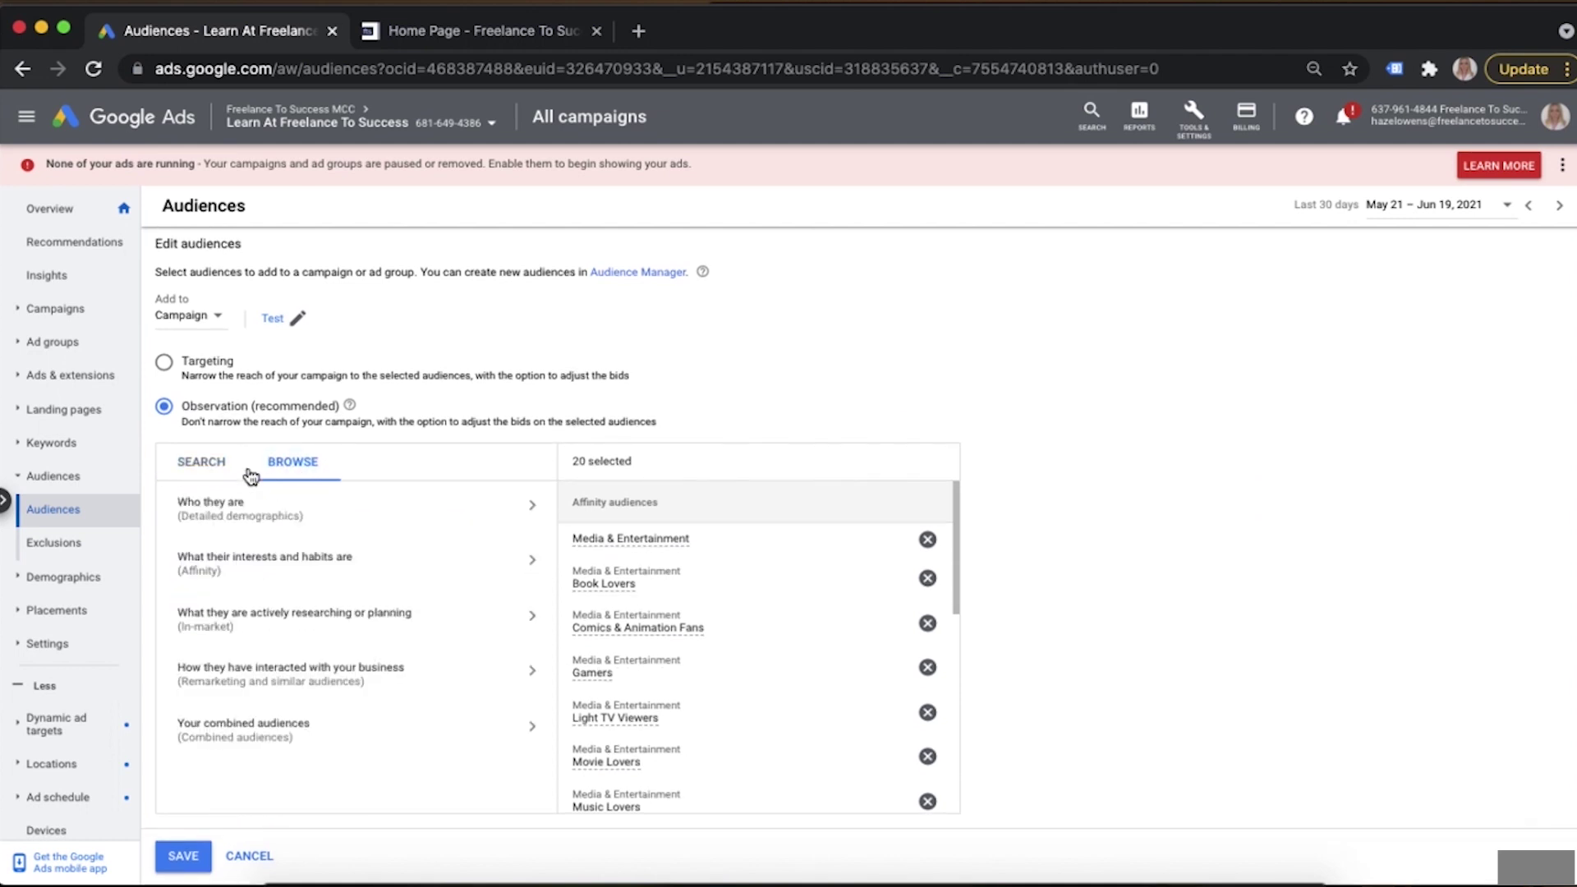
click(197, 461)
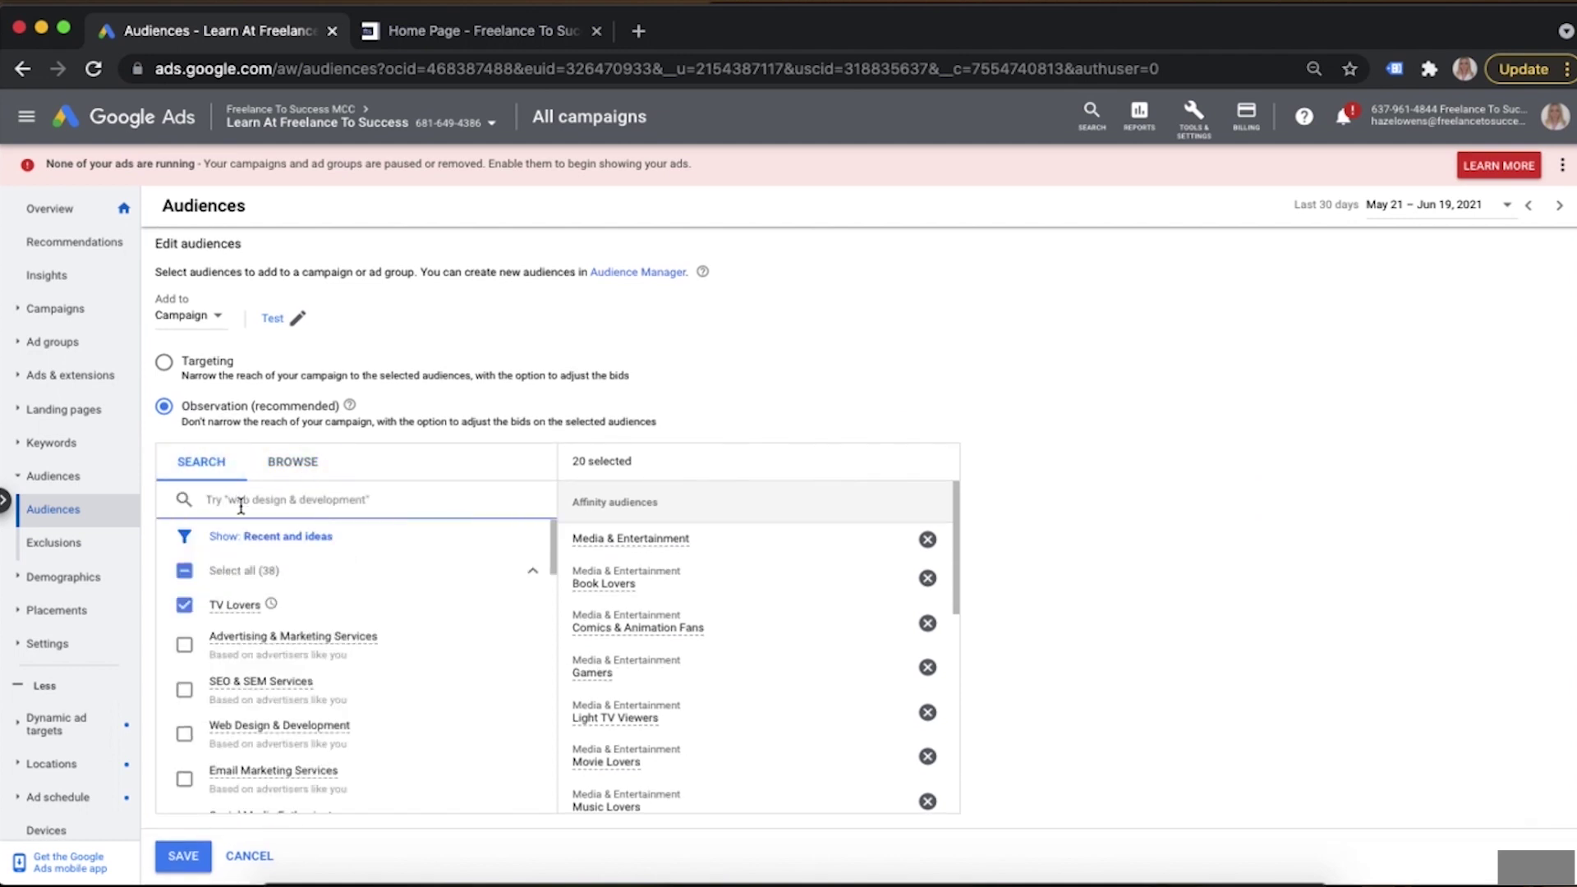
text(outdoors)
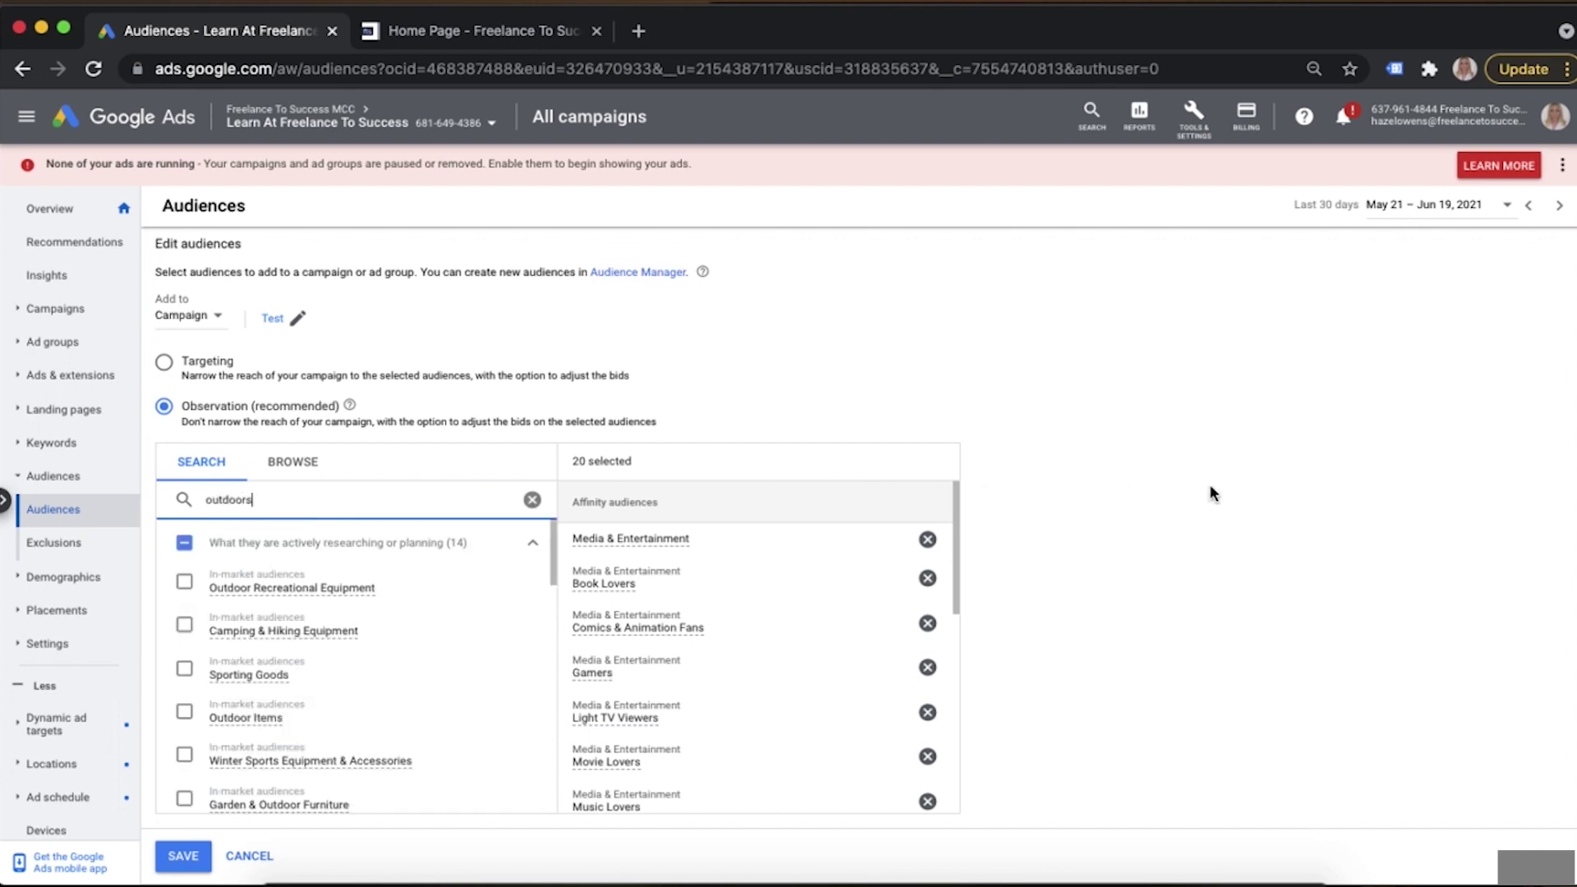
scroll(1215, 496, down, 1)
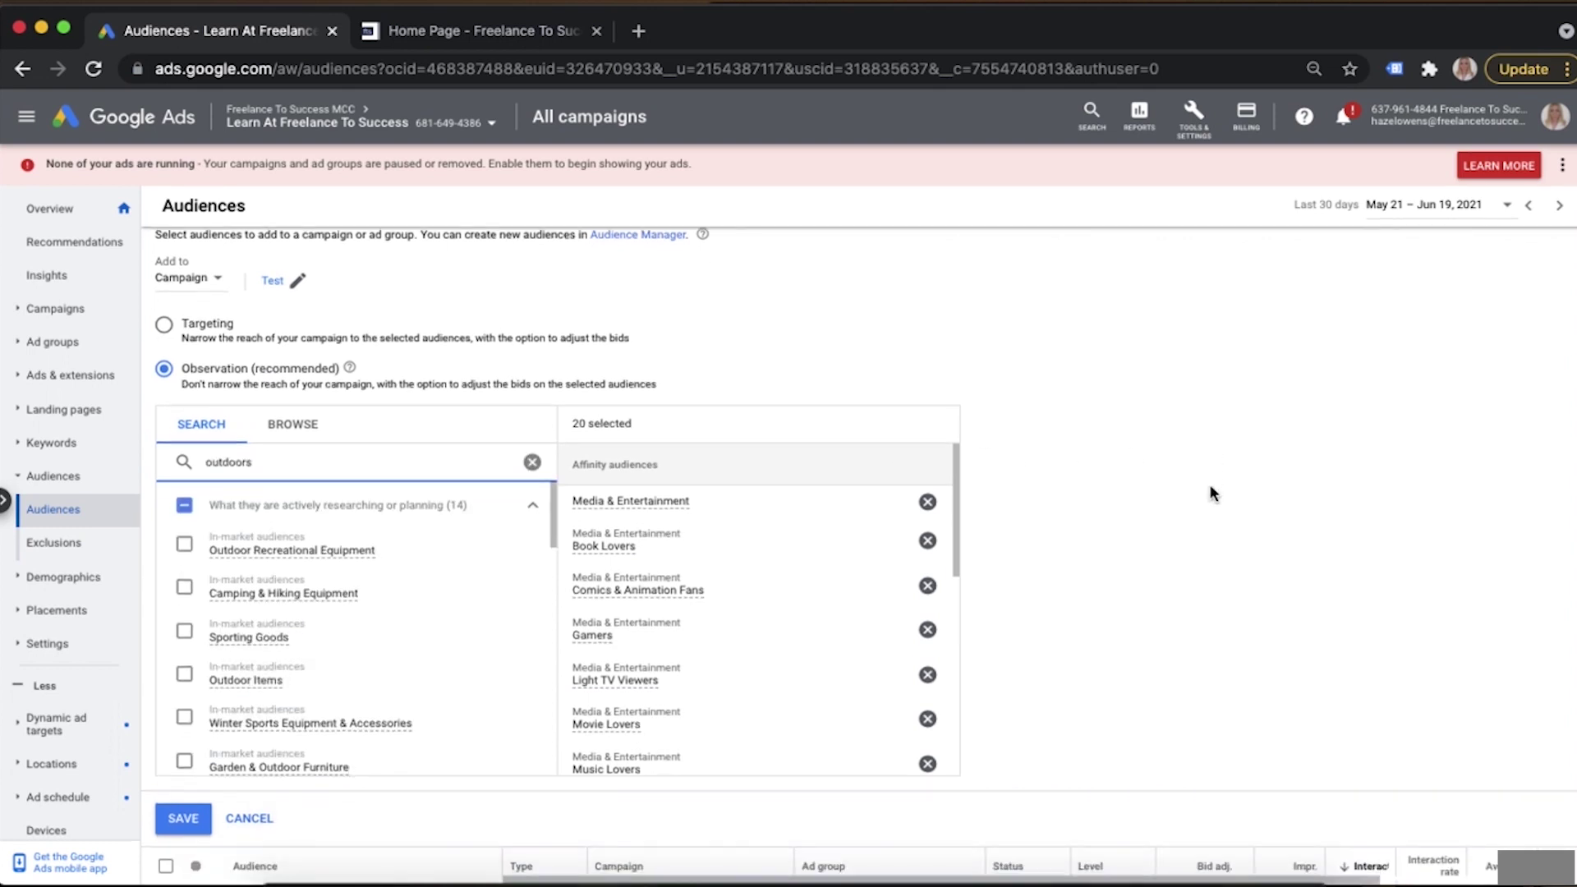
scroll(368, 558, down, 2)
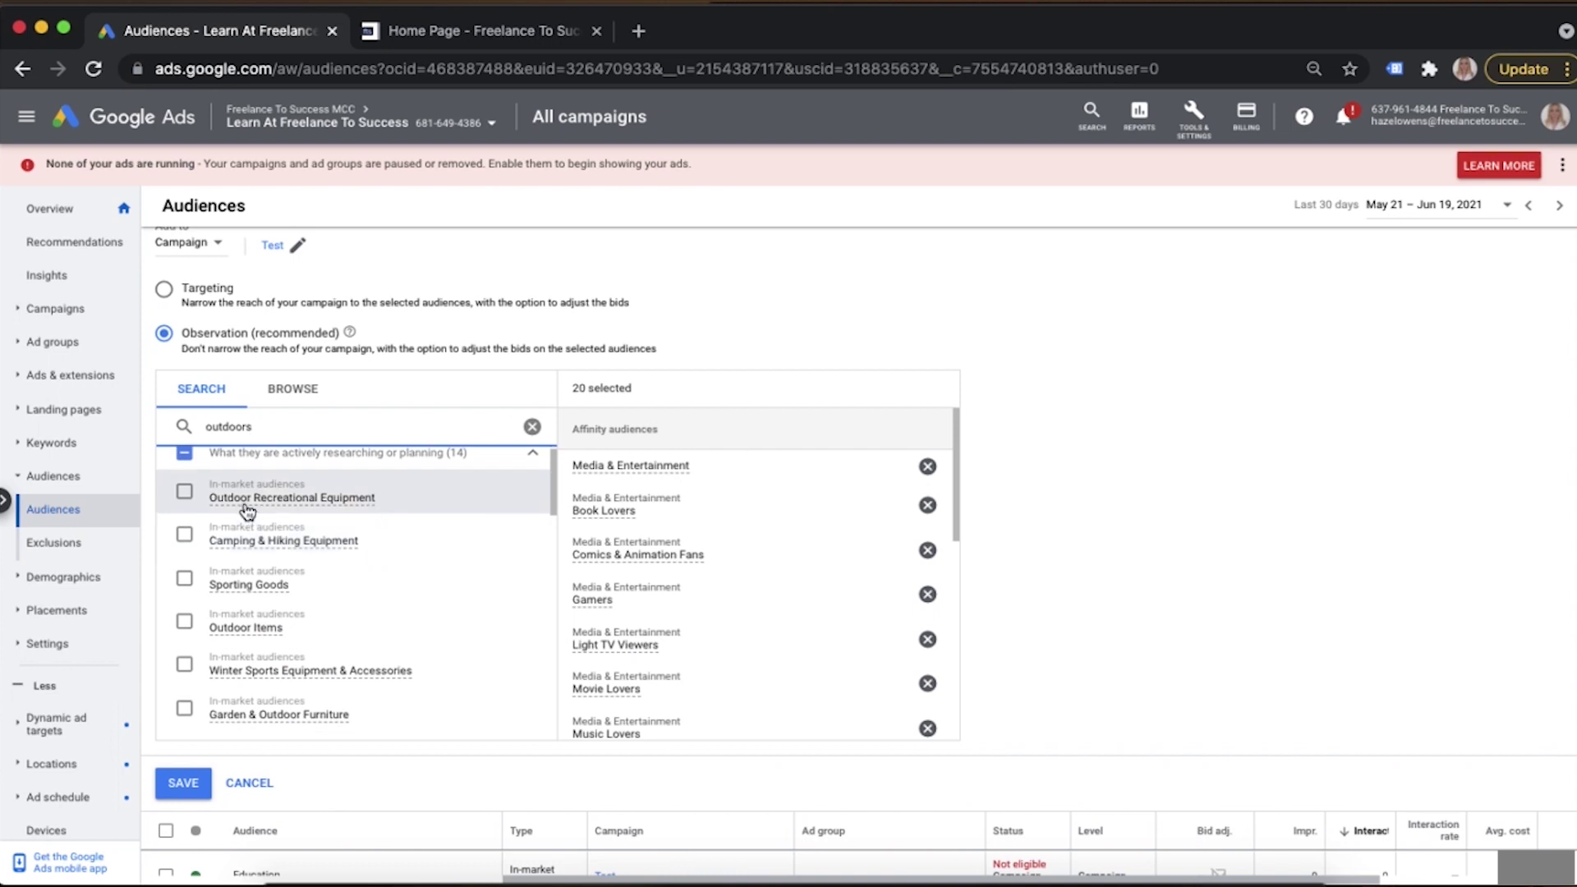
scroll(301, 544, down, 3)
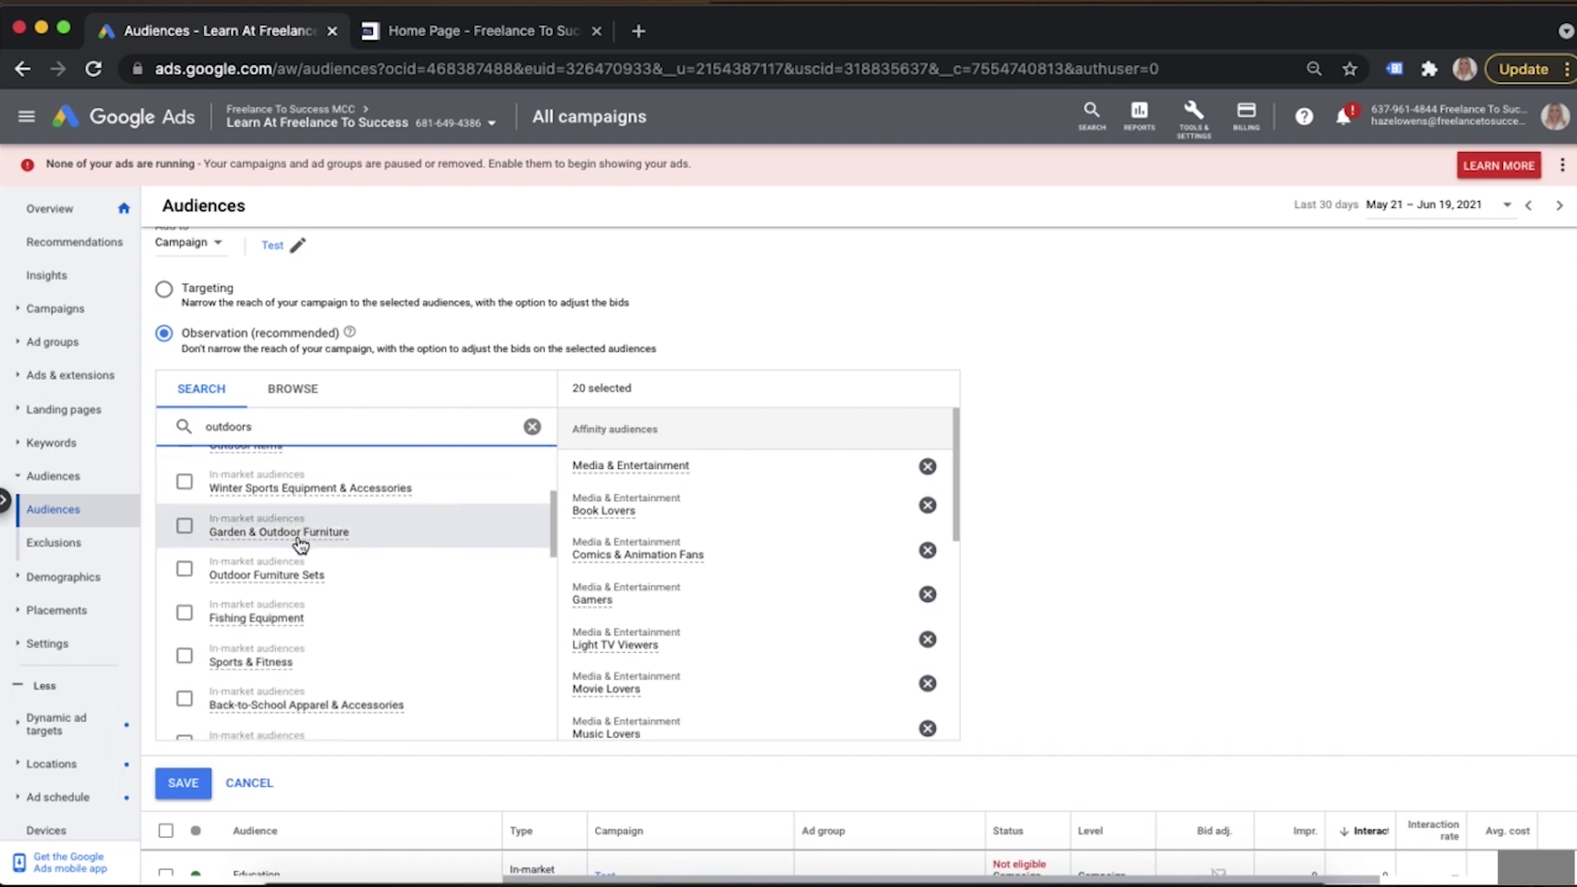
scroll(301, 545, up, 2)
scroll(301, 545, down, 5)
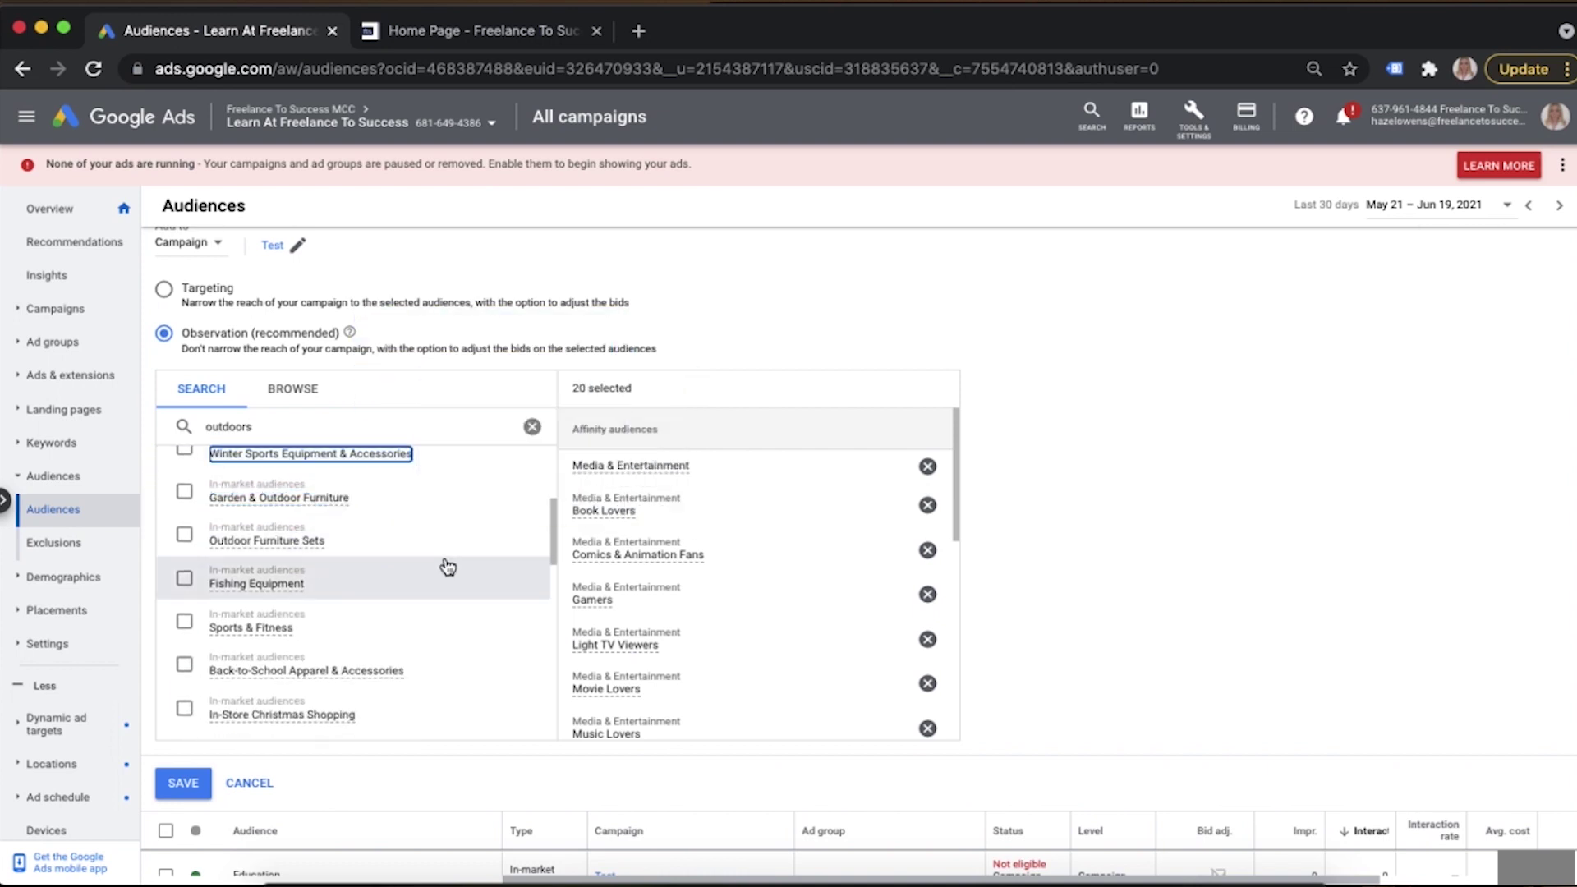
scroll(447, 567, down, 4)
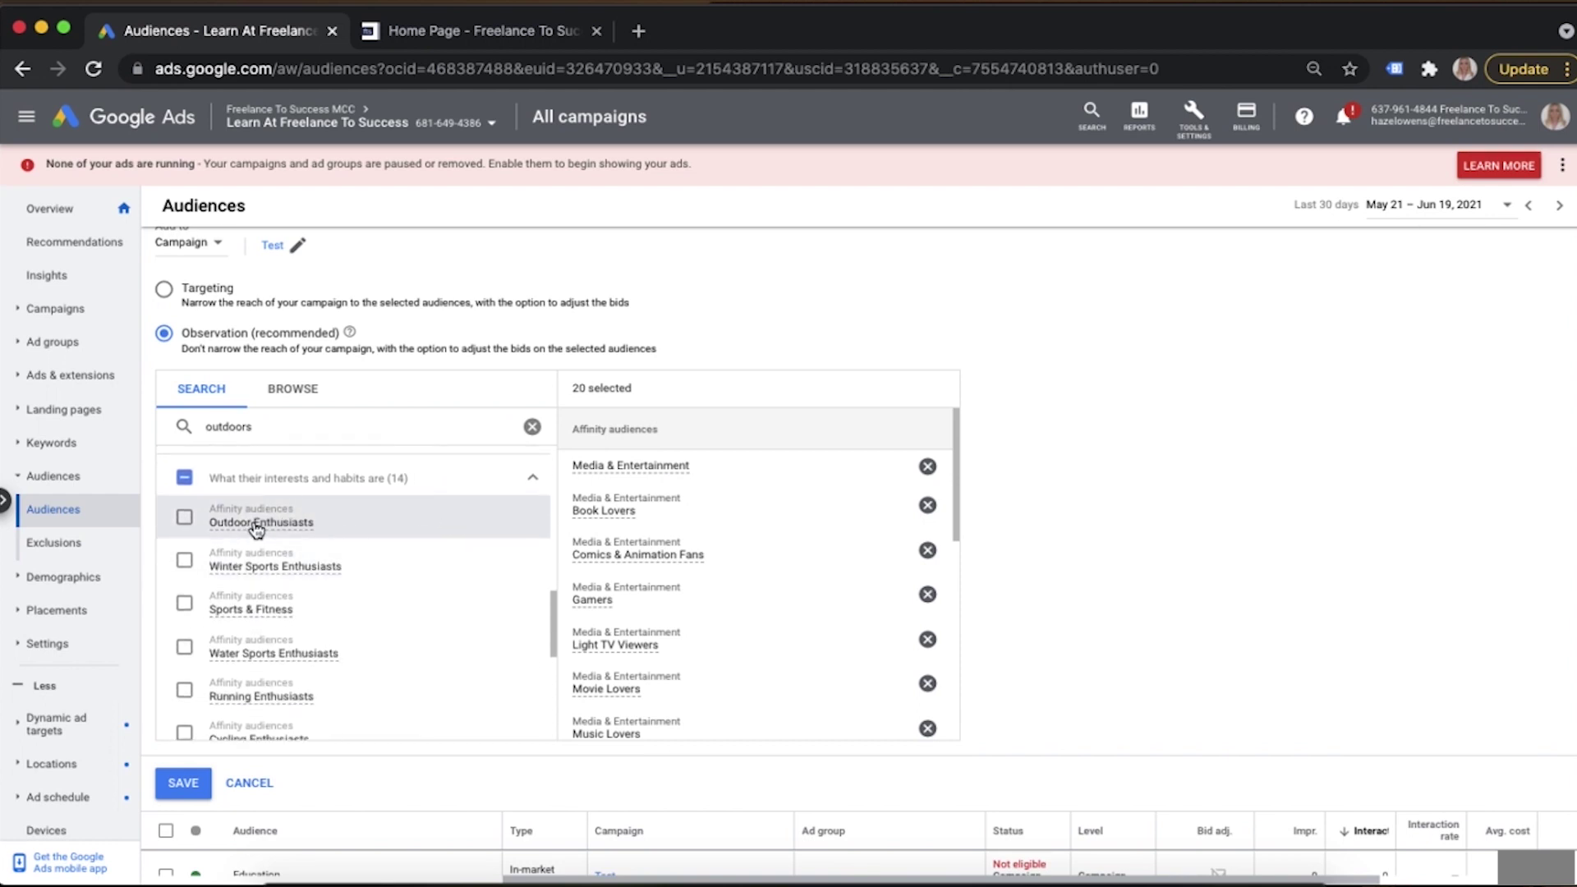
mouse_move(257, 530)
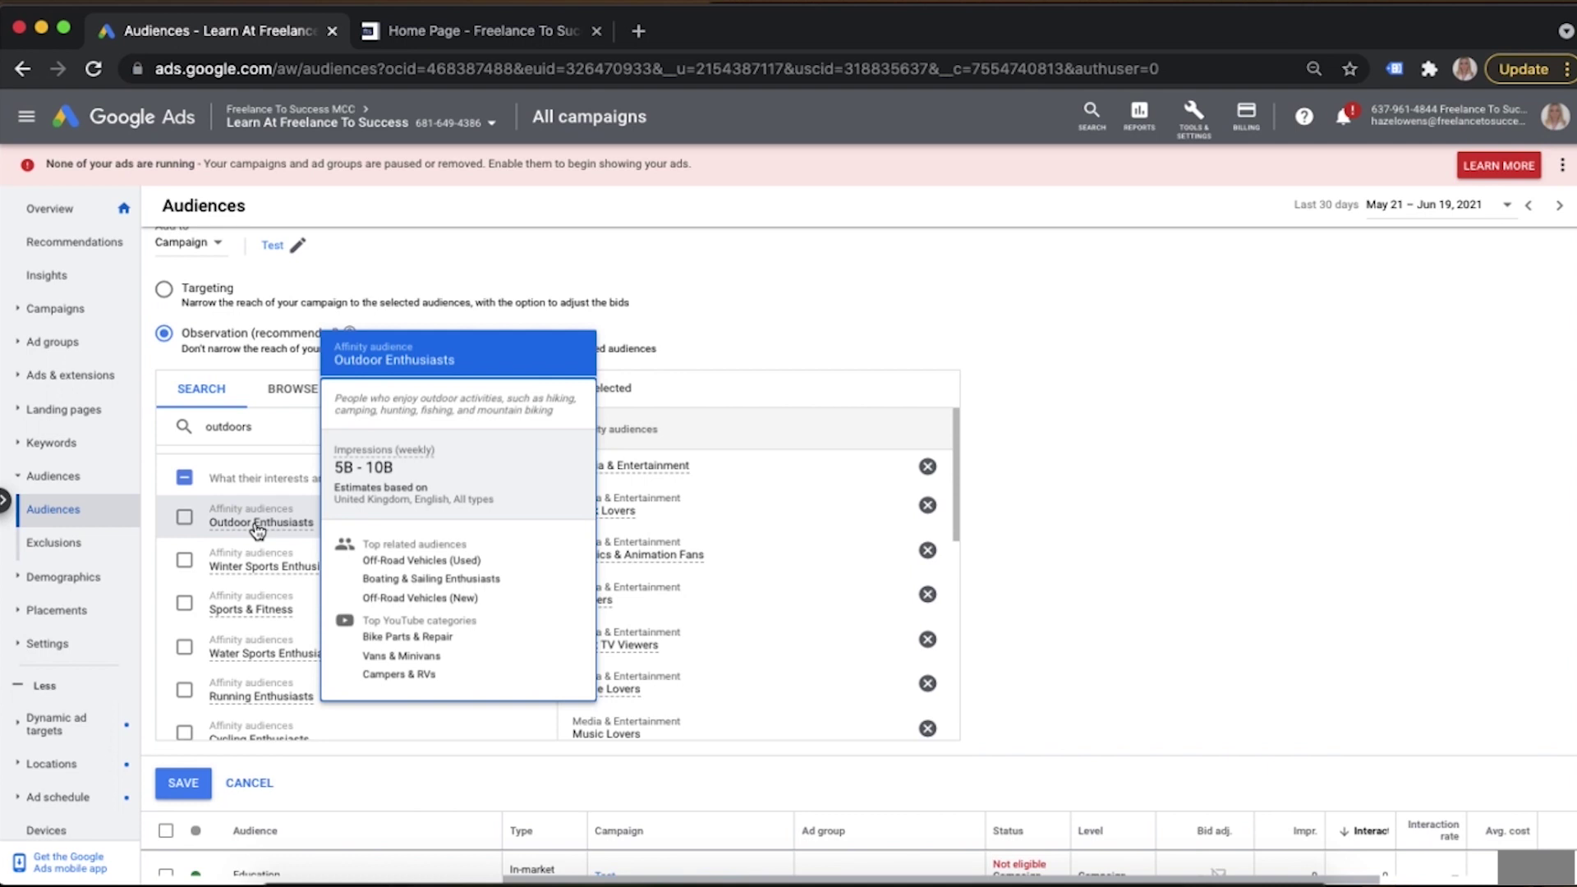
click(270, 542)
scroll(273, 550, down, 1)
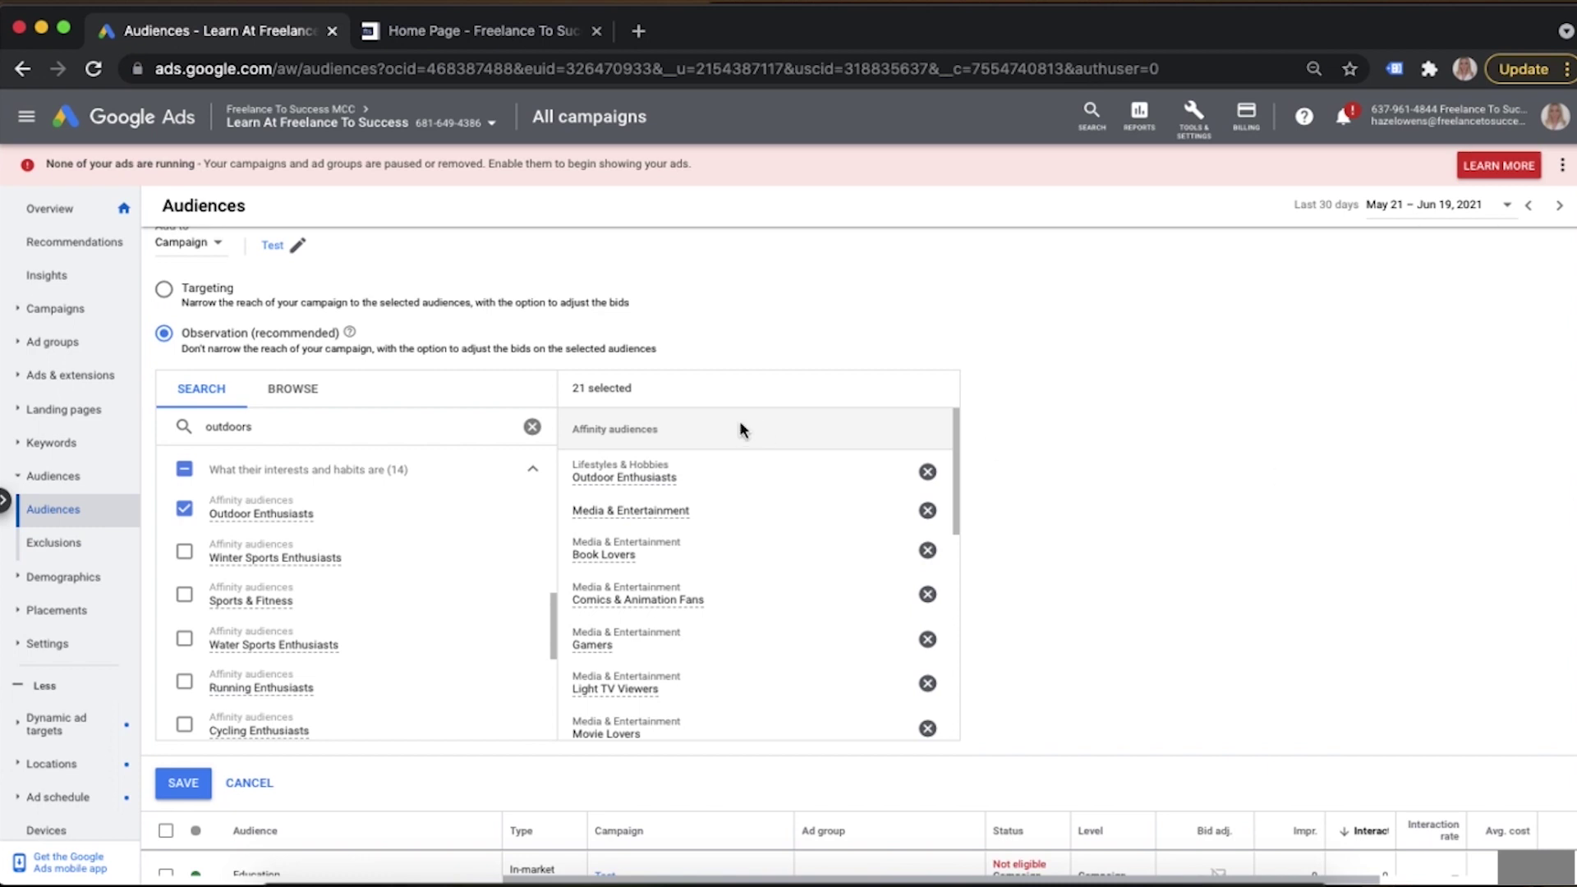
Search the audiences for "fashion" and view the details of the Formal Wear in-market audience
drag(283, 429, 182, 424)
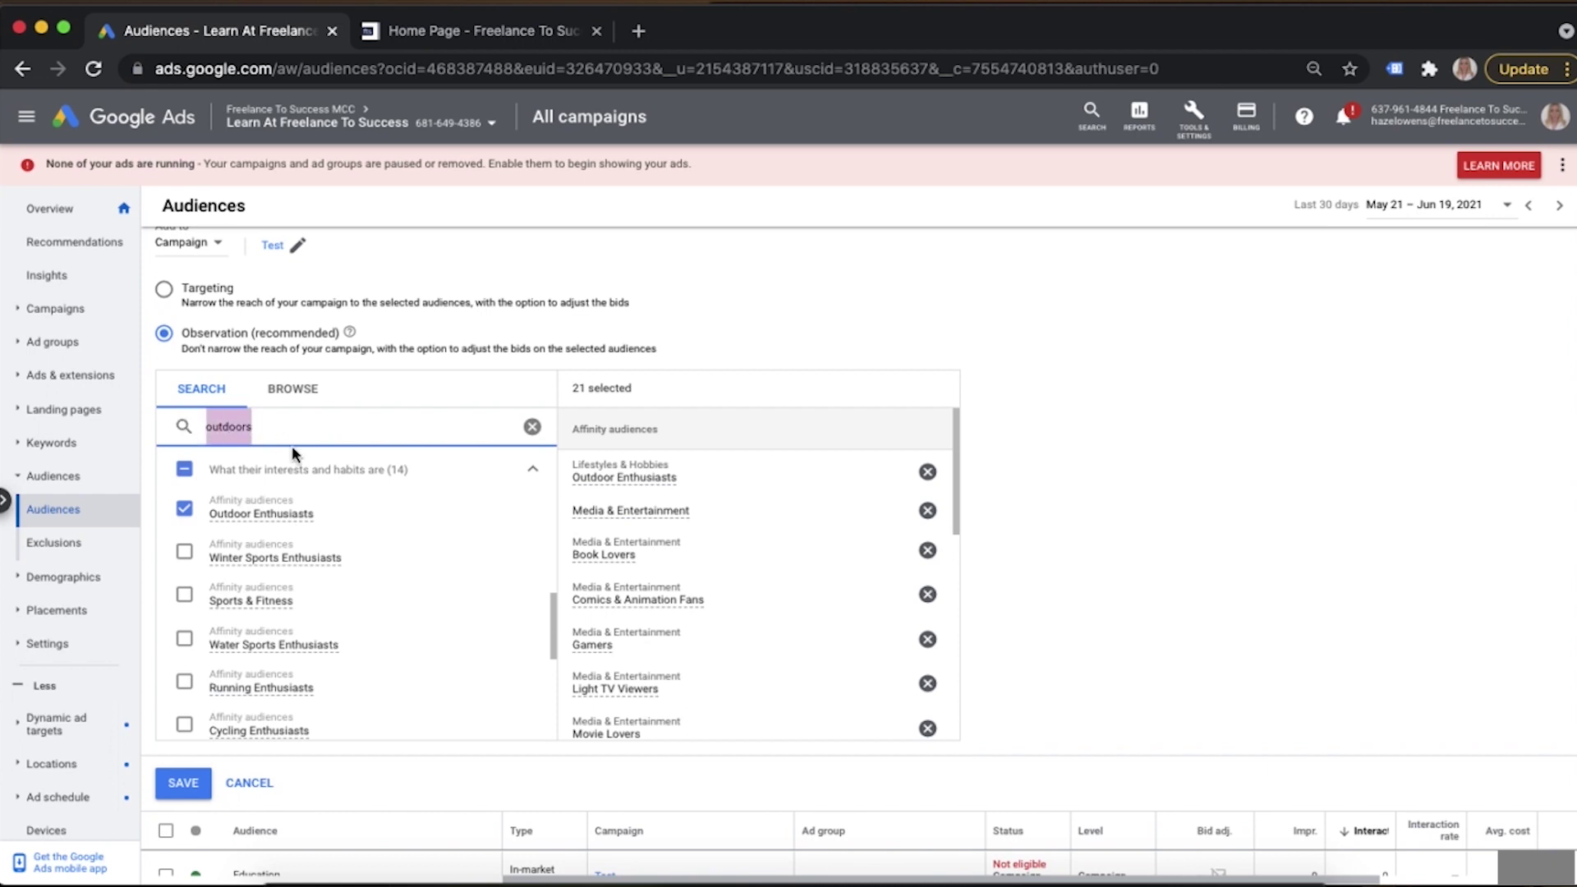
text(fashion)
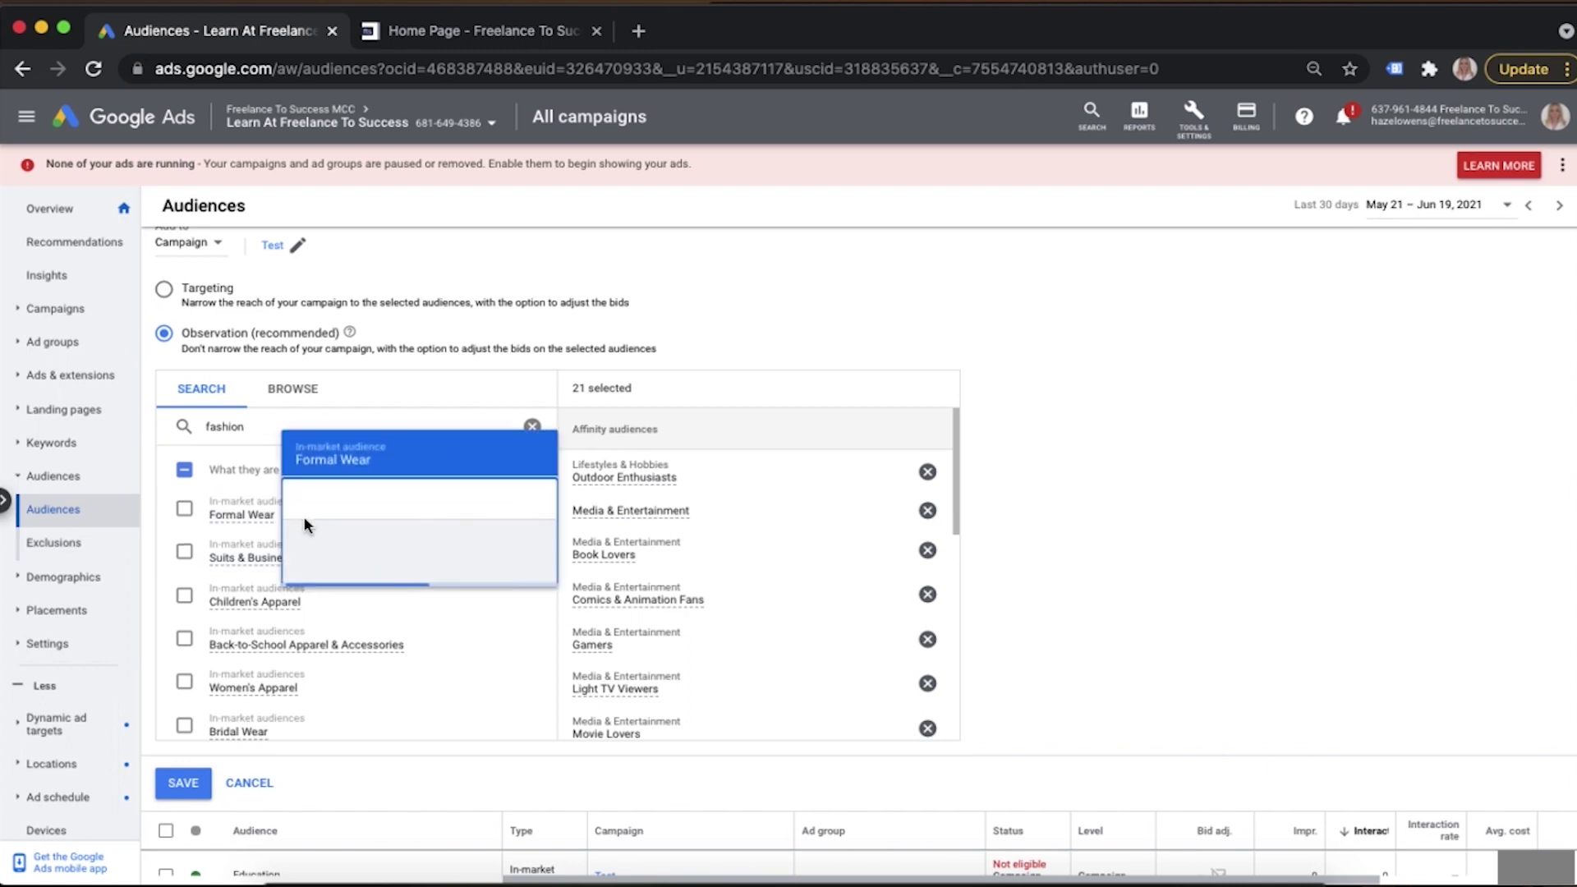
mouse_move(337, 566)
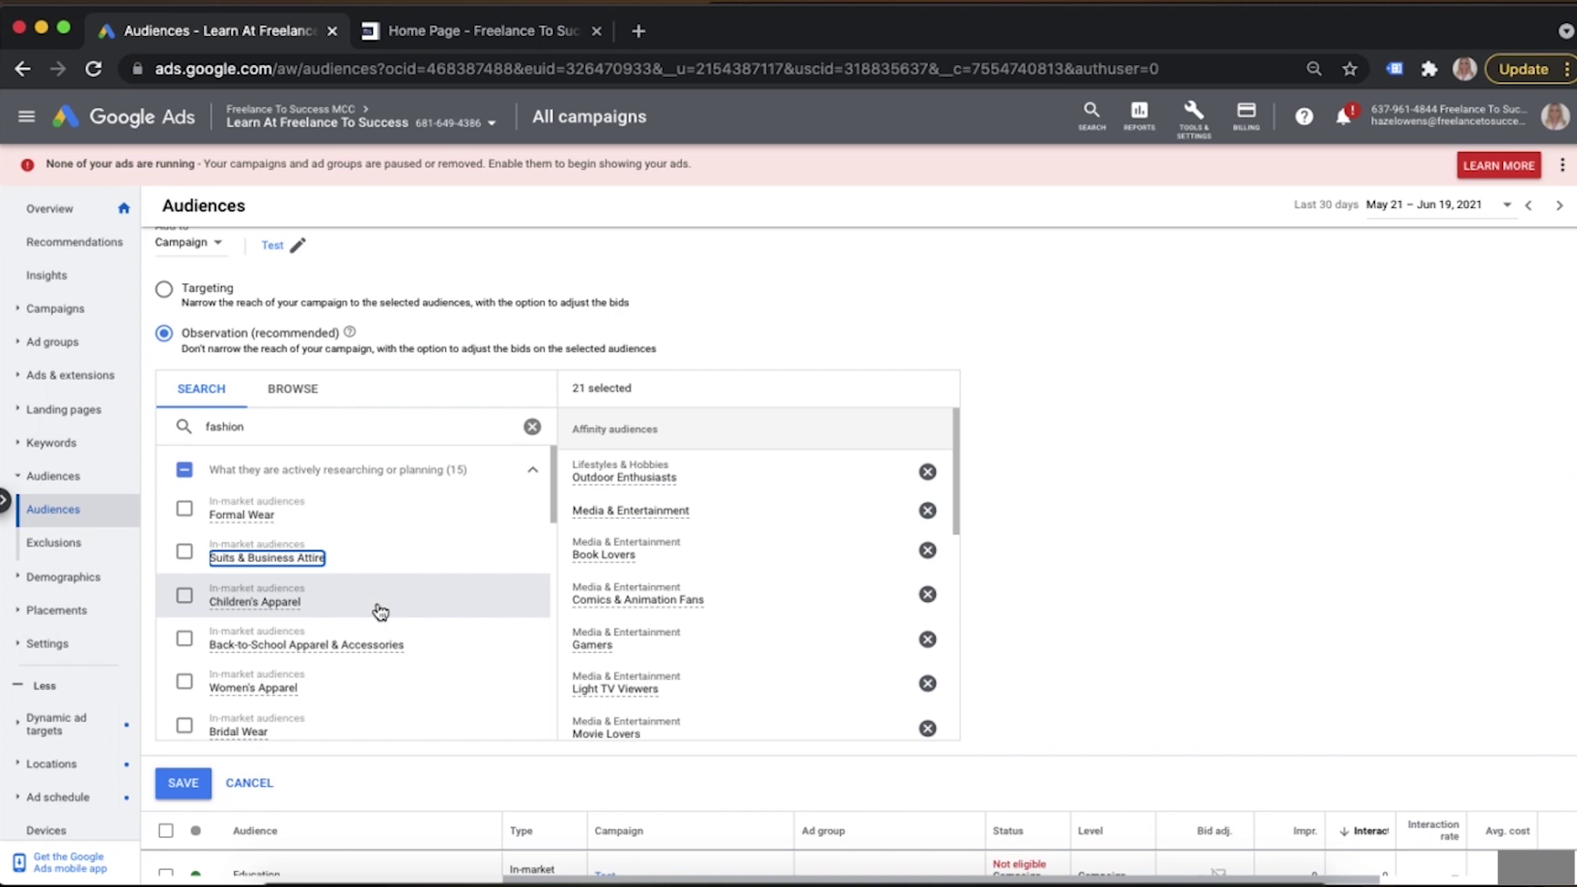
scroll(380, 612, down, 1)
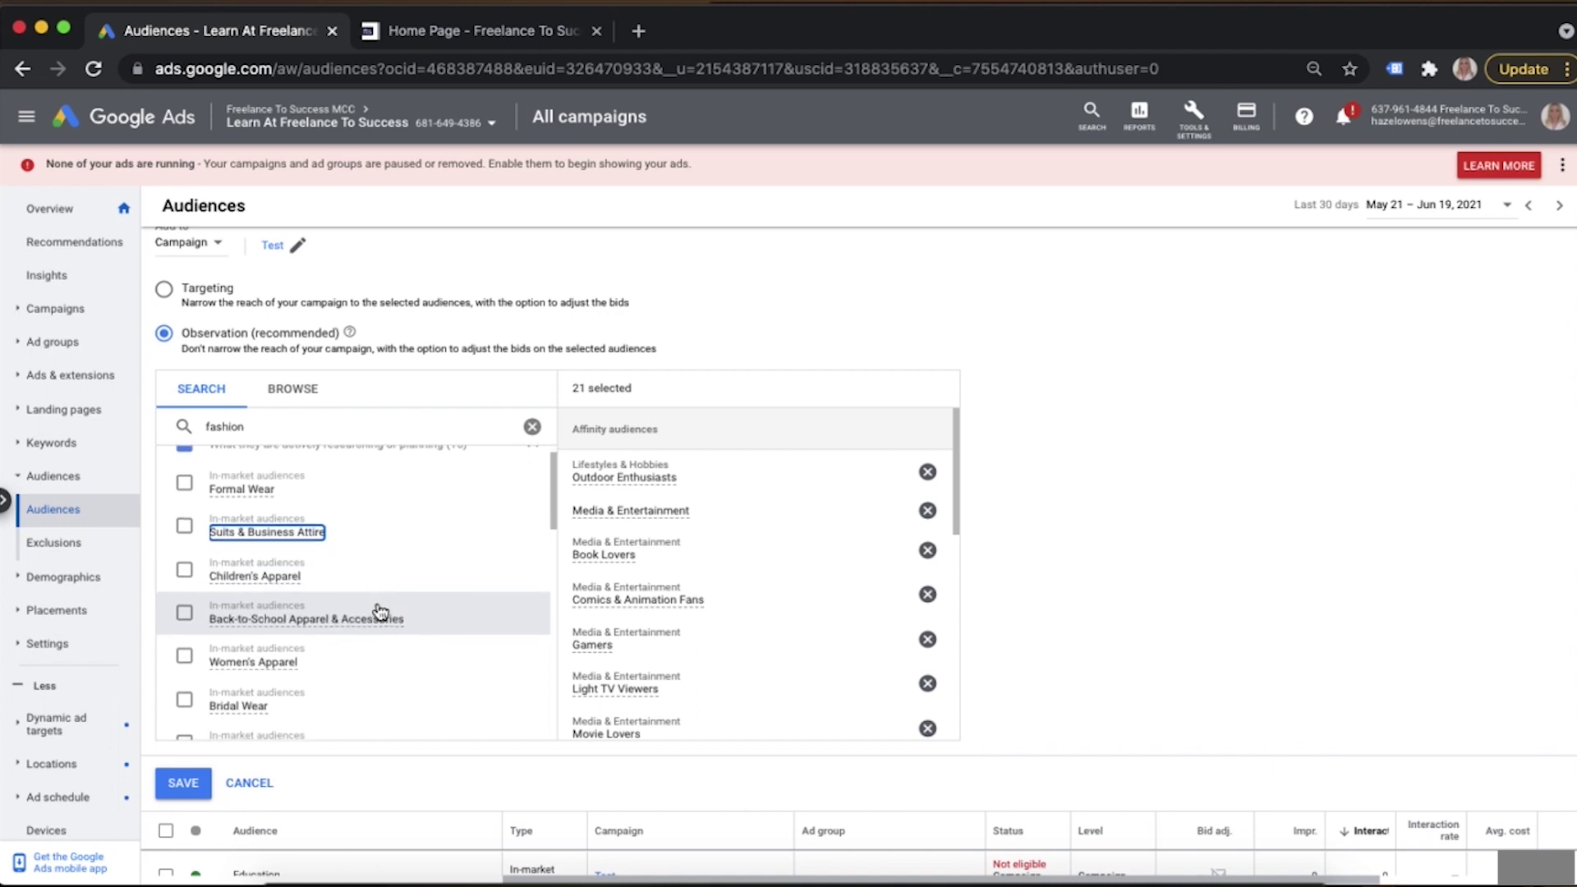
scroll(380, 612, up, 2)
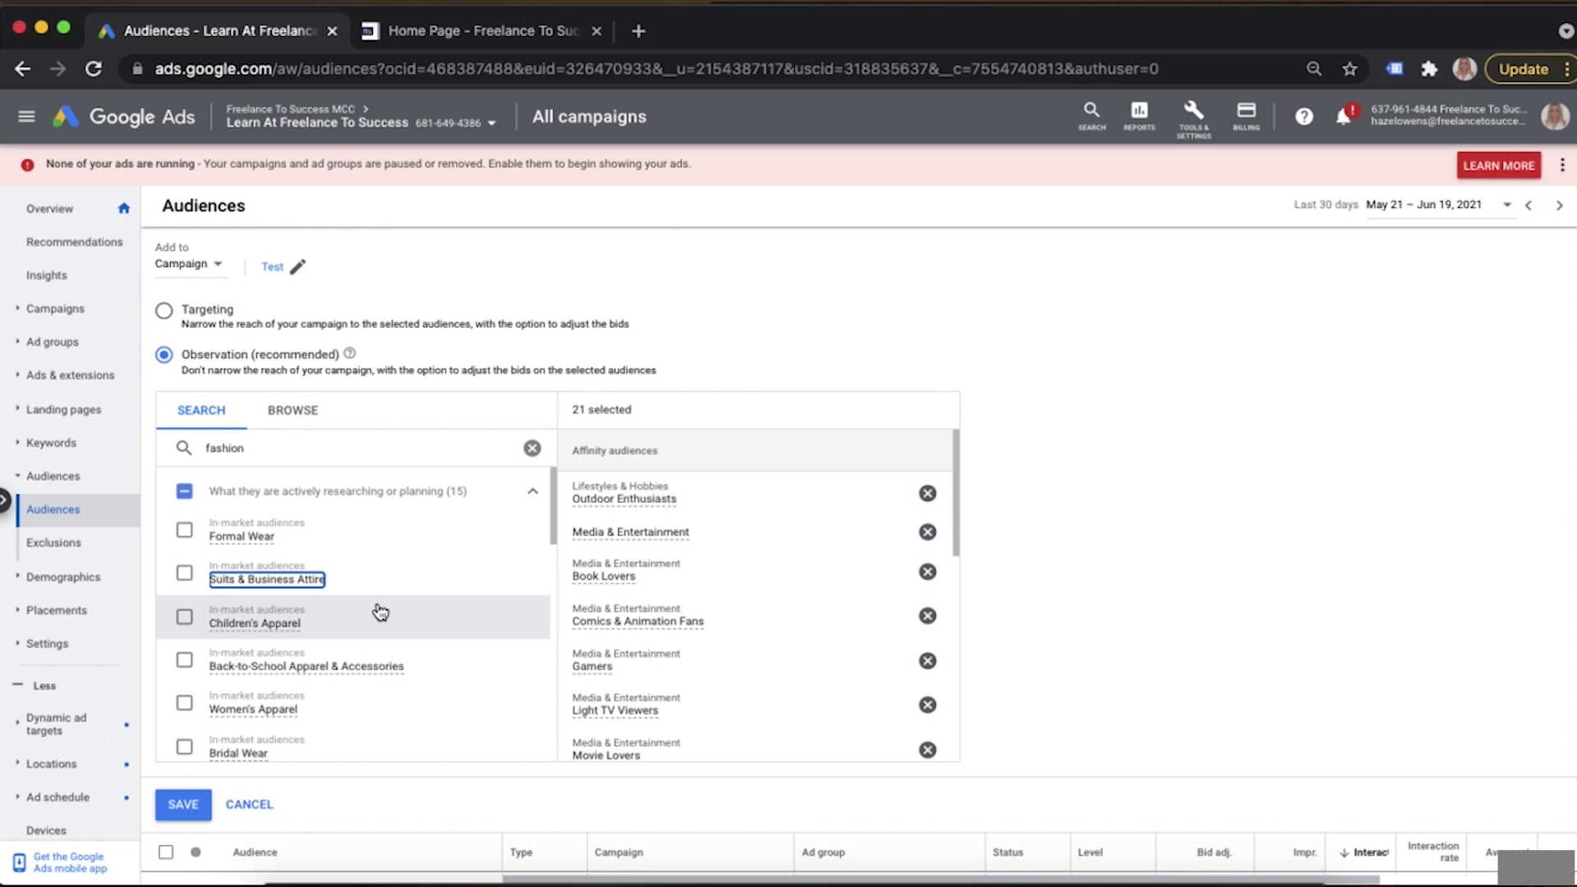
mouse_move(246, 546)
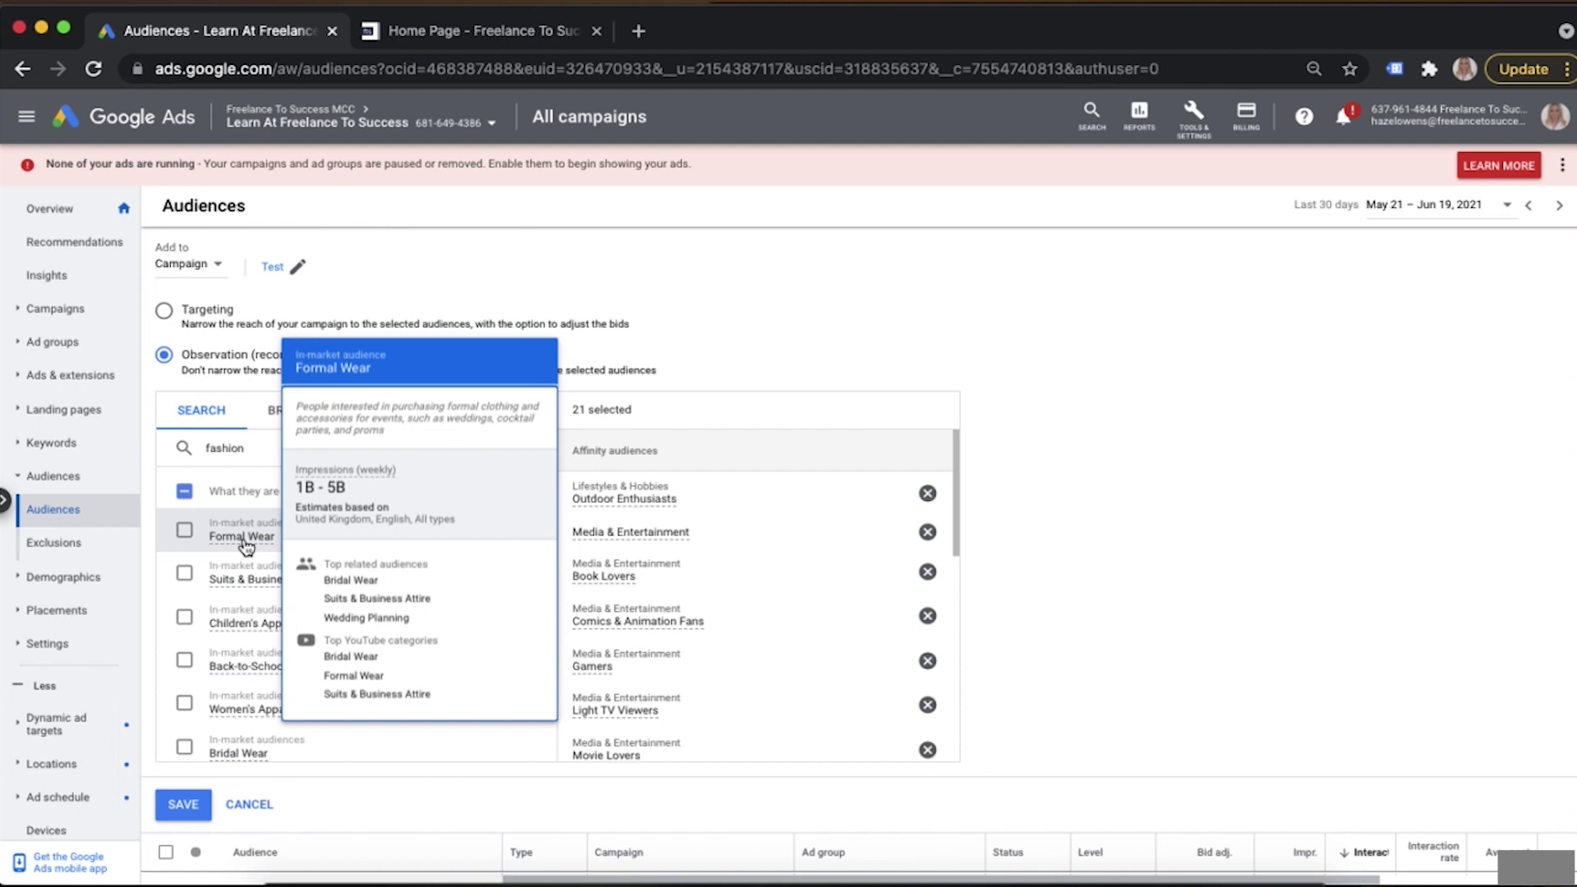
click(244, 539)
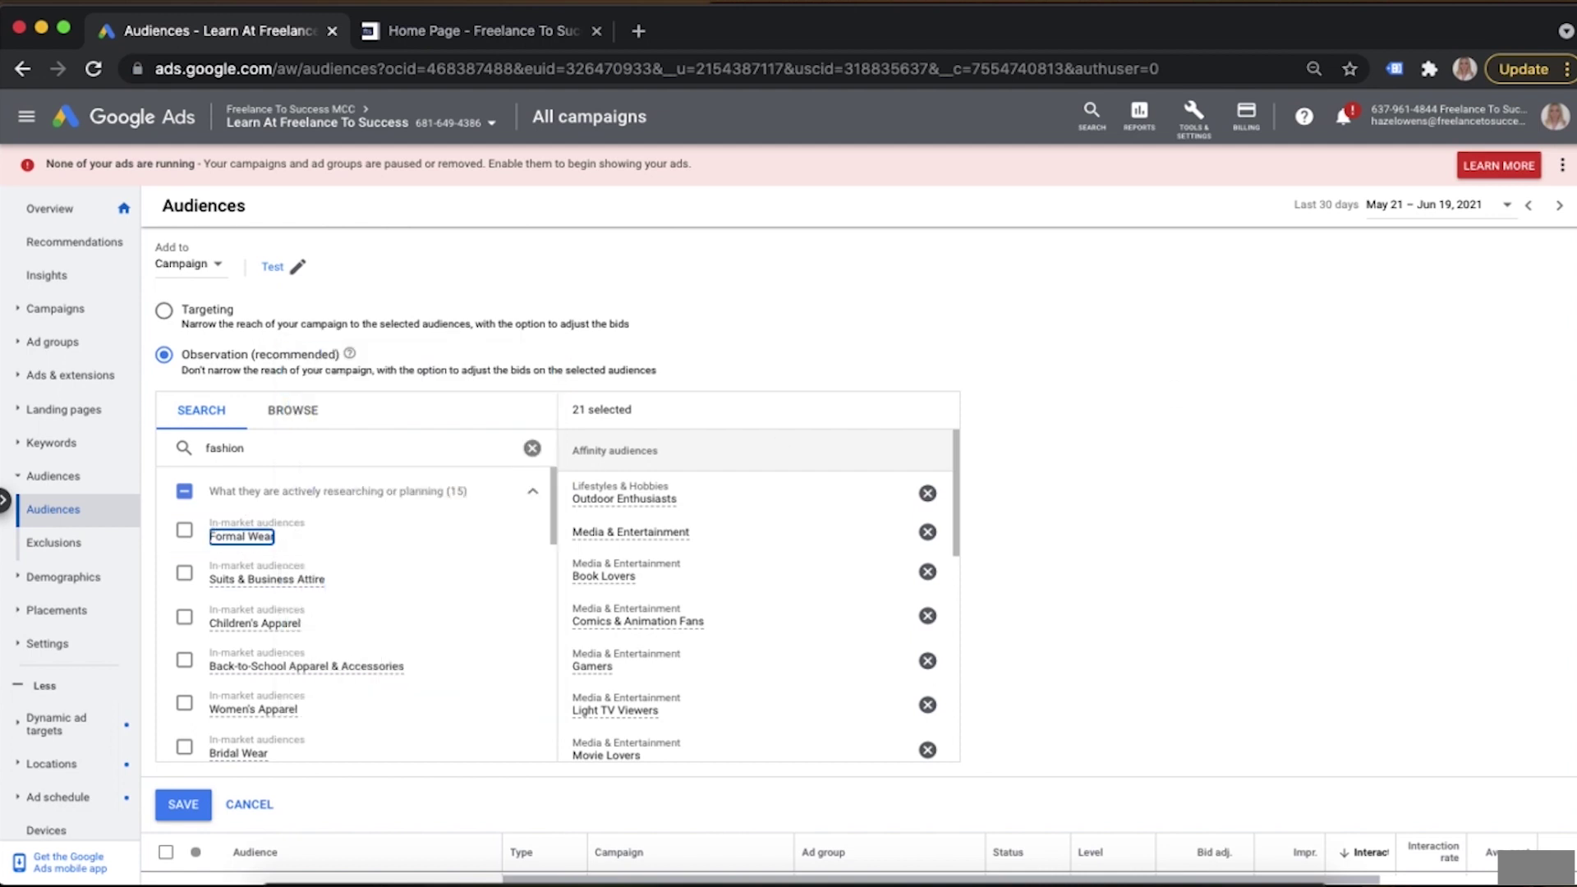
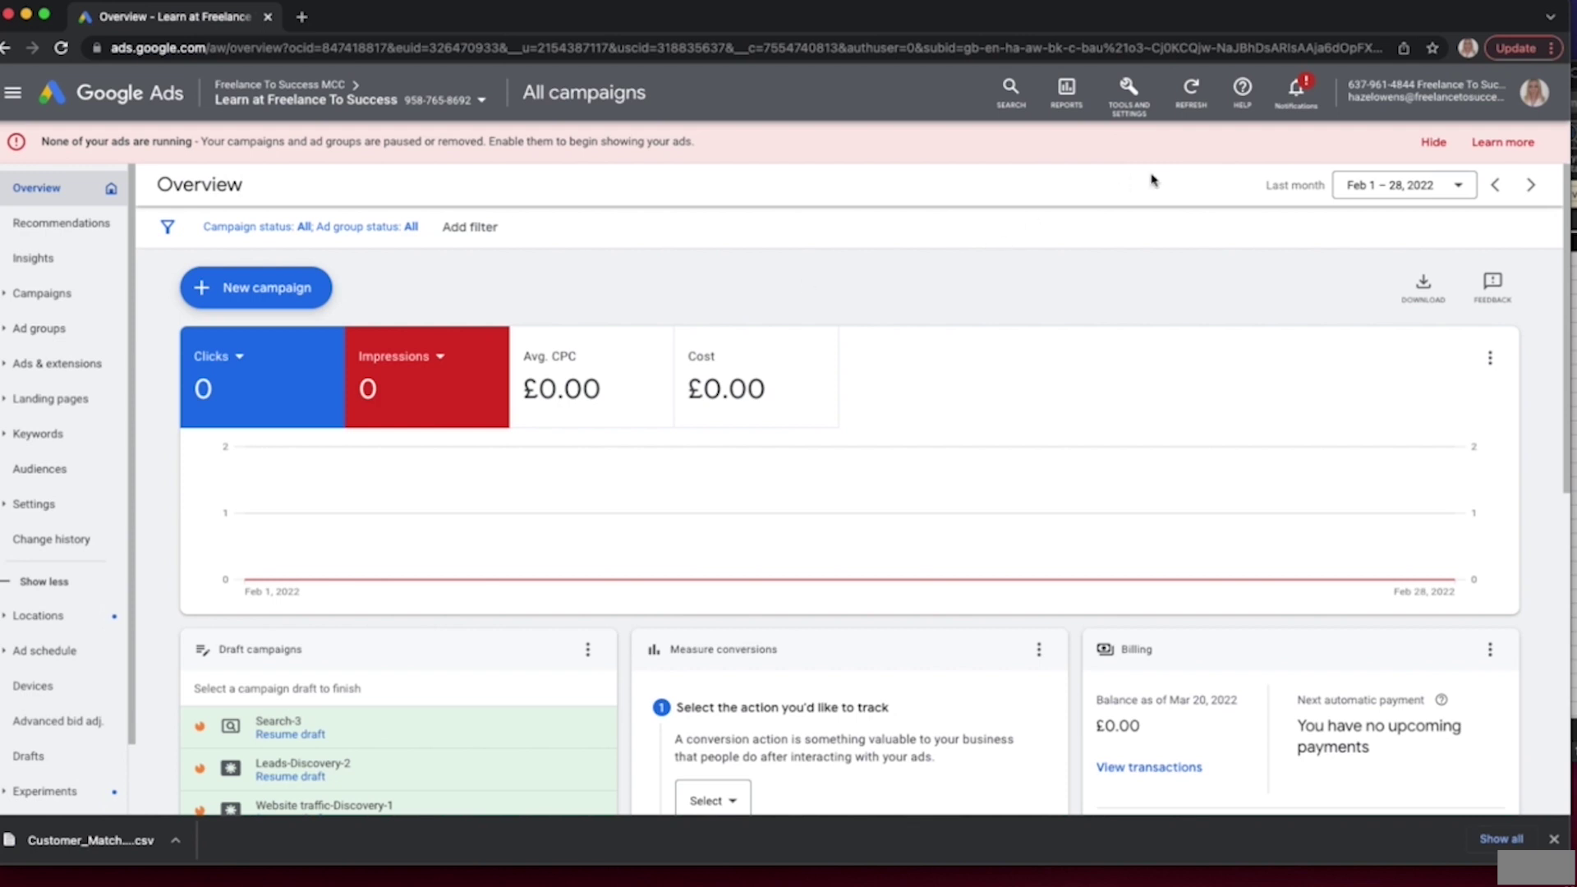
Open the Audience manager and start a new data segment based on a customer list
click(1142, 115)
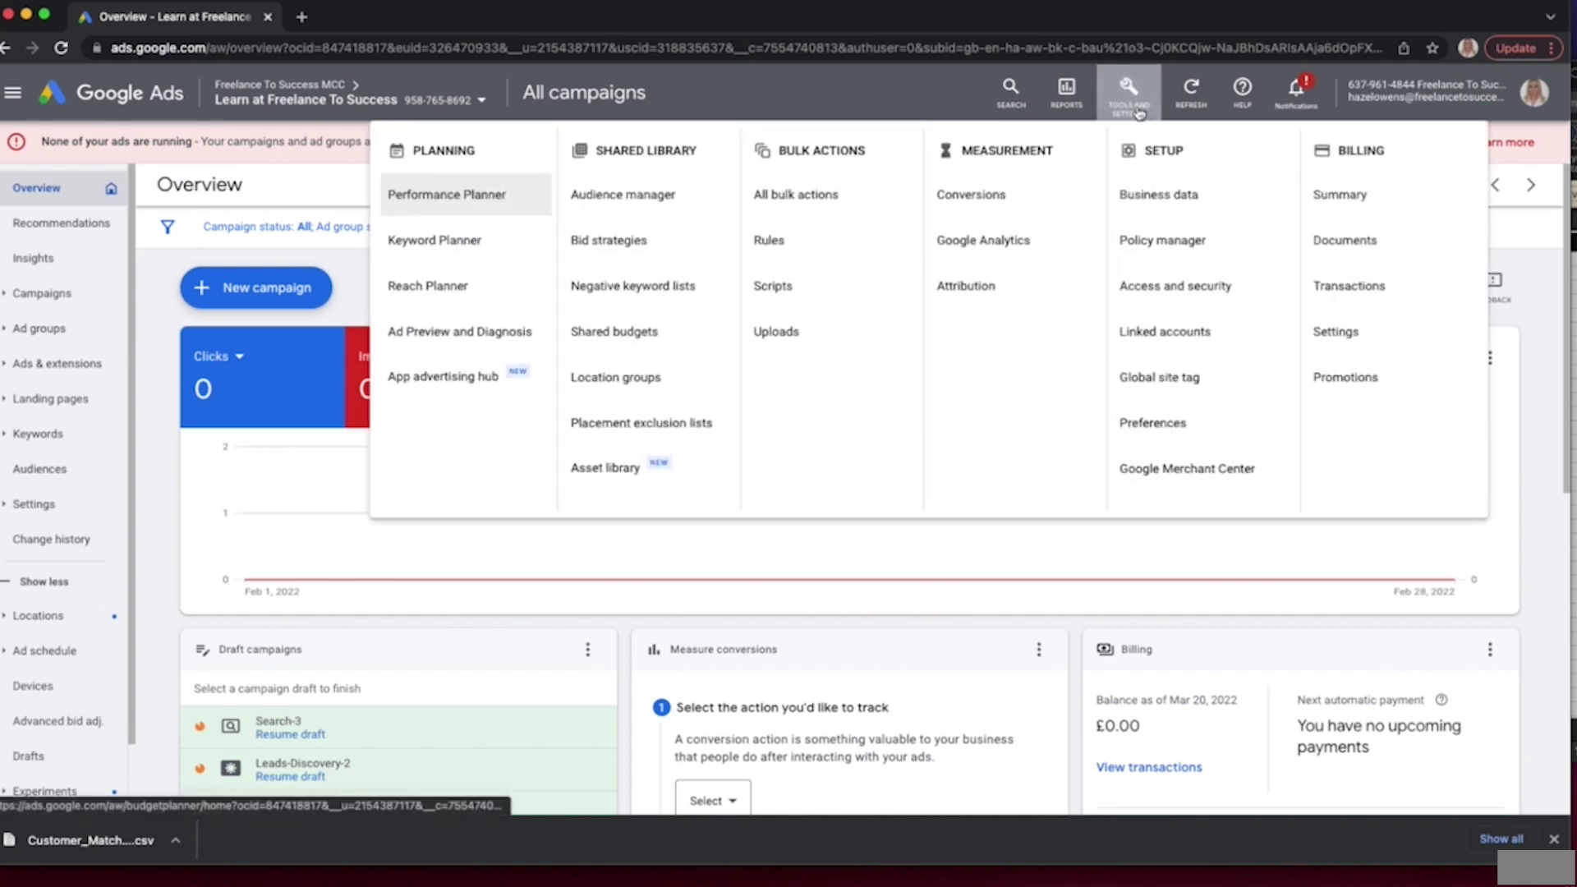
click(626, 192)
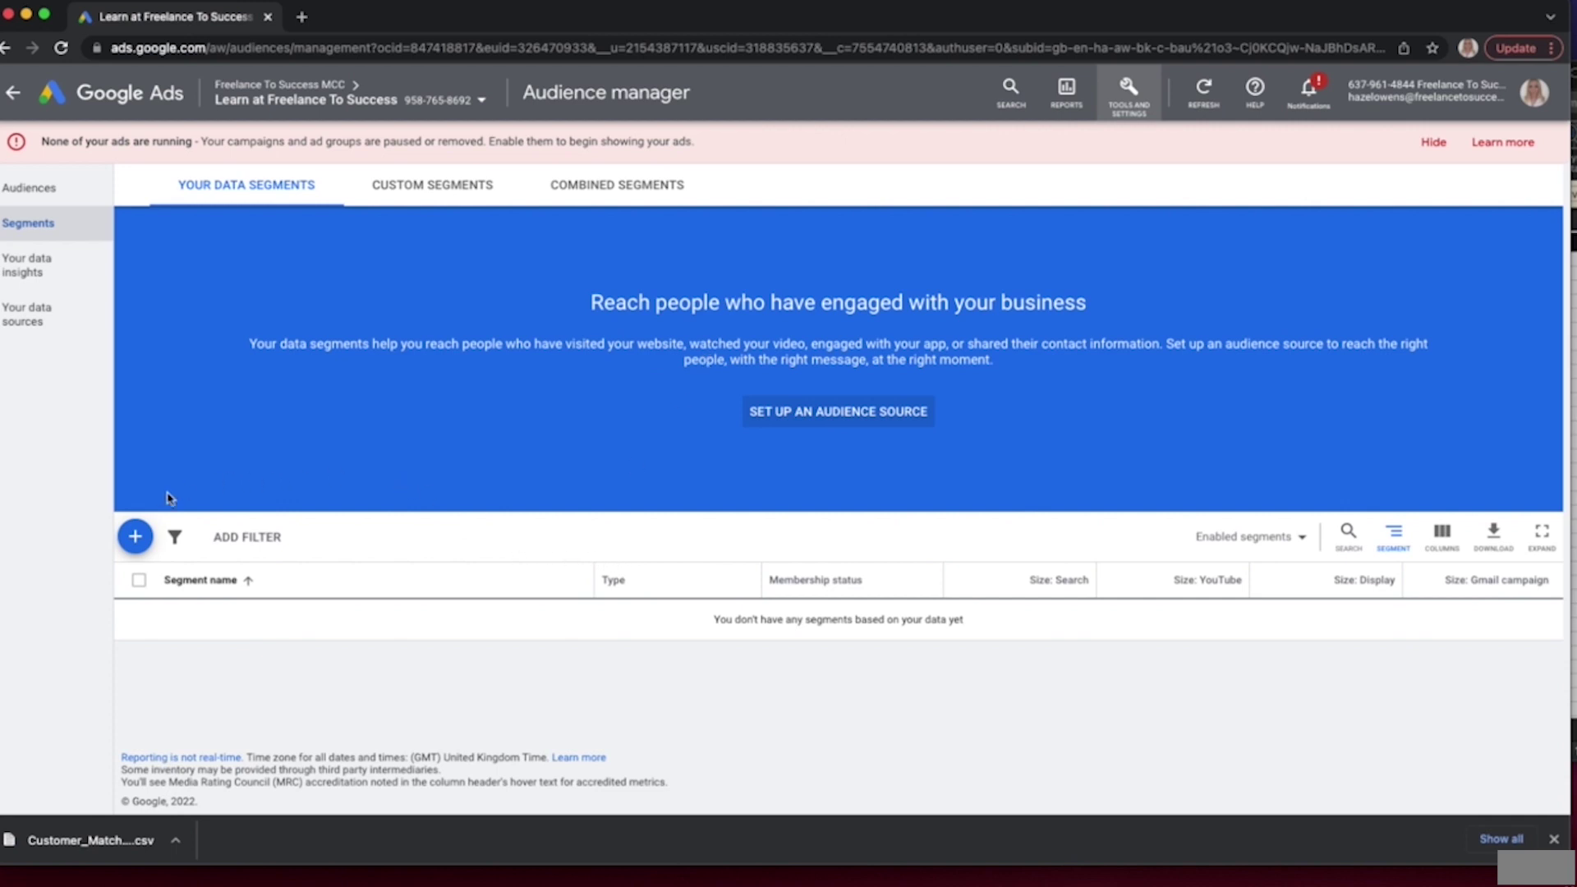
click(135, 537)
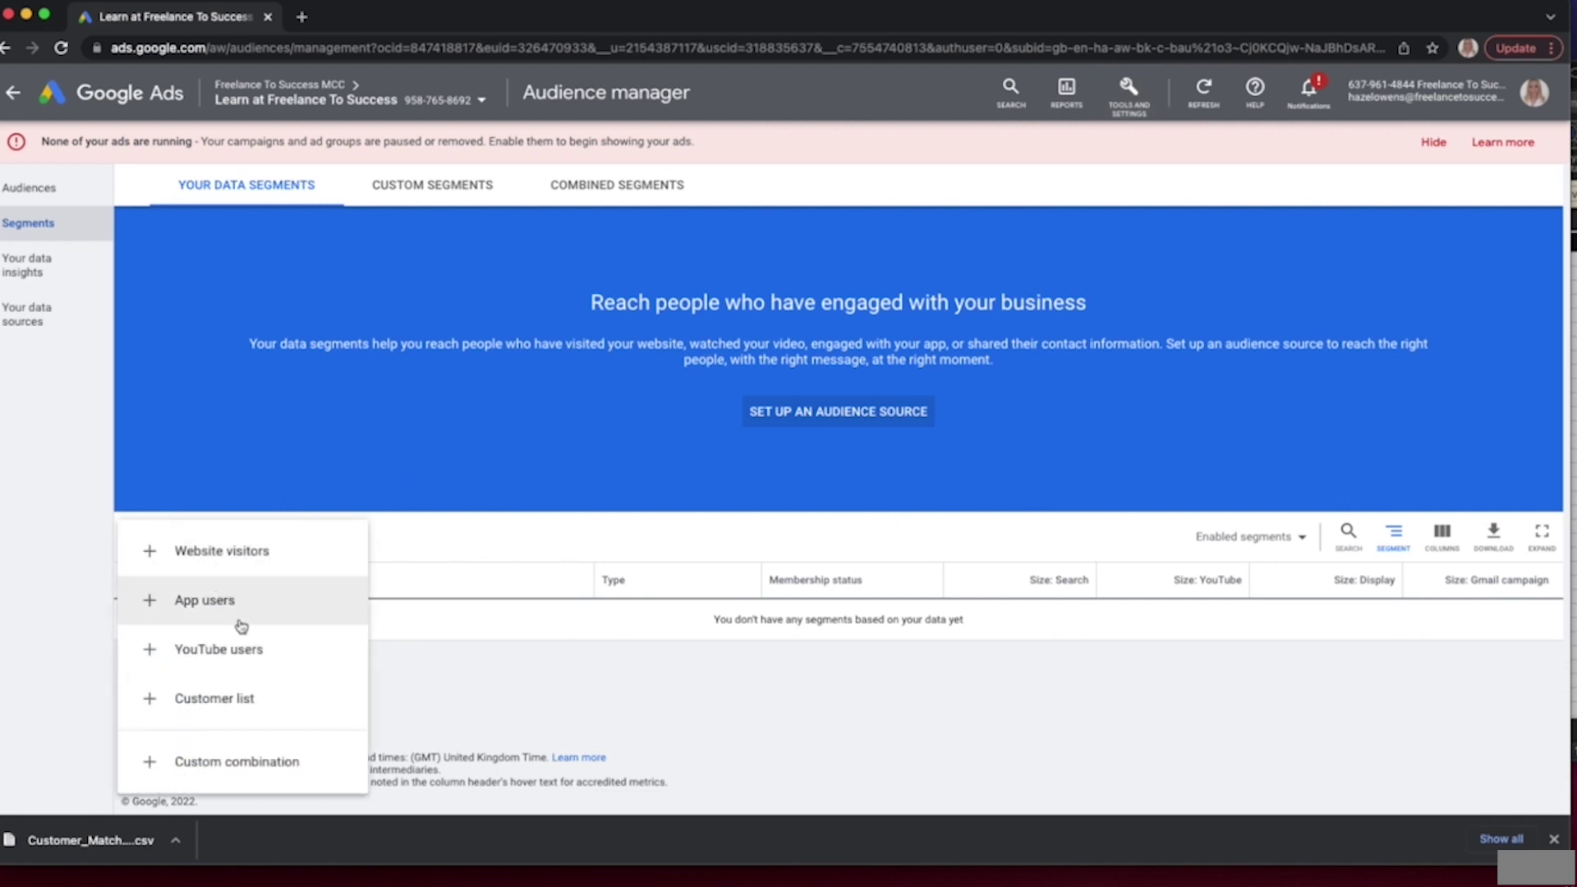
click(271, 709)
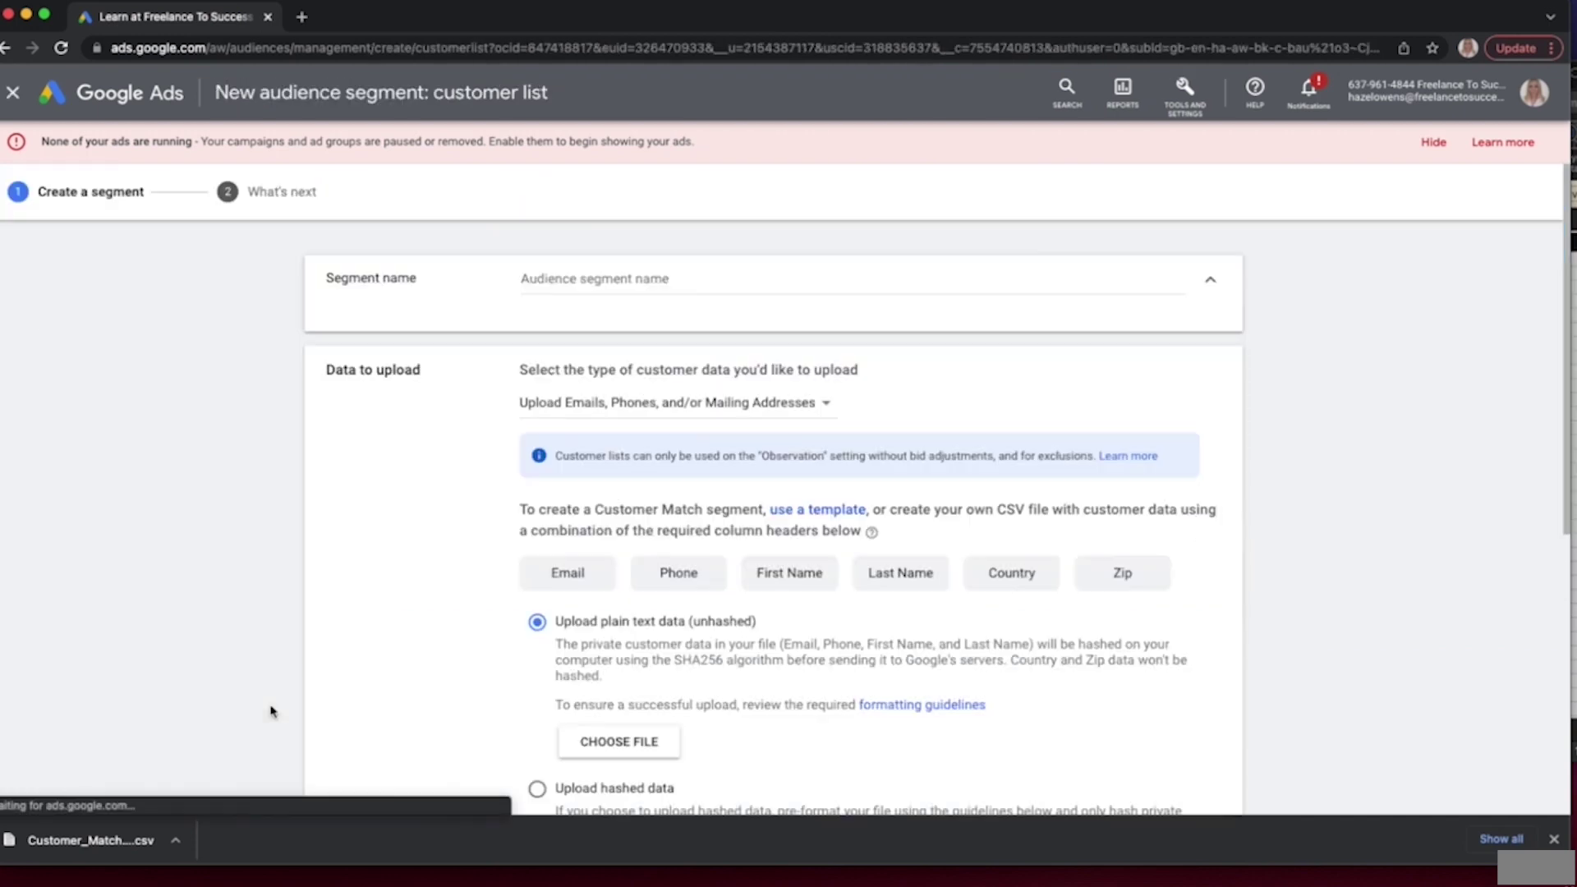
Name the new customer list segment "Test"
click(616, 277)
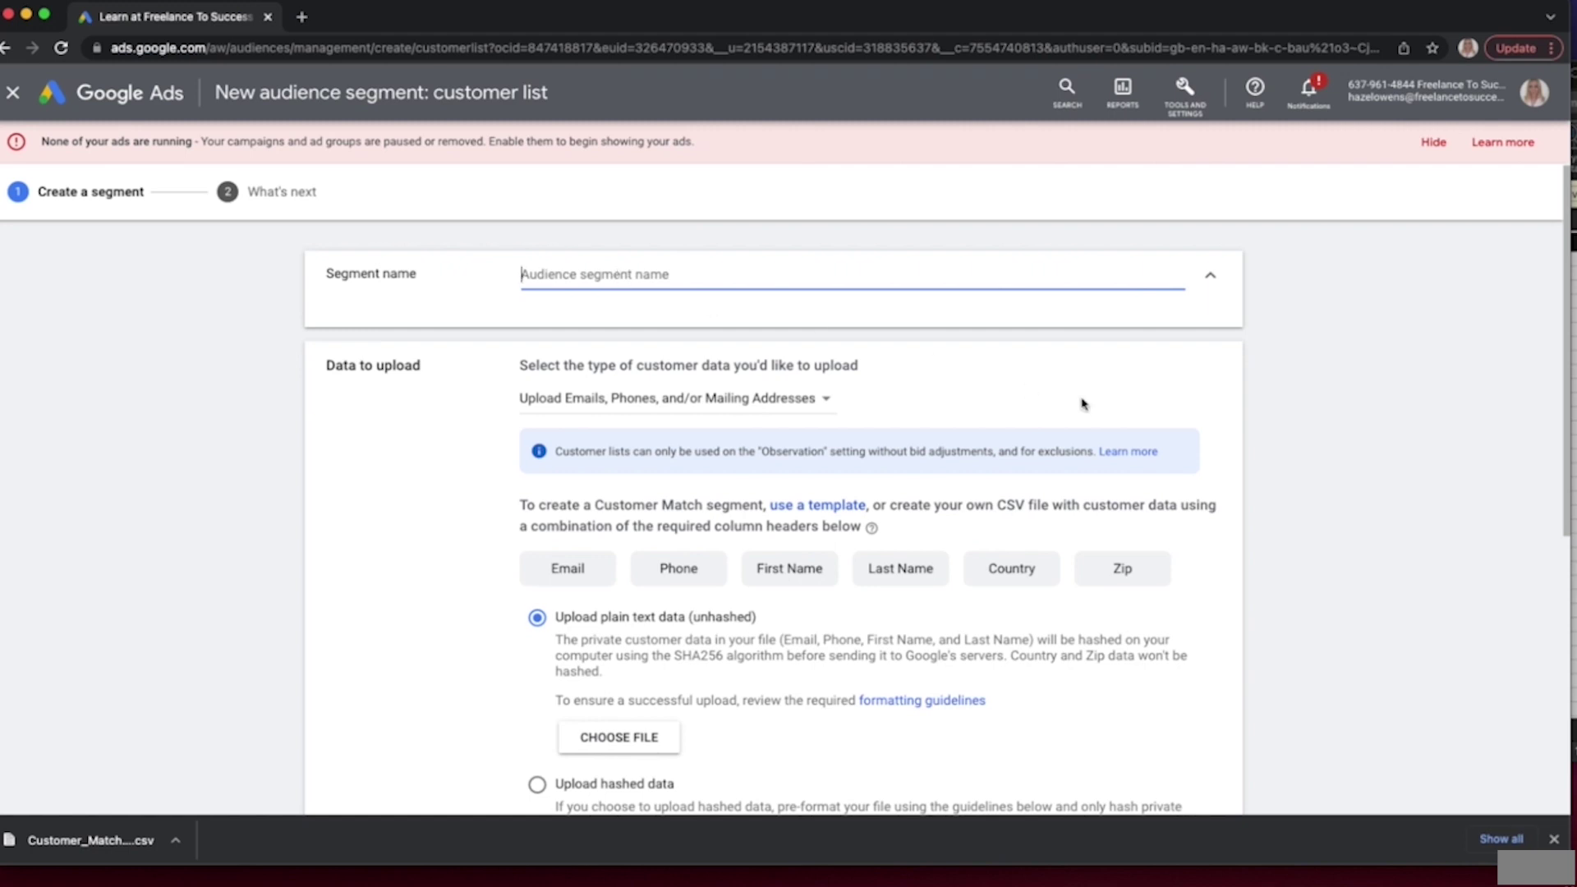
scroll(1082, 403, down, 1)
text(Tset)
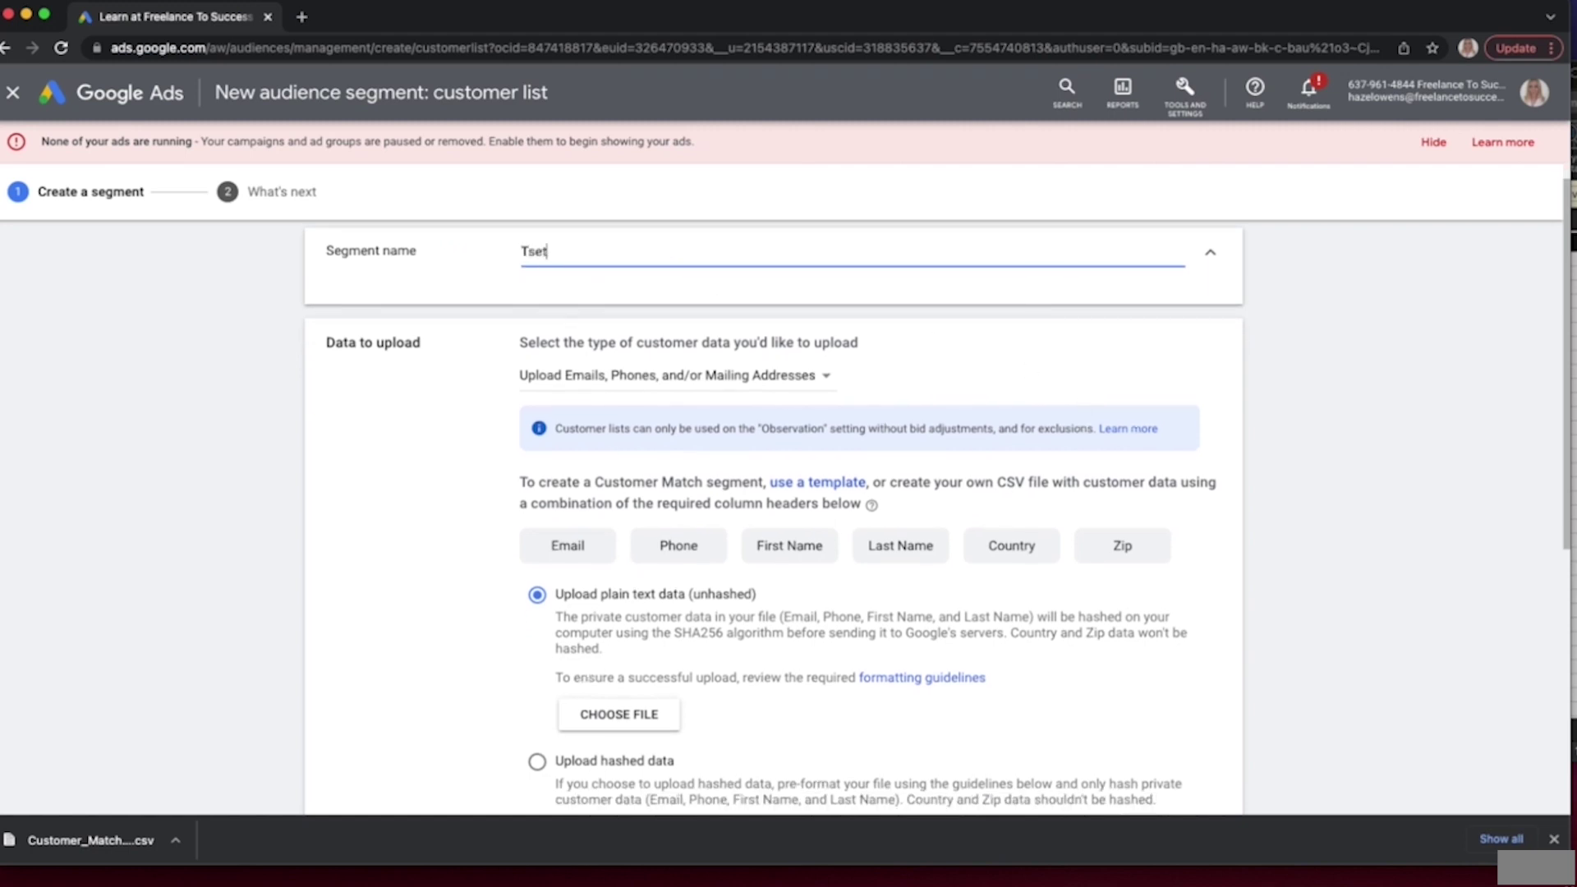
key(BackSpace)
key(BackSpace)
key(BackSpace)
text(est)
Set the customer data type for the segment to Upload Emails, Phones, and/or Mailing Addresses
scroll(1040, 448, down, 2)
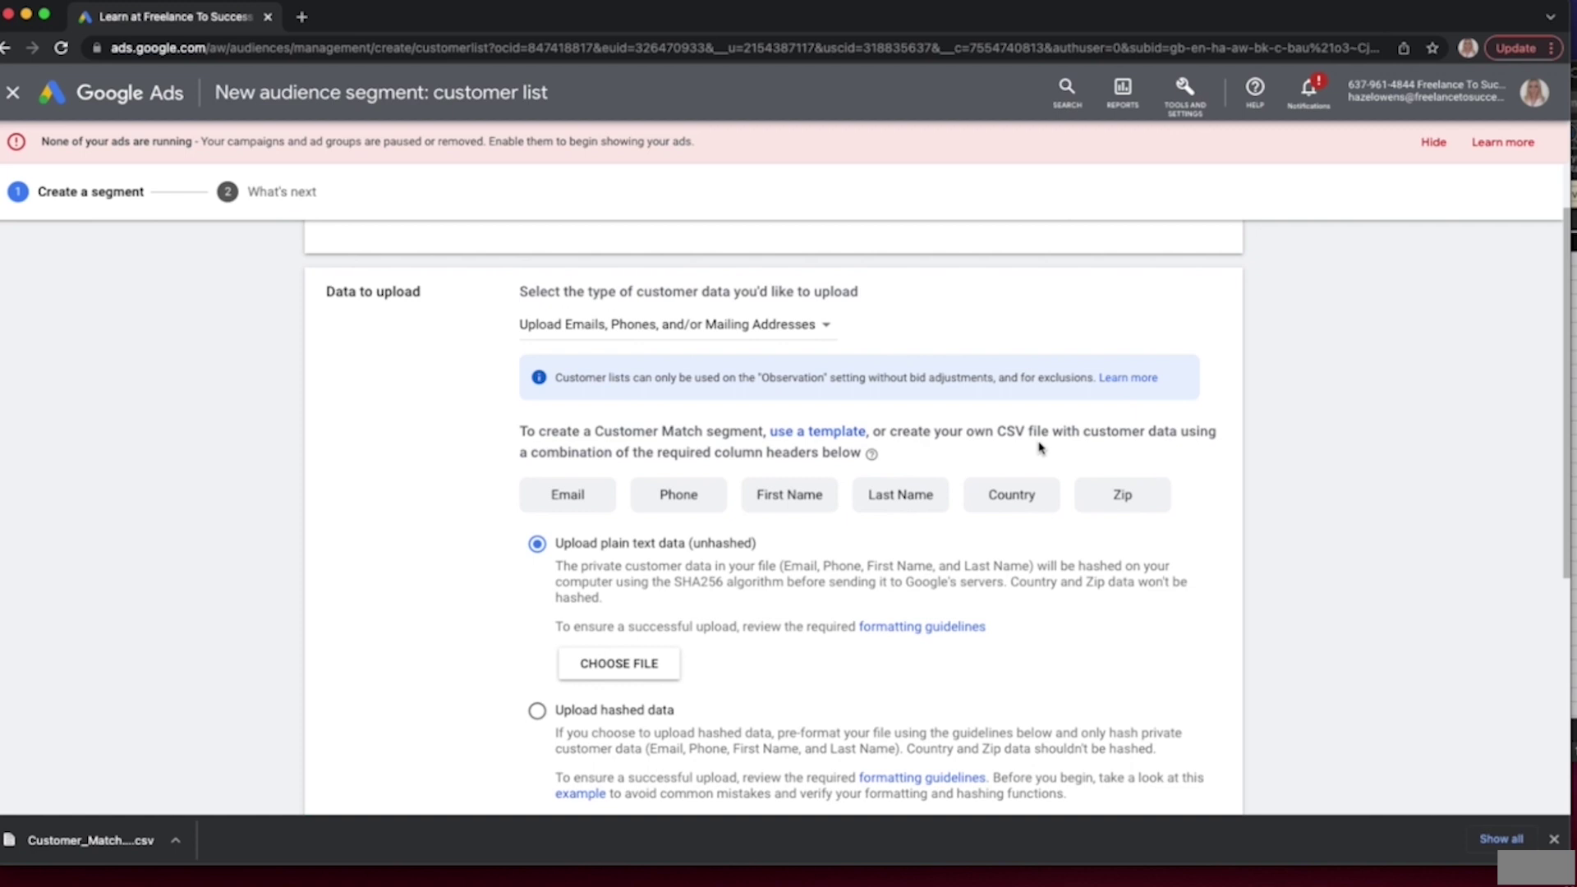
click(832, 337)
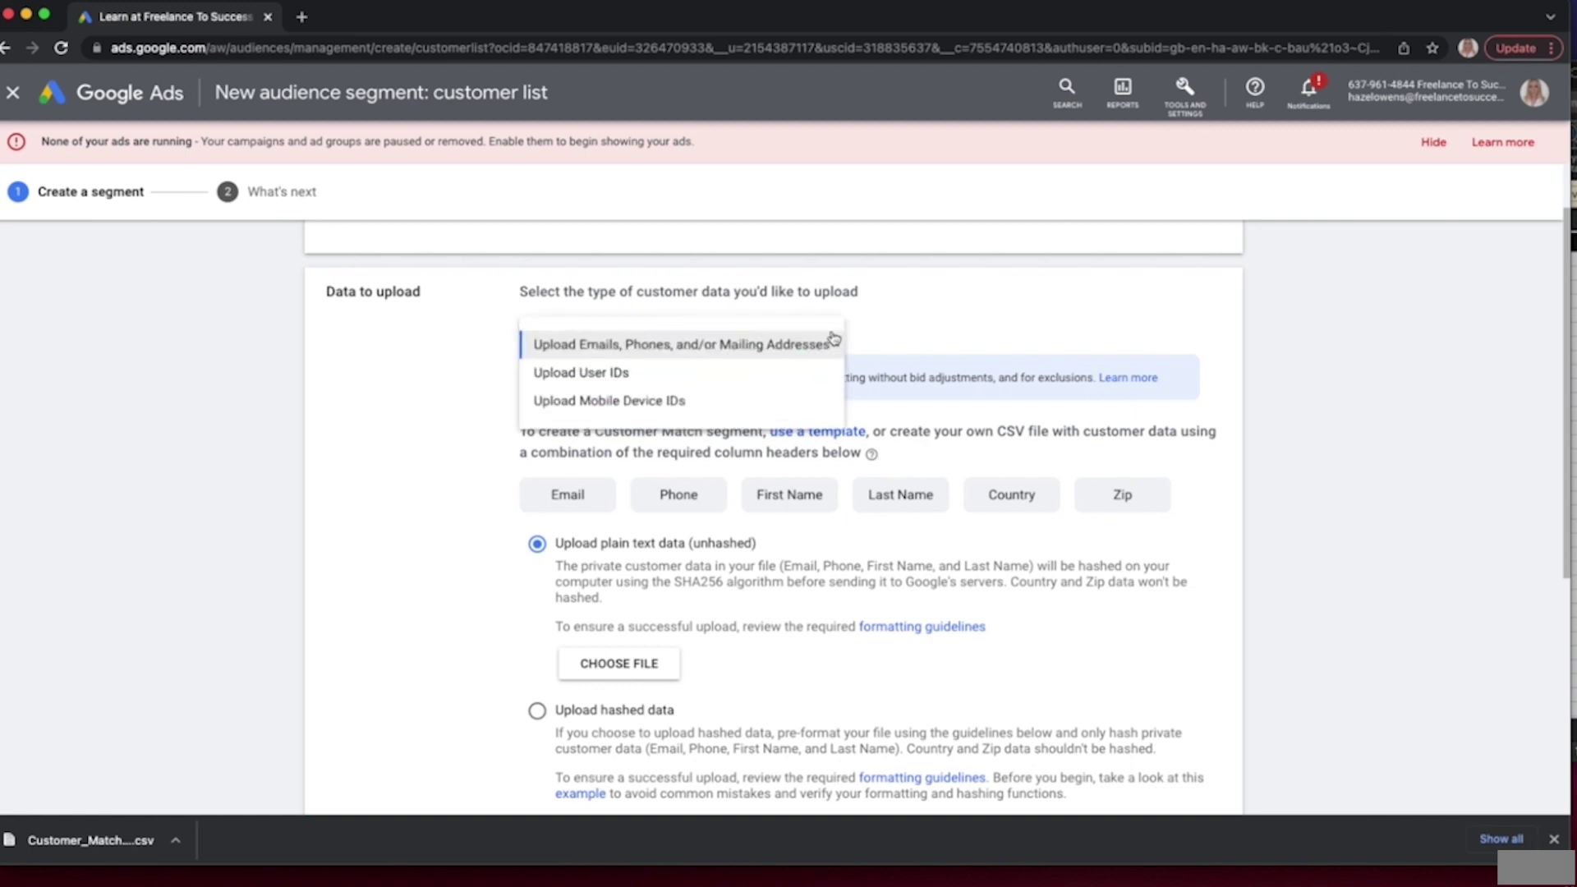
click(646, 355)
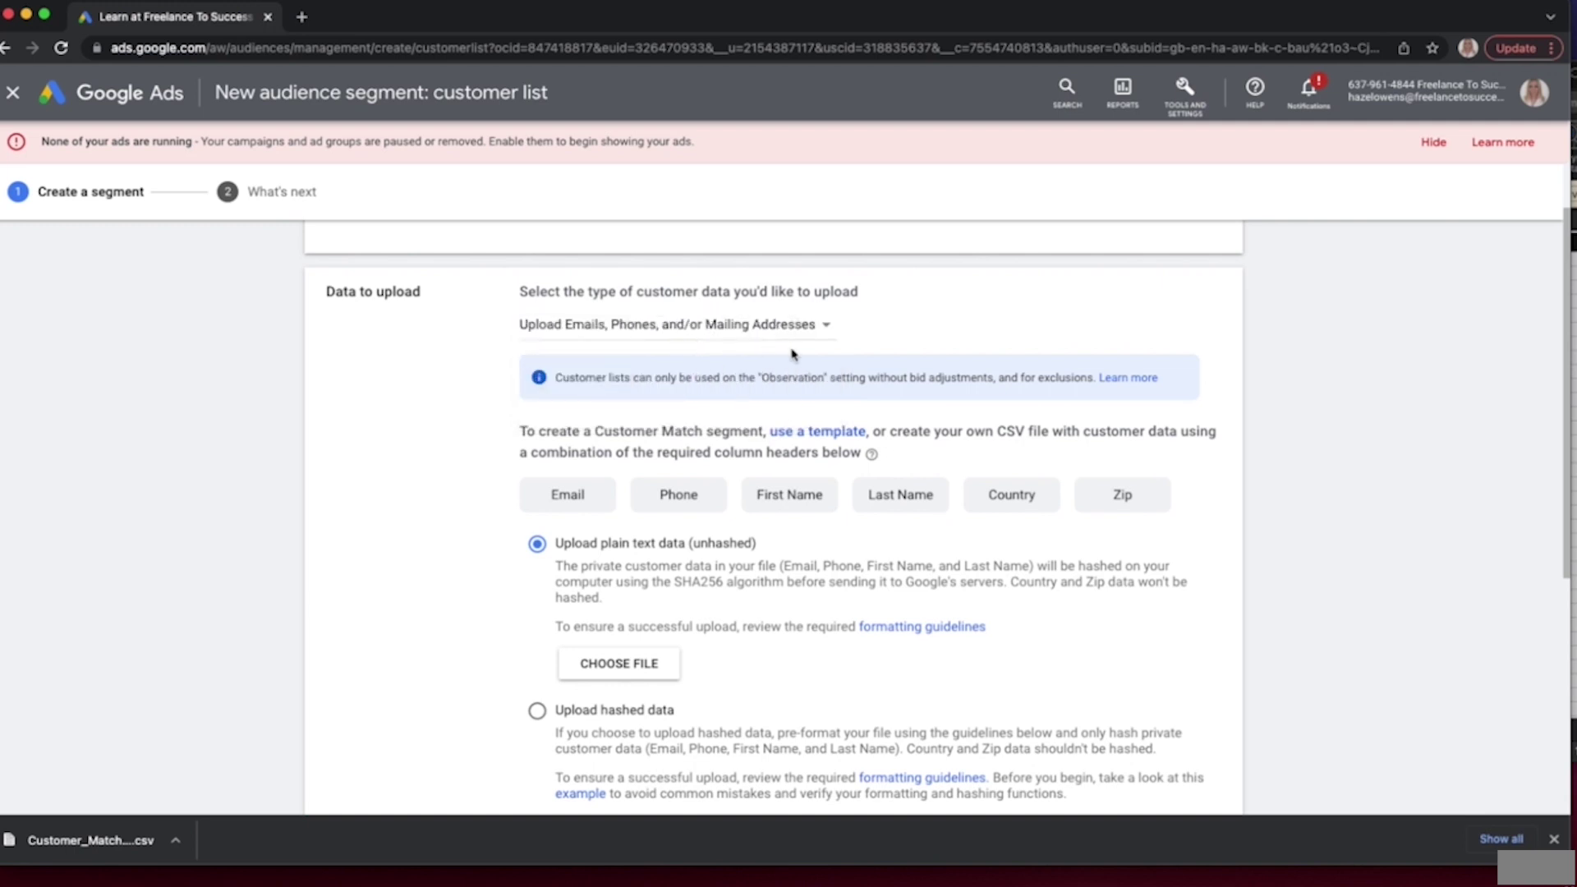
Switch to the Customer Match upload template in Excel and examine its formatting guidelines, column headers and sample rows
scroll(792, 355, down, 2)
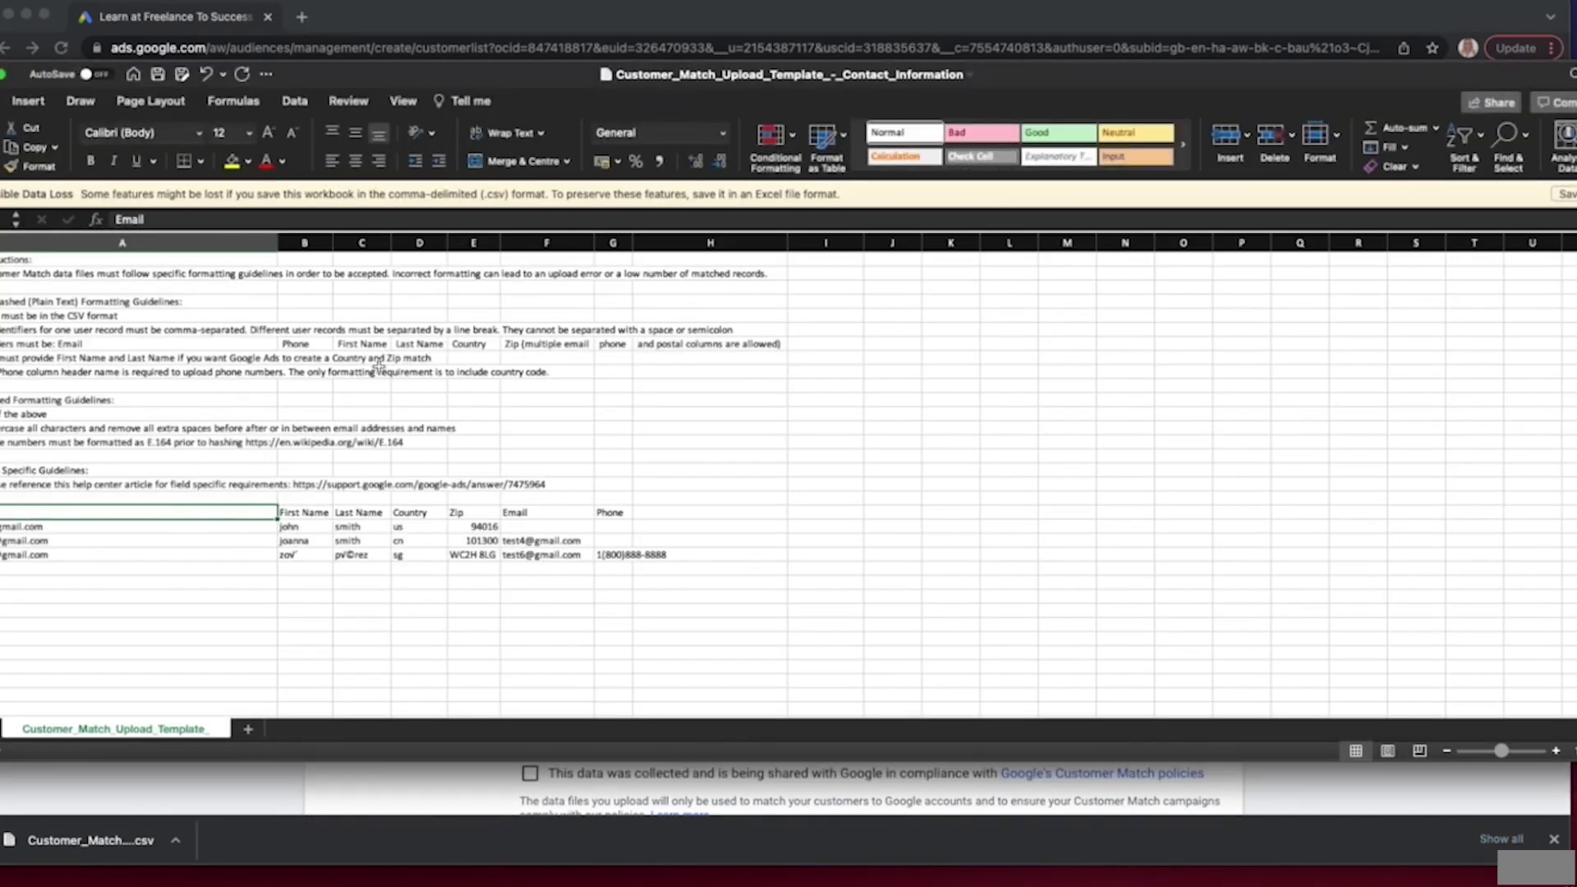
scroll(367, 384, down, 2)
scroll(366, 384, up, 2)
scroll(367, 383, down, 1)
scroll(366, 384, up, 1)
drag(13, 262, 419, 427)
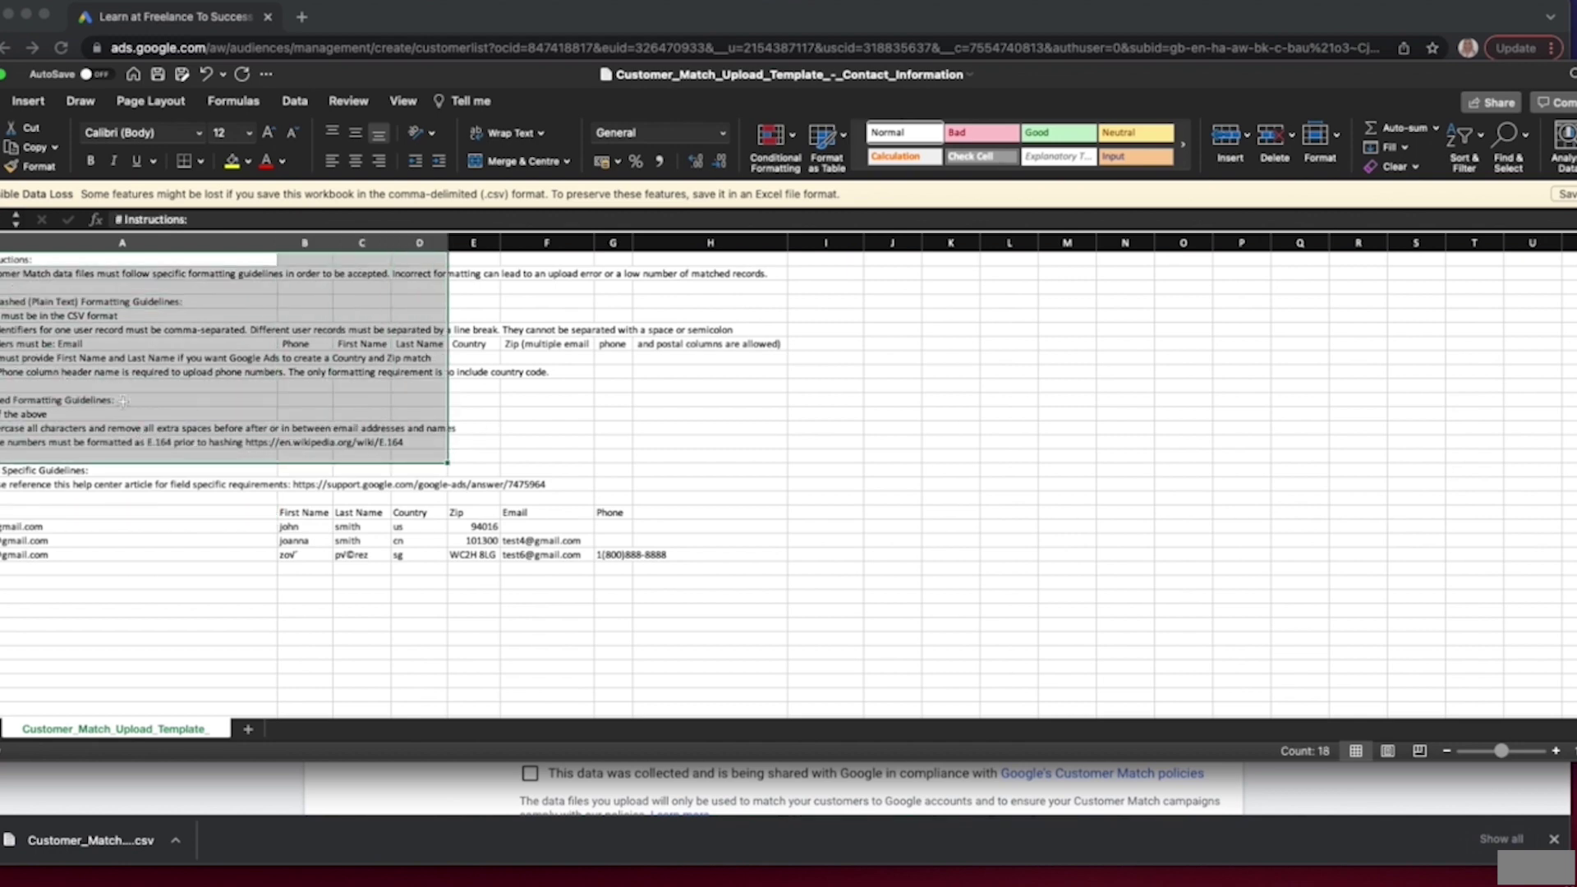
click(238, 402)
scroll(240, 409, down, 3)
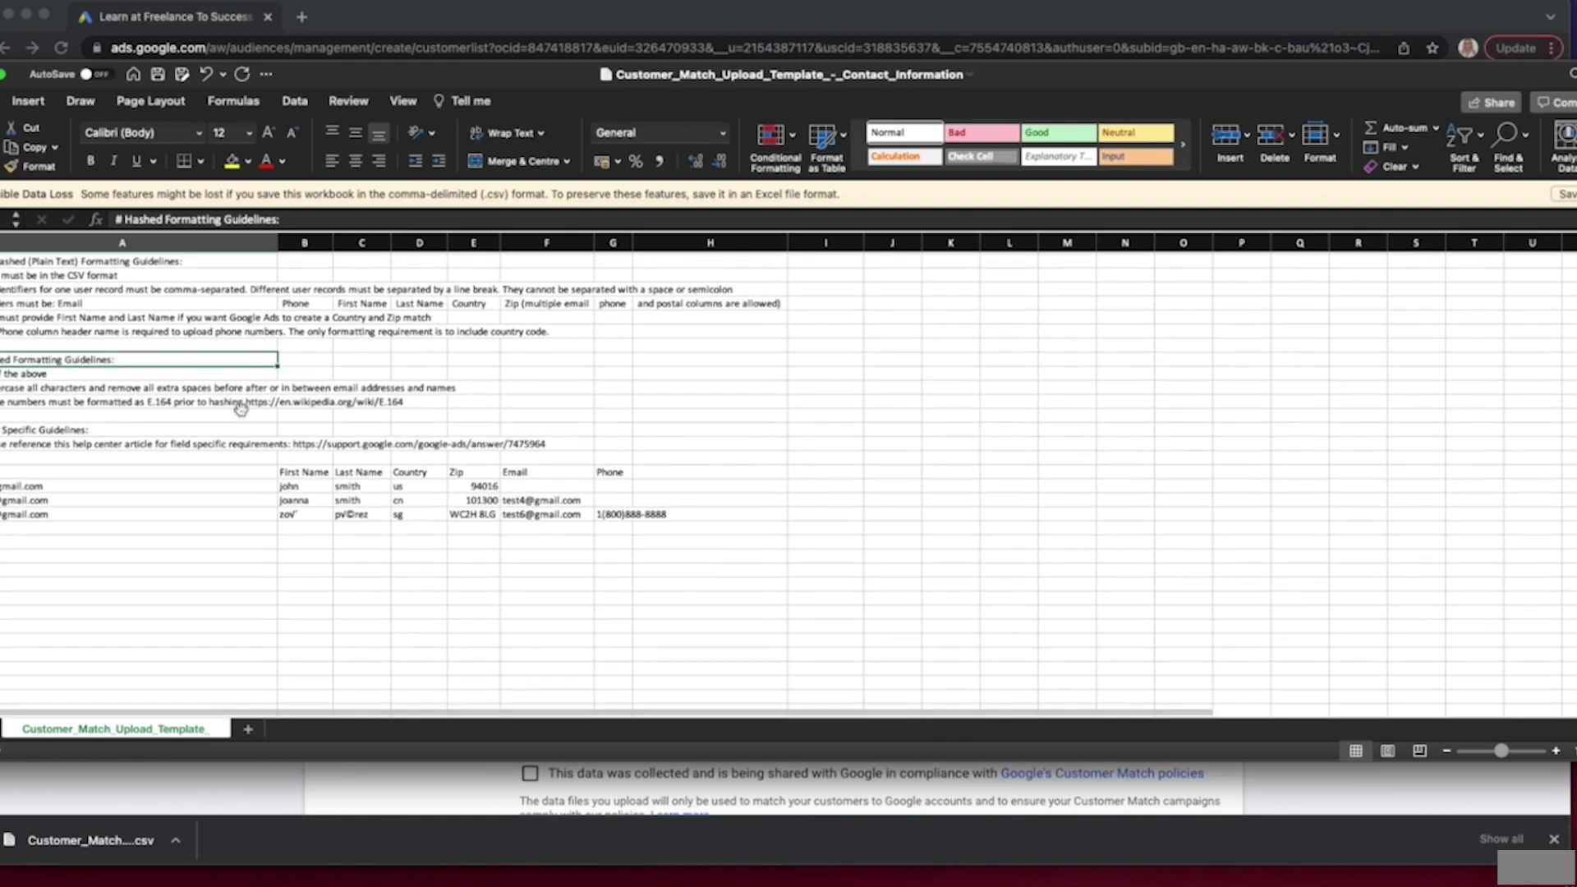
scroll(241, 409, down, 10)
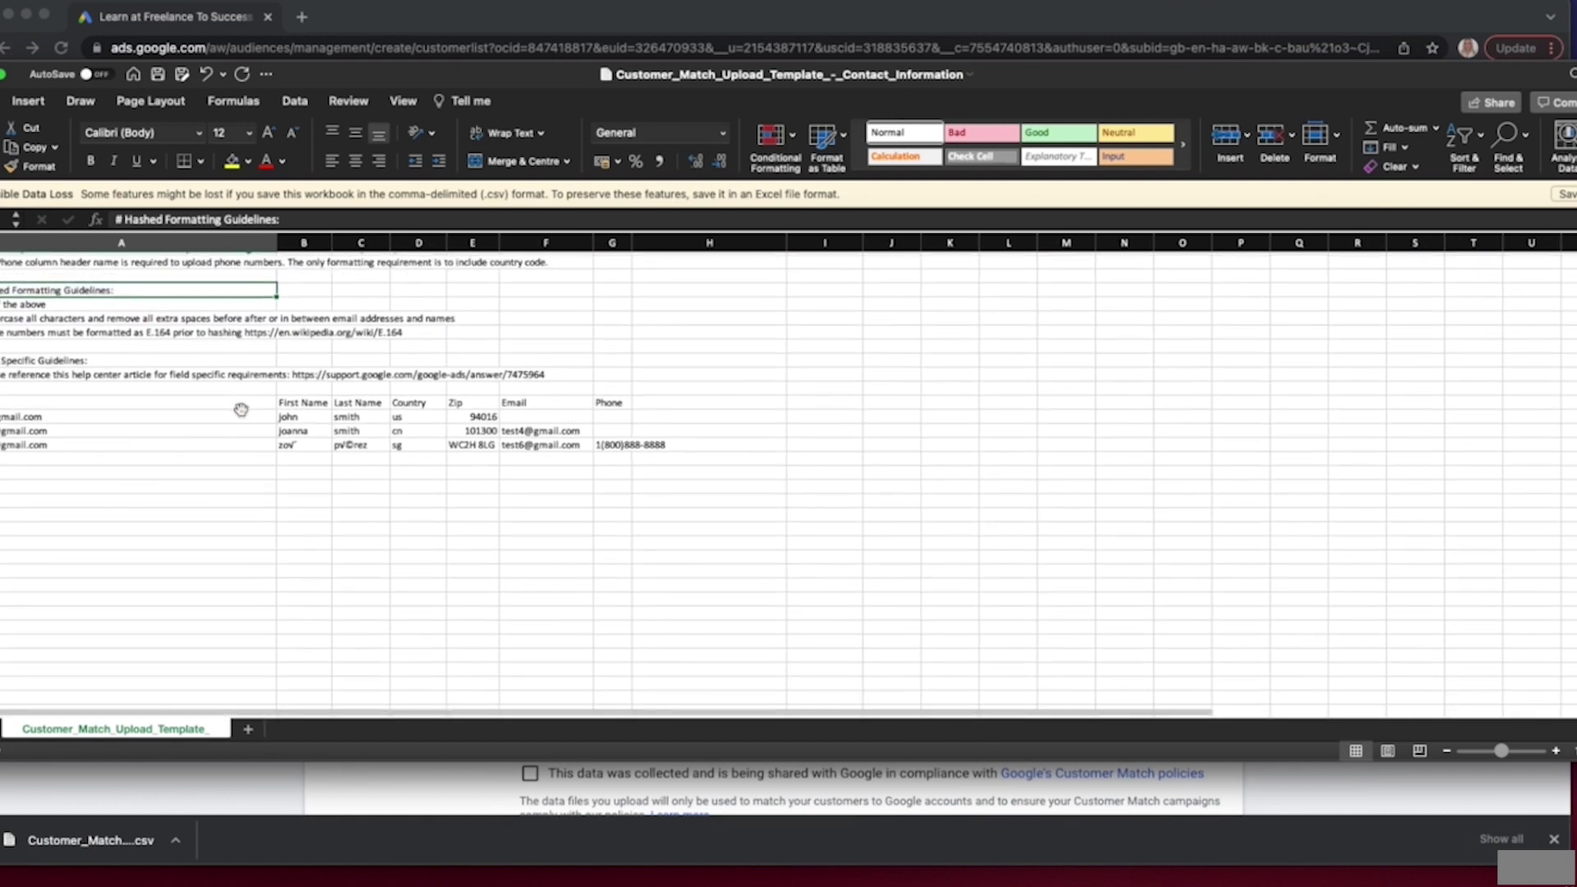
drag(25, 338, 624, 379)
click(69, 347)
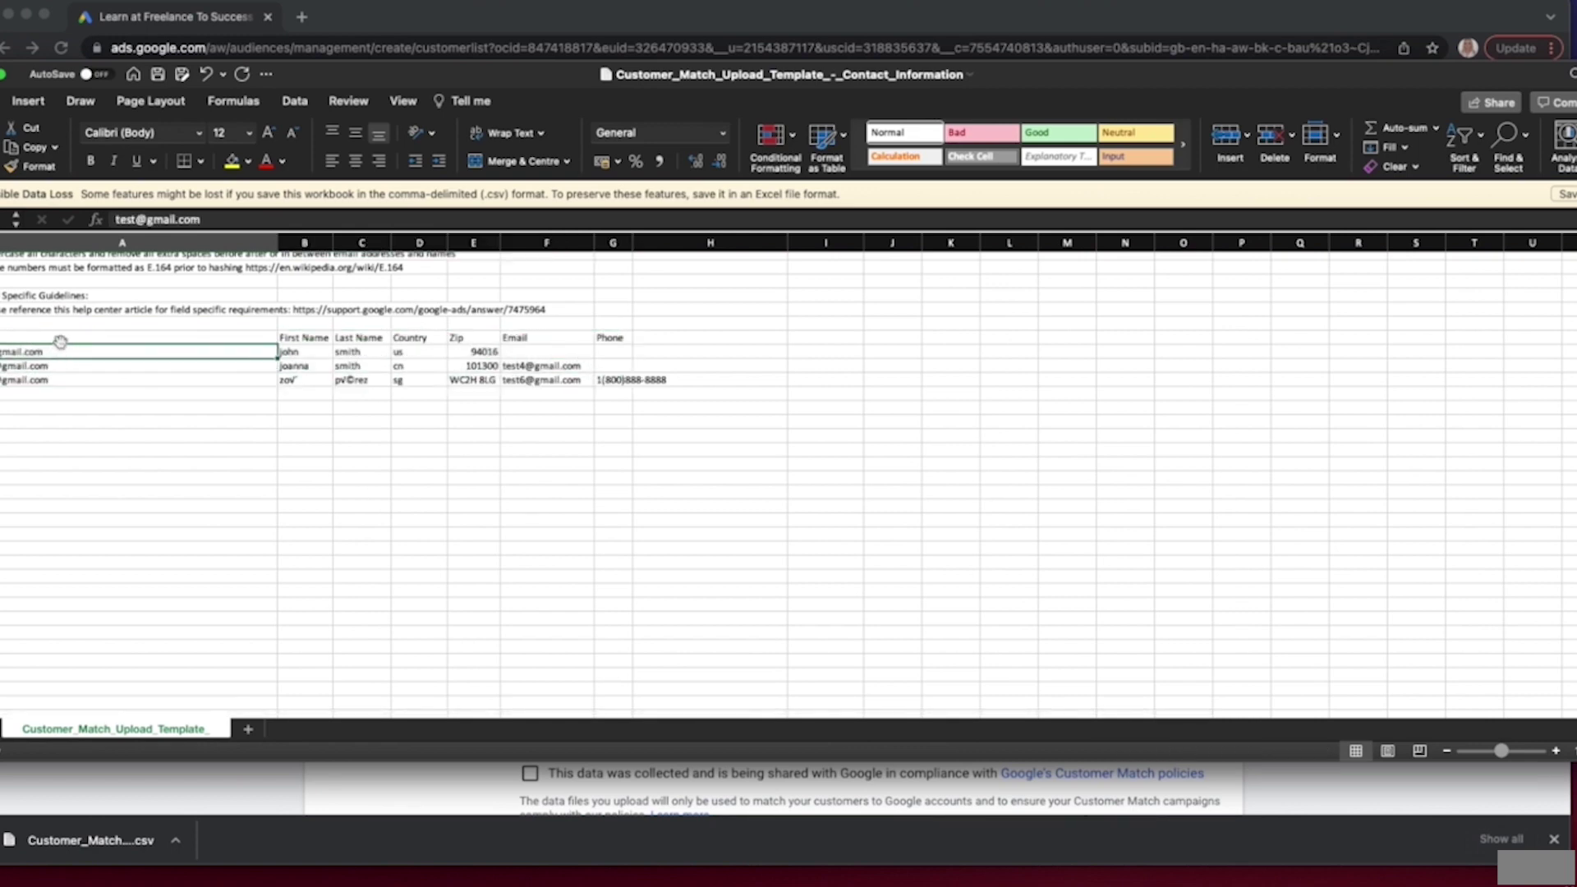
Examine the template's sample table, checking the email, first name, last name, country, zip and phone columns
click(69, 337)
drag(69, 337, 639, 381)
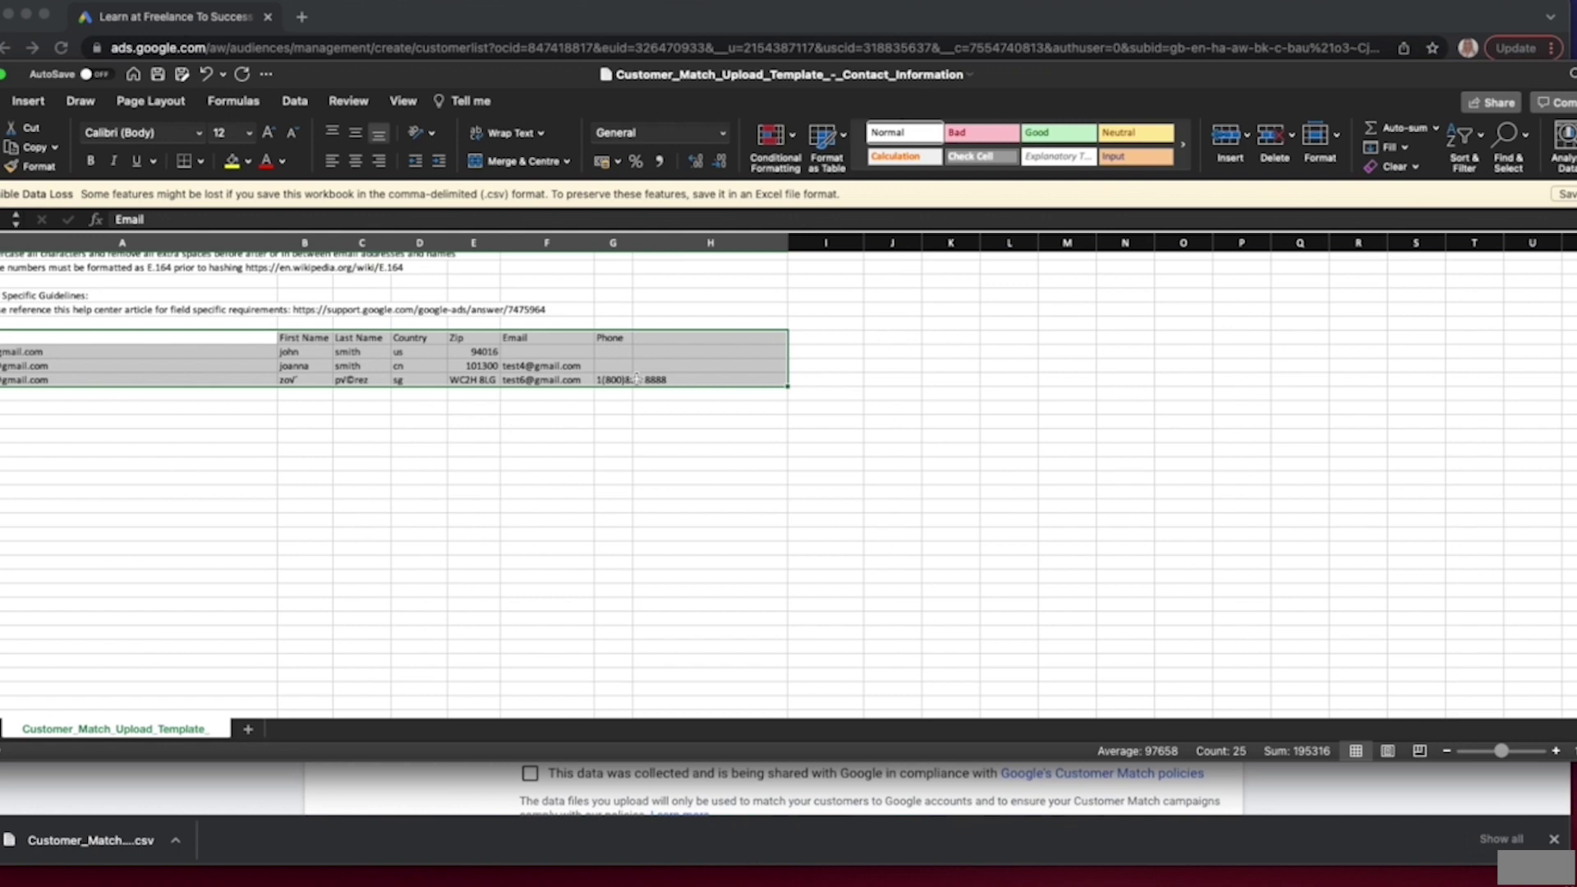
drag(106, 340, 118, 368)
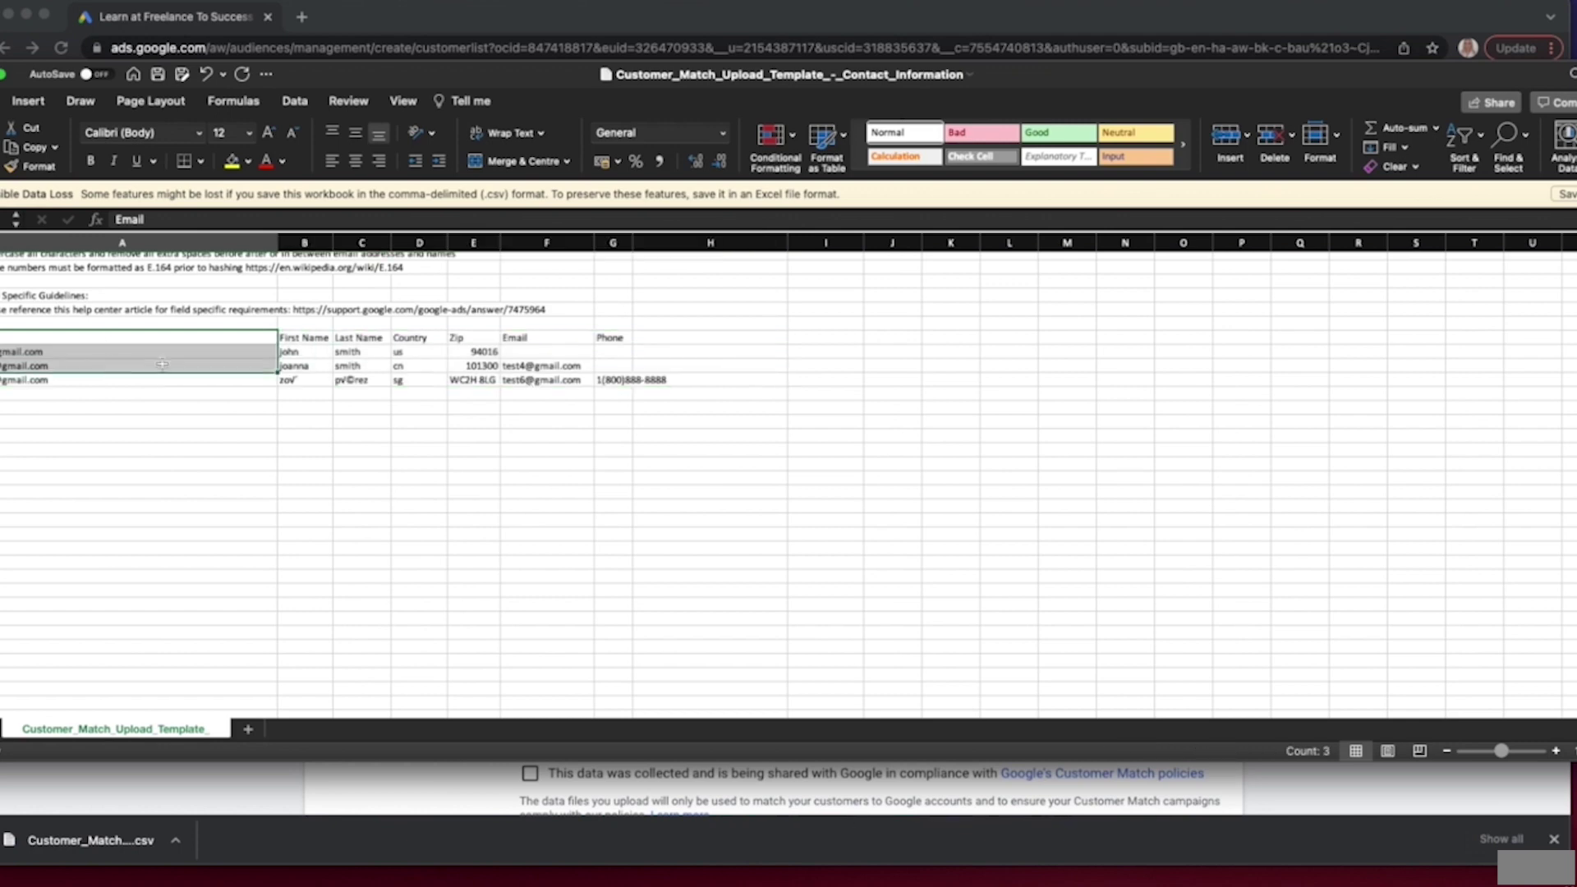
drag(316, 340, 377, 380)
click(417, 344)
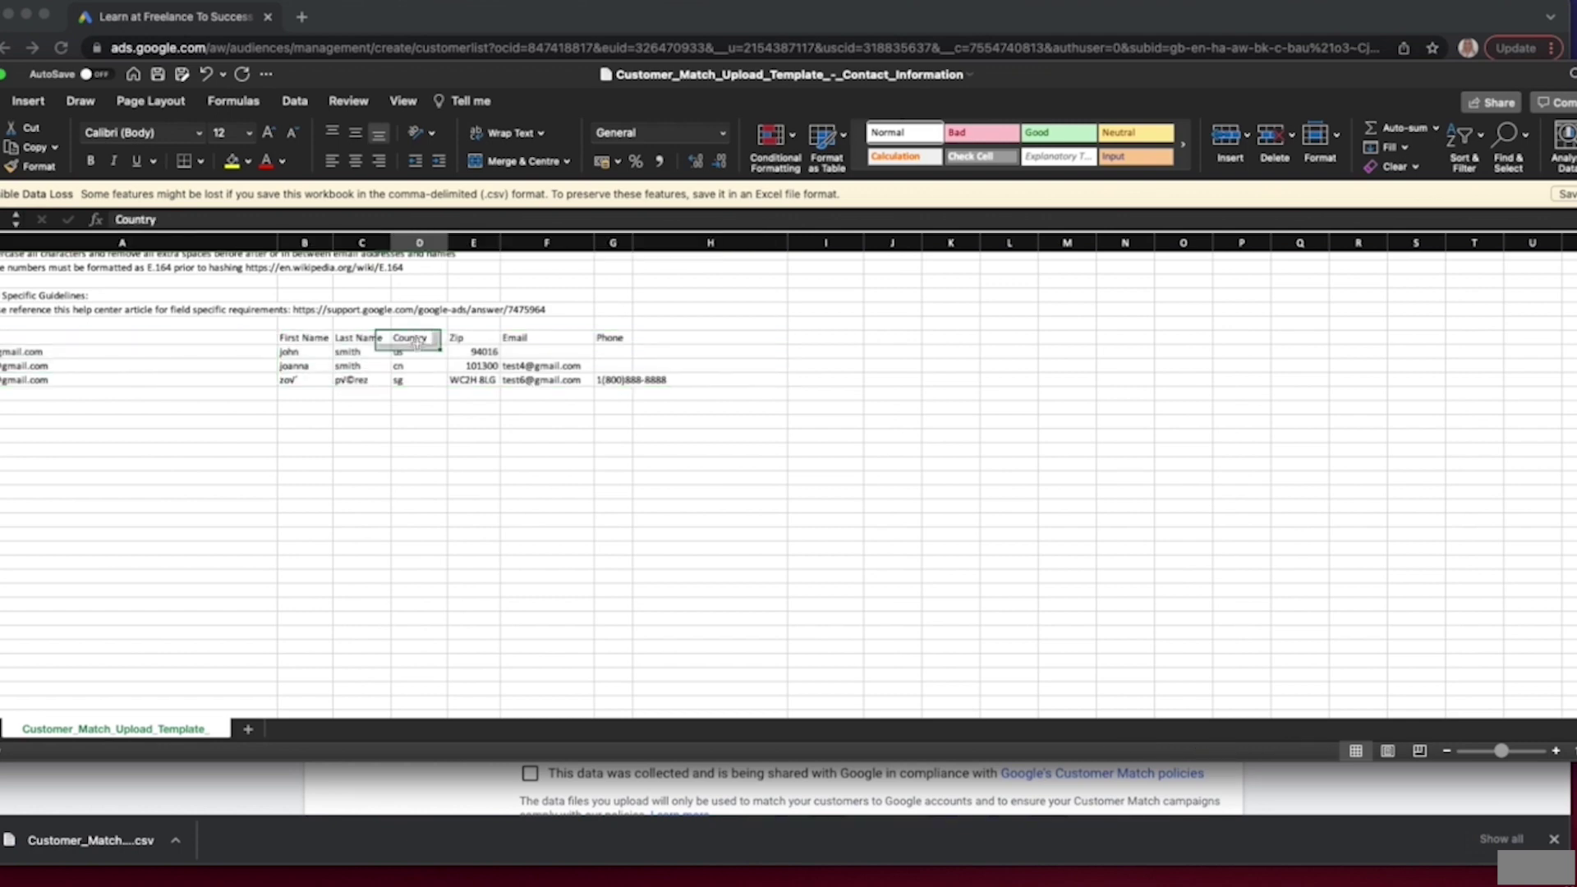
click(465, 339)
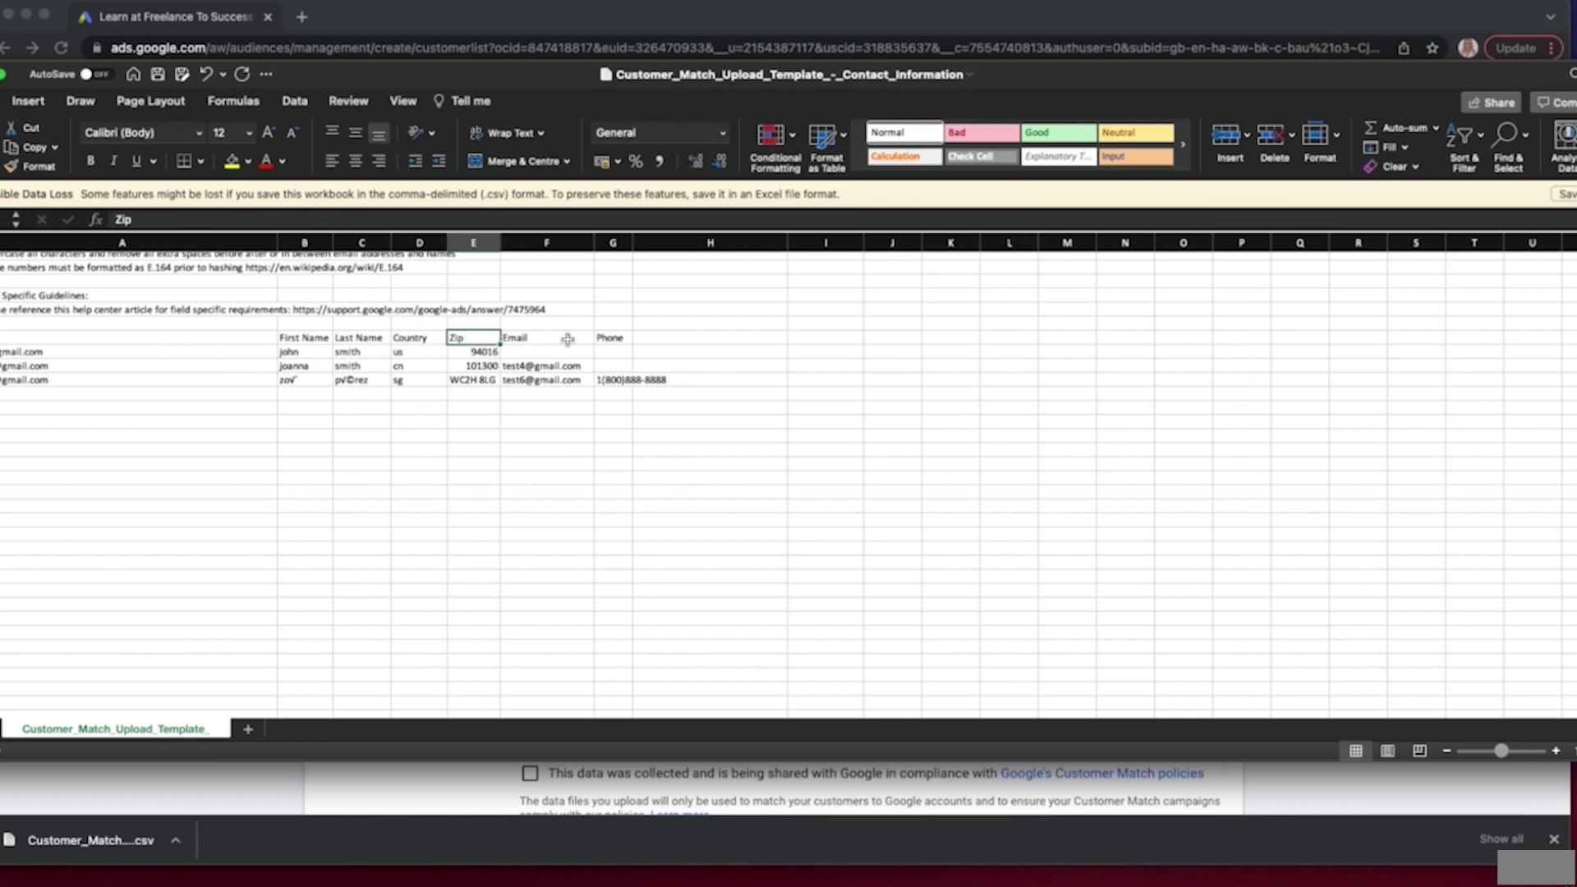
drag(568, 339, 567, 368)
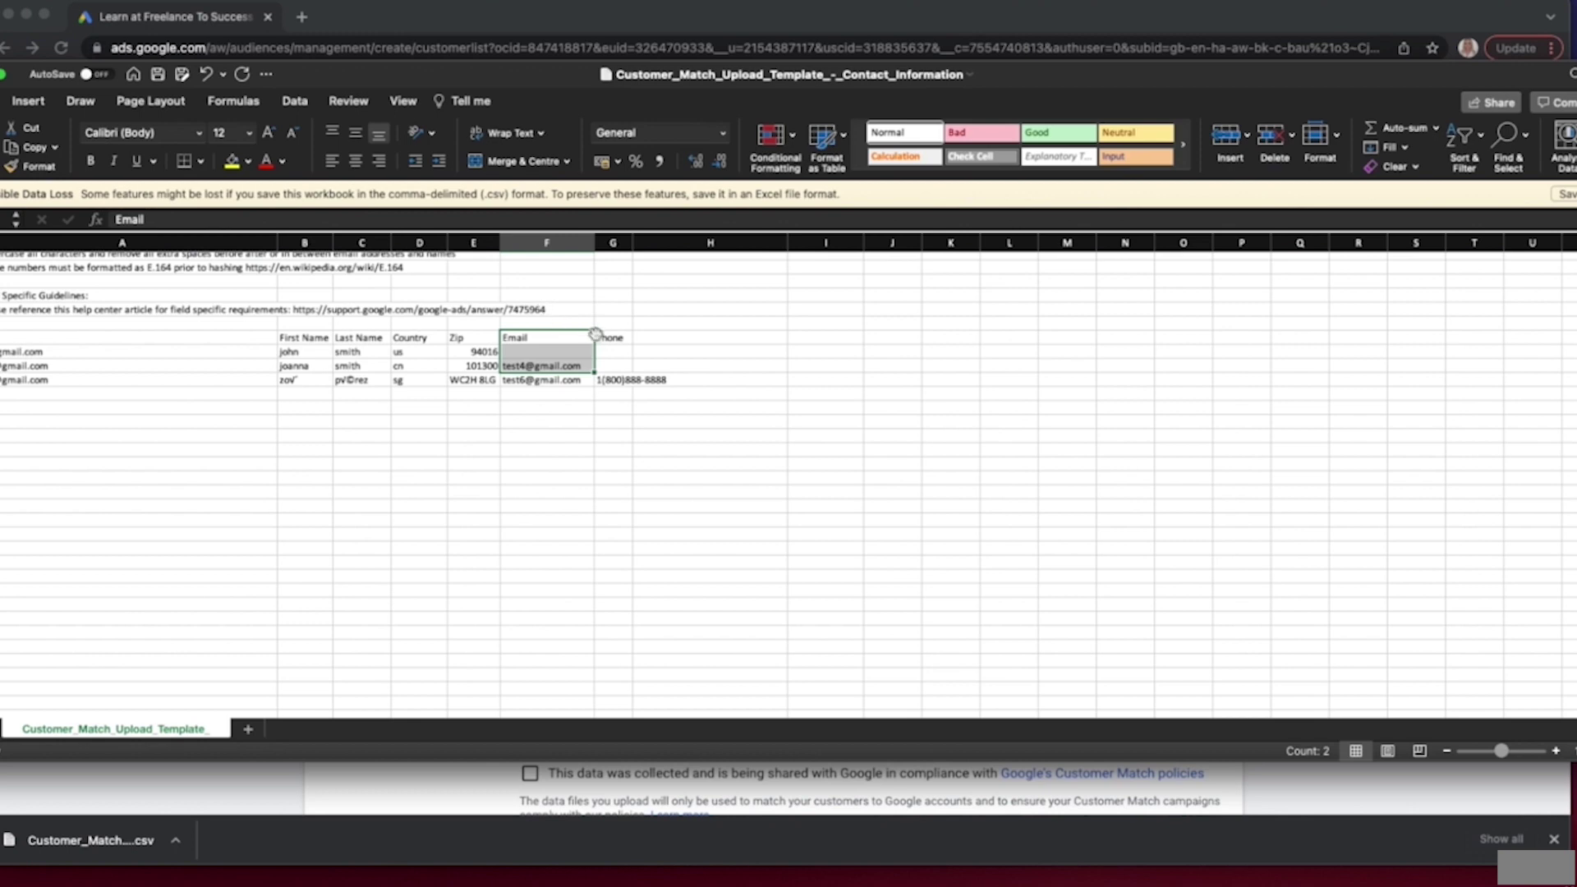
drag(612, 340, 611, 379)
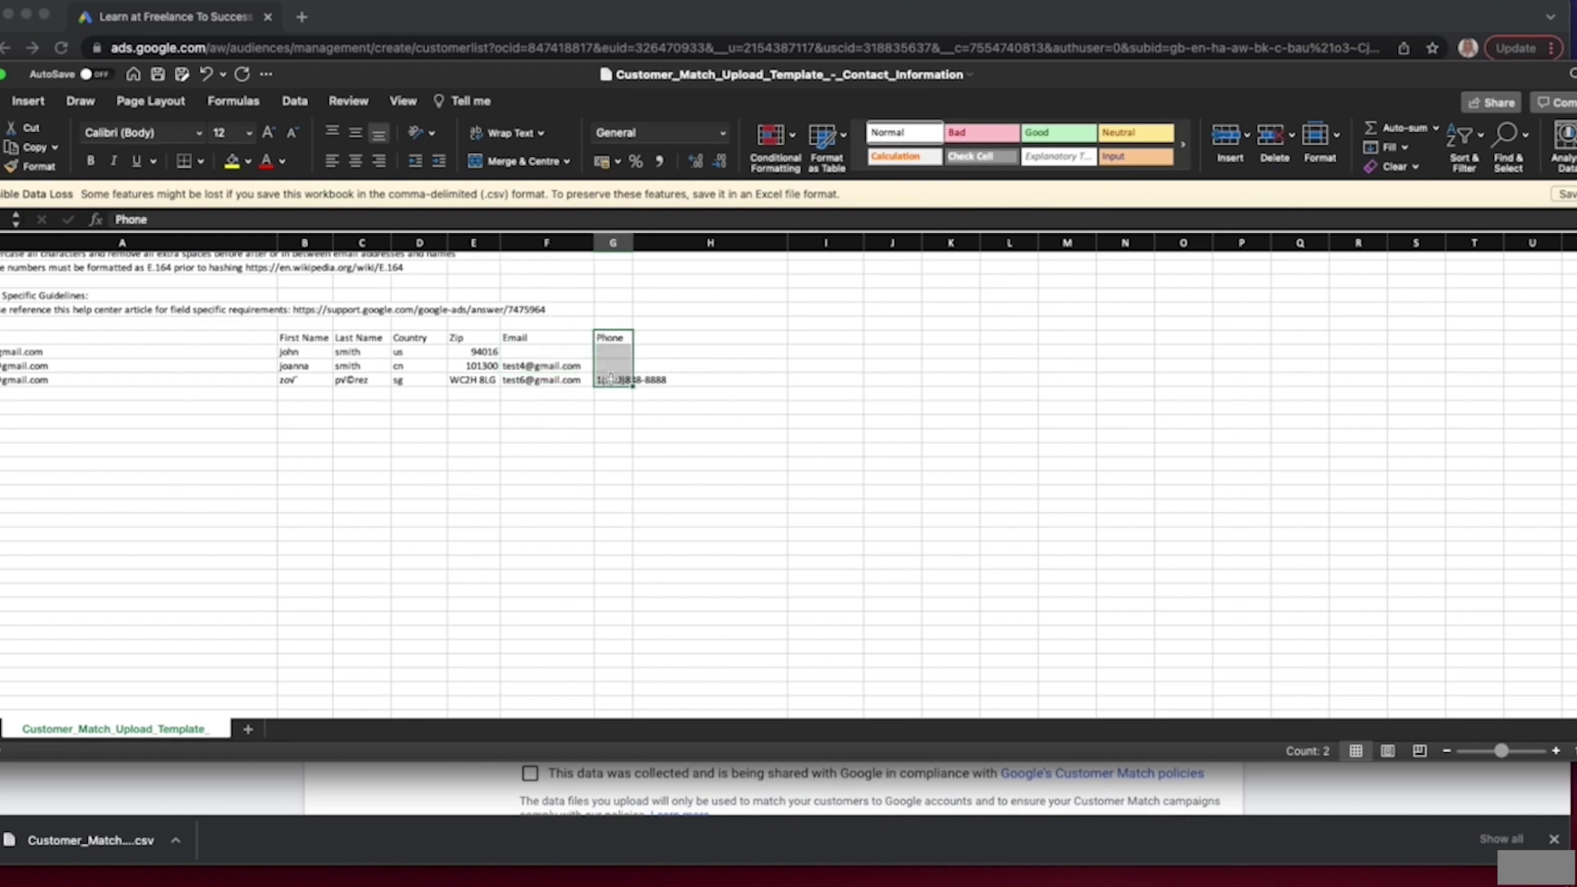
click(569, 340)
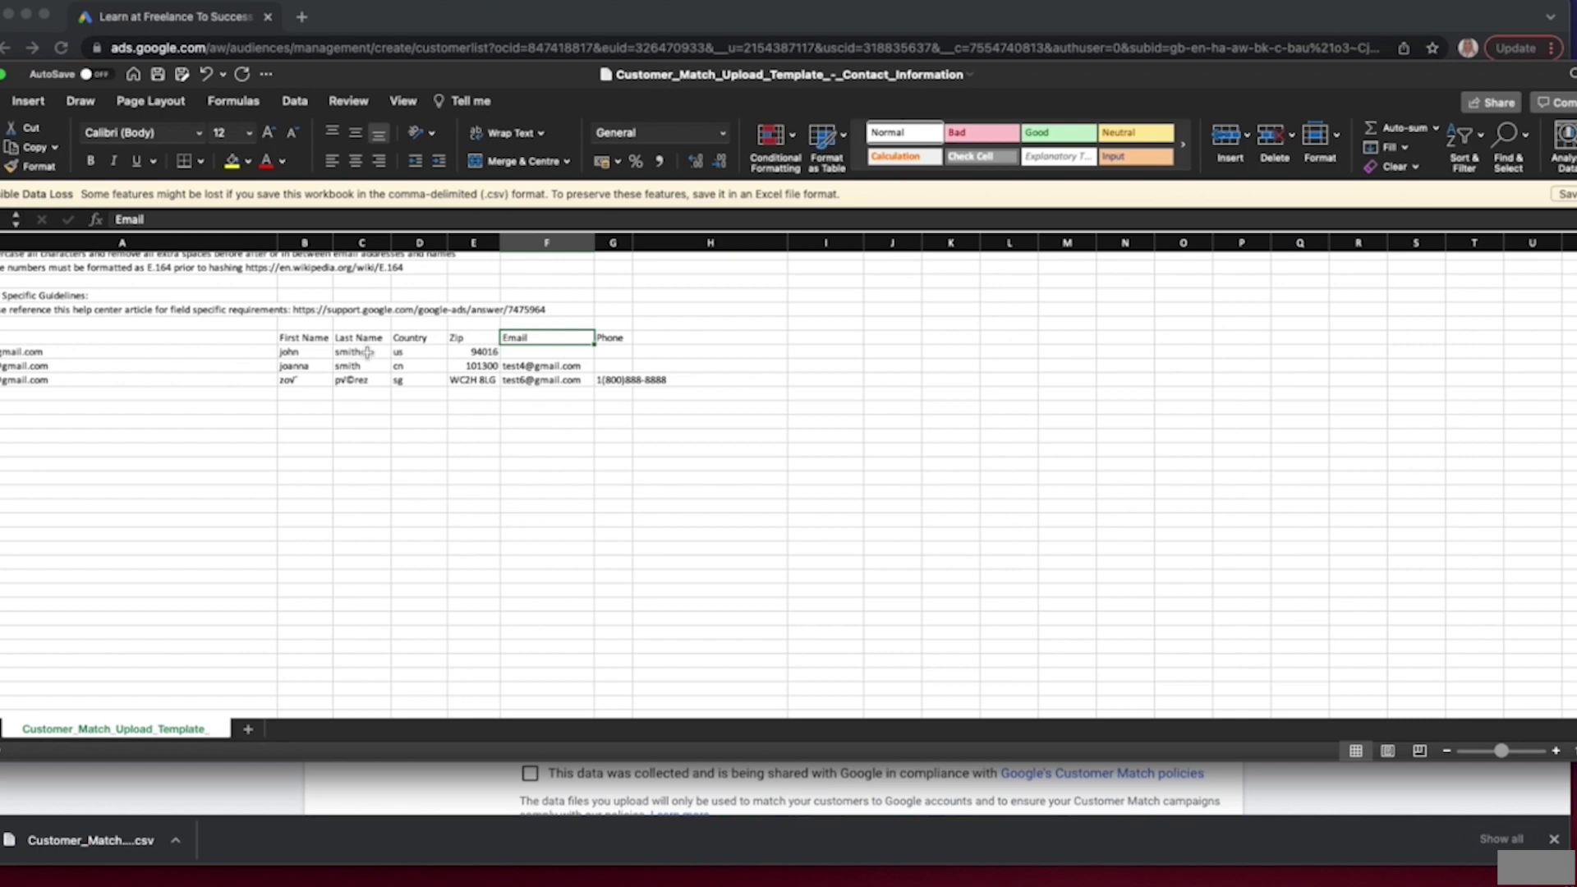
click(422, 340)
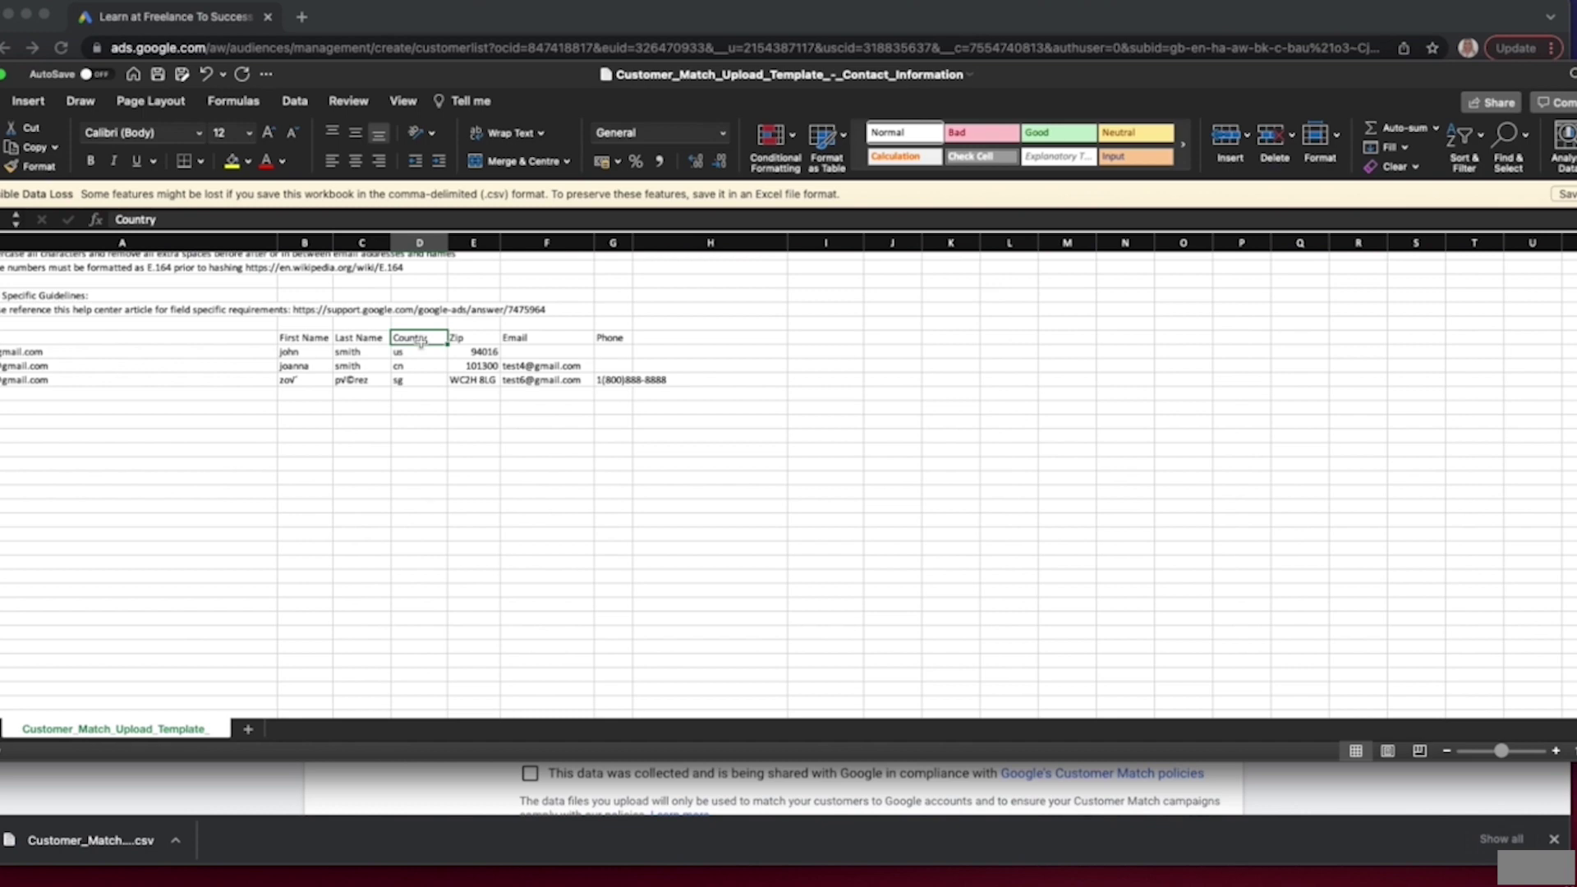
Set the country of the first sample row to UK
click(417, 352)
text(UK)
key(Return)
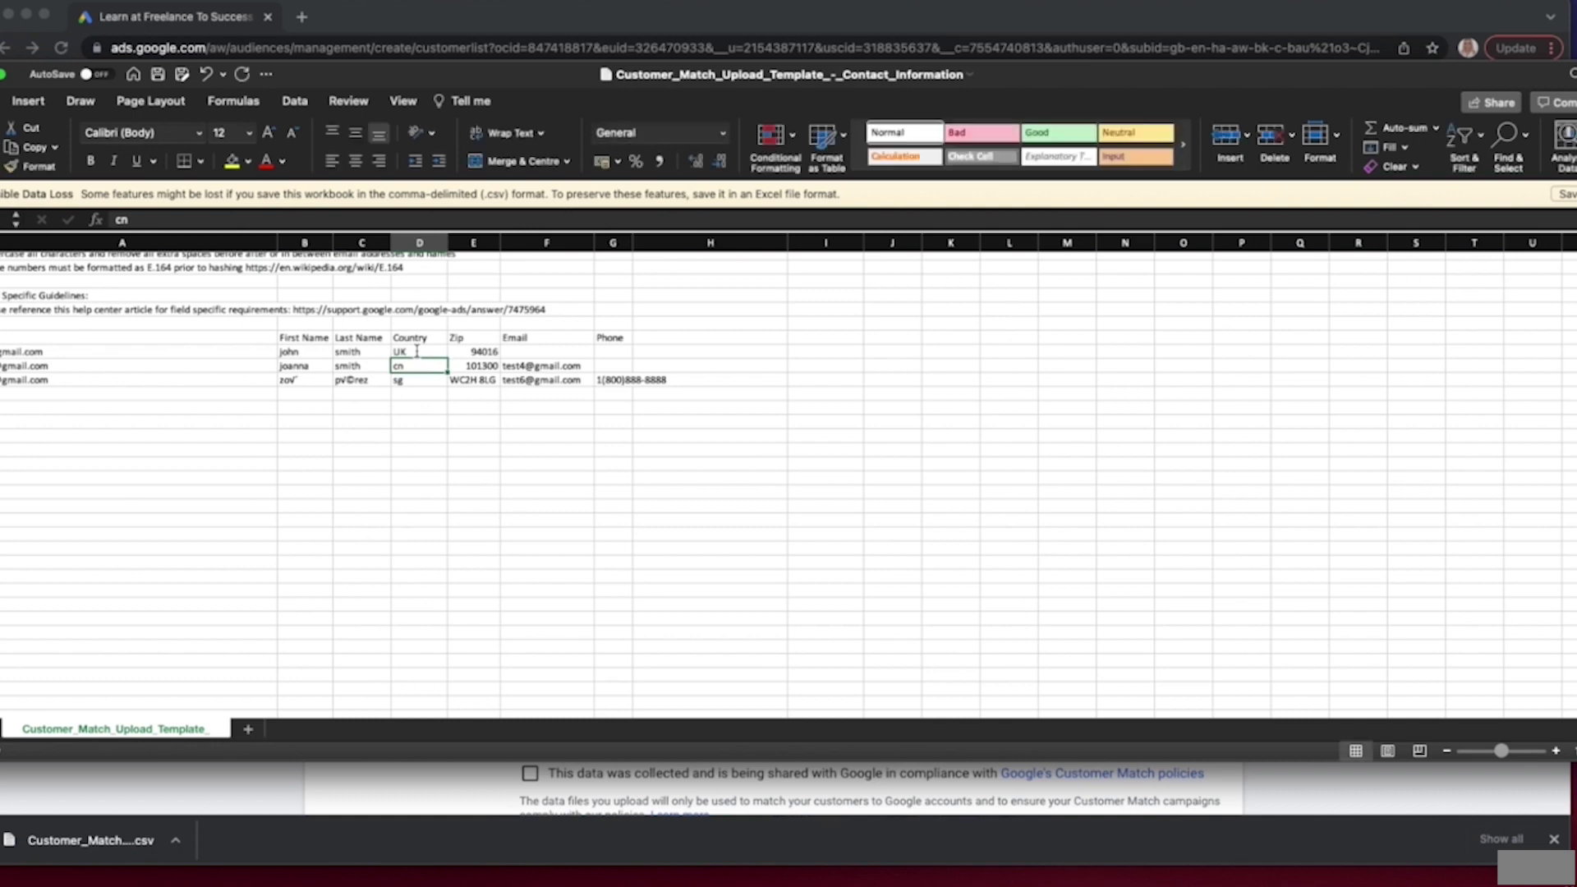
Set the country to GB in the first sample row and fill it down to the other two sample rows
click(417, 351)
text(GB)
key(Return)
click(418, 352)
drag(448, 358, 450, 385)
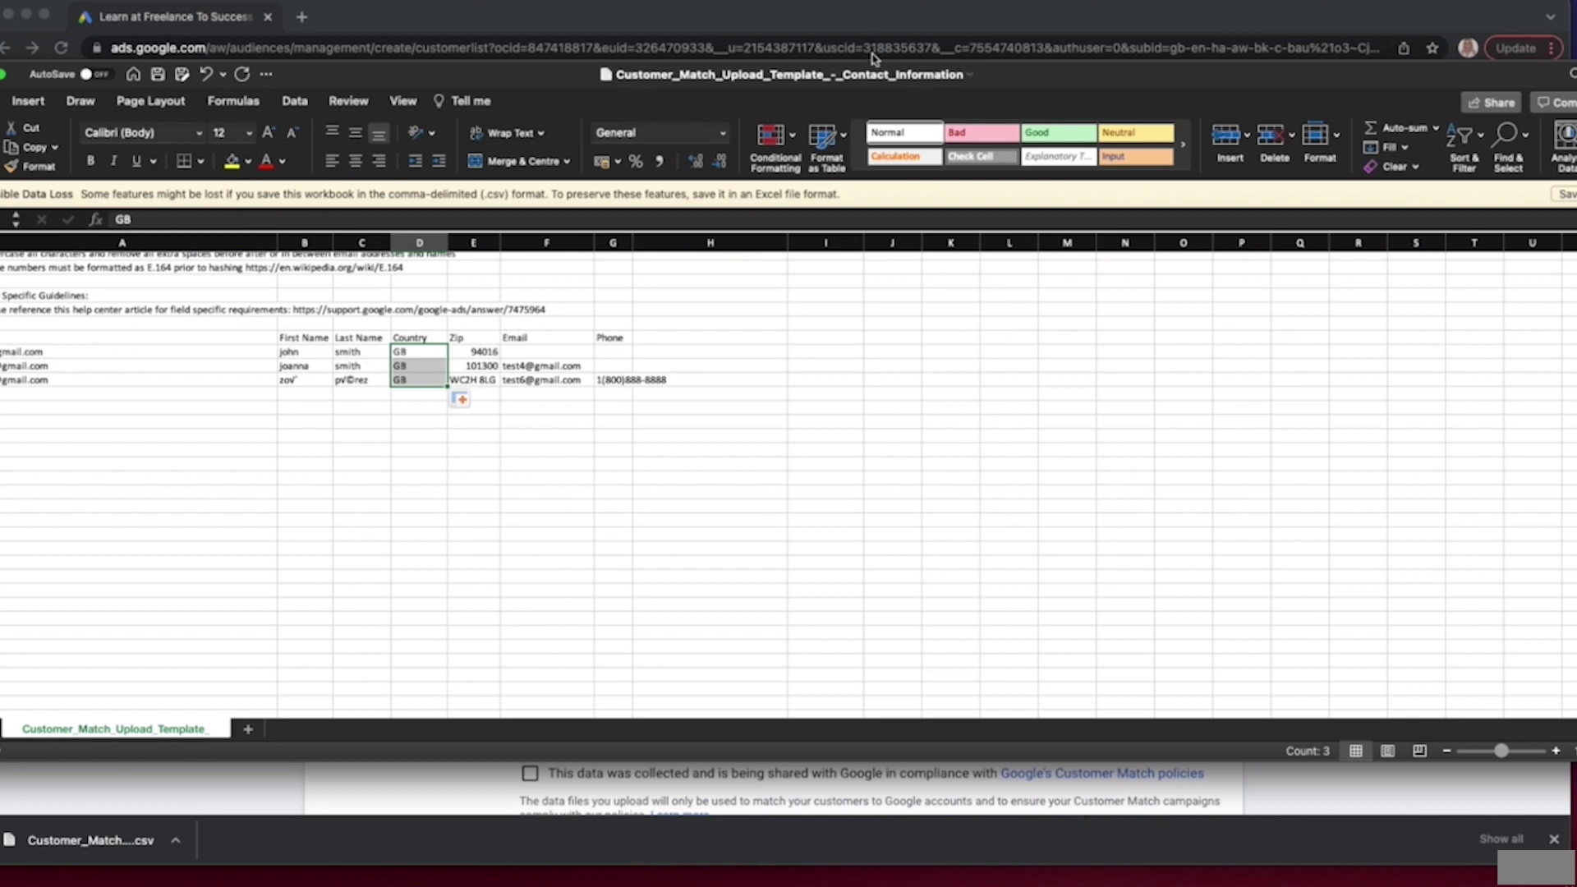
Switch back to the Google Ads customer list form and review its upload options, compliance notes and membership duration
click(1025, 16)
scroll(817, 361, down, 1)
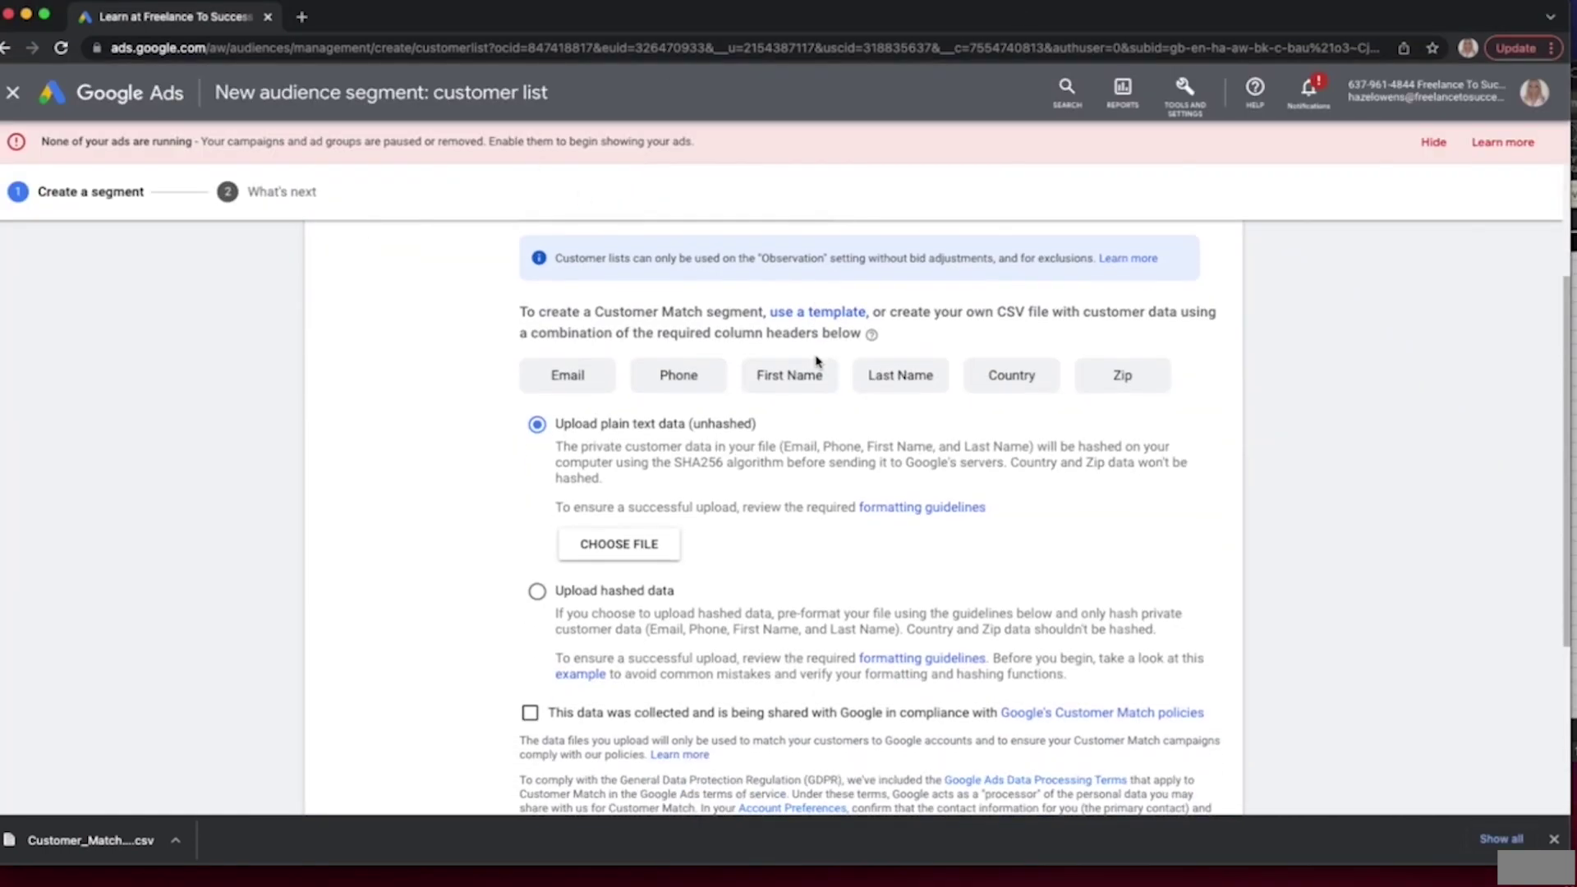
scroll(817, 361, up, 1)
scroll(817, 362, down, 2)
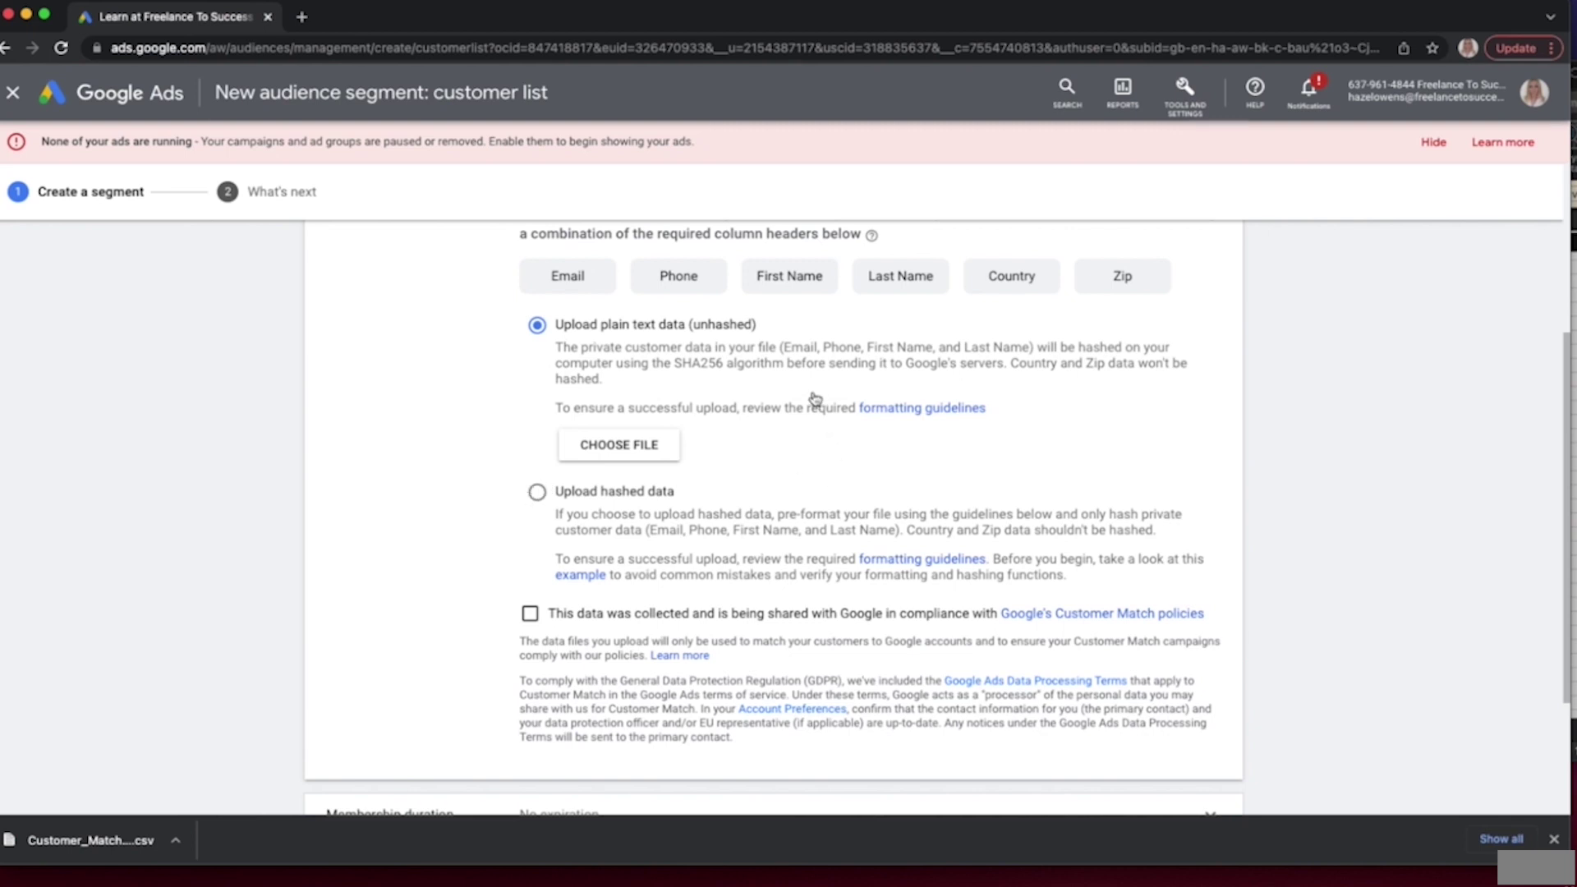
scroll(772, 349, down, 2)
scroll(771, 347, down, 3)
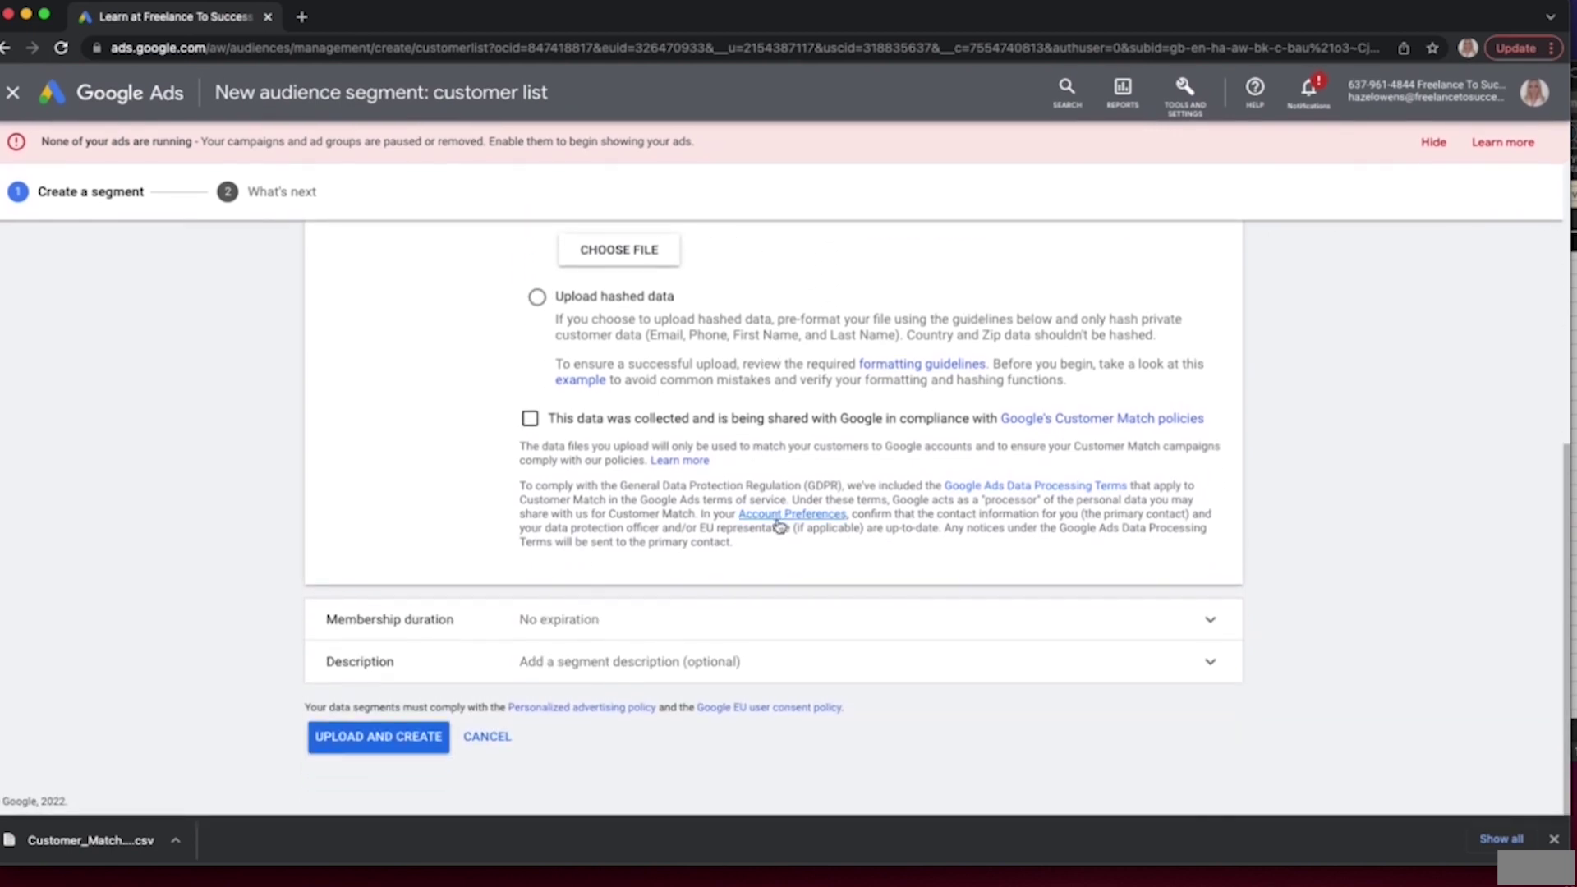
click(779, 619)
click(1207, 623)
Add the segment description "Customers who bought products over £1k"
click(720, 659)
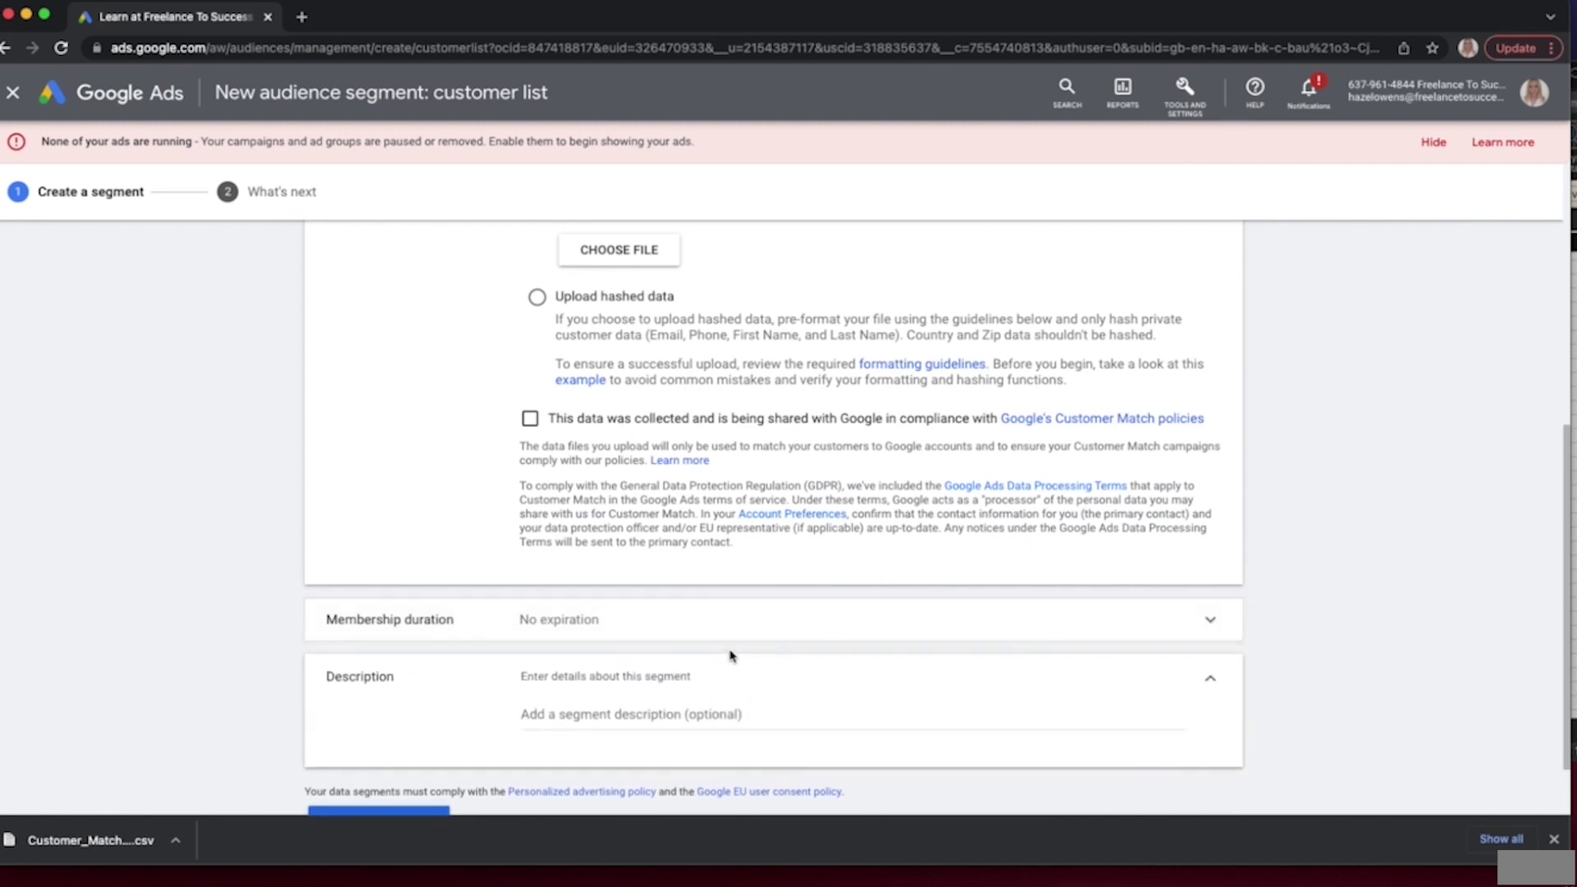
click(672, 635)
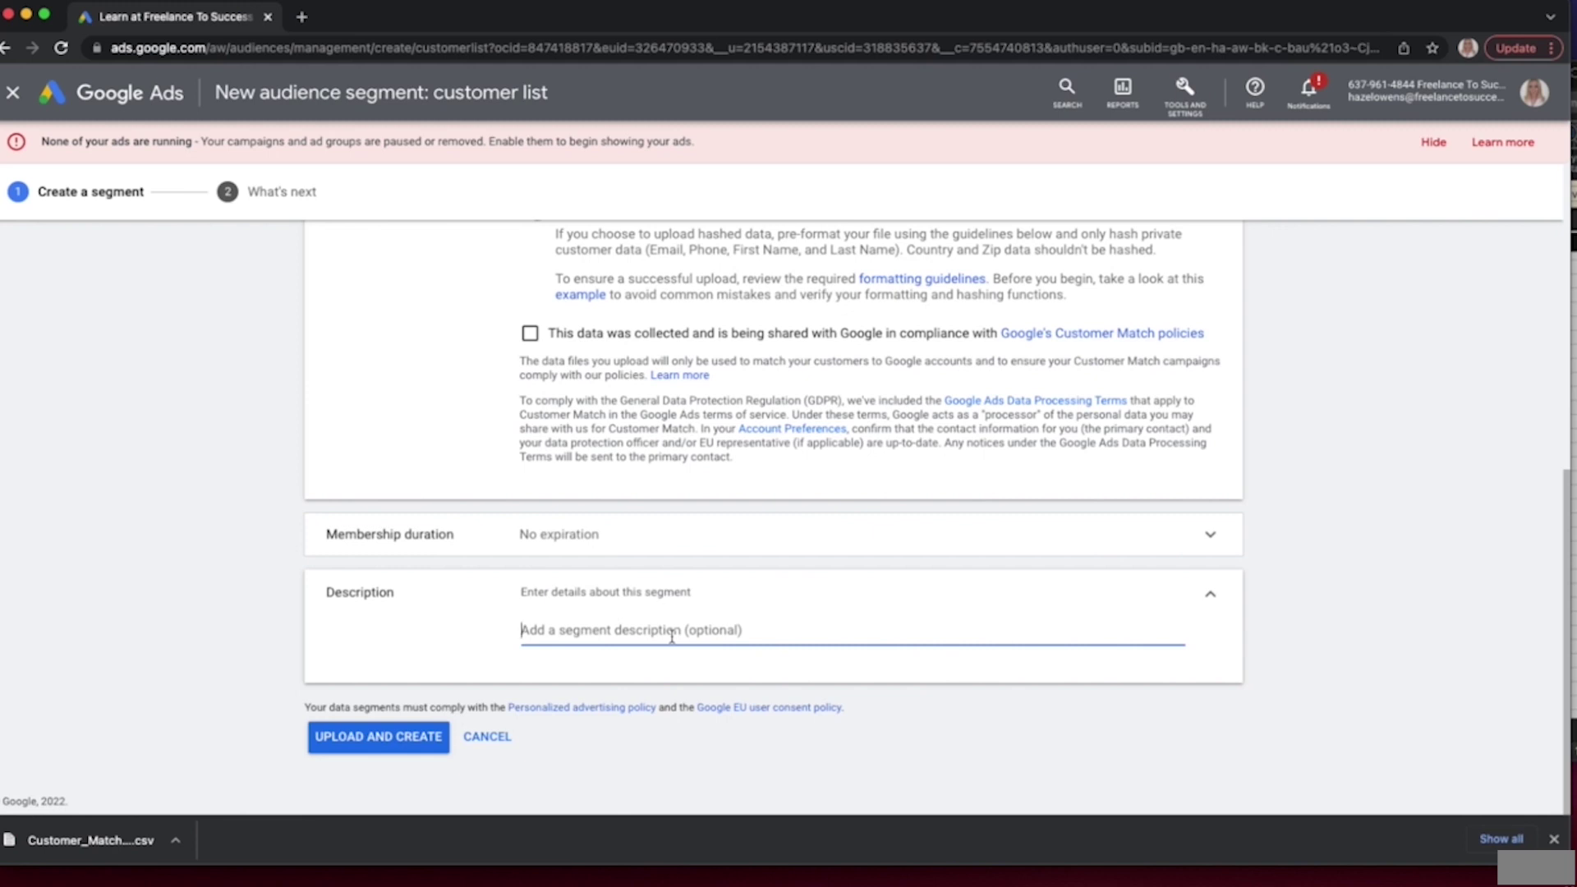
text(Cust)
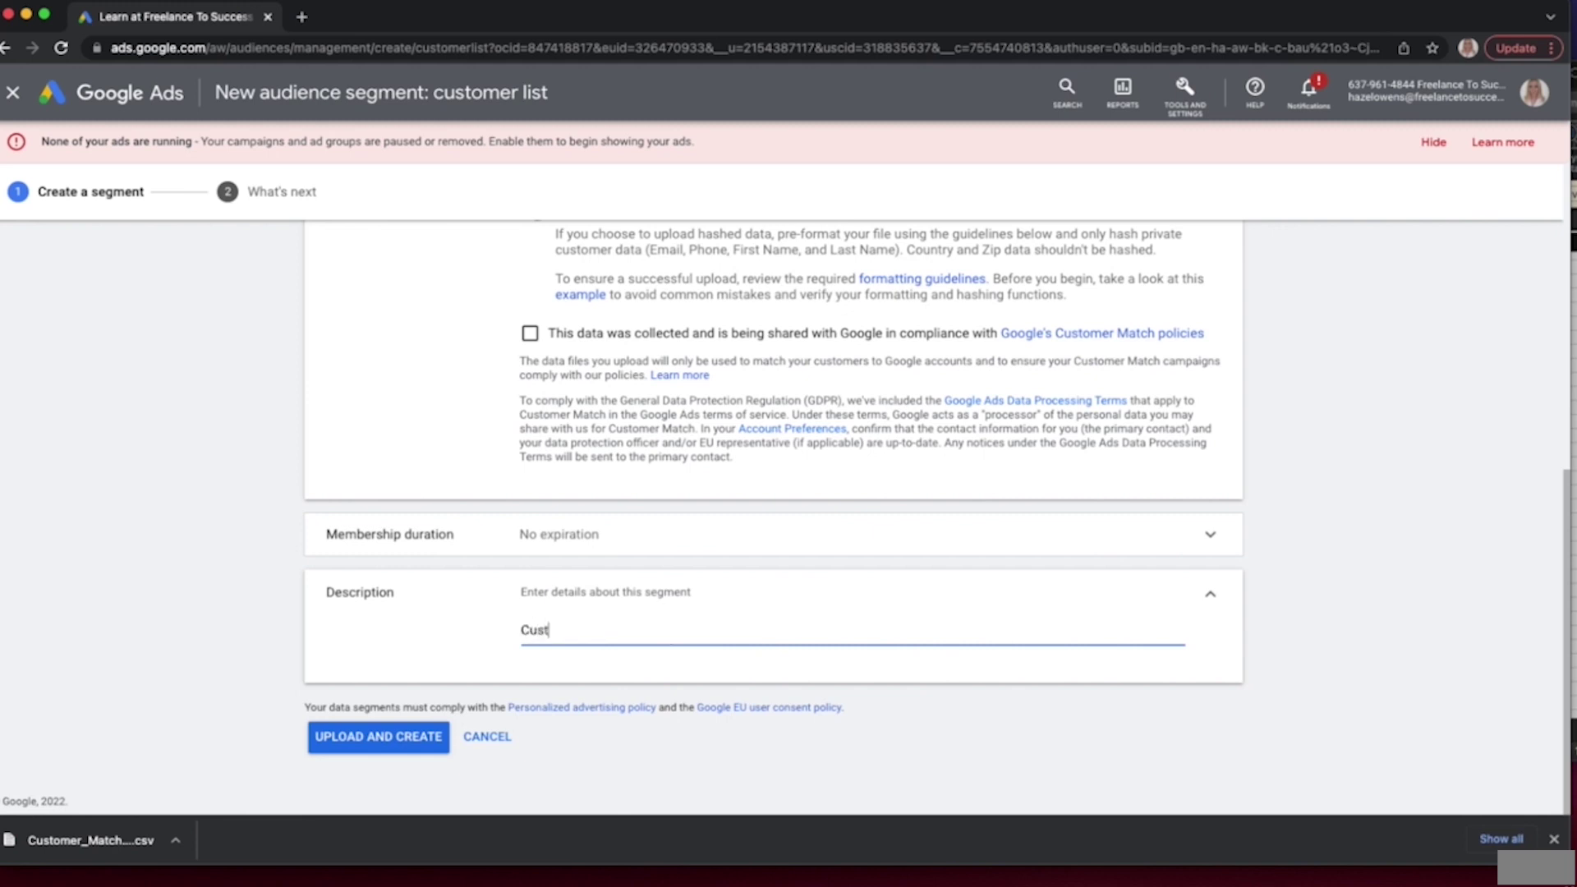
text(omers who bought products )
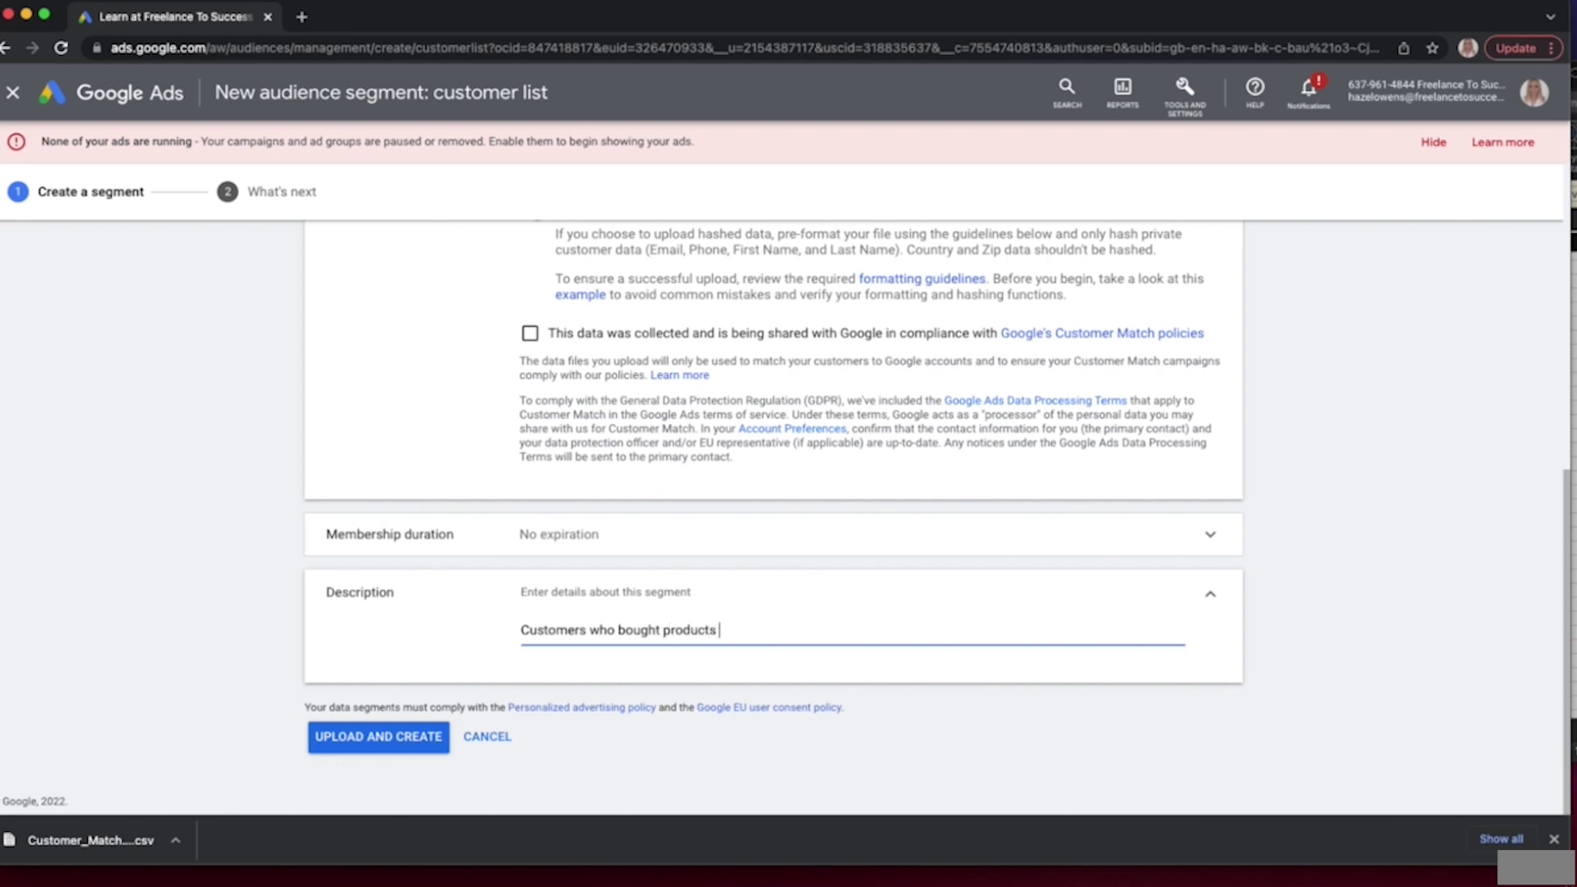
text(over £1k)
click(417, 739)
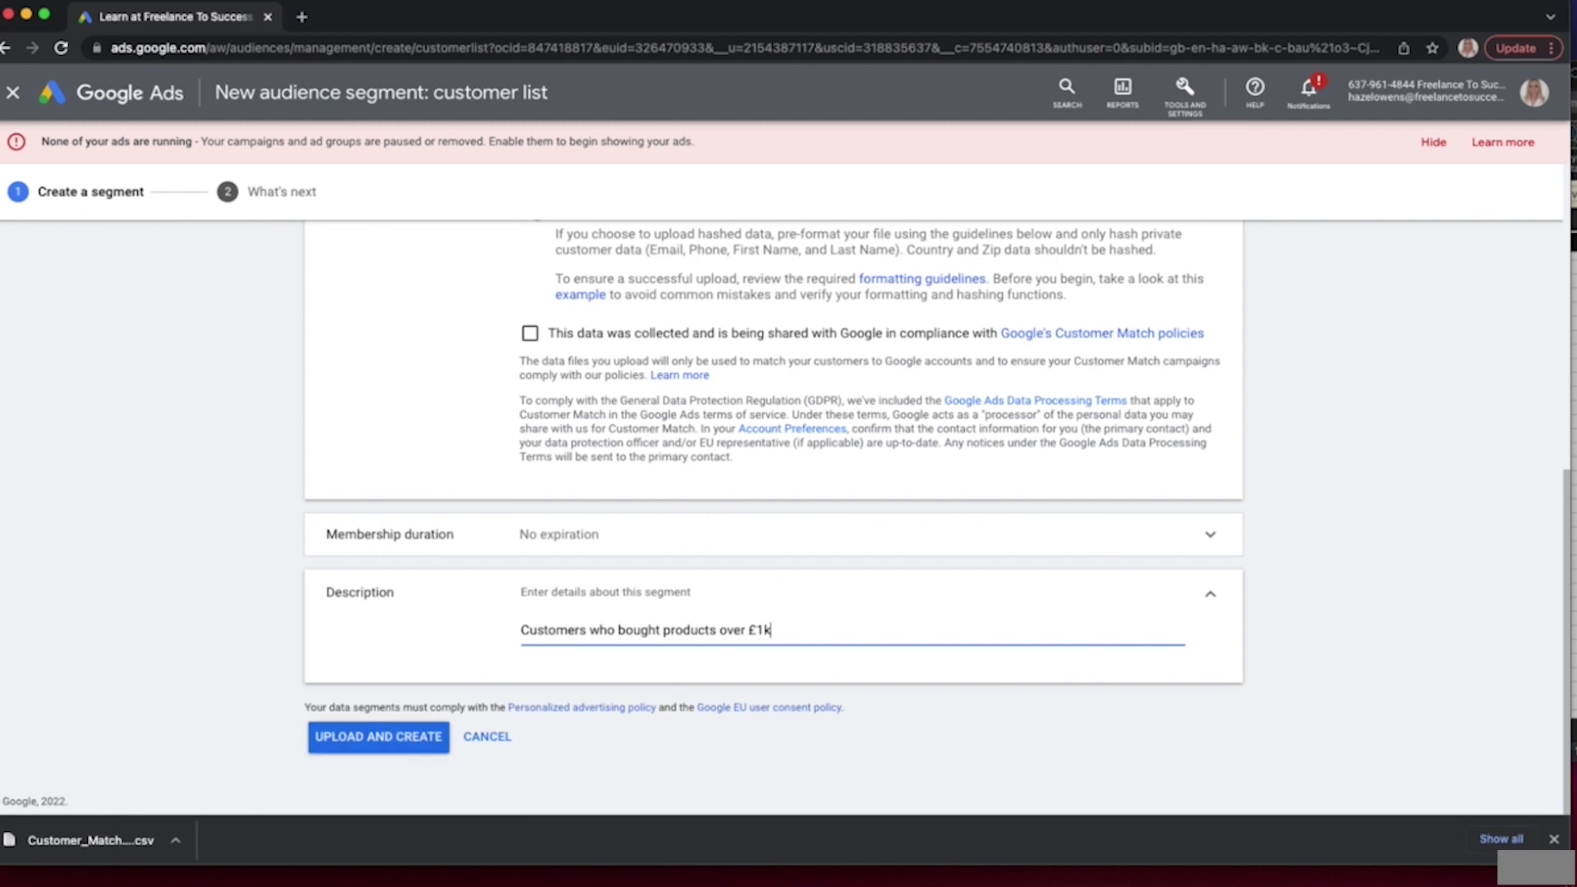
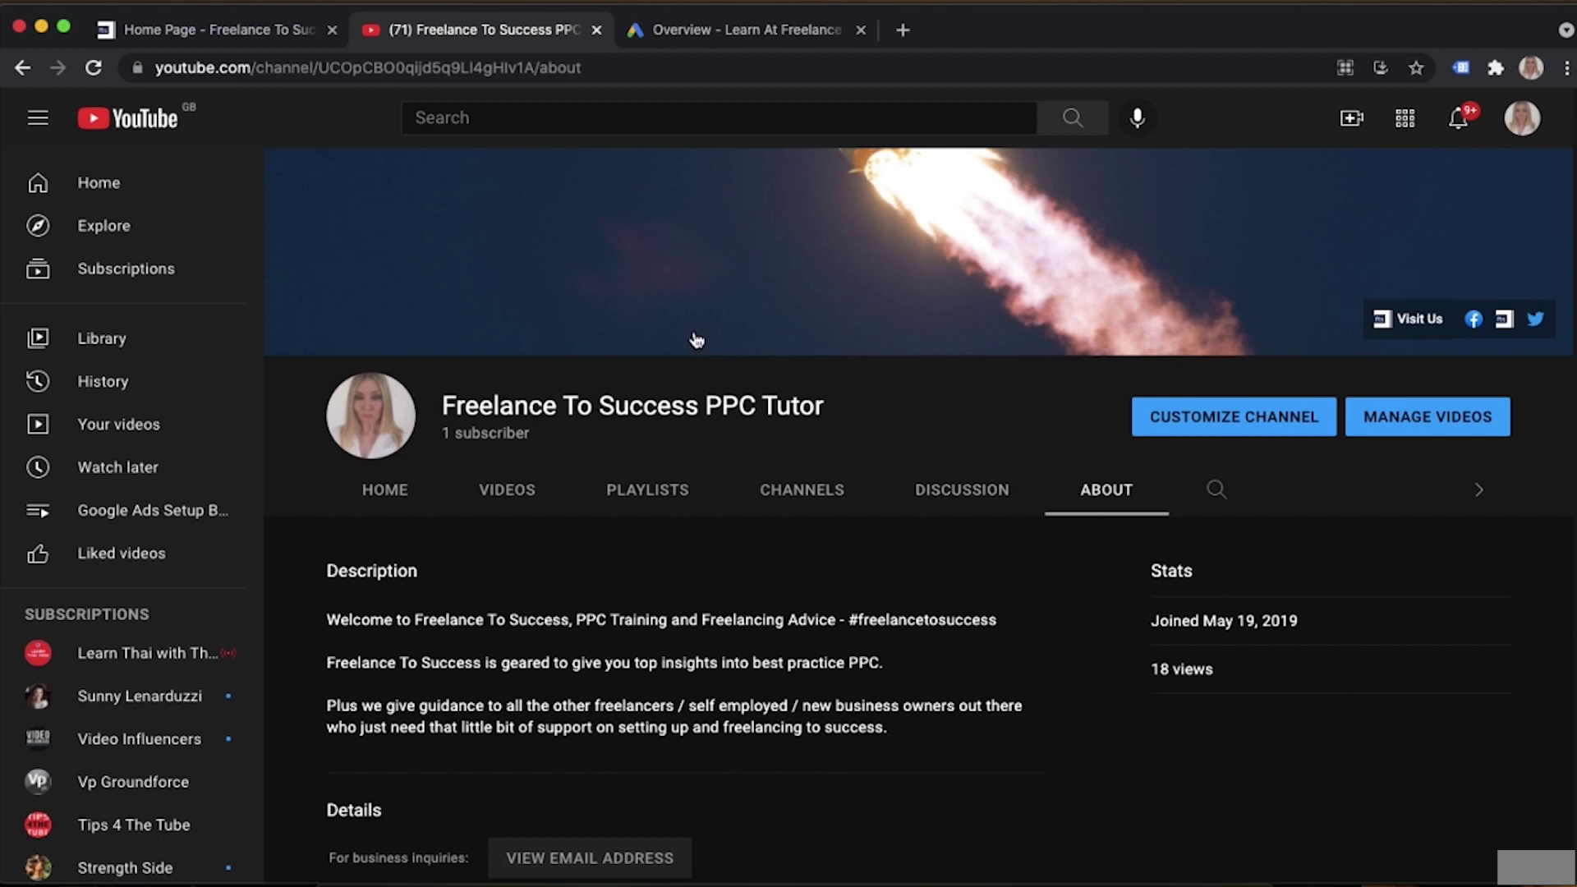
Switch from YouTube to Google Ads and open the YouTube details in the account's linked accounts
click(726, 40)
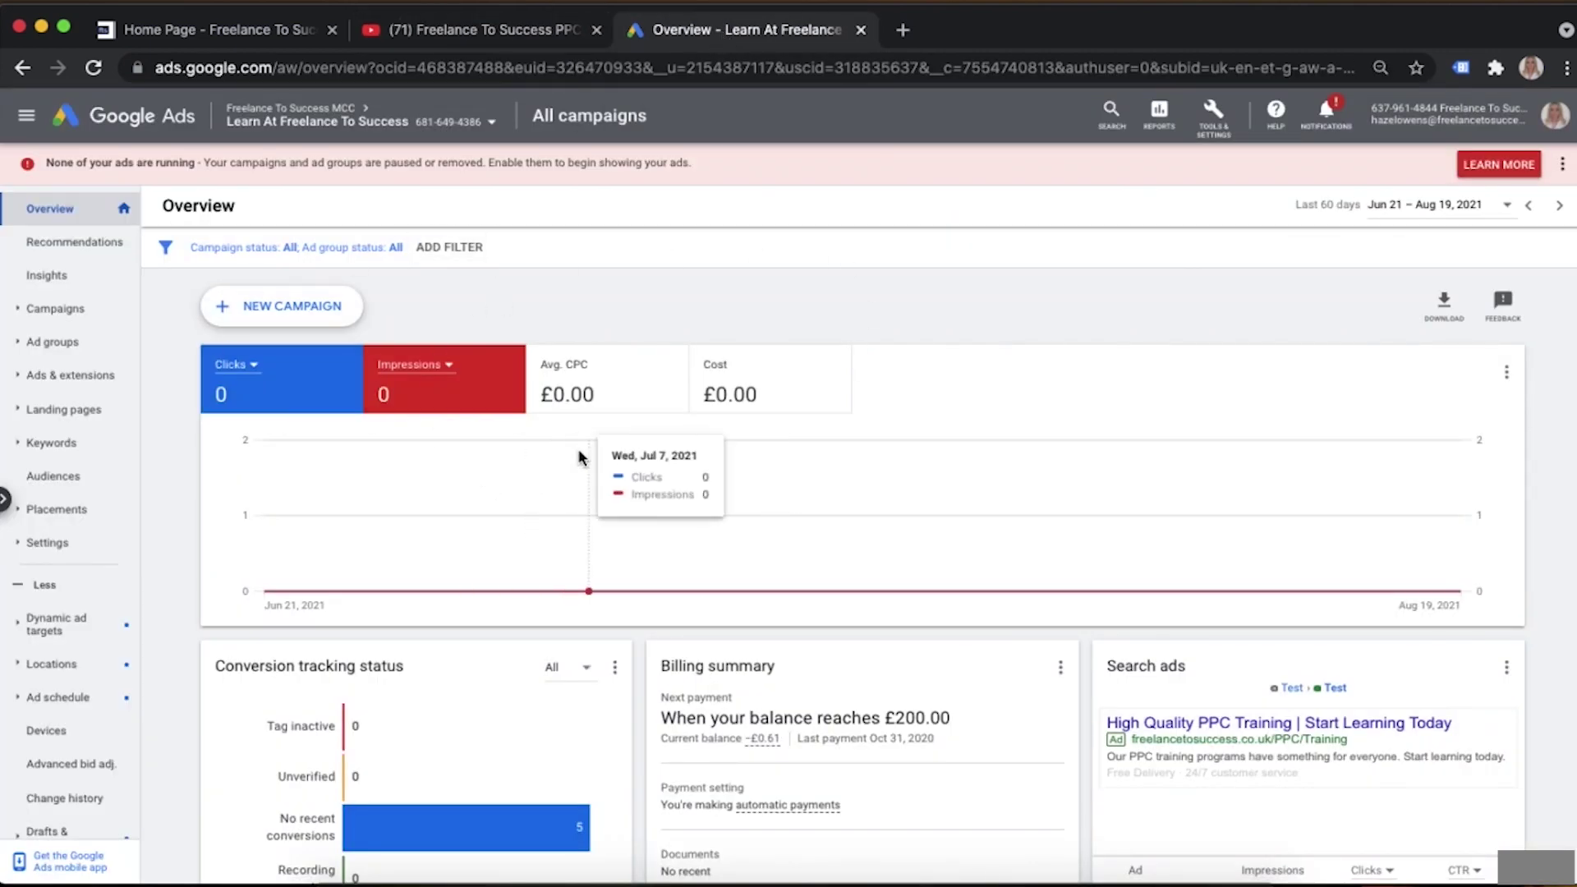
click(1216, 125)
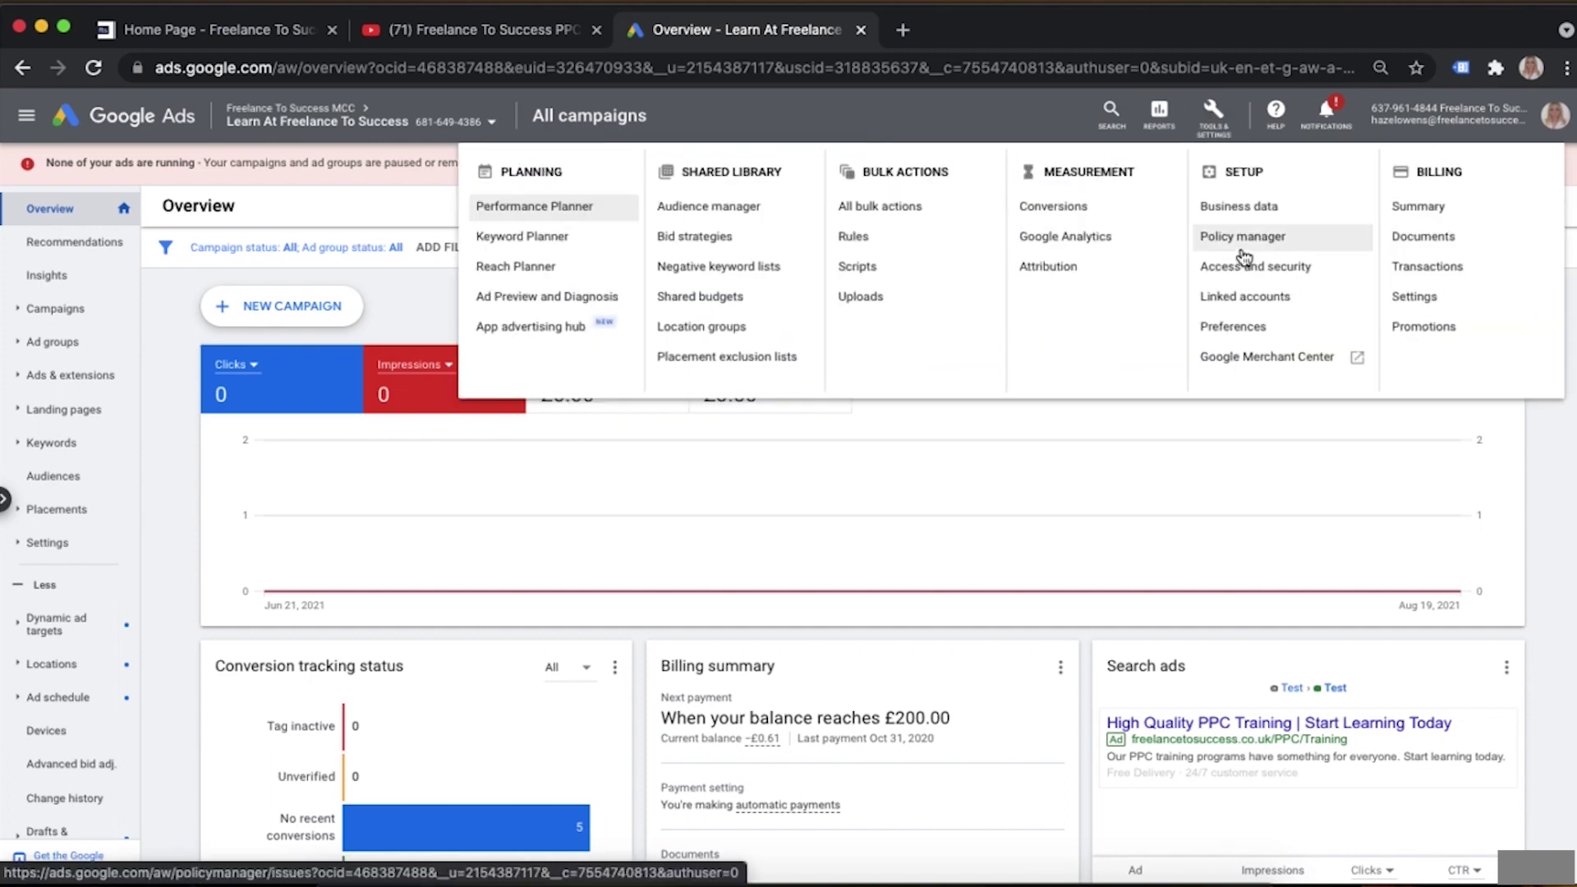
click(1255, 299)
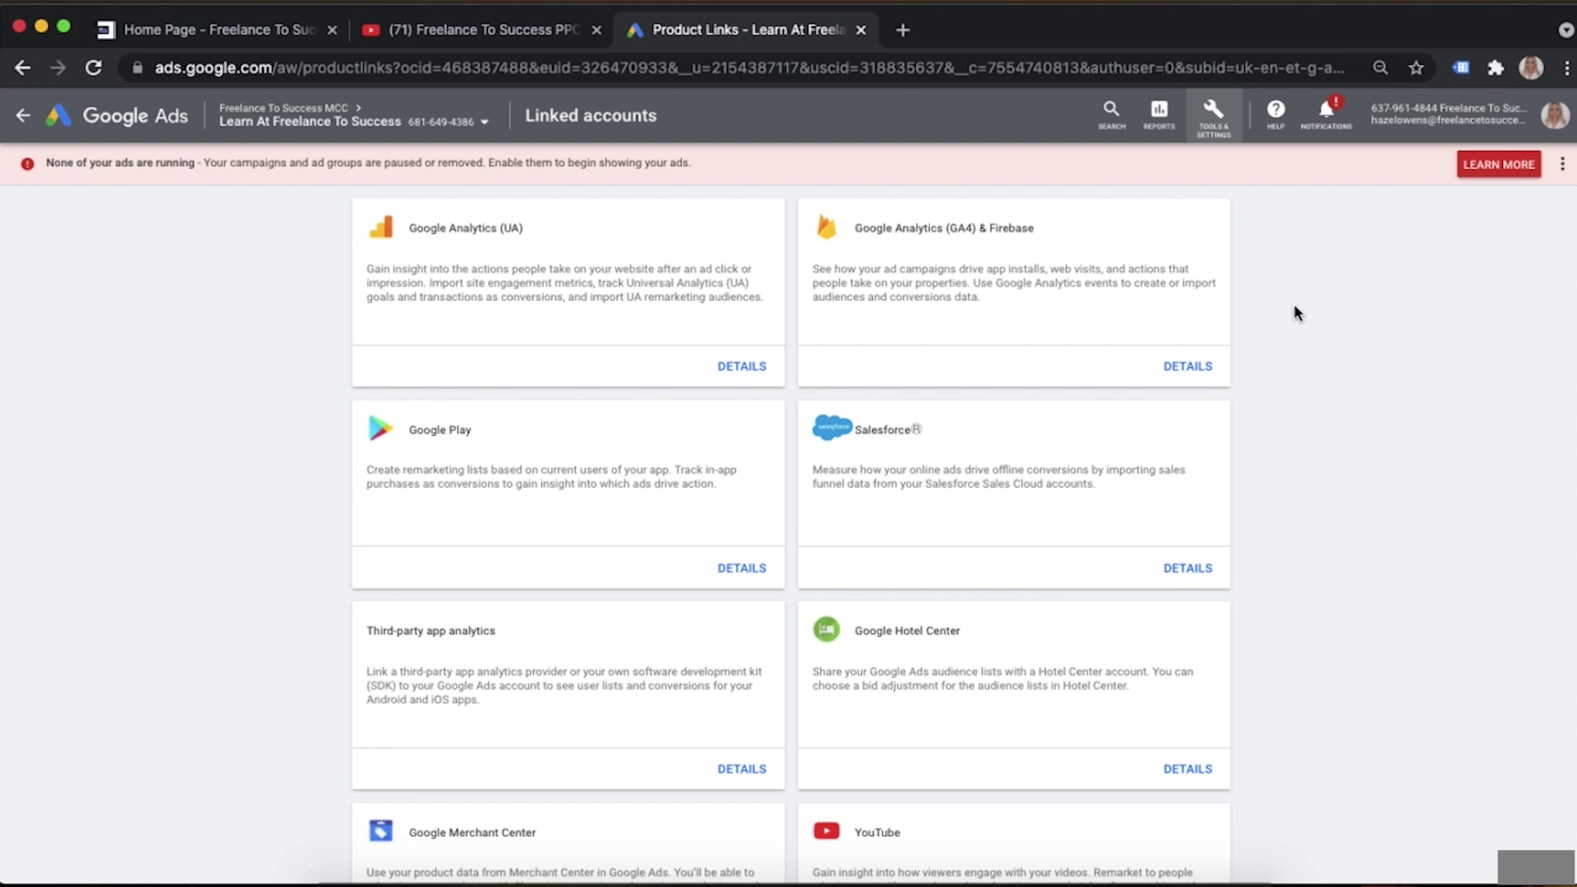
scroll(991, 300, down, 5)
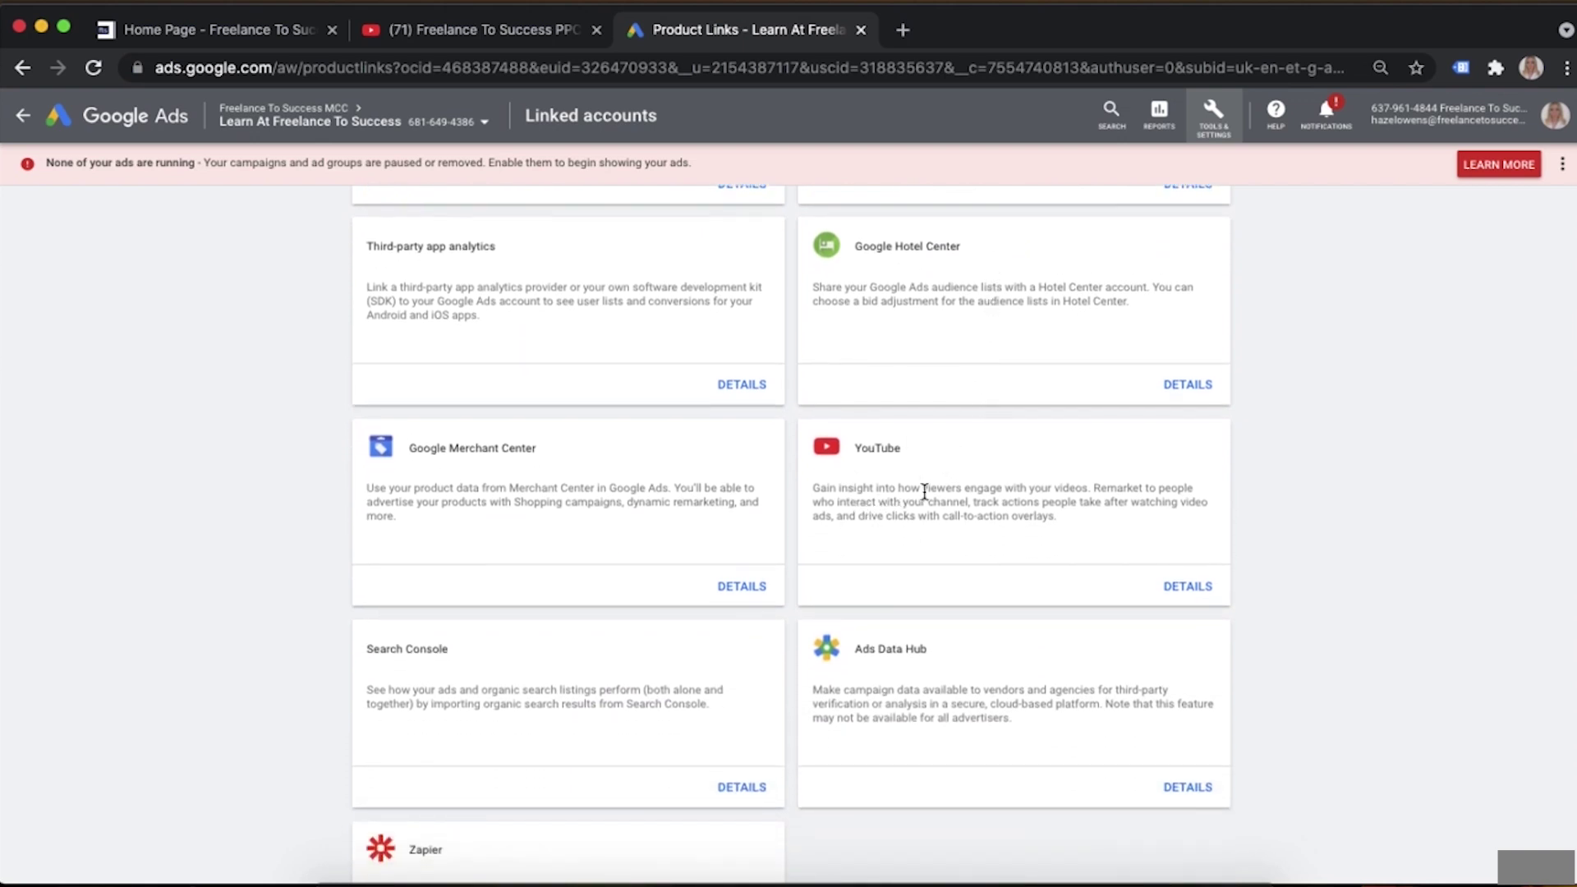
click(1183, 588)
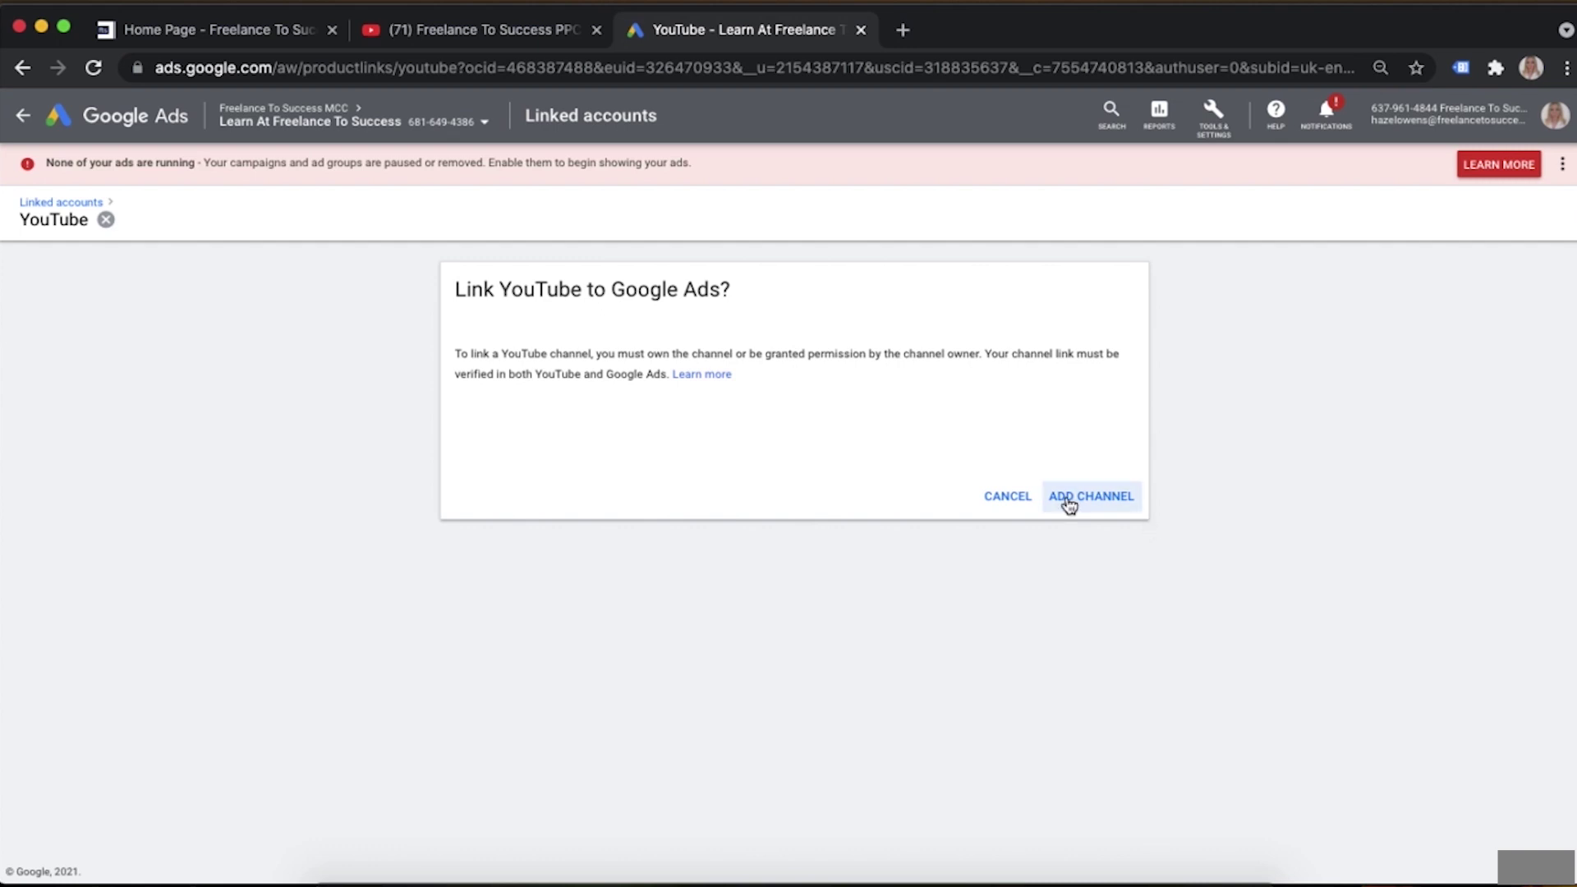
Switch to the Freelance To Success PPC Tutor channel on YouTube and copy its URL without the "/about" ending
click(518, 33)
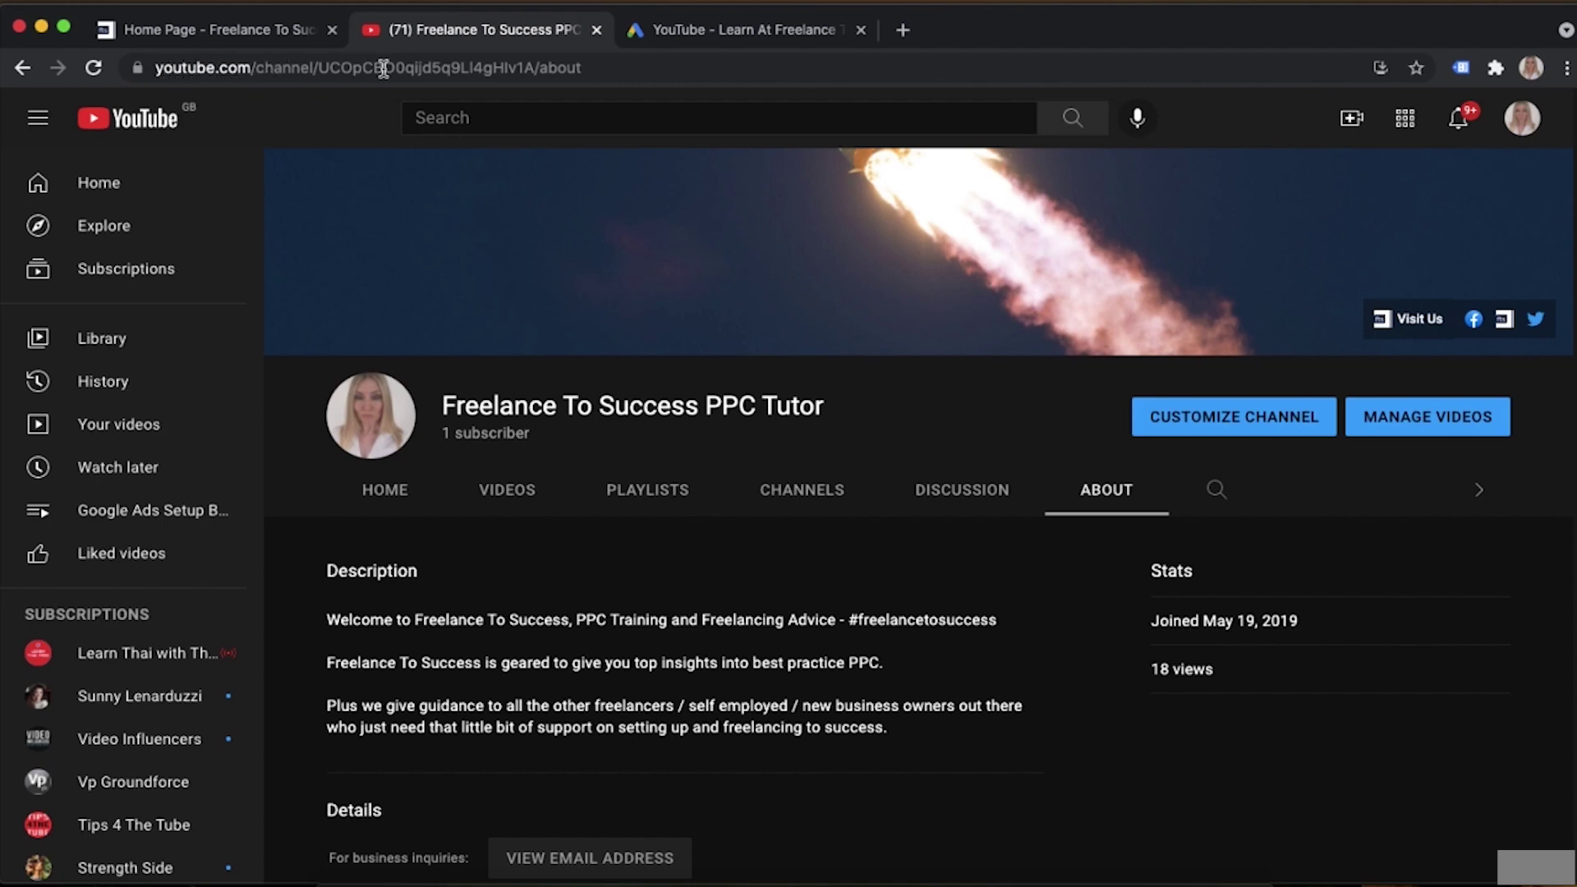
click(535, 68)
click(535, 68)
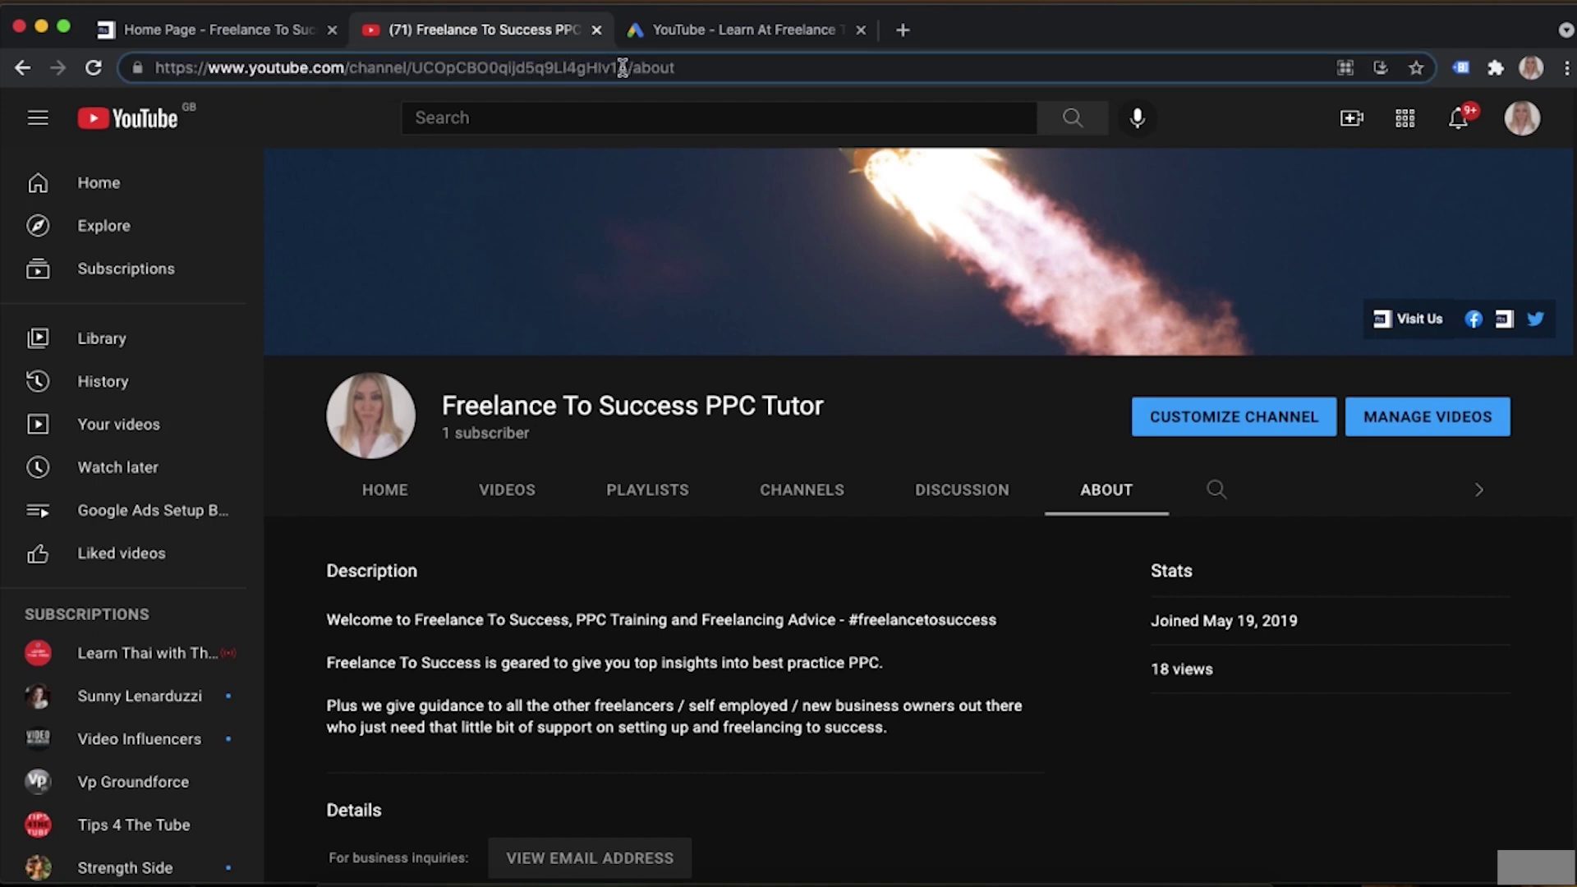
drag(628, 67, 125, 66)
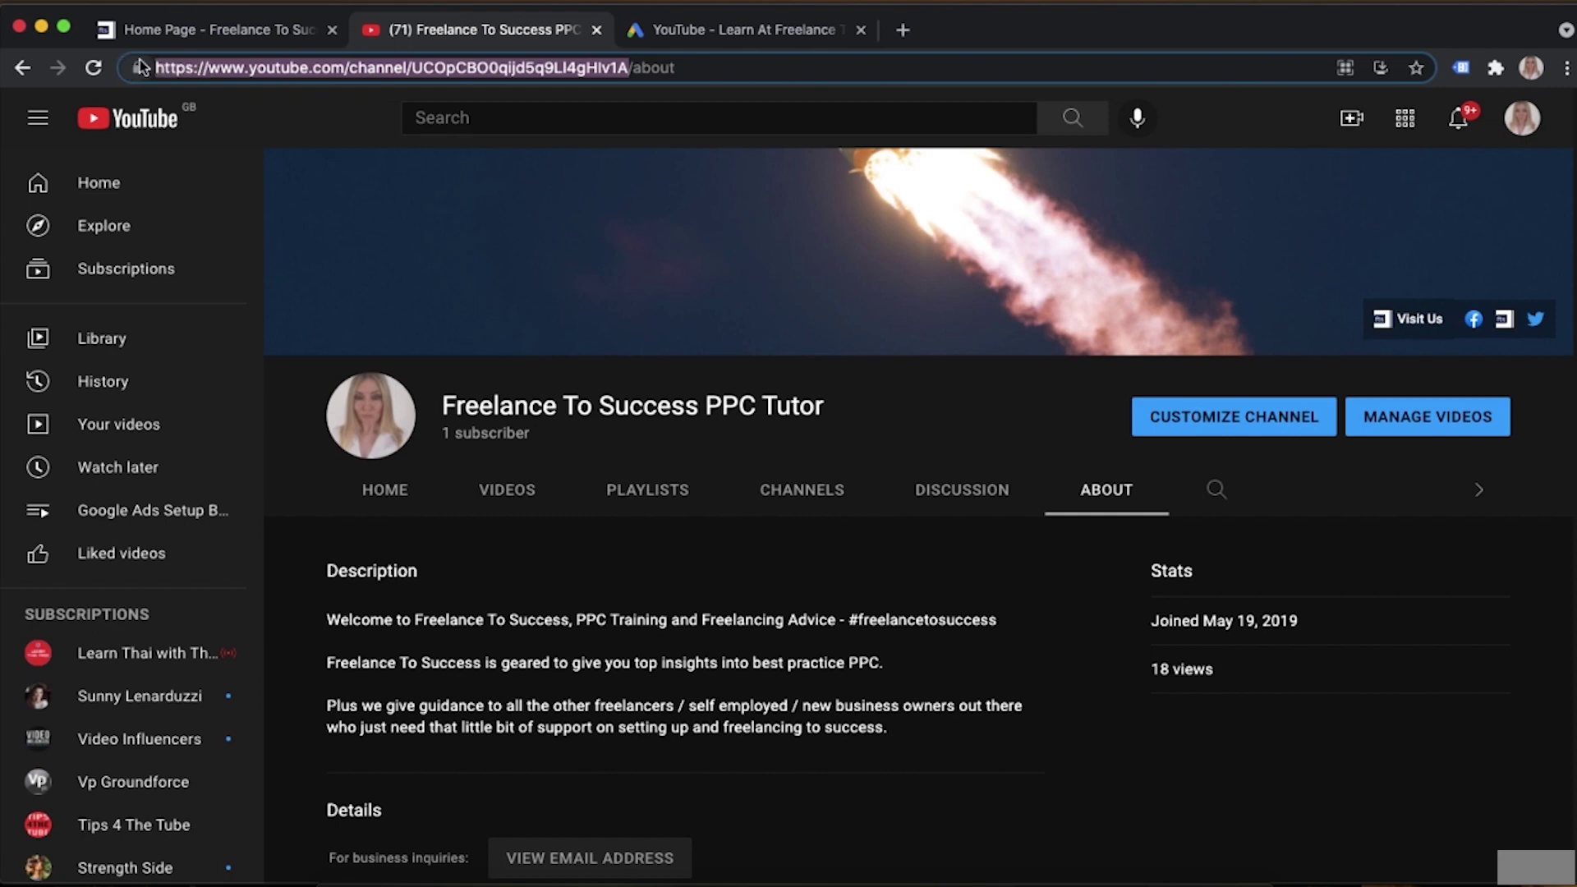
Back in Google Ads, add the channel by its copied URL as one you own and continue to YouTube for linking
click(702, 31)
click(1130, 503)
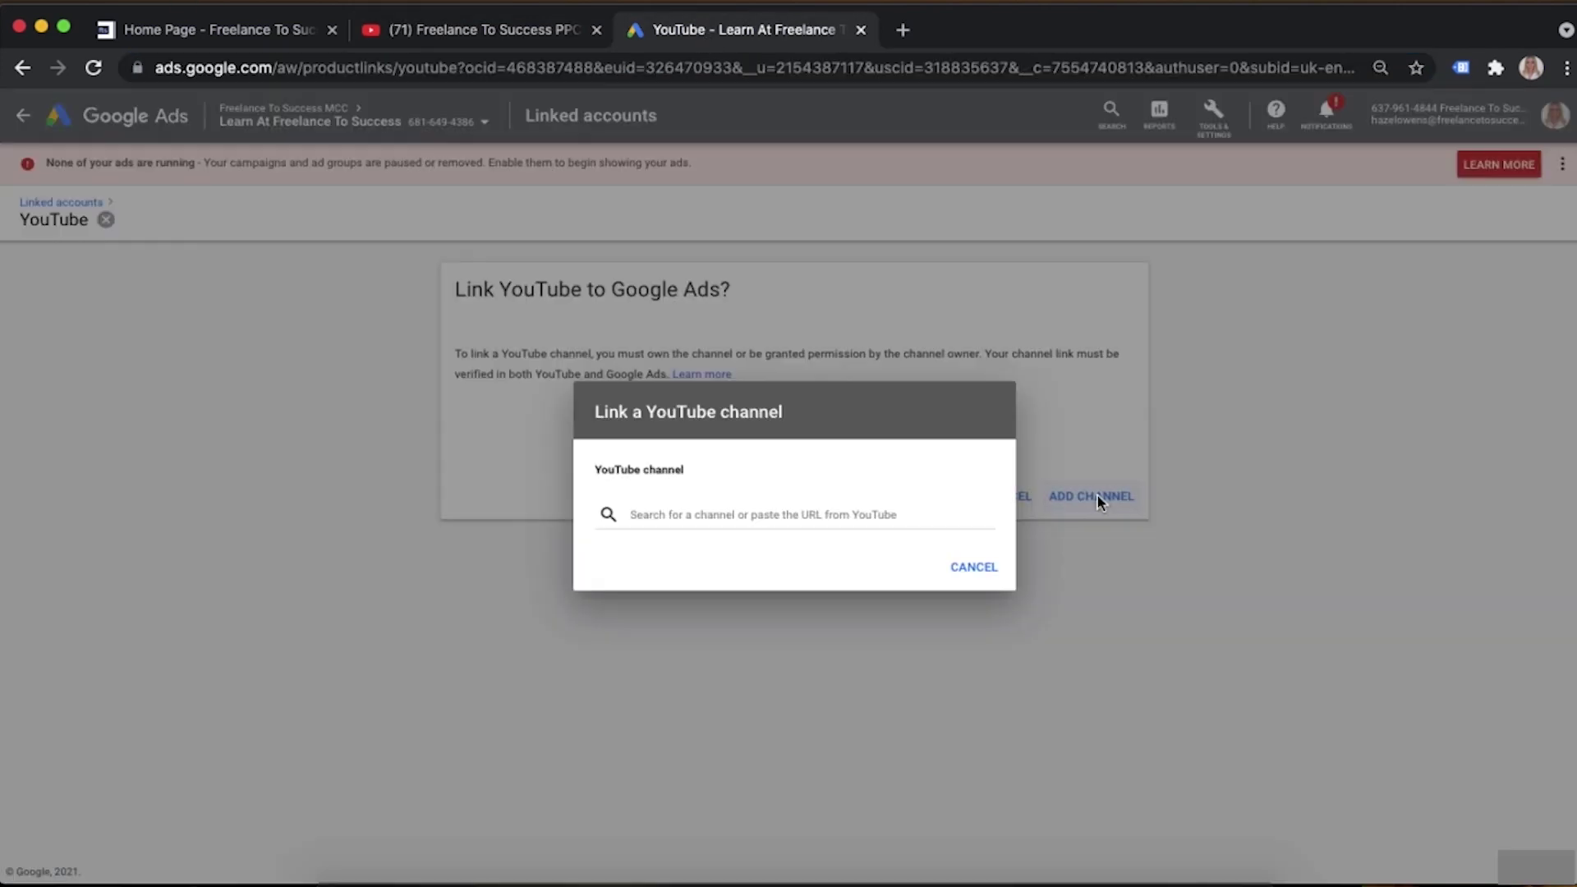
click(772, 518)
key(super+v)
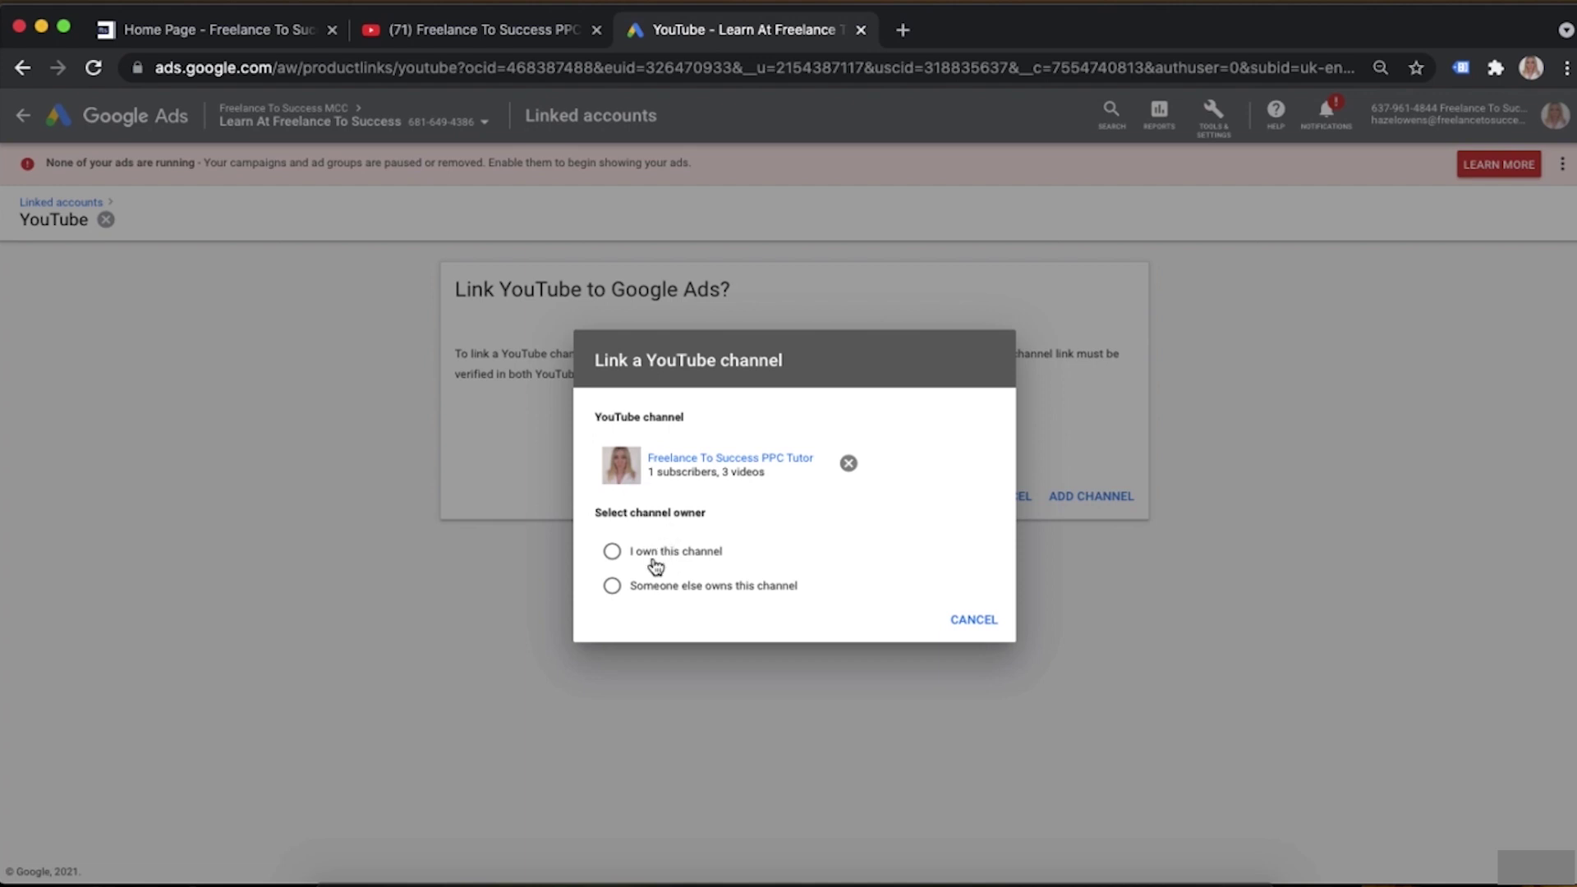
click(612, 552)
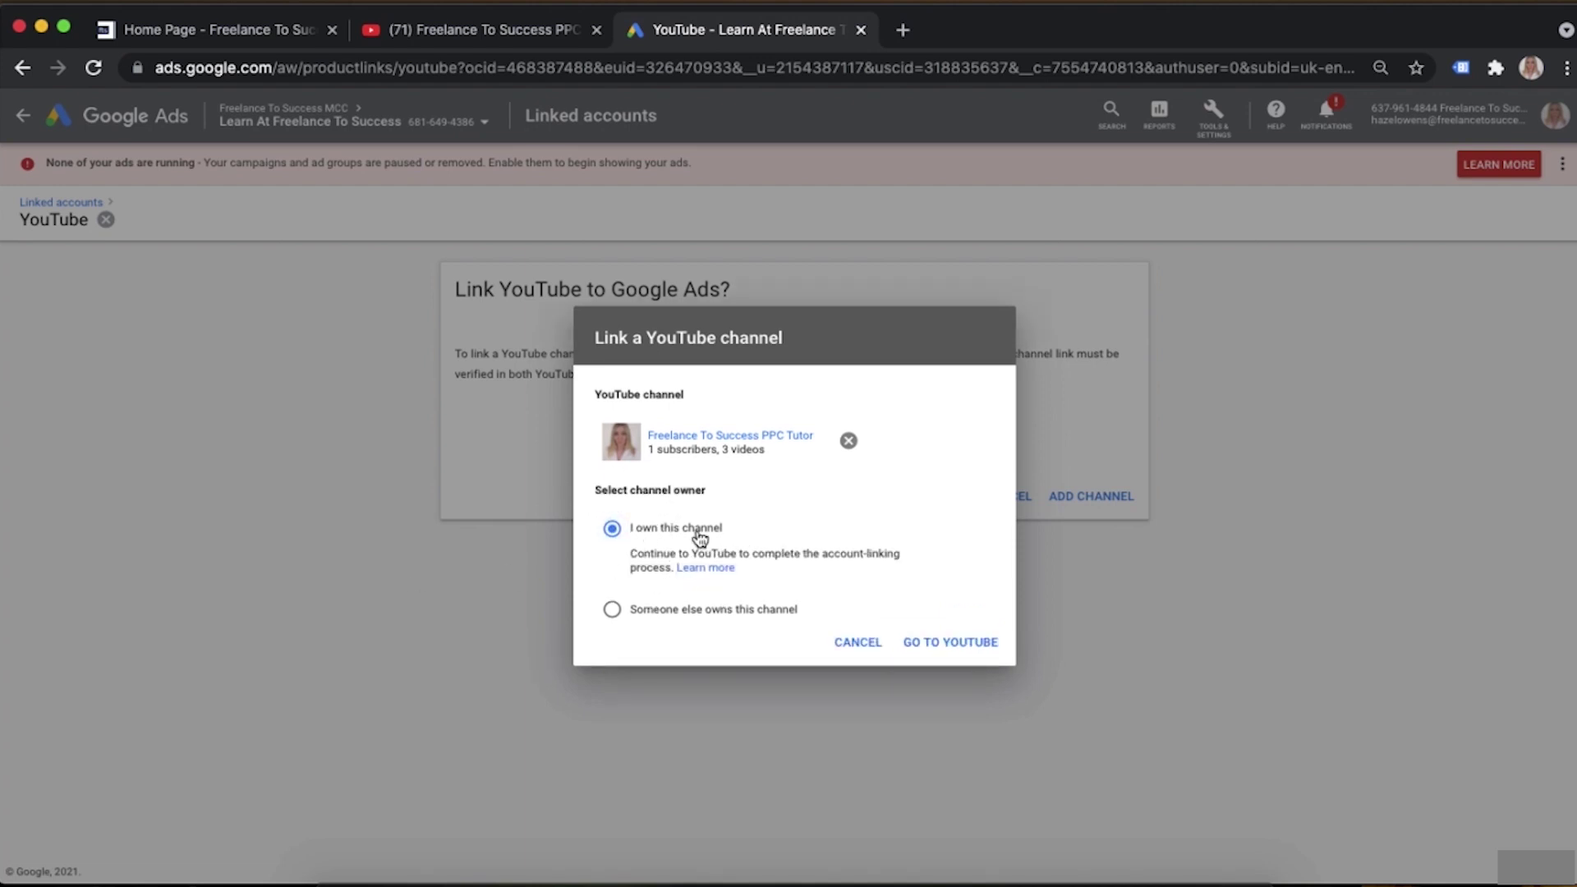
click(960, 650)
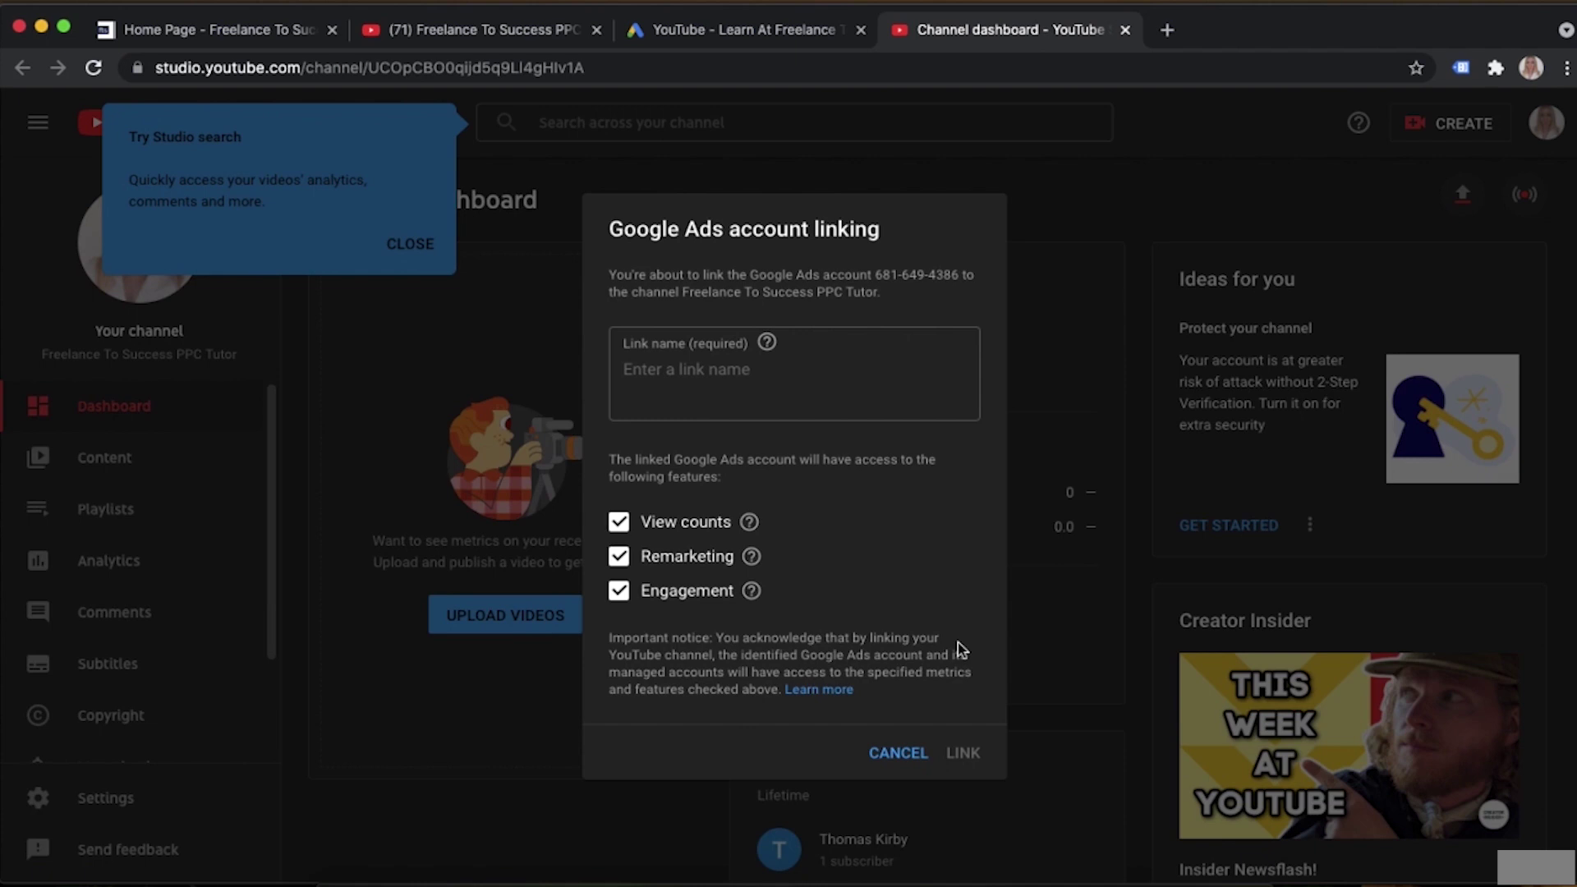
Name the account link "Youtube Channel" and complete the linking with view counts, remarketing and engagement enabled
click(702, 369)
text(Yo)
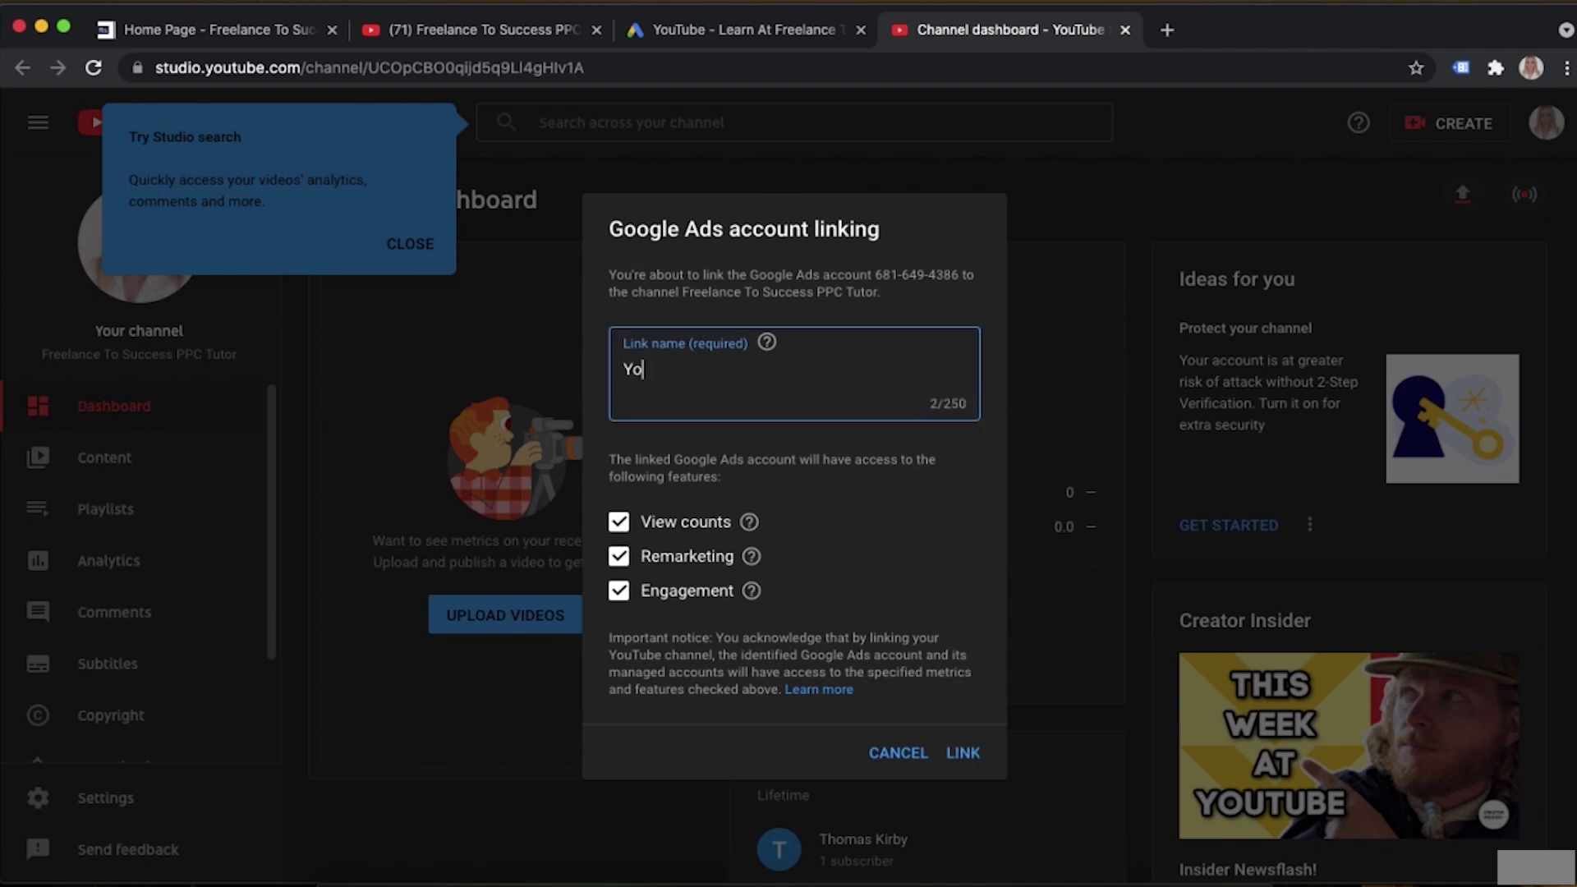
text(utube Channel)
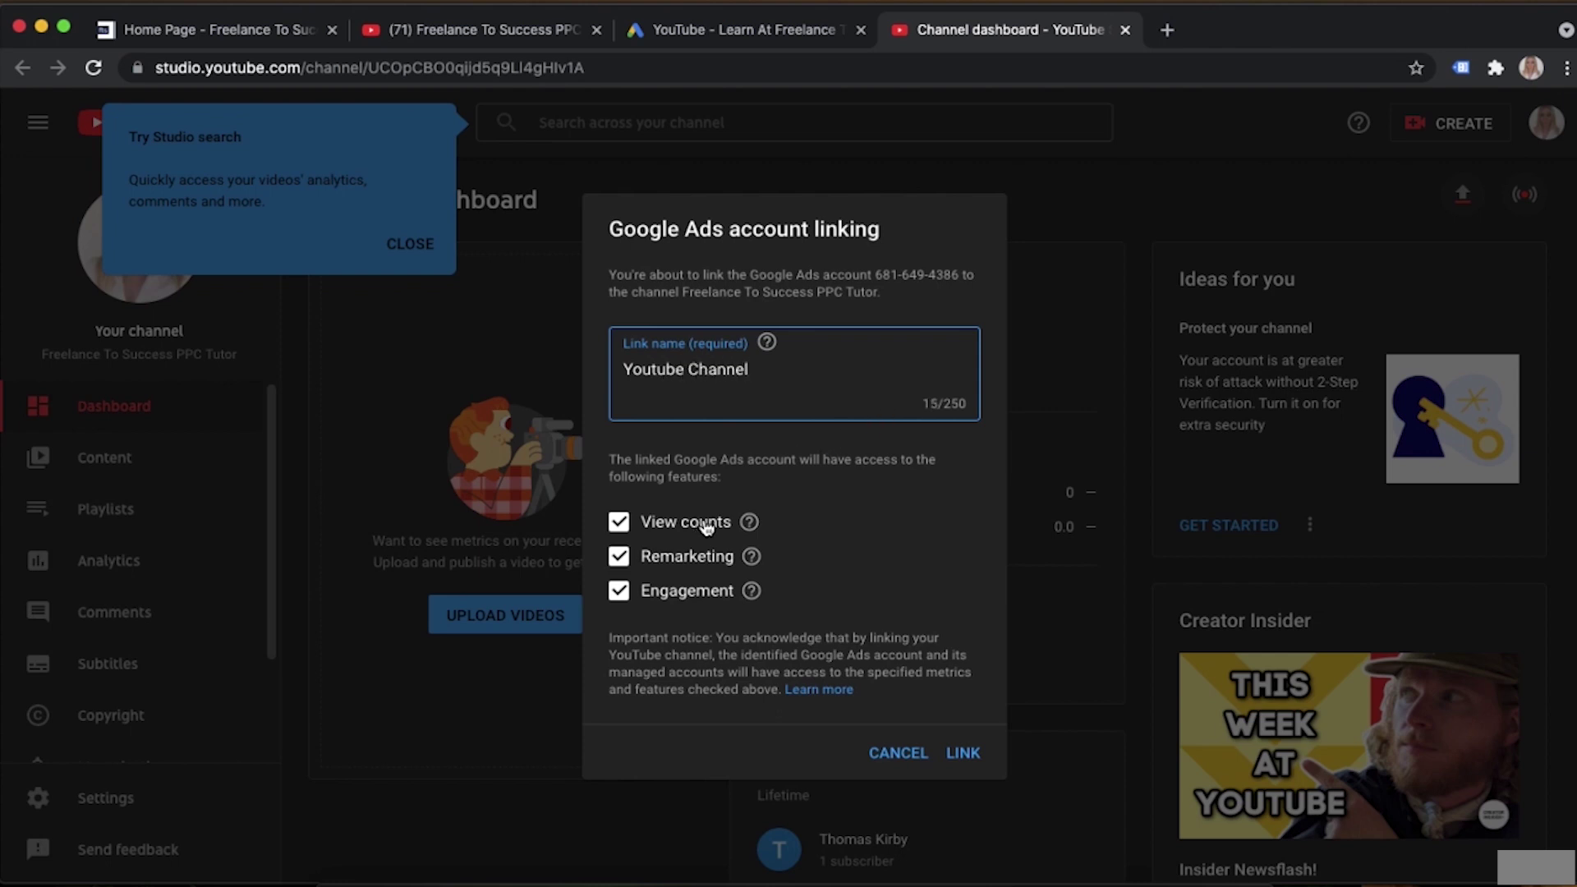
mouse_move(750, 522)
click(620, 523)
click(619, 522)
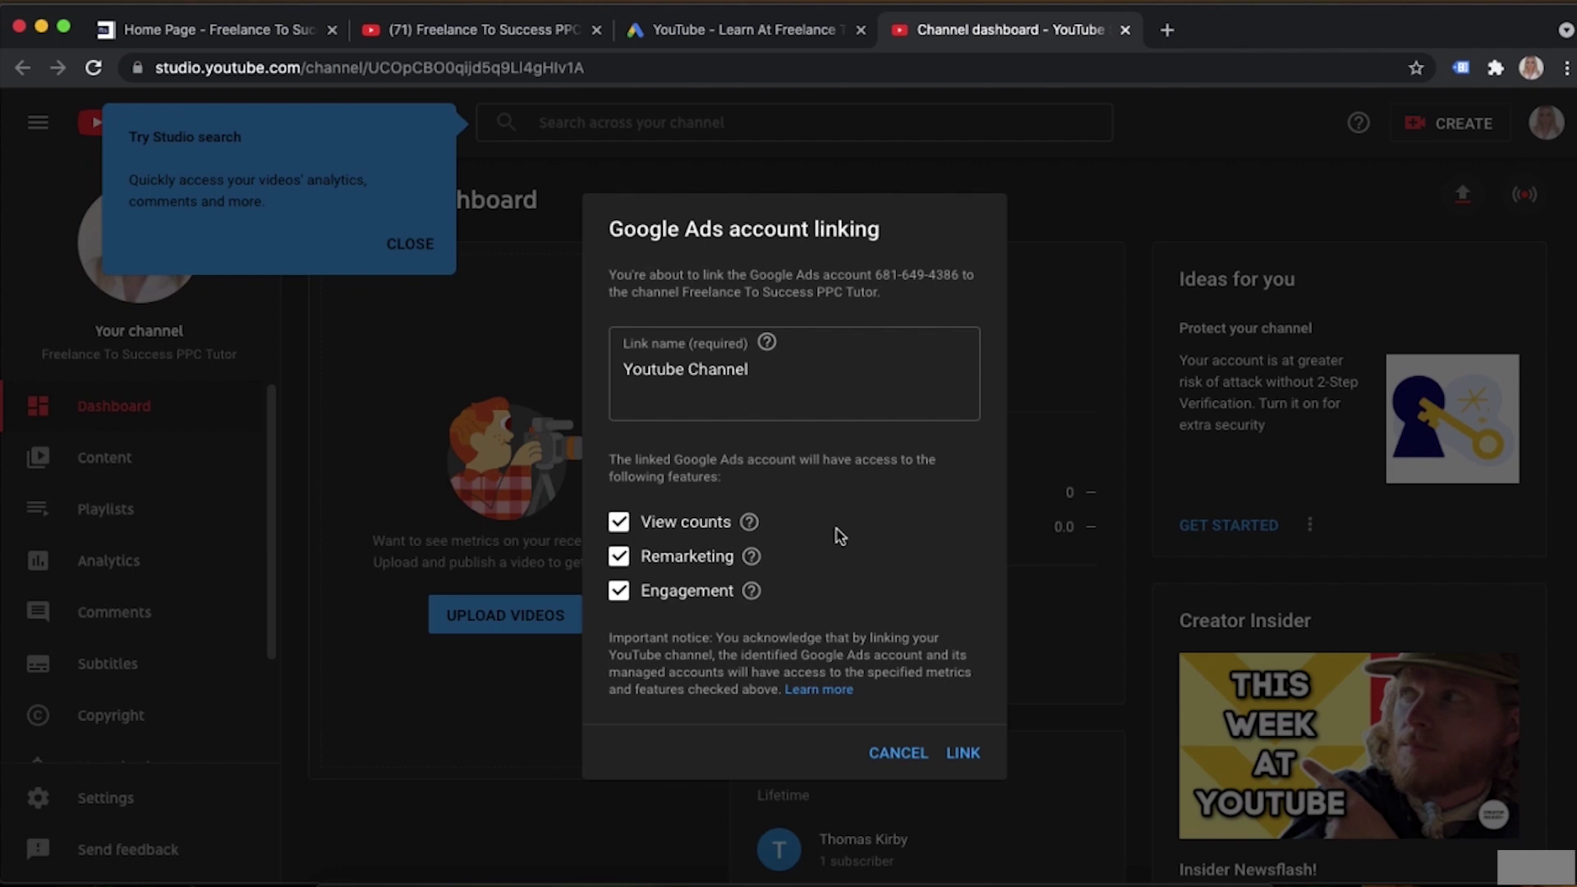
click(963, 753)
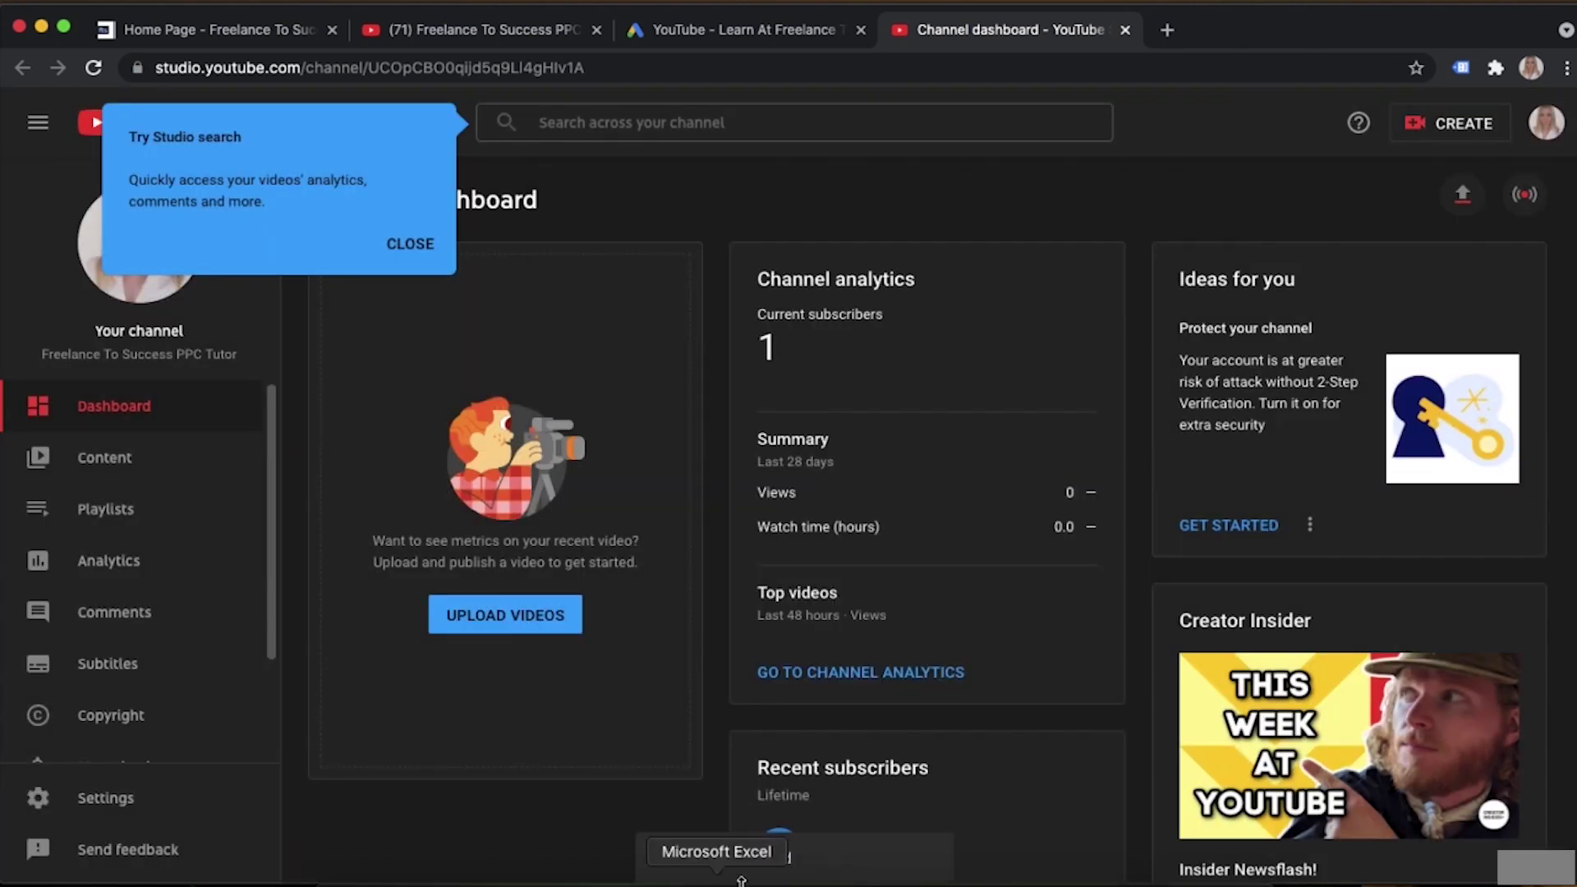
Return to Google Ads, refresh the YouTube link page, and reopen the YouTube details from the linked accounts to check the channel's status
click(762, 30)
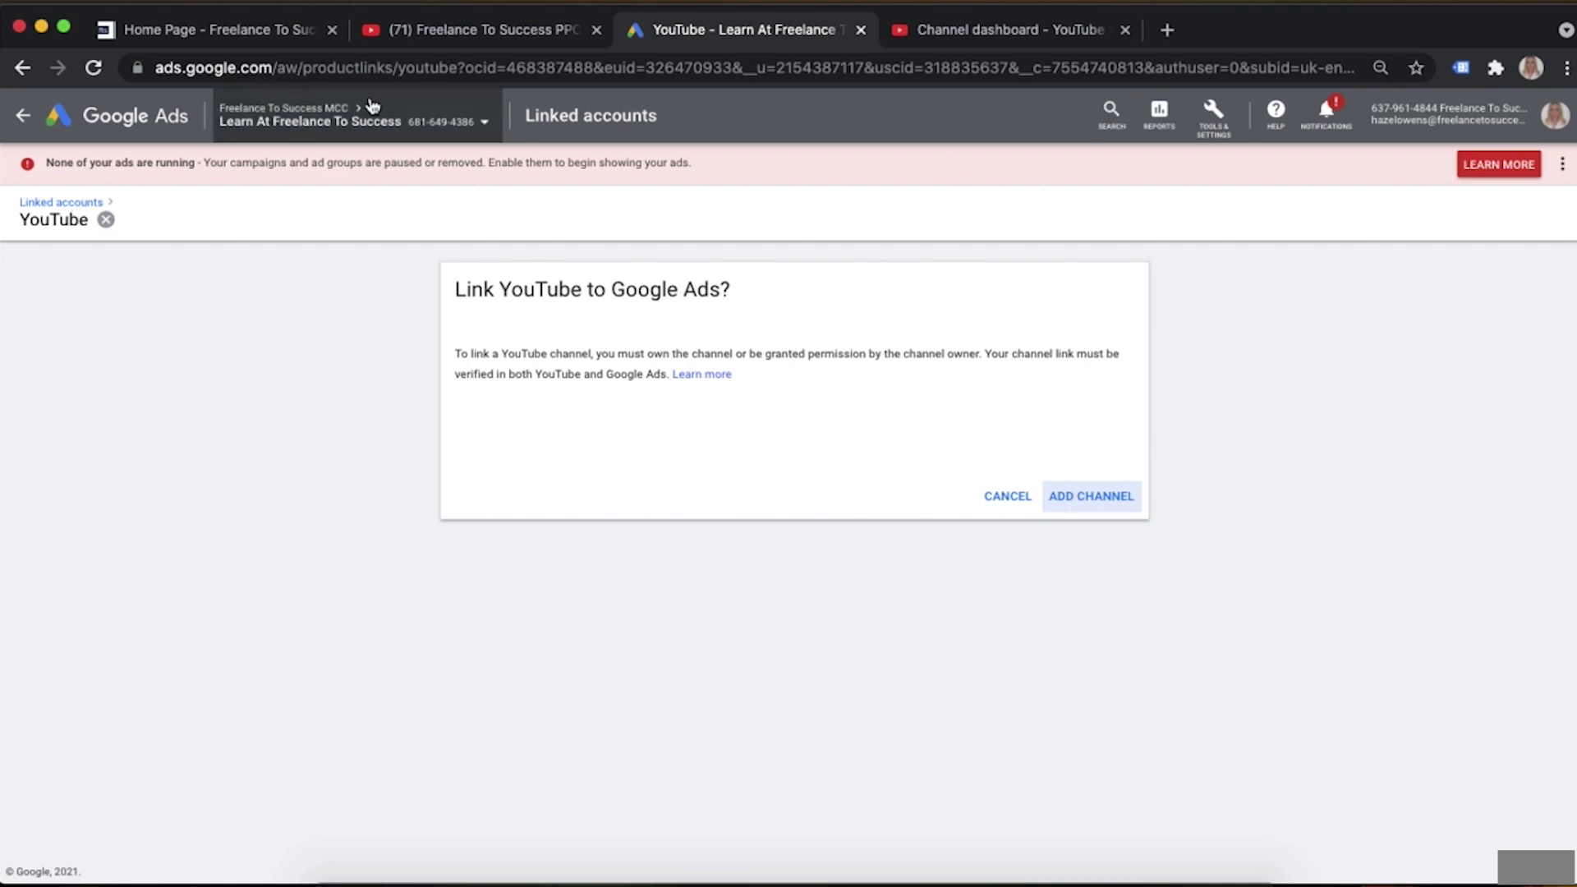
click(93, 68)
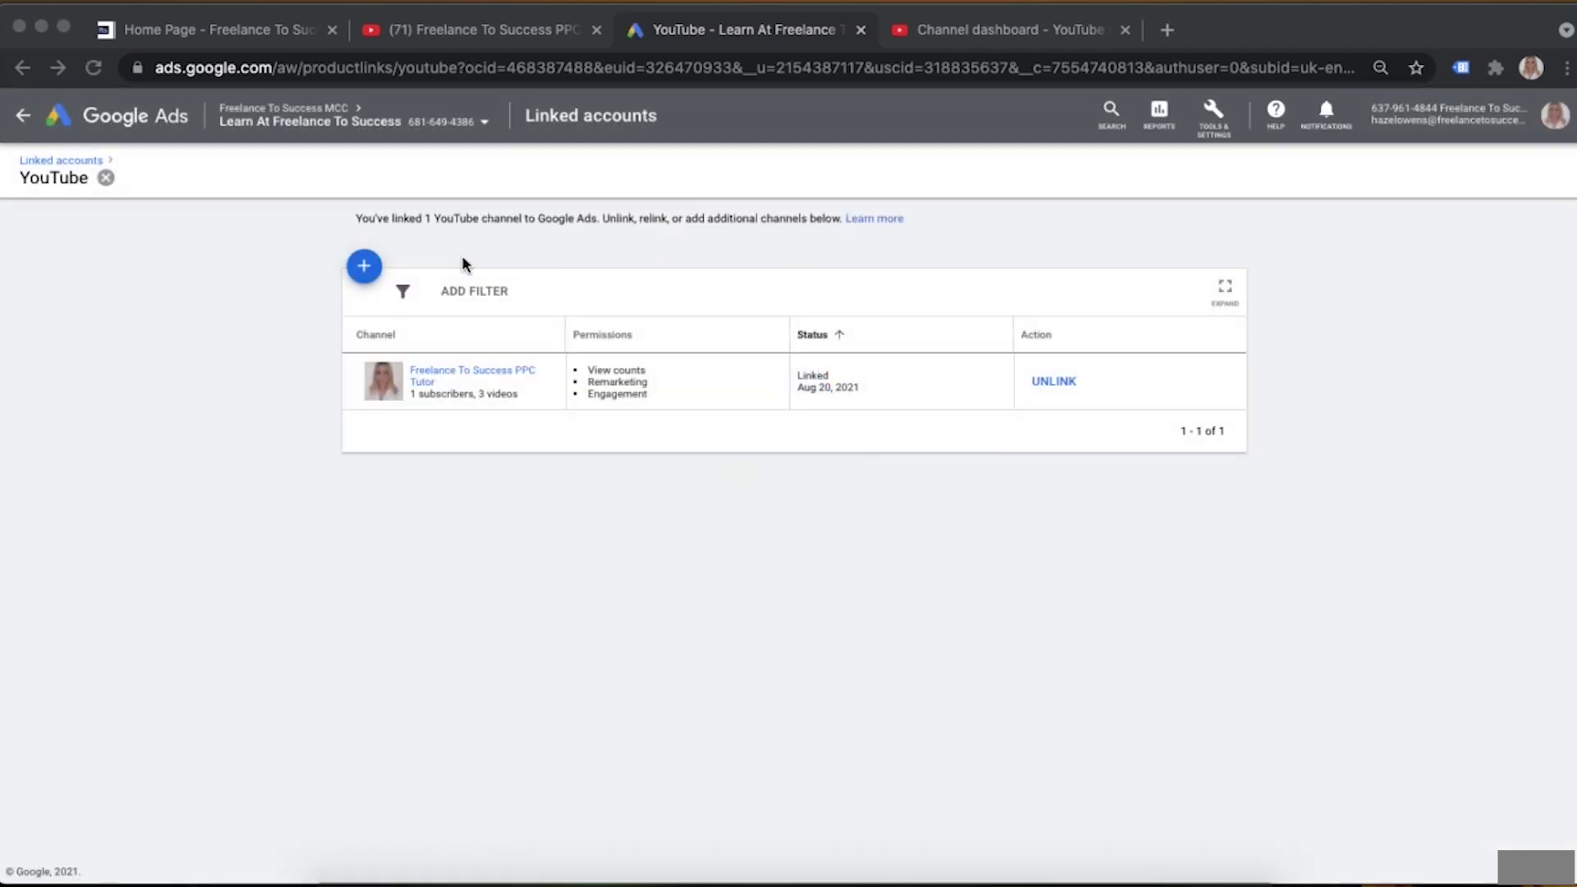
click(1211, 122)
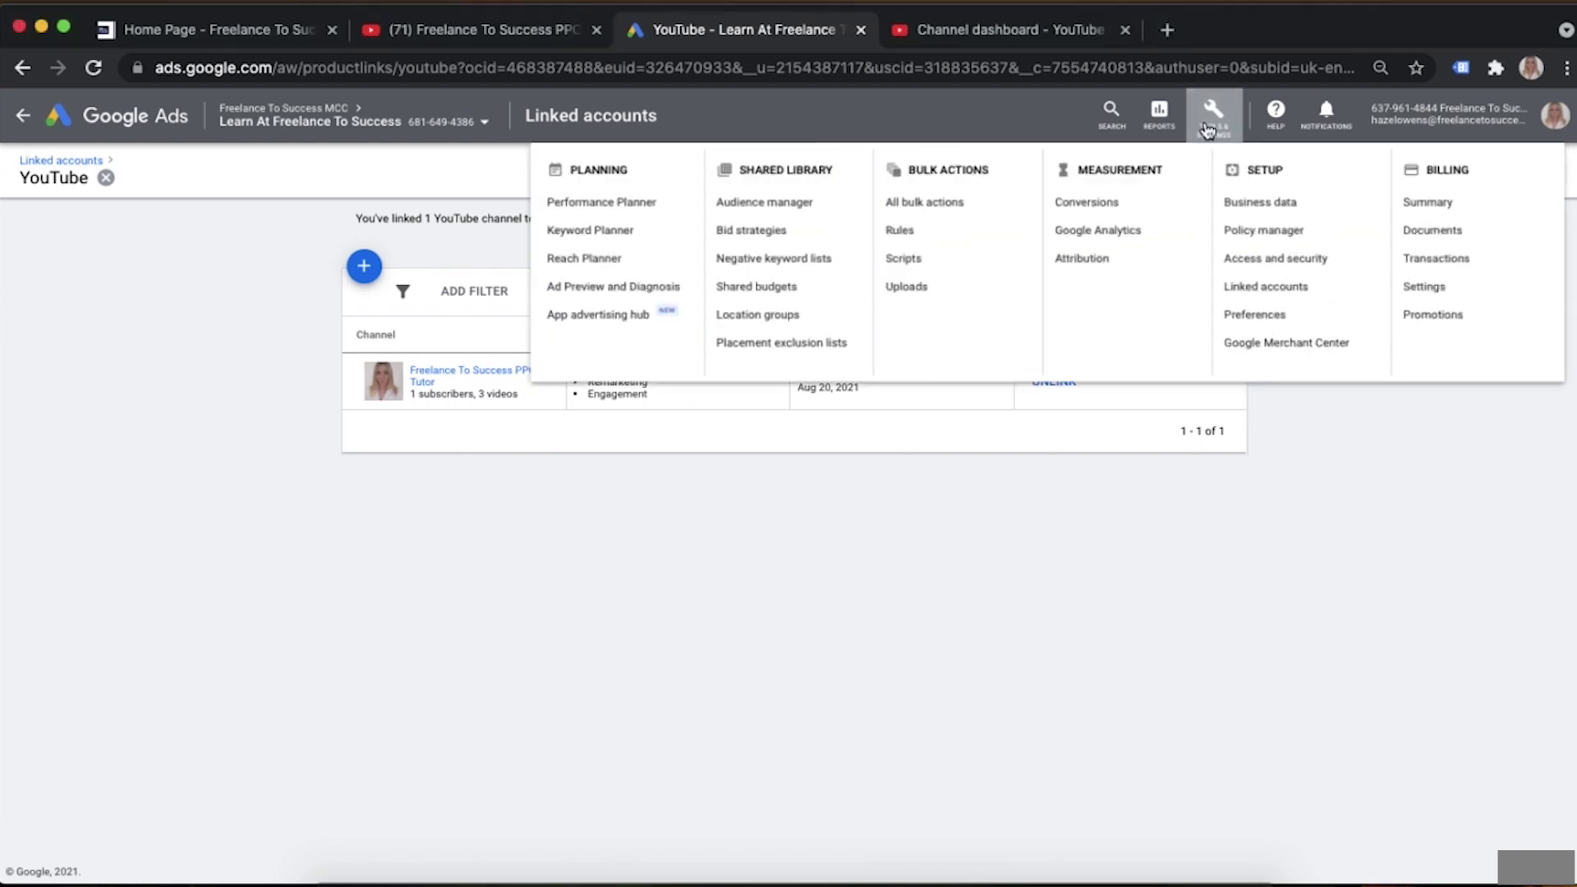
click(1244, 300)
scroll(1126, 341, down, 3)
click(1186, 824)
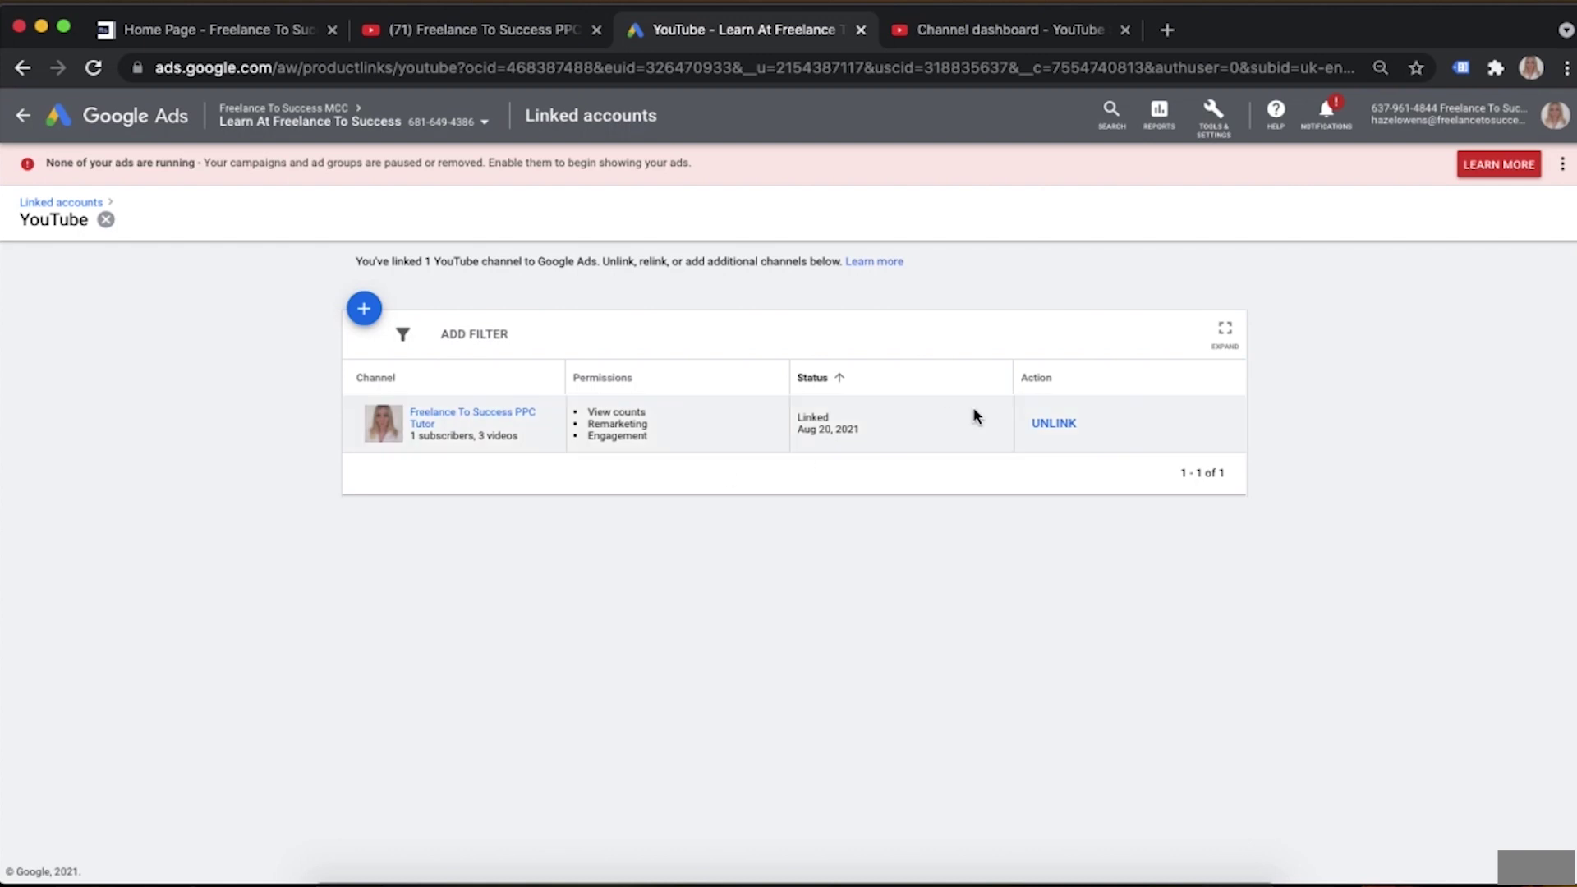
View the unlink confirmation for the Freelance To Success PPC Tutor channel and dismiss it without unlinking
click(1041, 427)
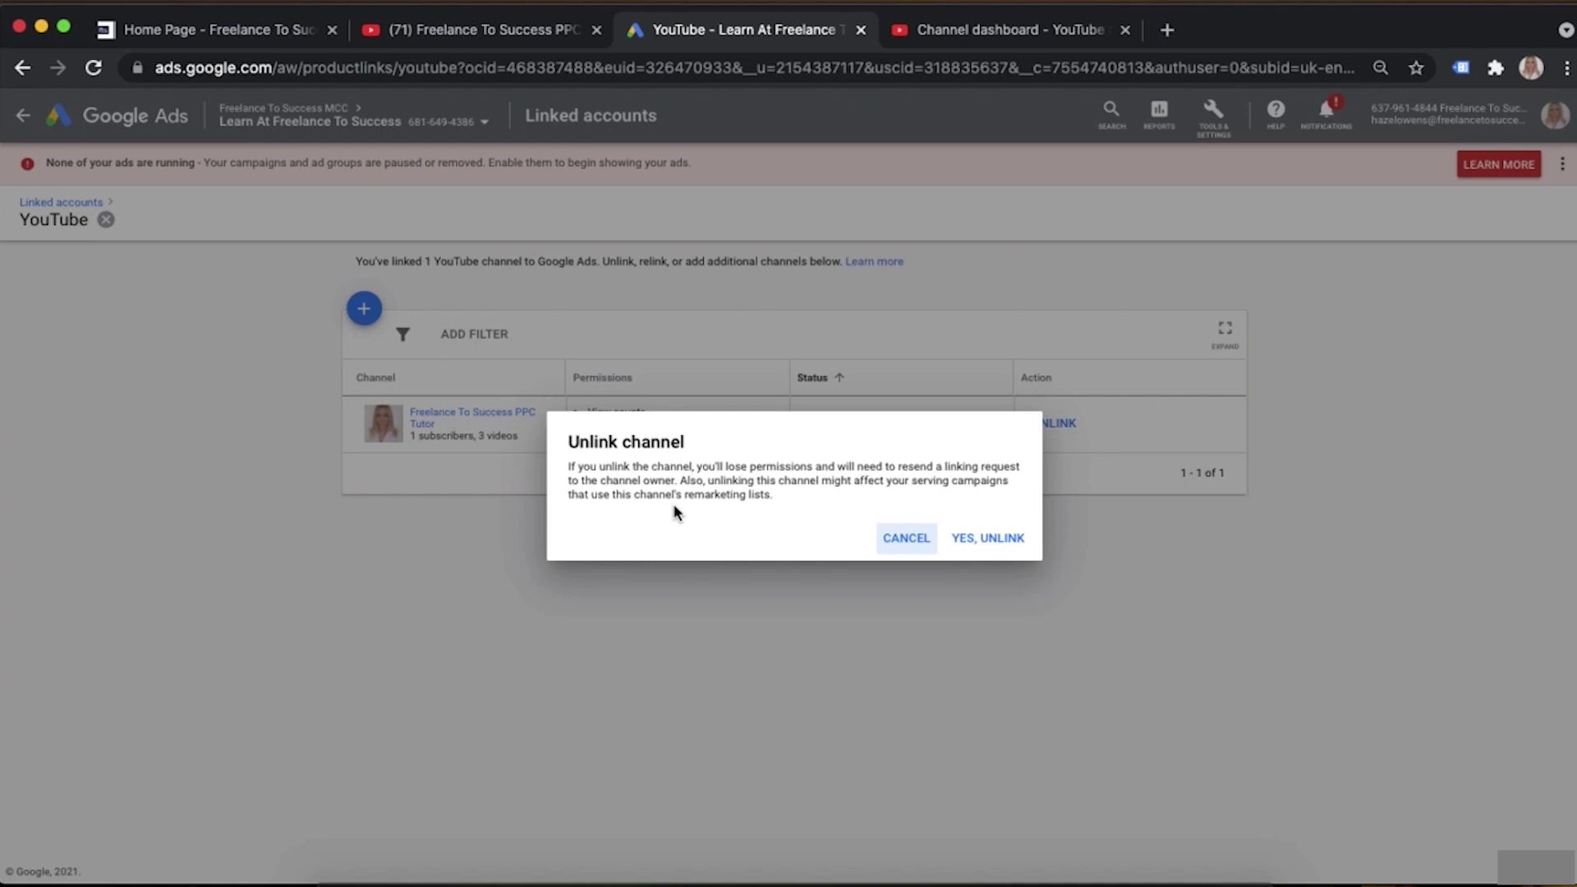
click(895, 537)
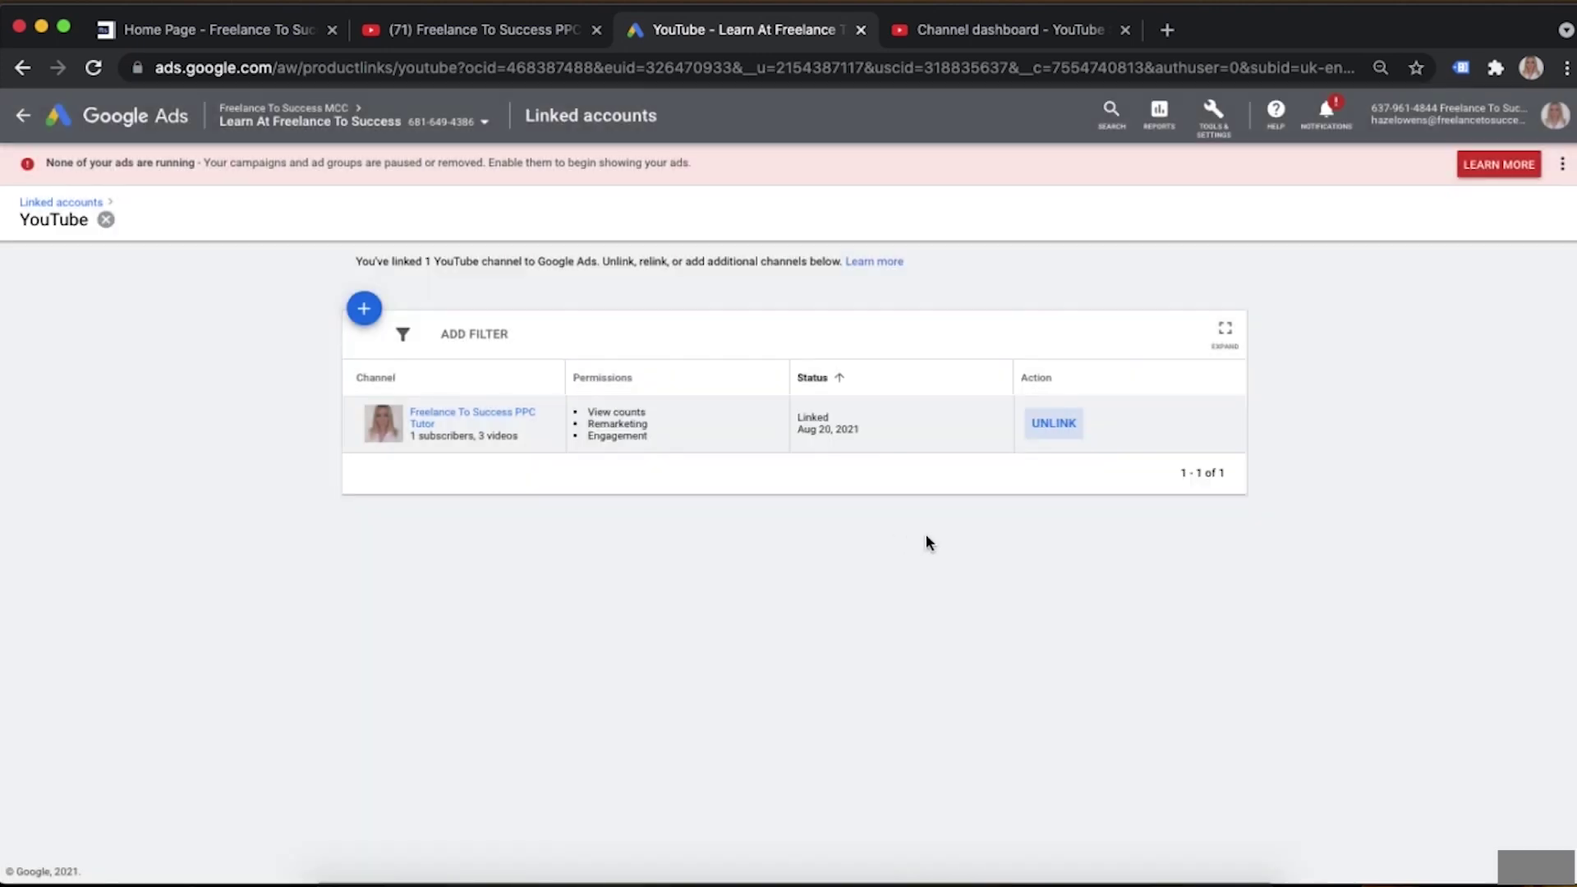
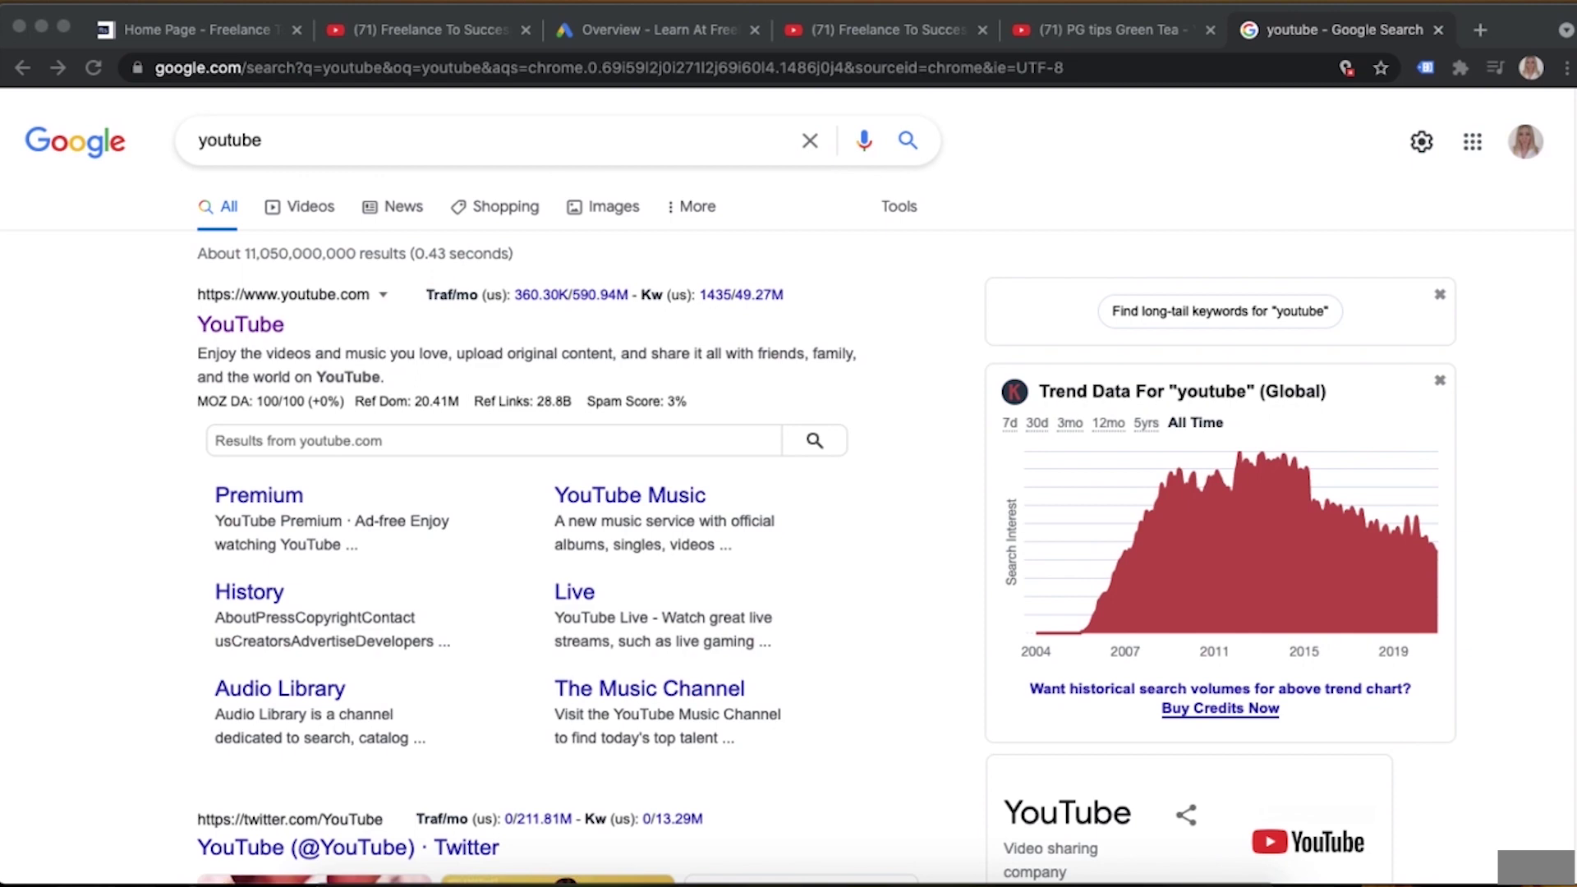
In Google Ads, start a new campaign without a goal's guidance, using the Video type and the Custom video campaign subtype
click(681, 40)
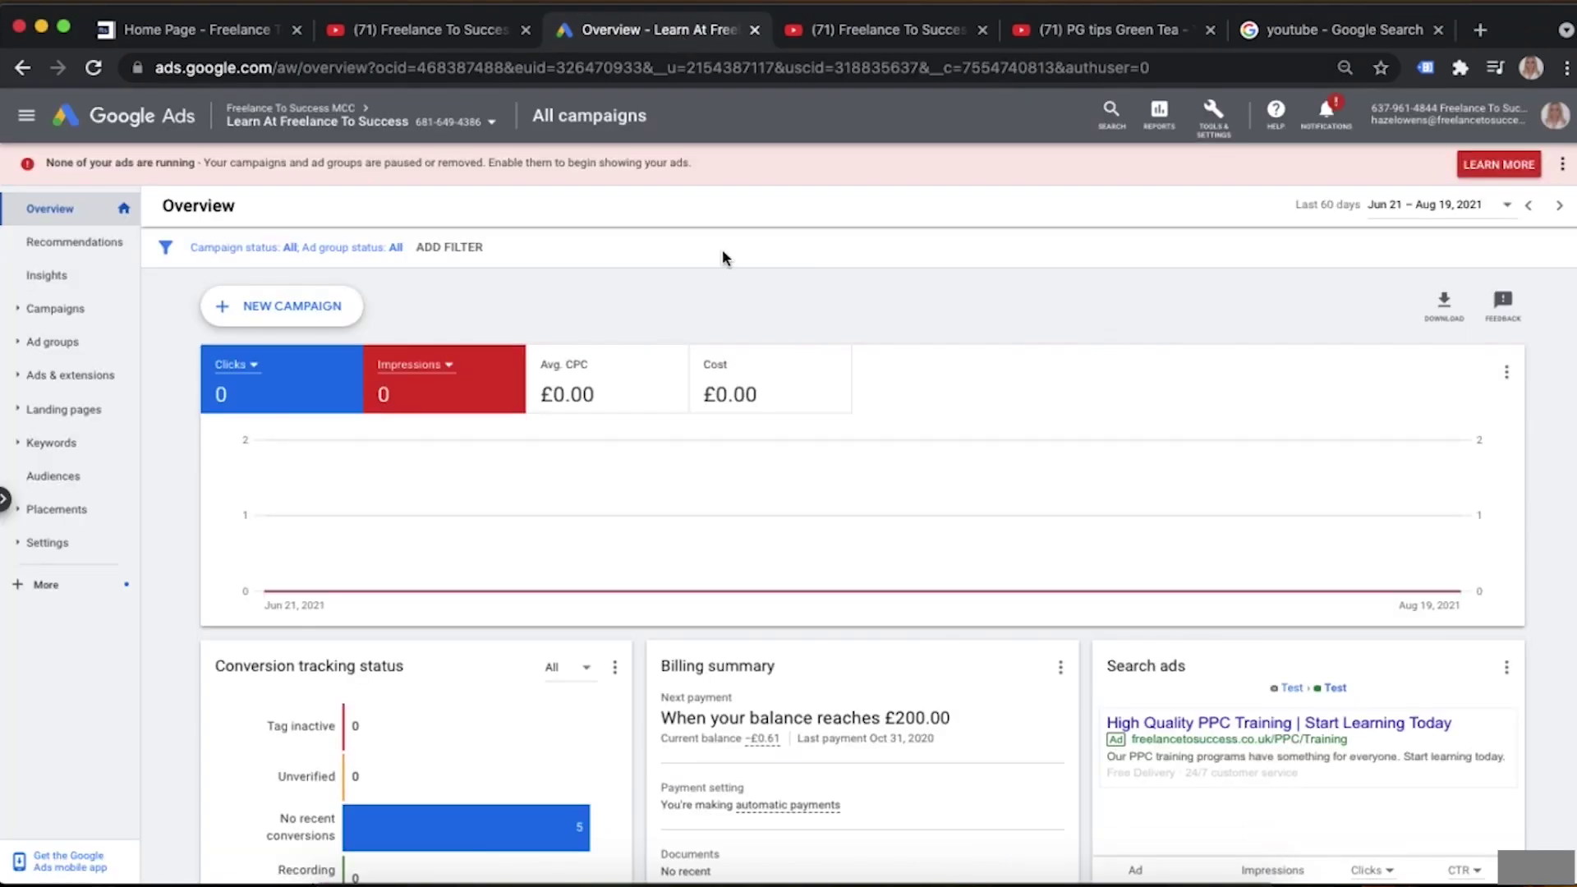
click(271, 309)
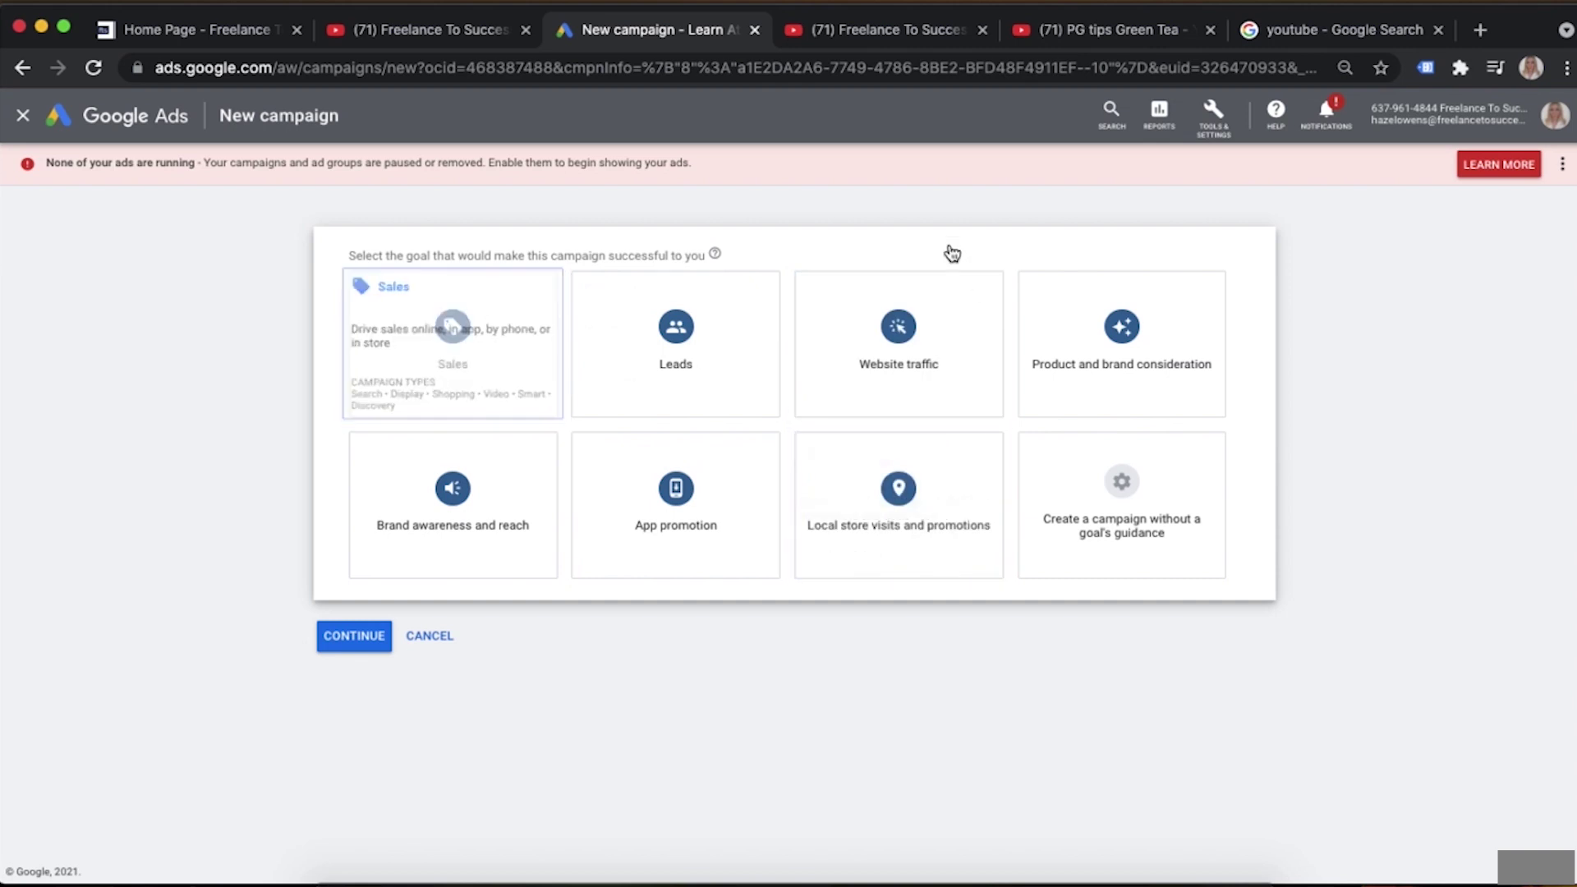
click(1071, 514)
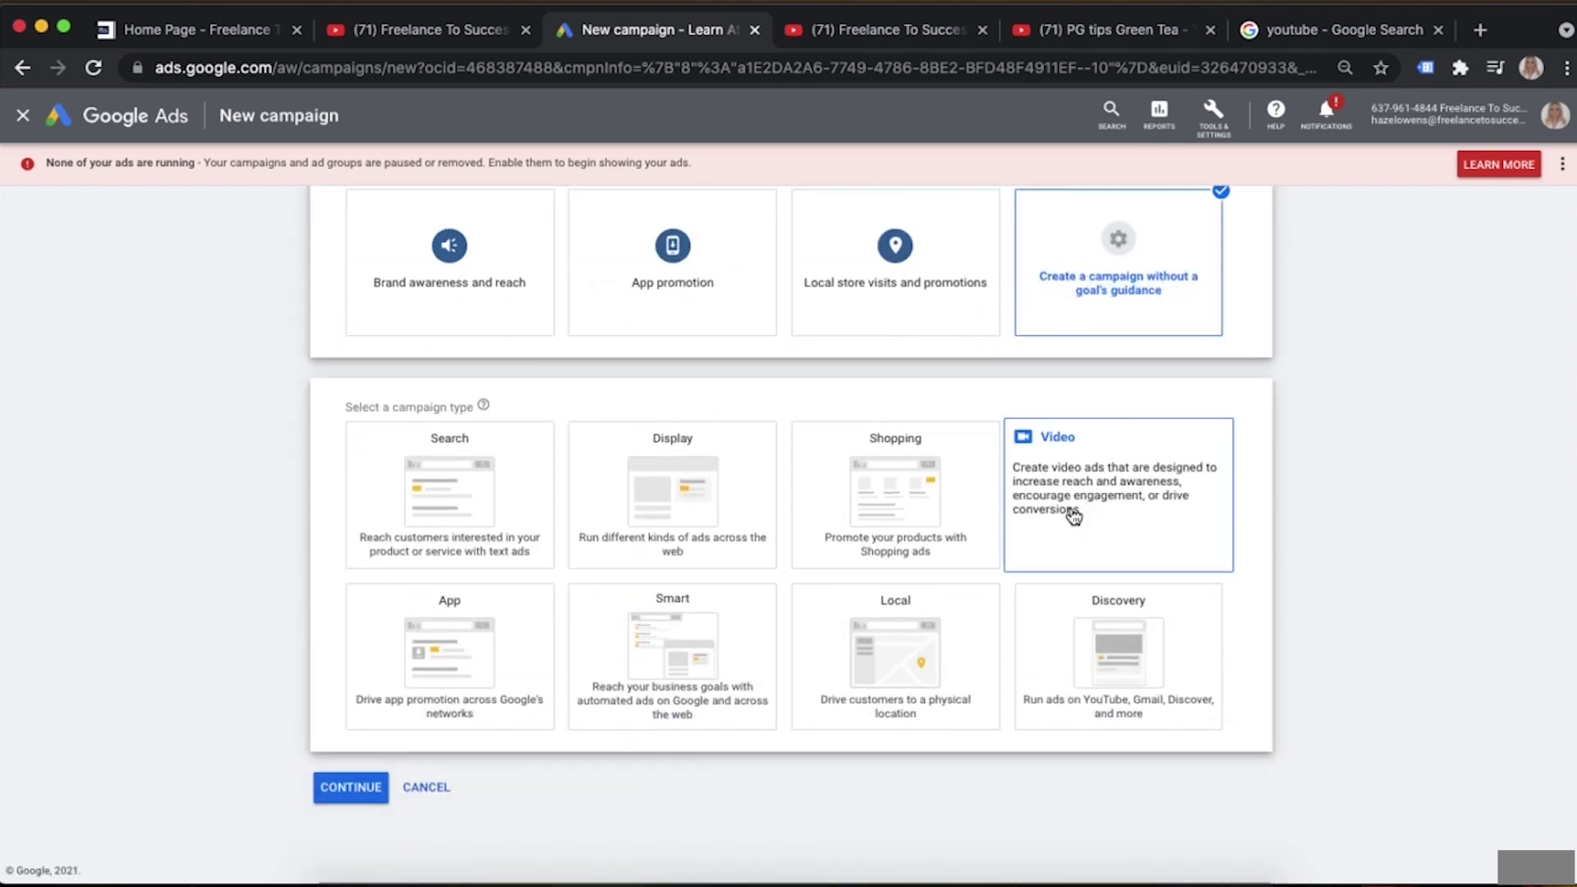
click(1156, 475)
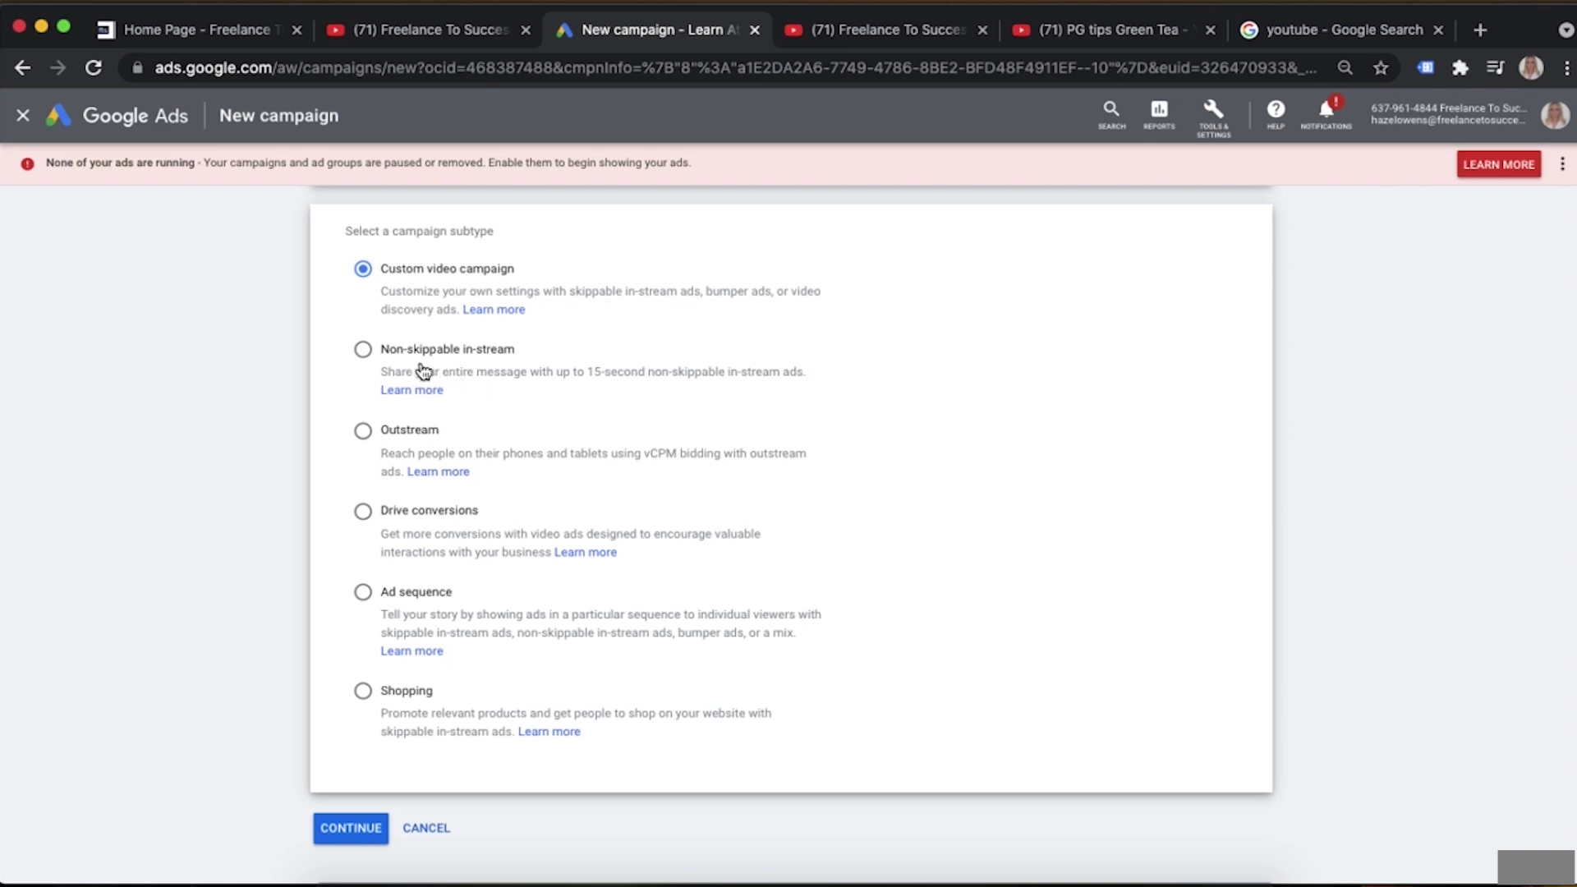
scroll(419, 357, down, 1)
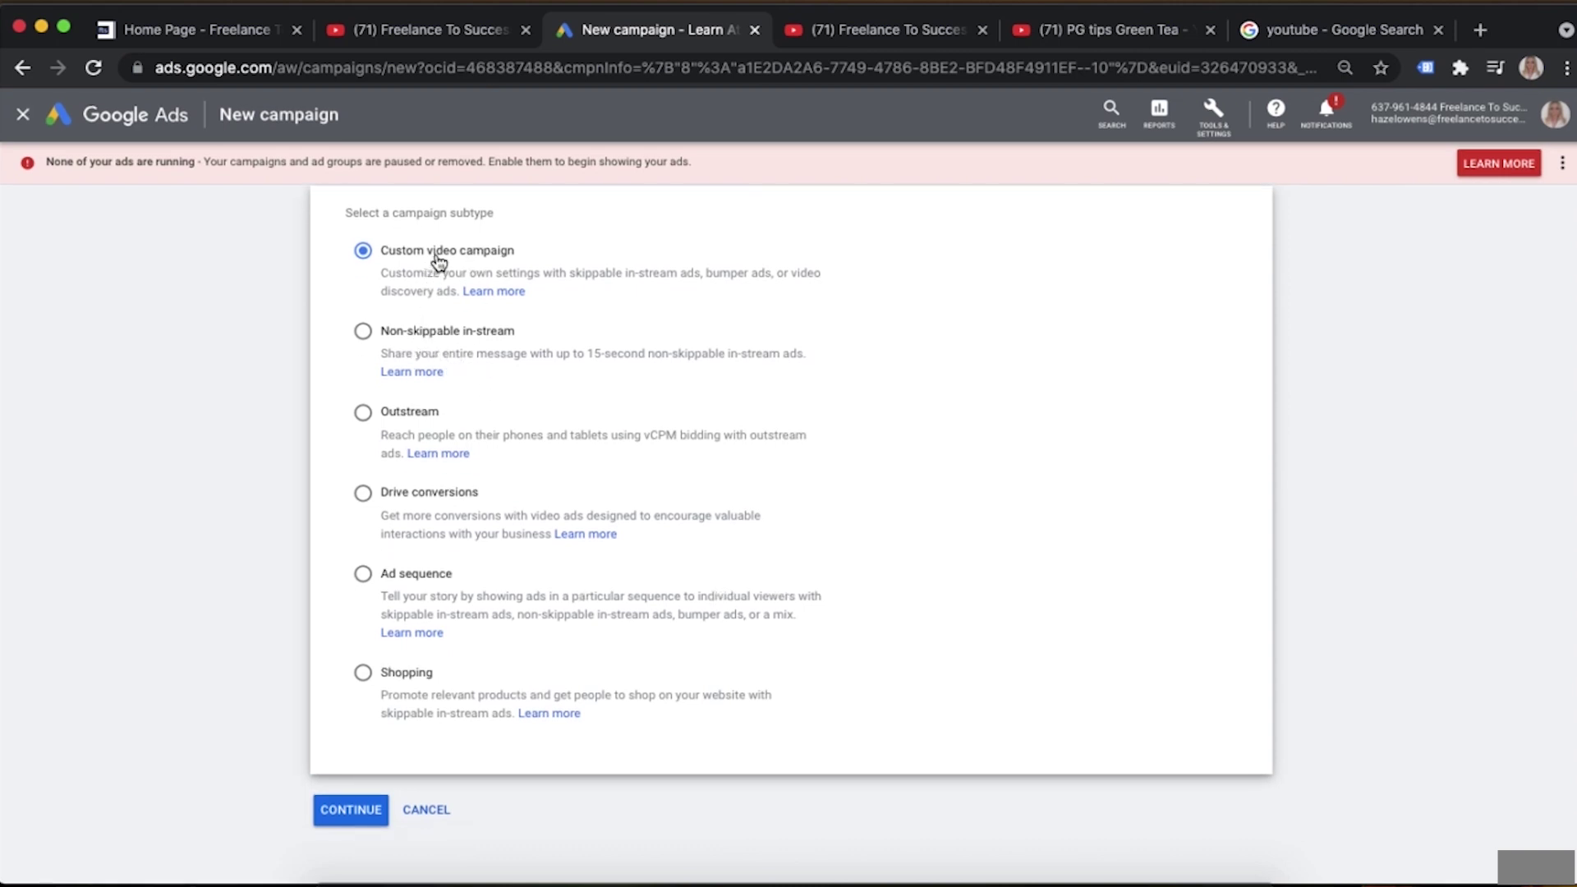
scroll(435, 256, up, 1)
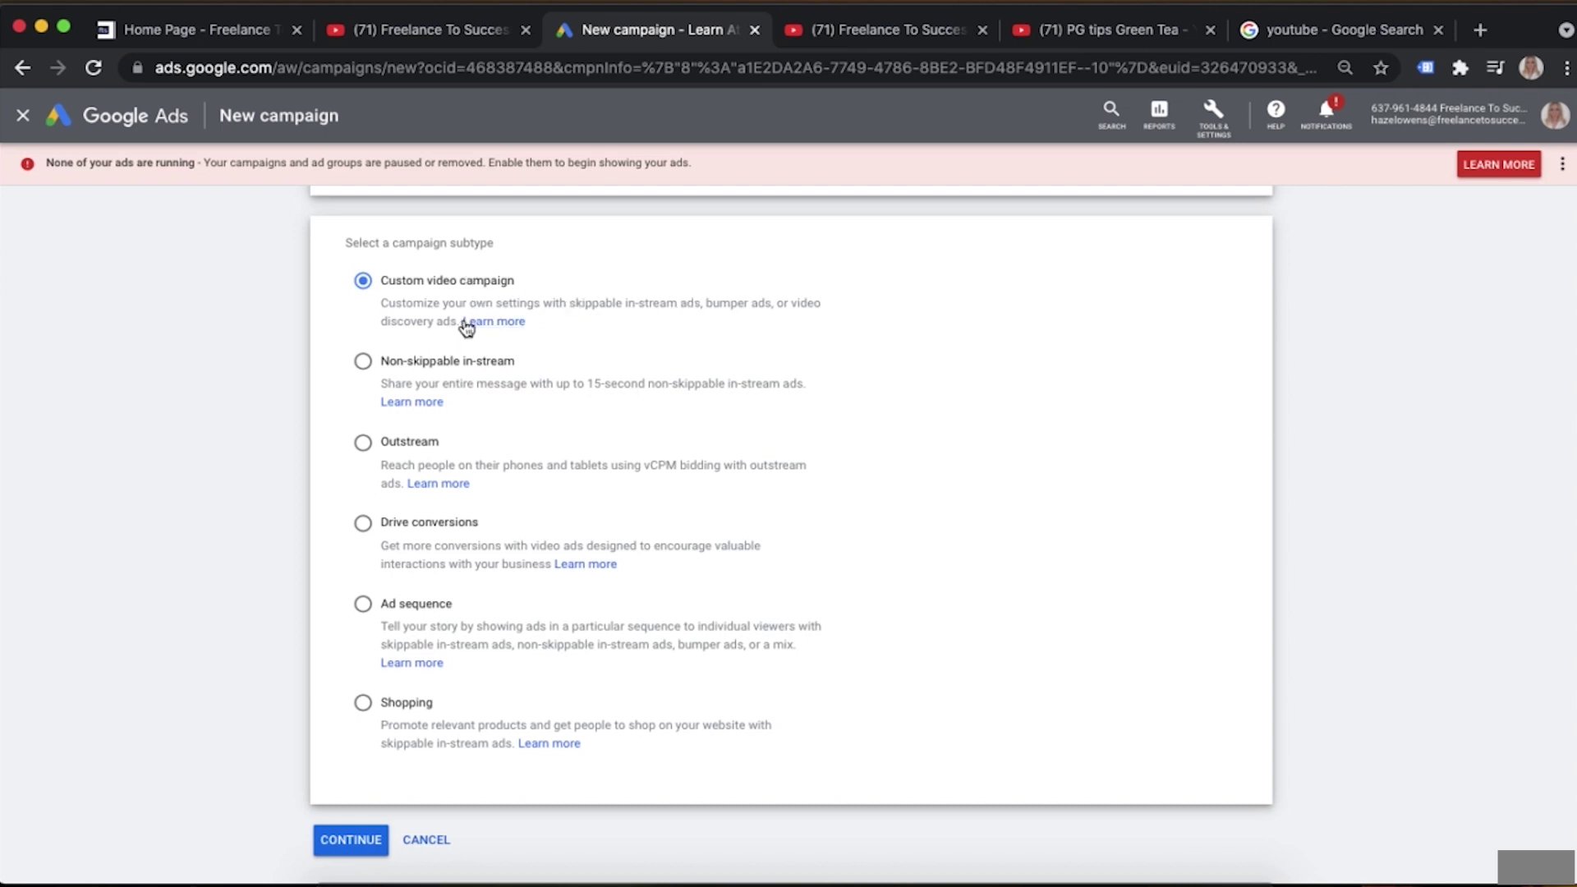
scroll(576, 370, up, 1)
click(354, 844)
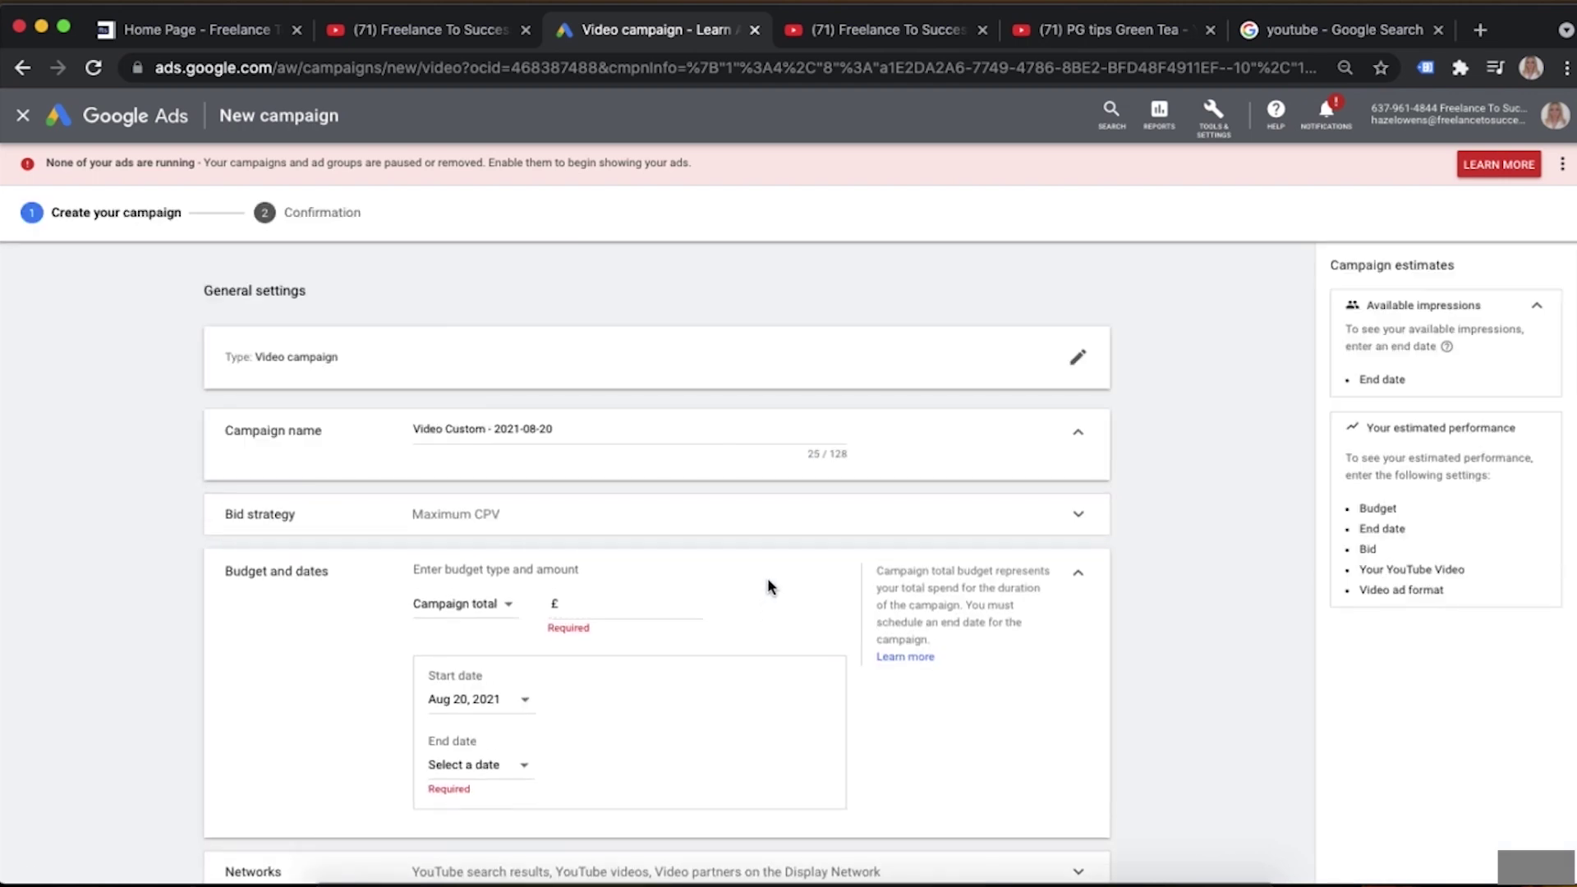
Replace the default campaign name with "Youtube test"
scroll(767, 577, down, 1)
click(515, 349)
drag(568, 345, 342, 346)
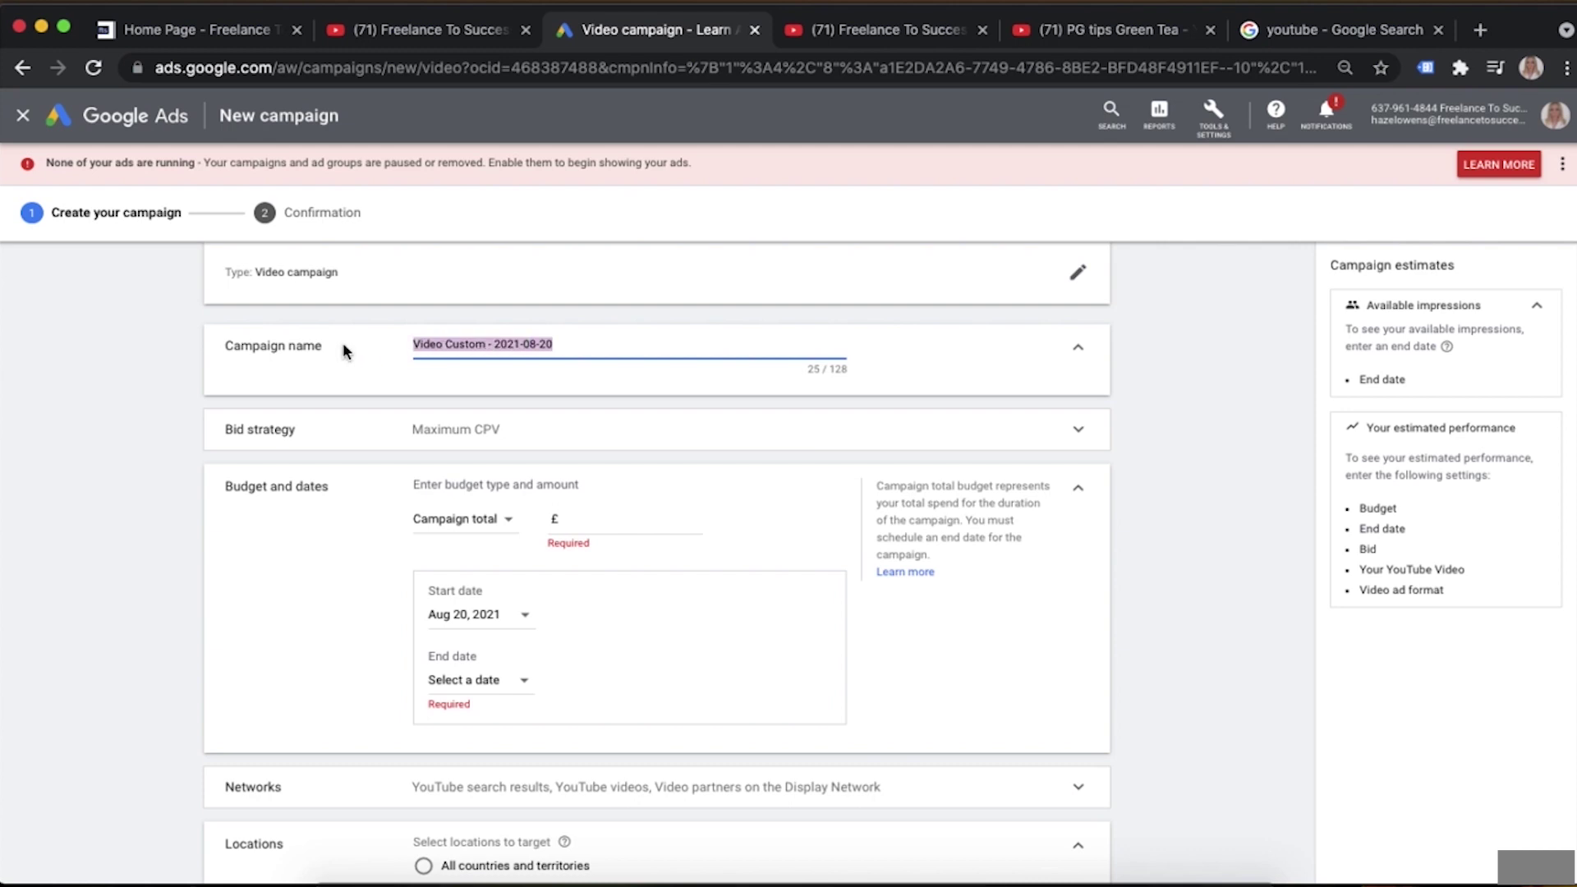
text(You)
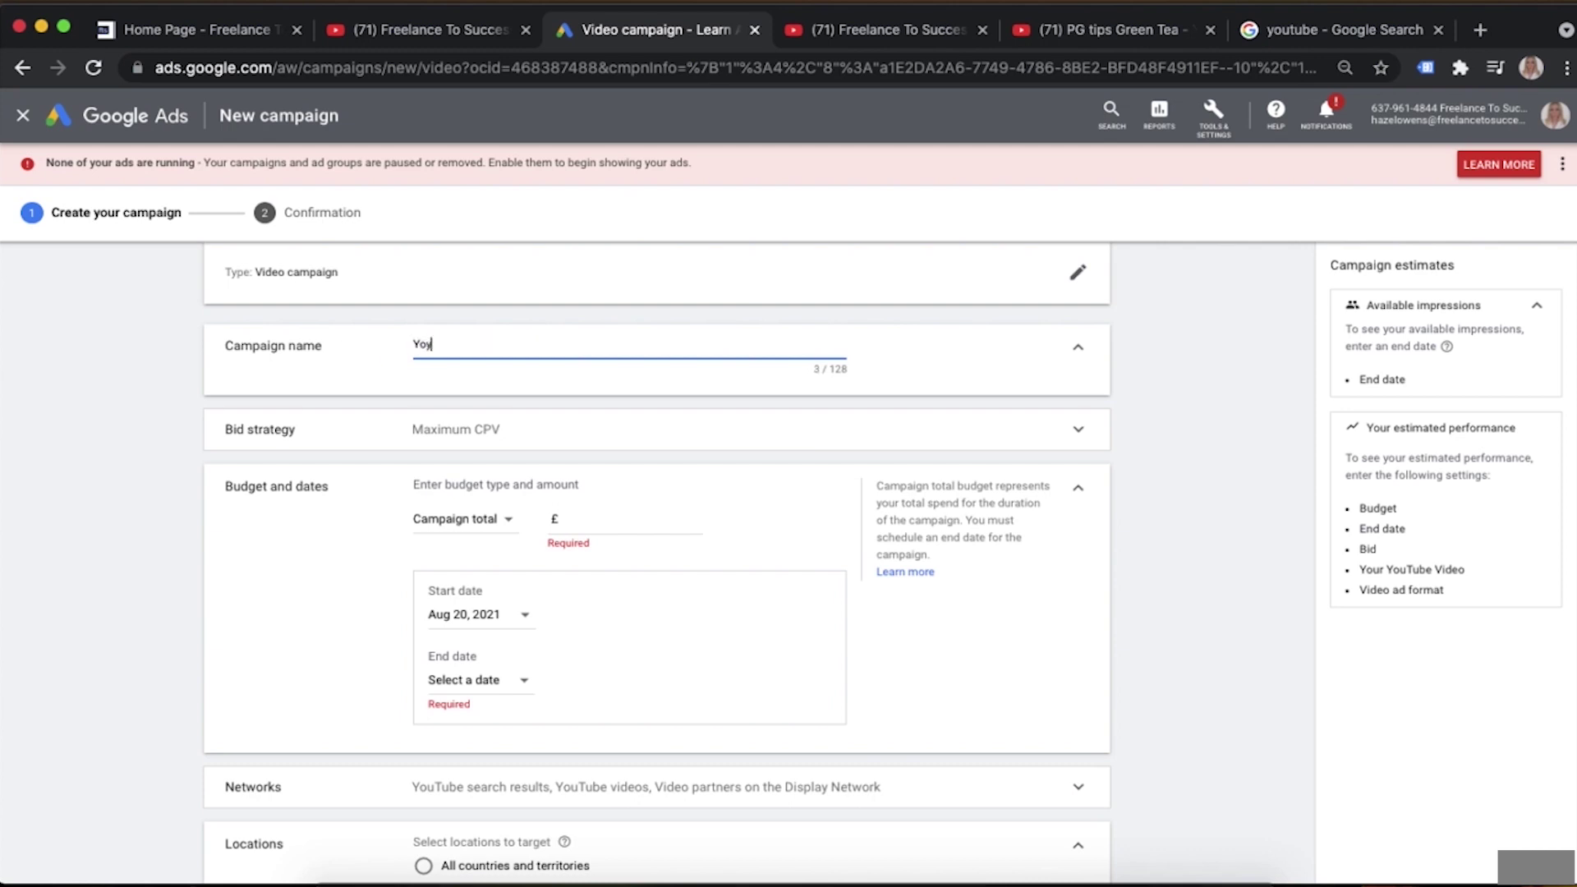
text(tube test)
Expand the campaign's bid strategy settings and choose Maximum CPV
scroll(696, 370, down, 1)
click(697, 378)
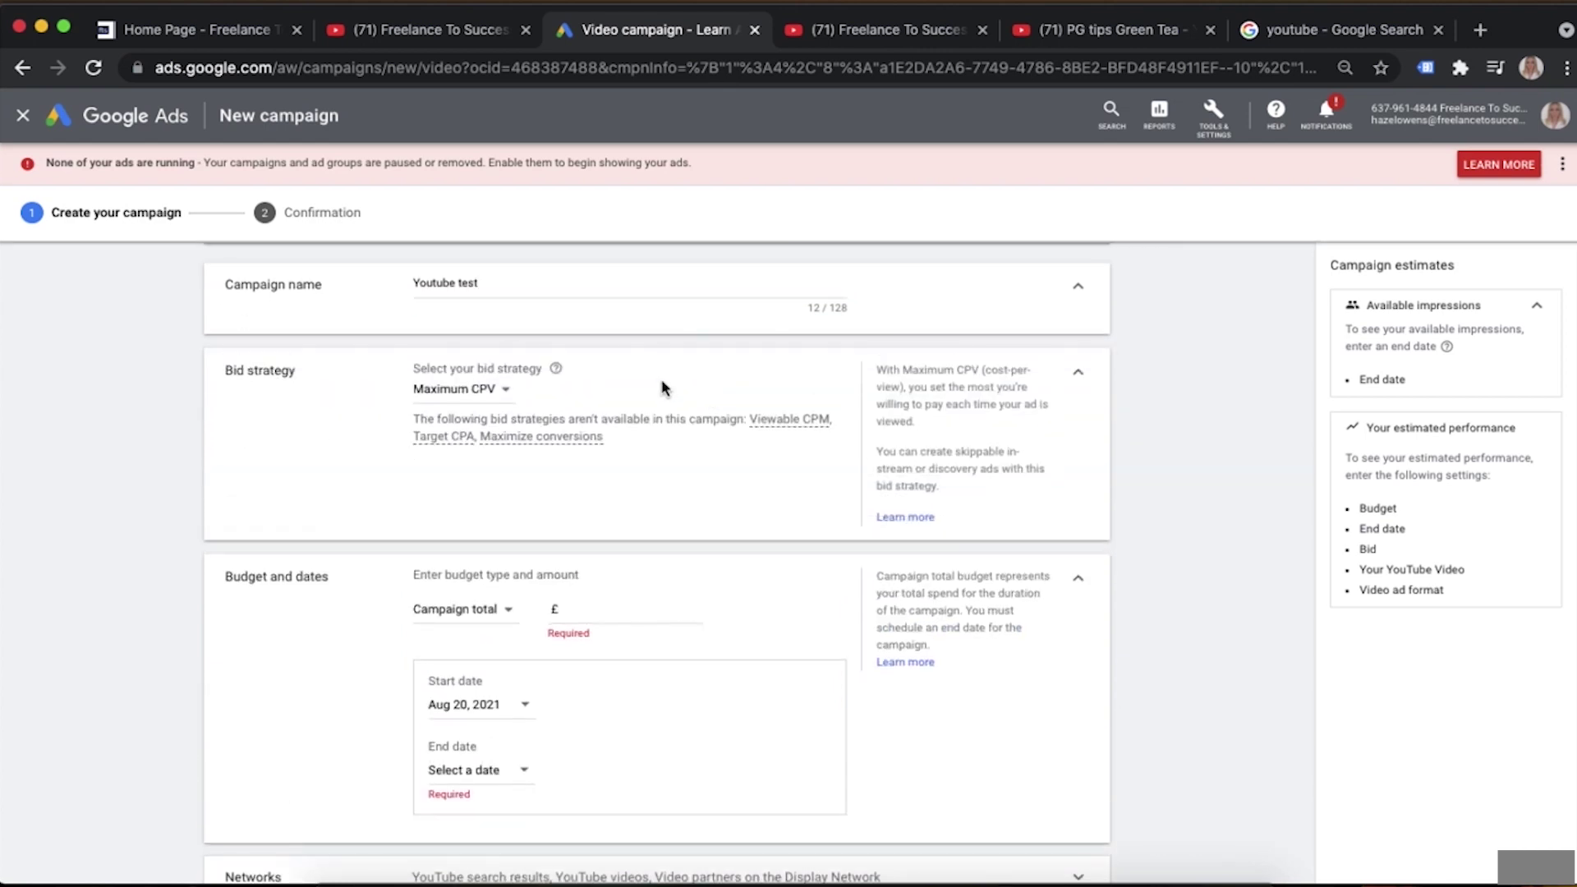
click(483, 402)
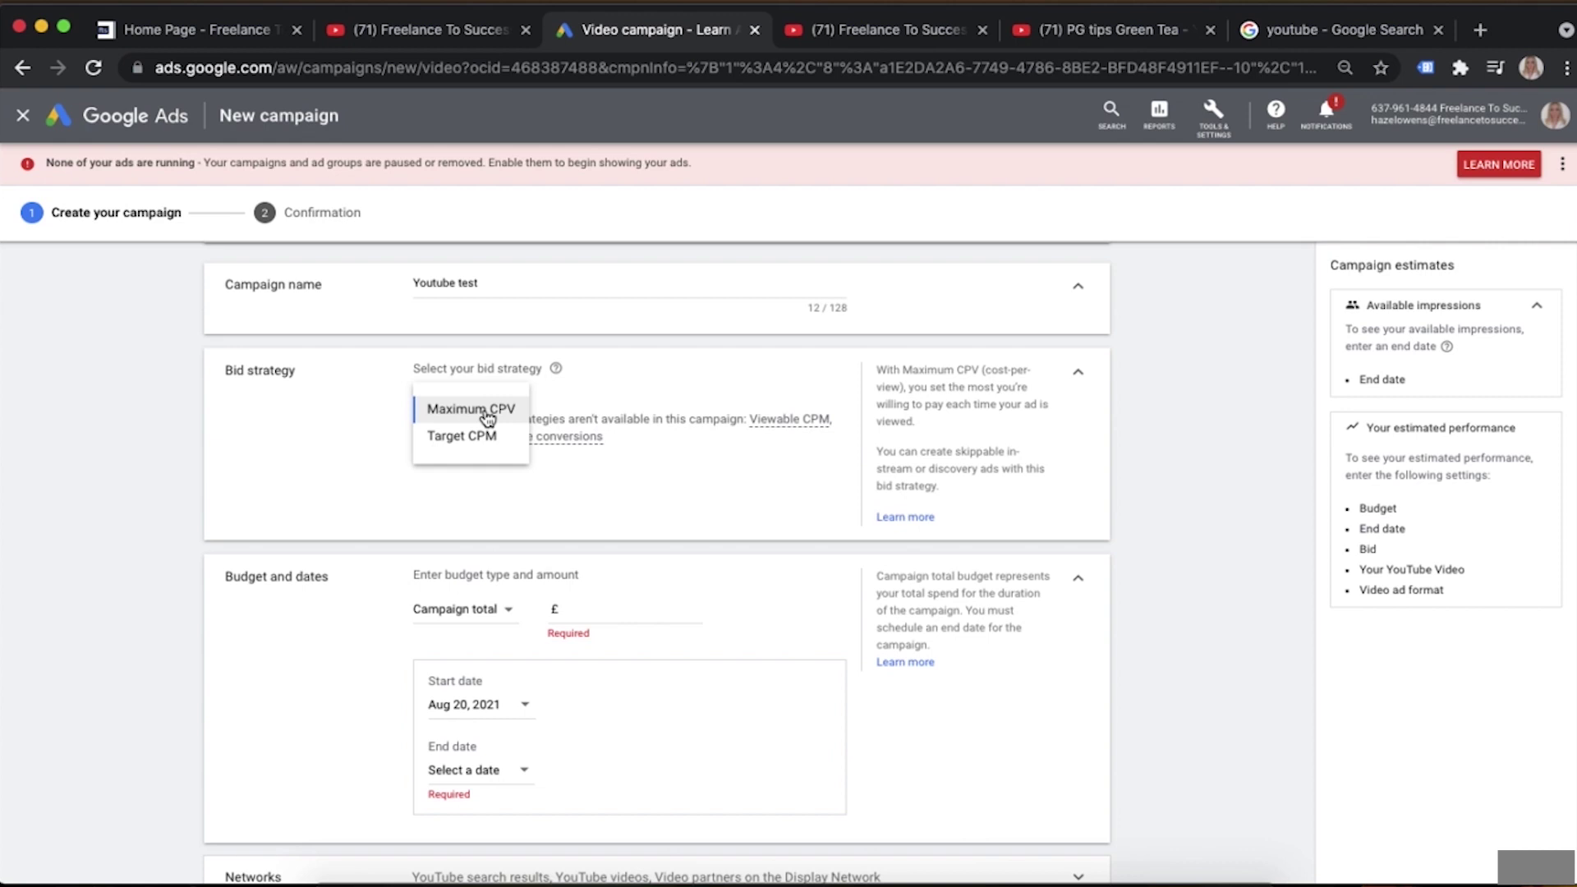
click(487, 415)
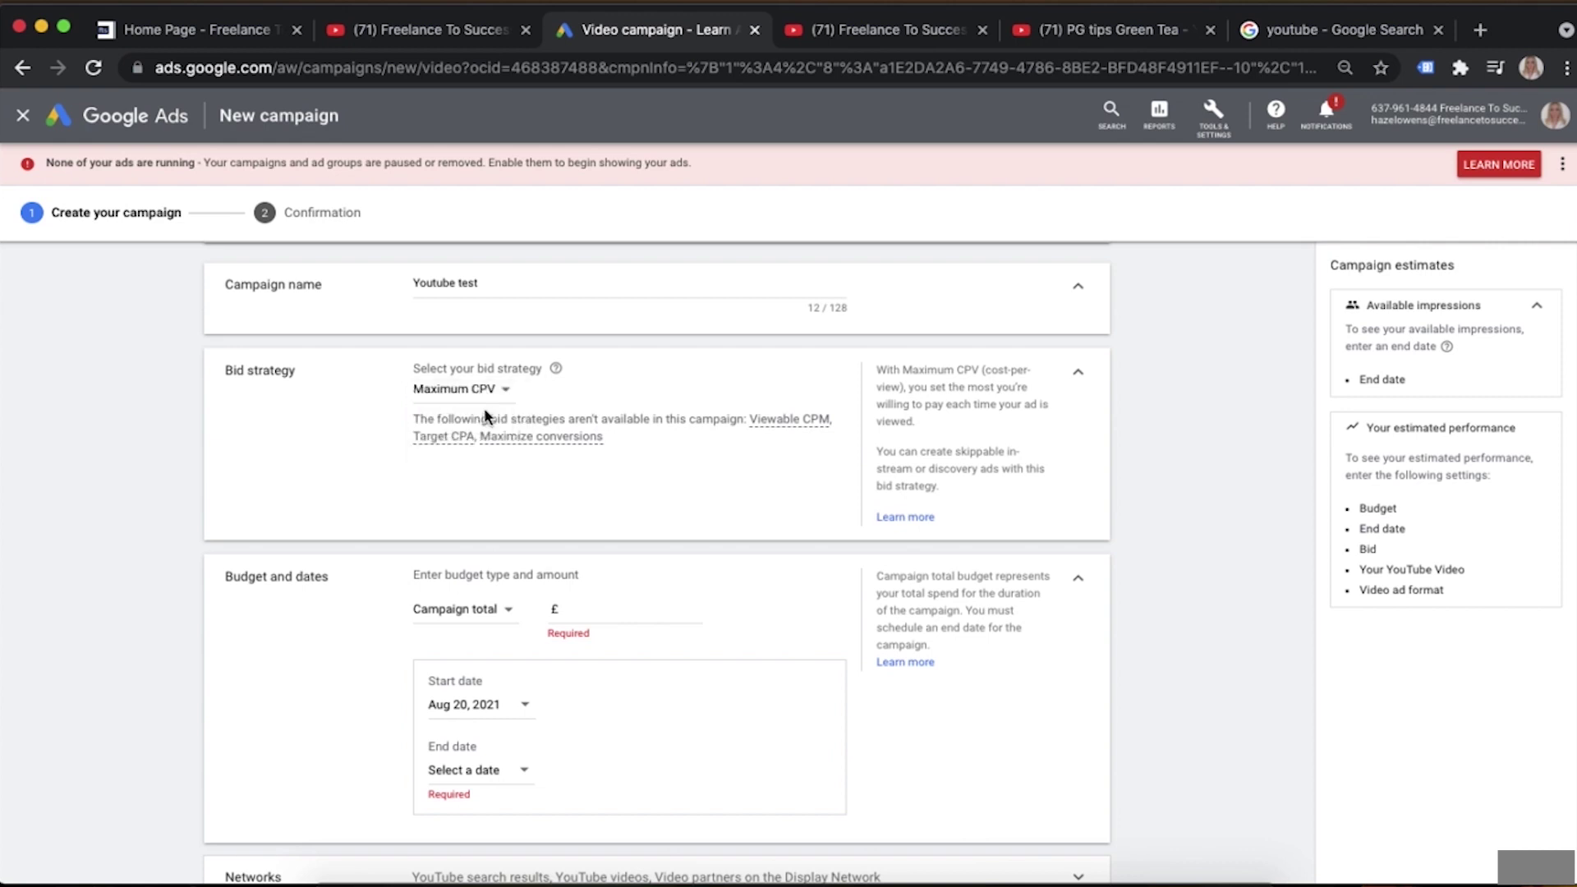
Set the budget type to Campaign total with an amount of £1,000
scroll(685, 478, down, 1)
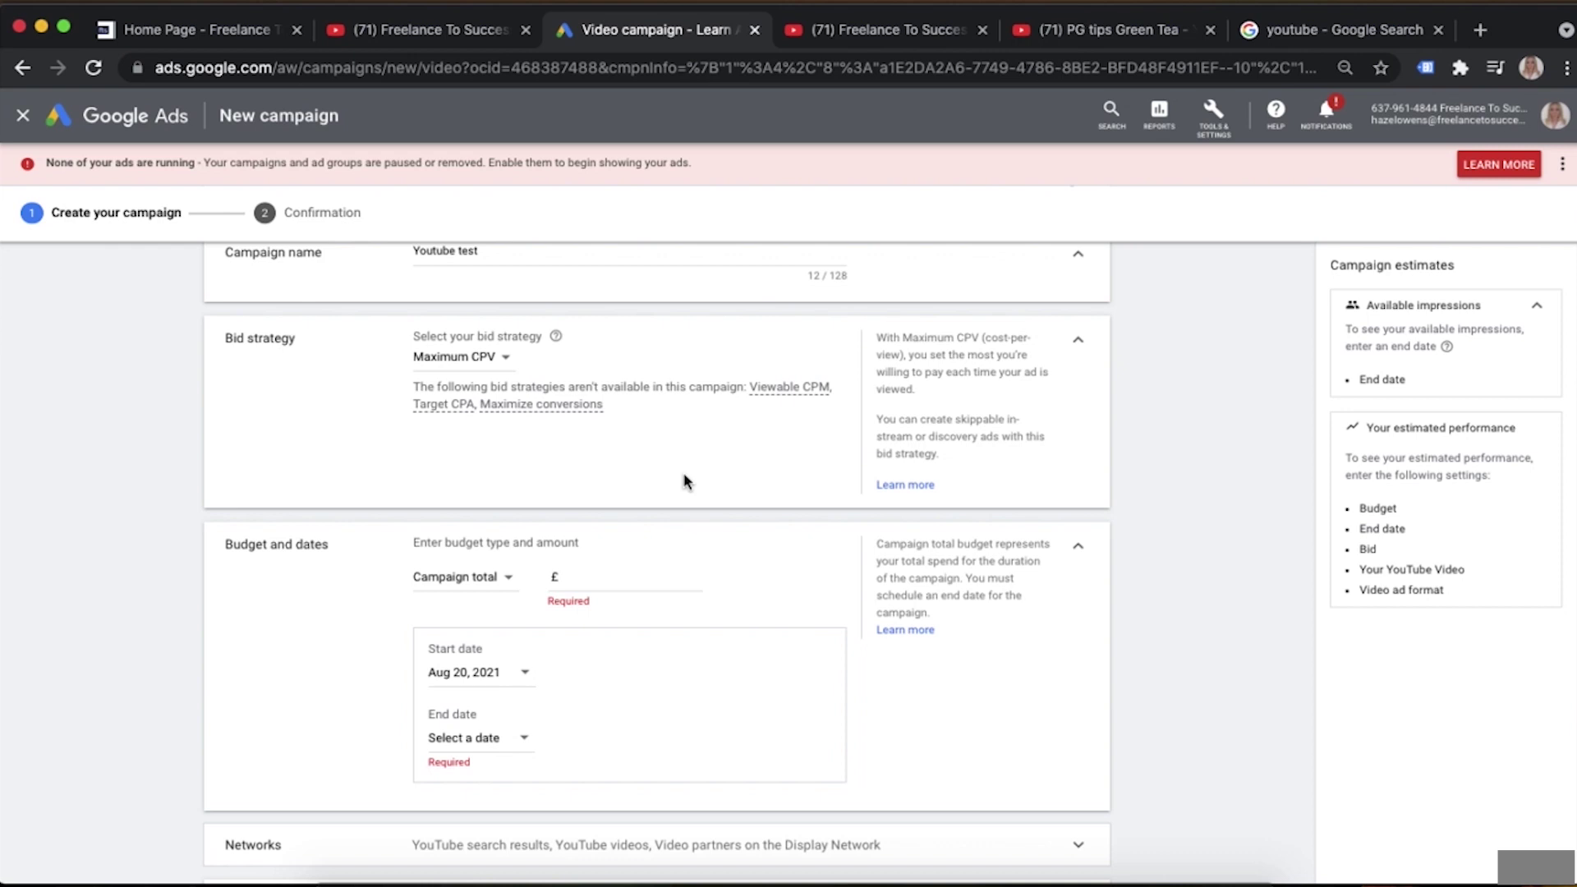
scroll(689, 475, down, 5)
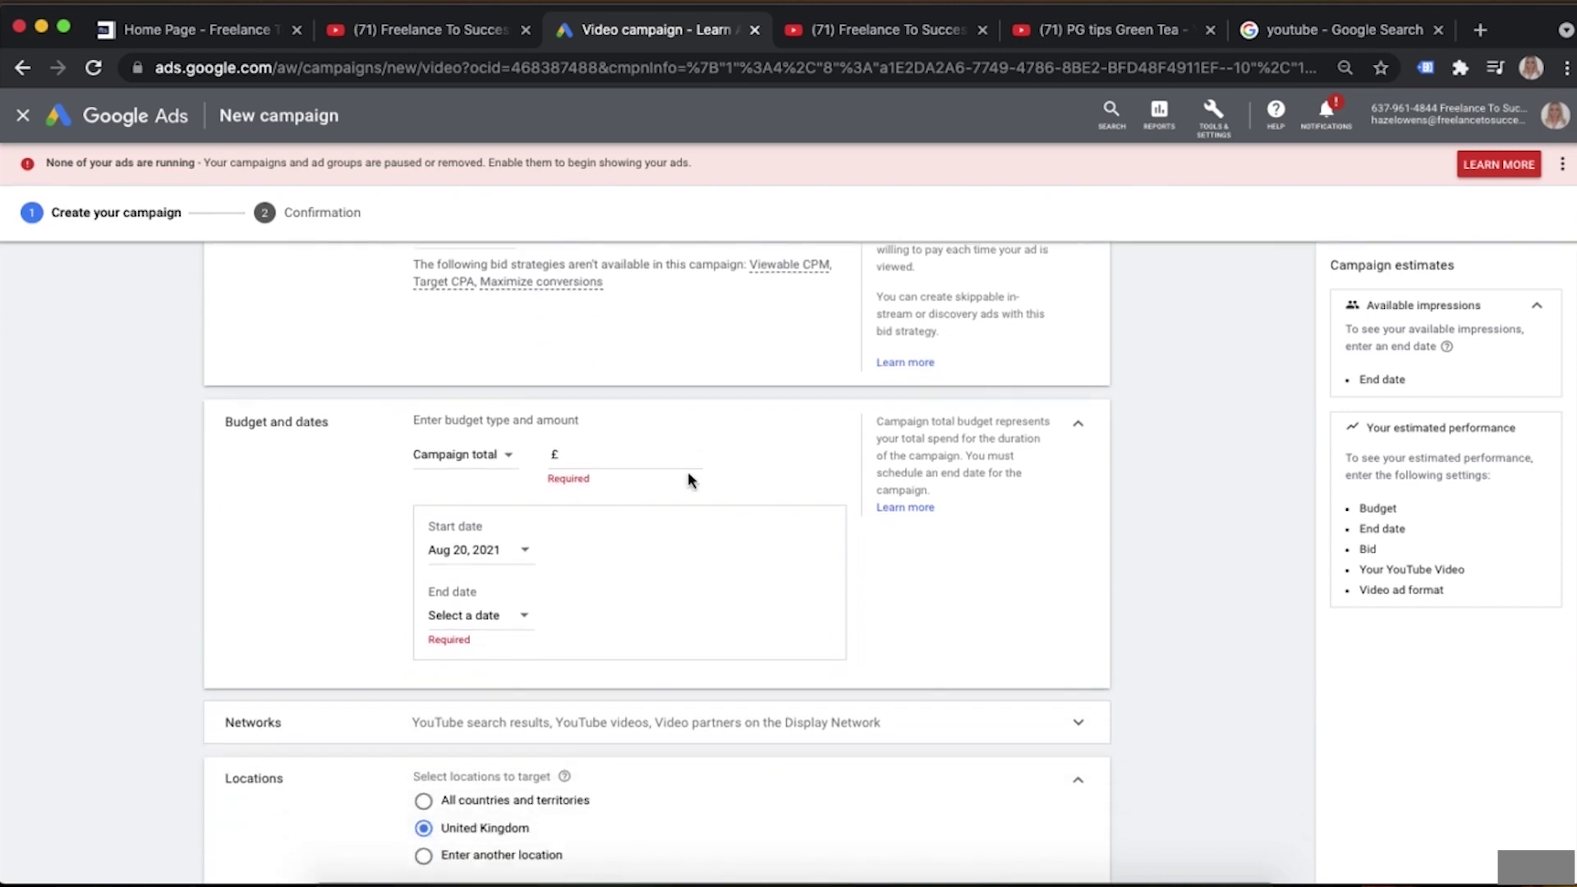
scroll(1027, 497, down, 1)
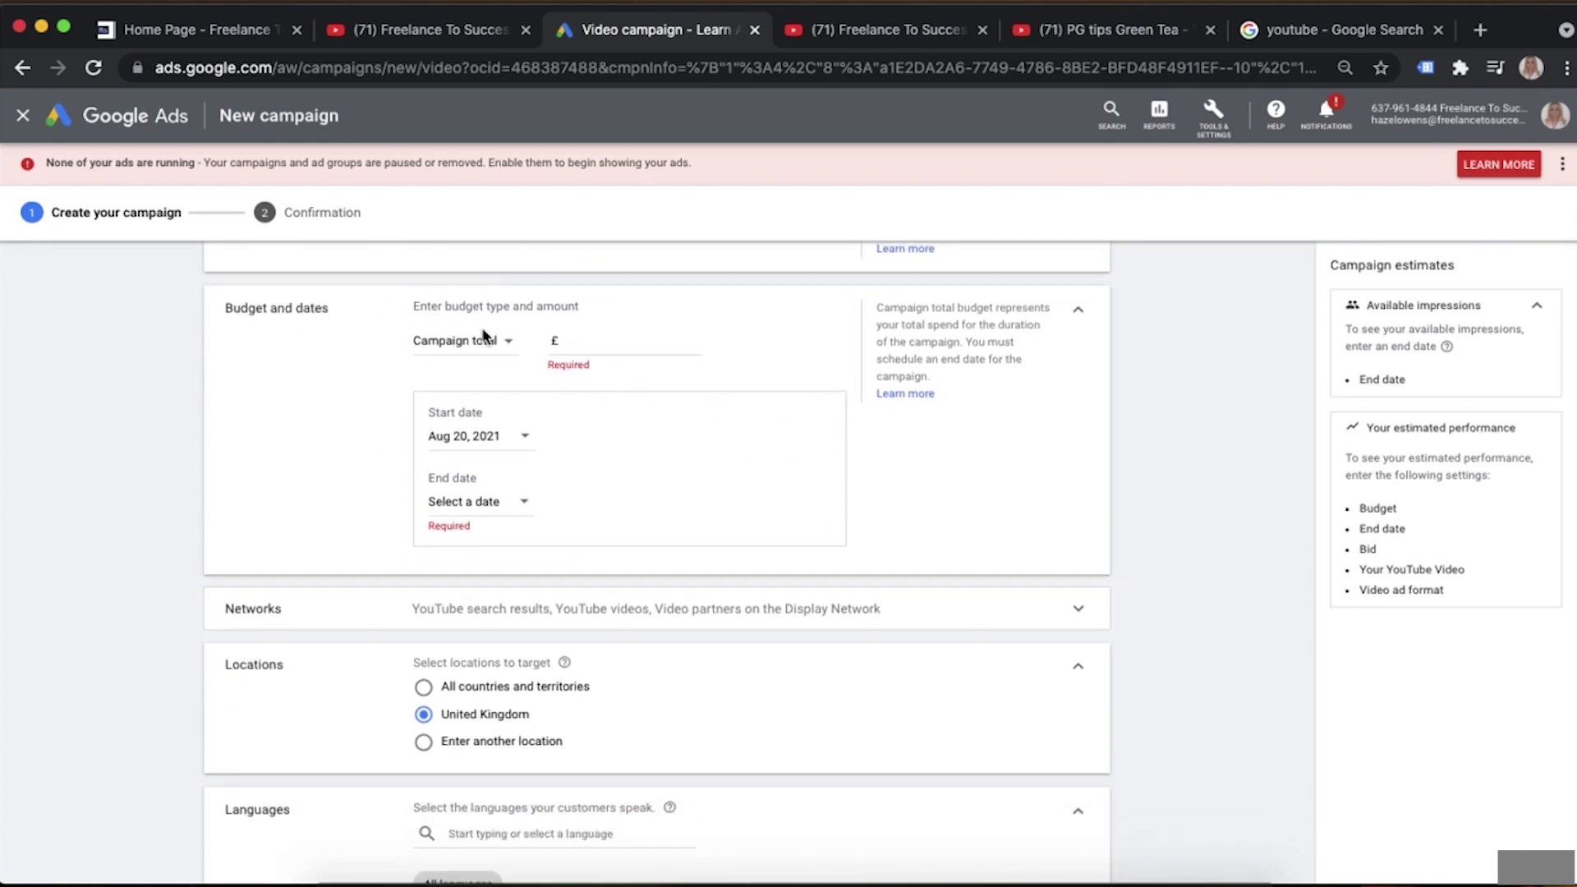
scroll(876, 491, down, 1)
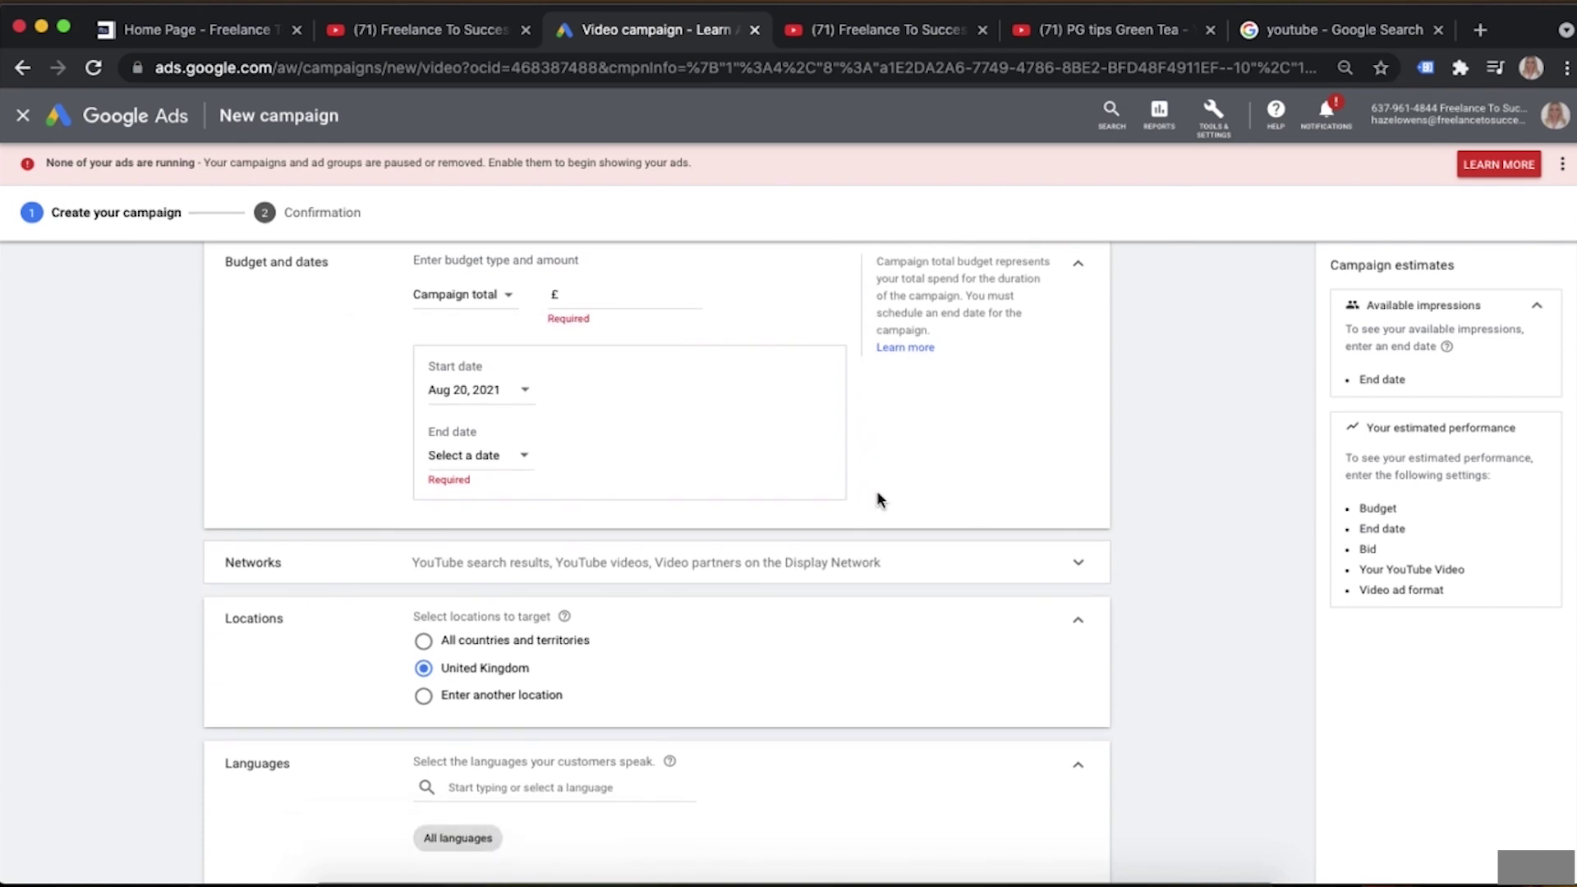
scroll(630, 416, up, 2)
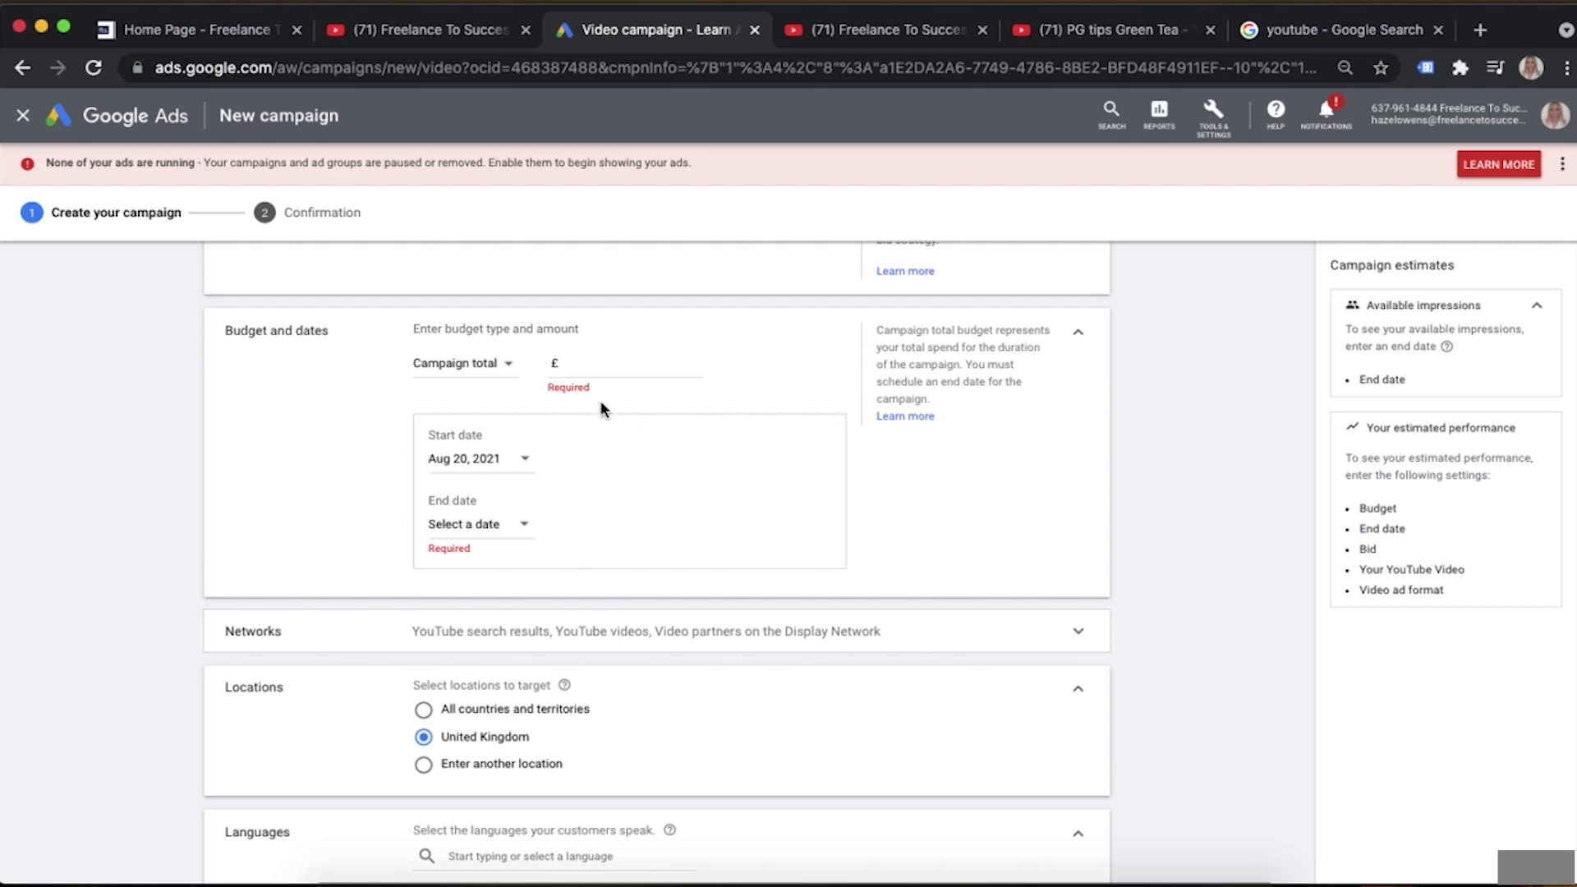
click(493, 364)
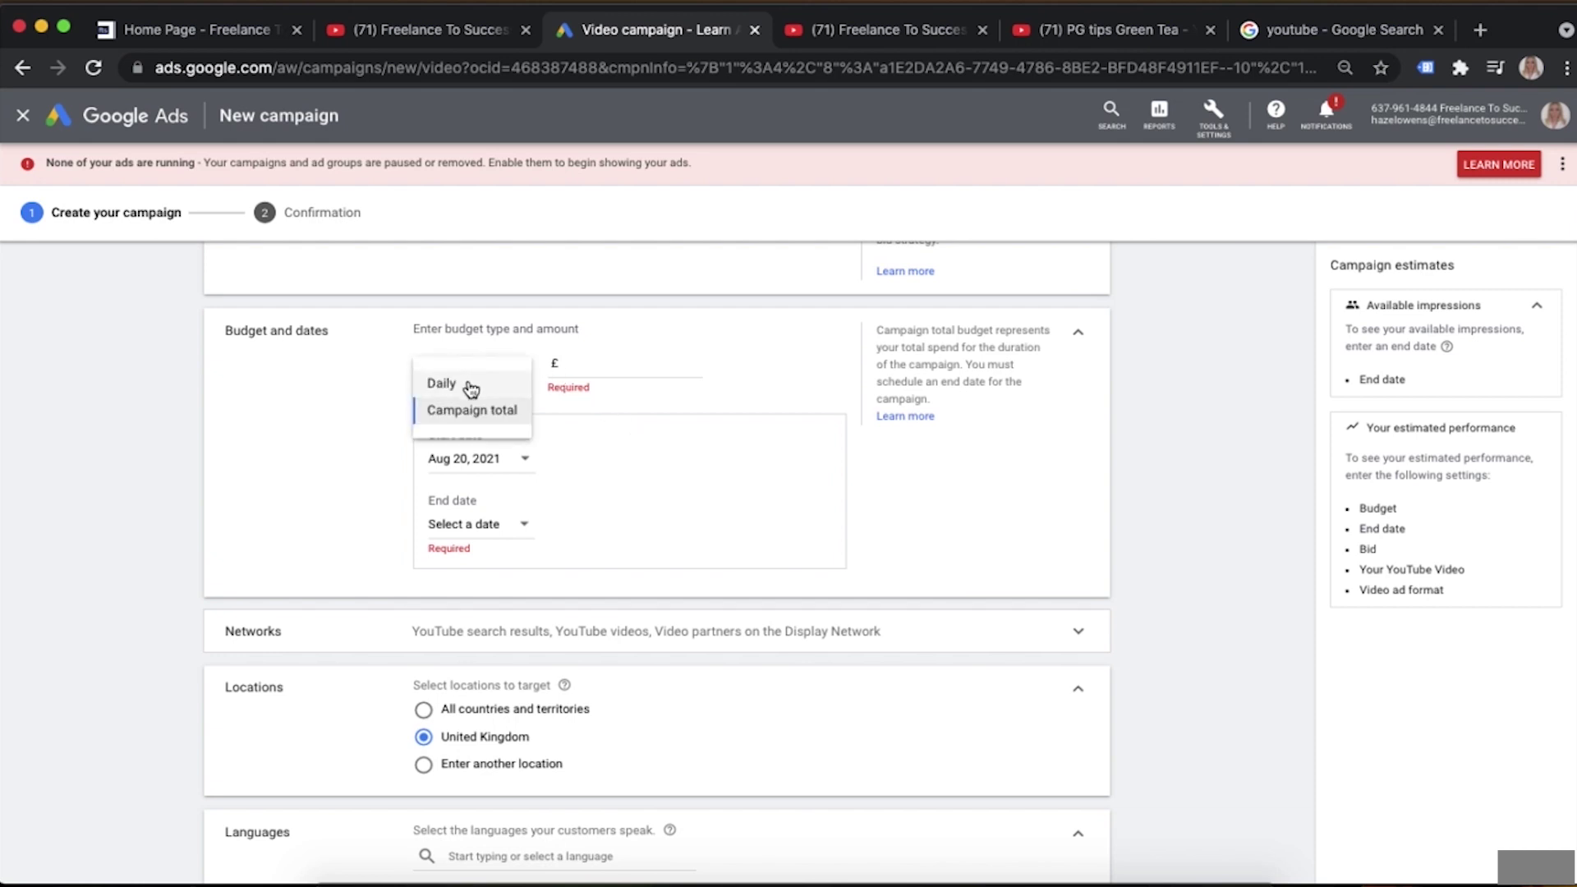
click(458, 410)
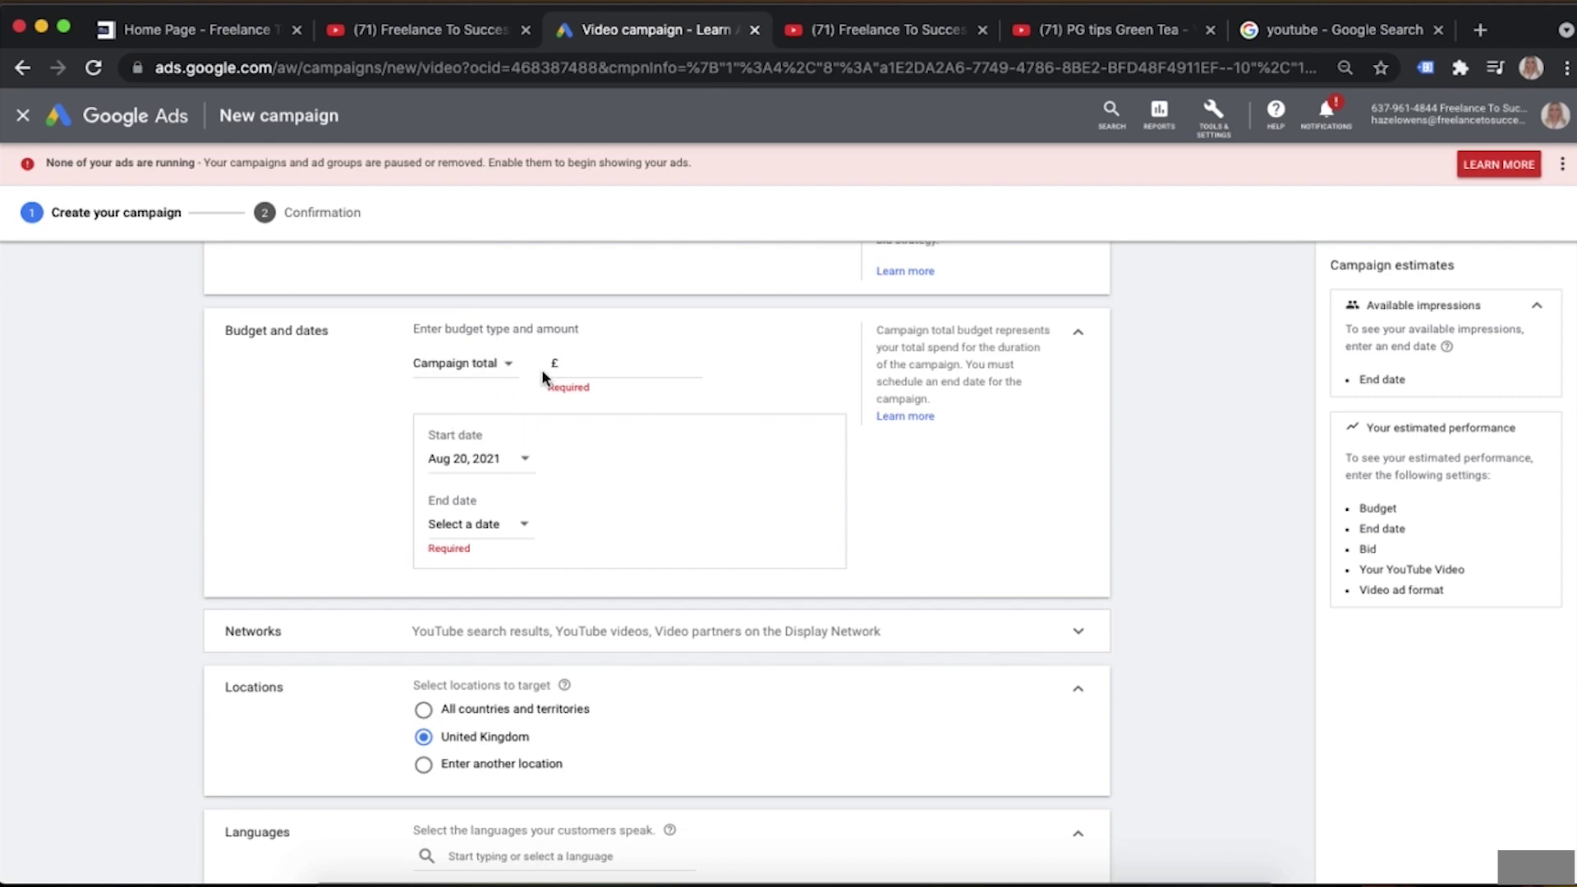
click(633, 362)
text(1000)
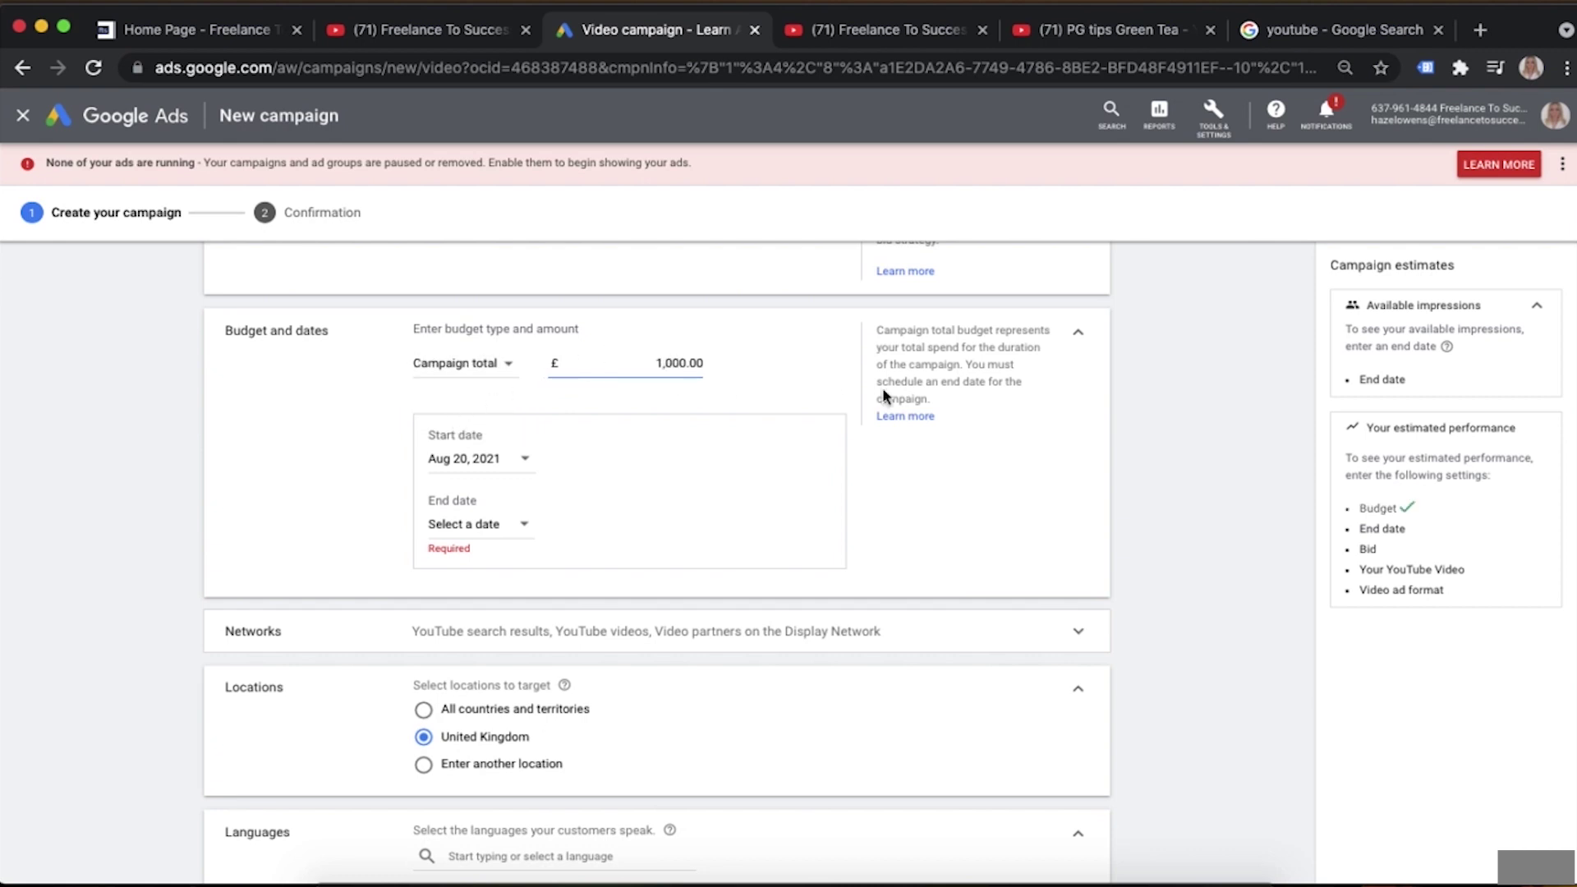
click(732, 417)
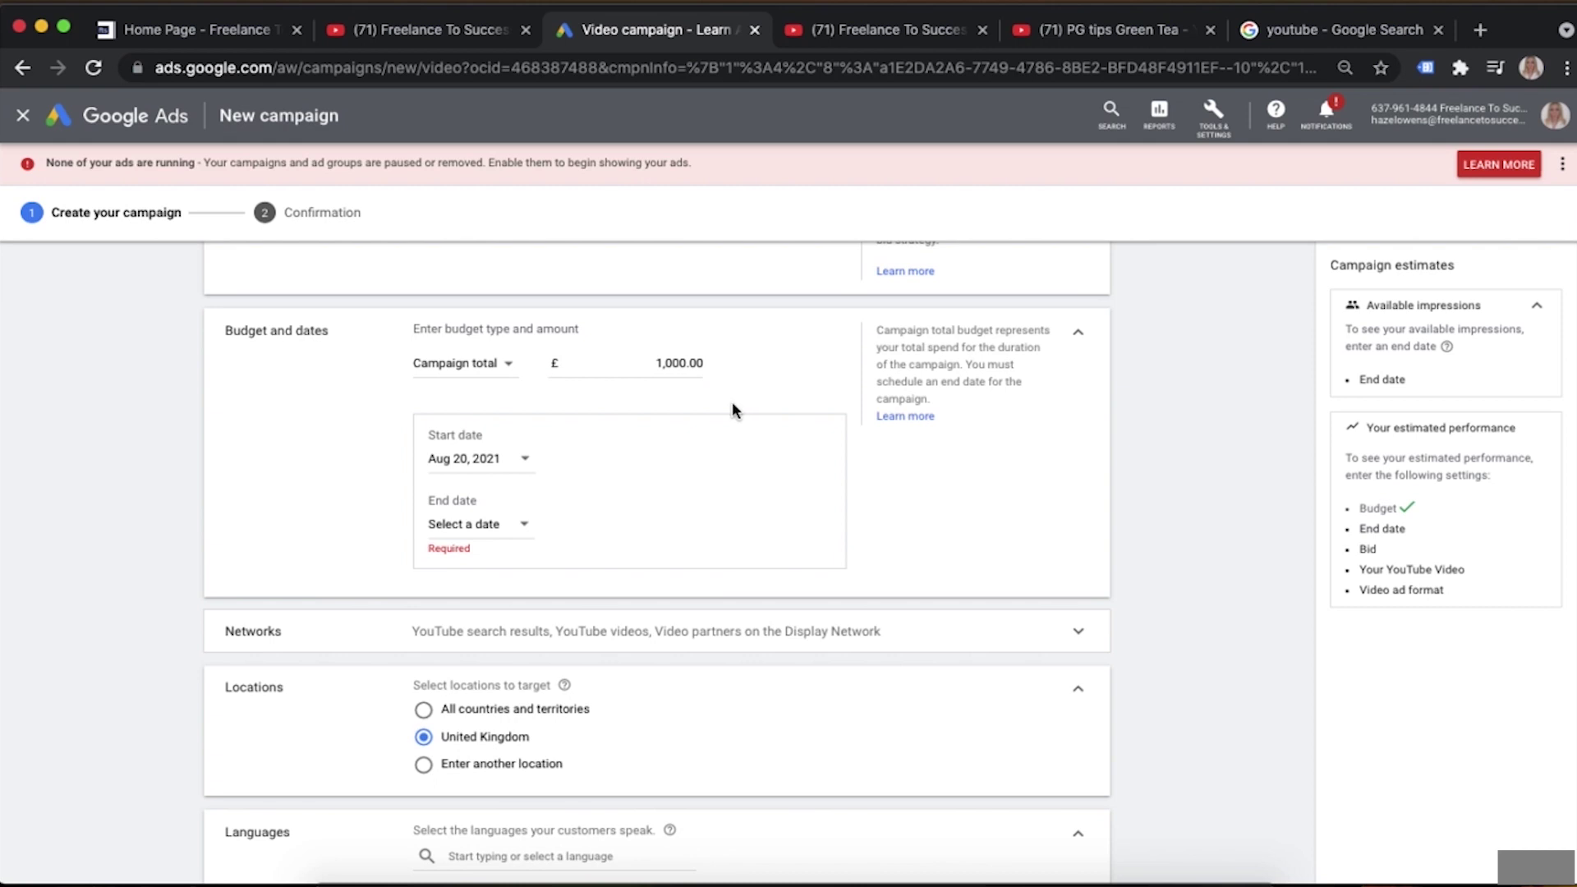
Schedule the campaign to start on Aug 23, 2021 and end on Sep 30, 2021
click(484, 461)
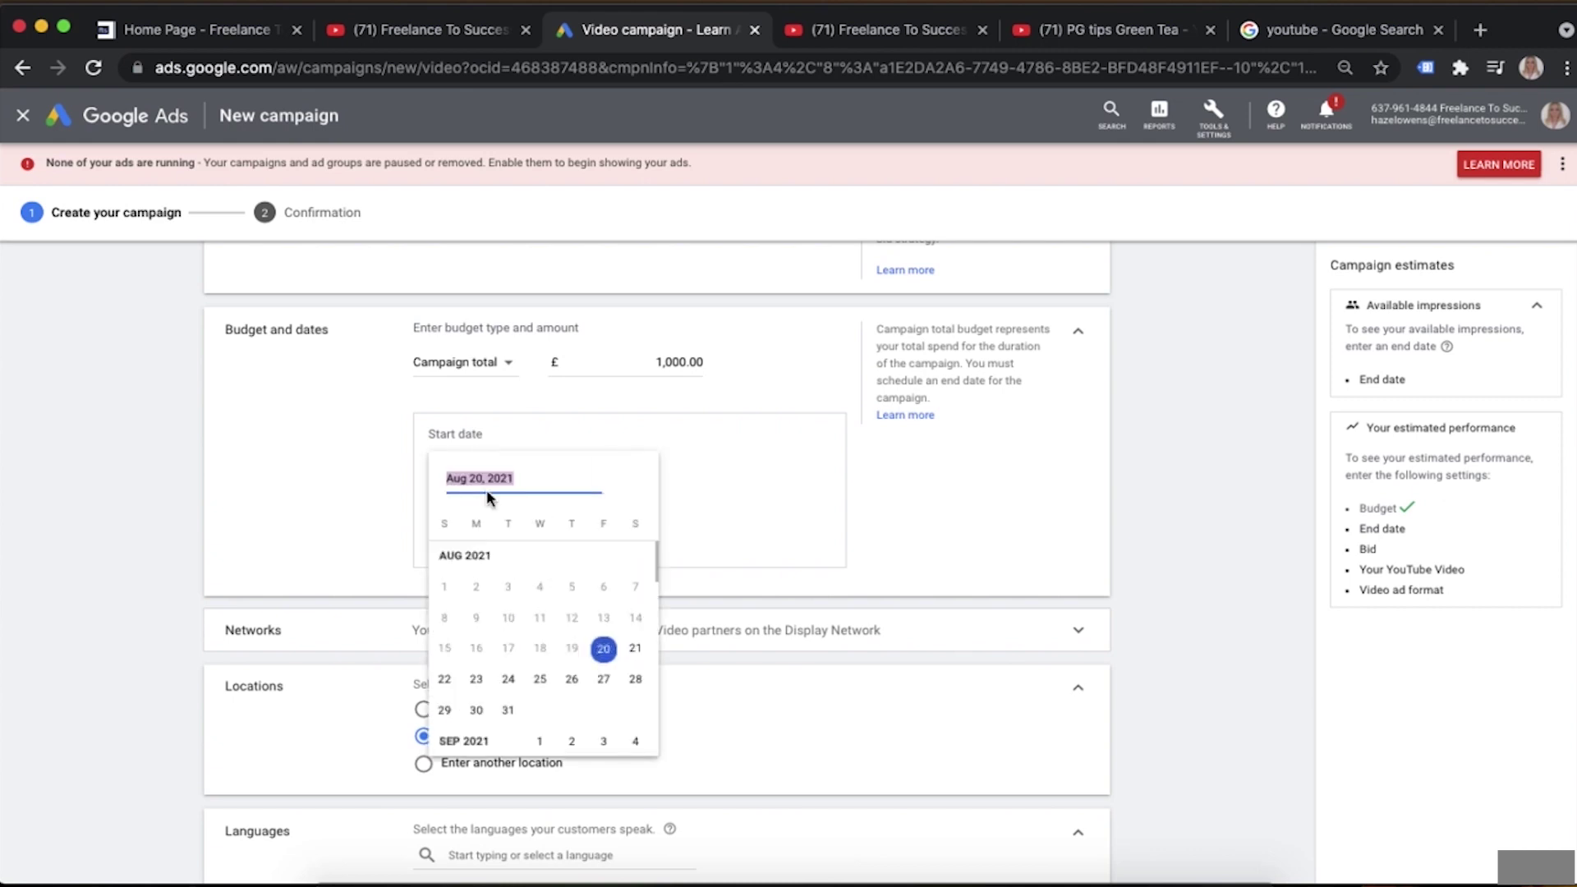
click(476, 682)
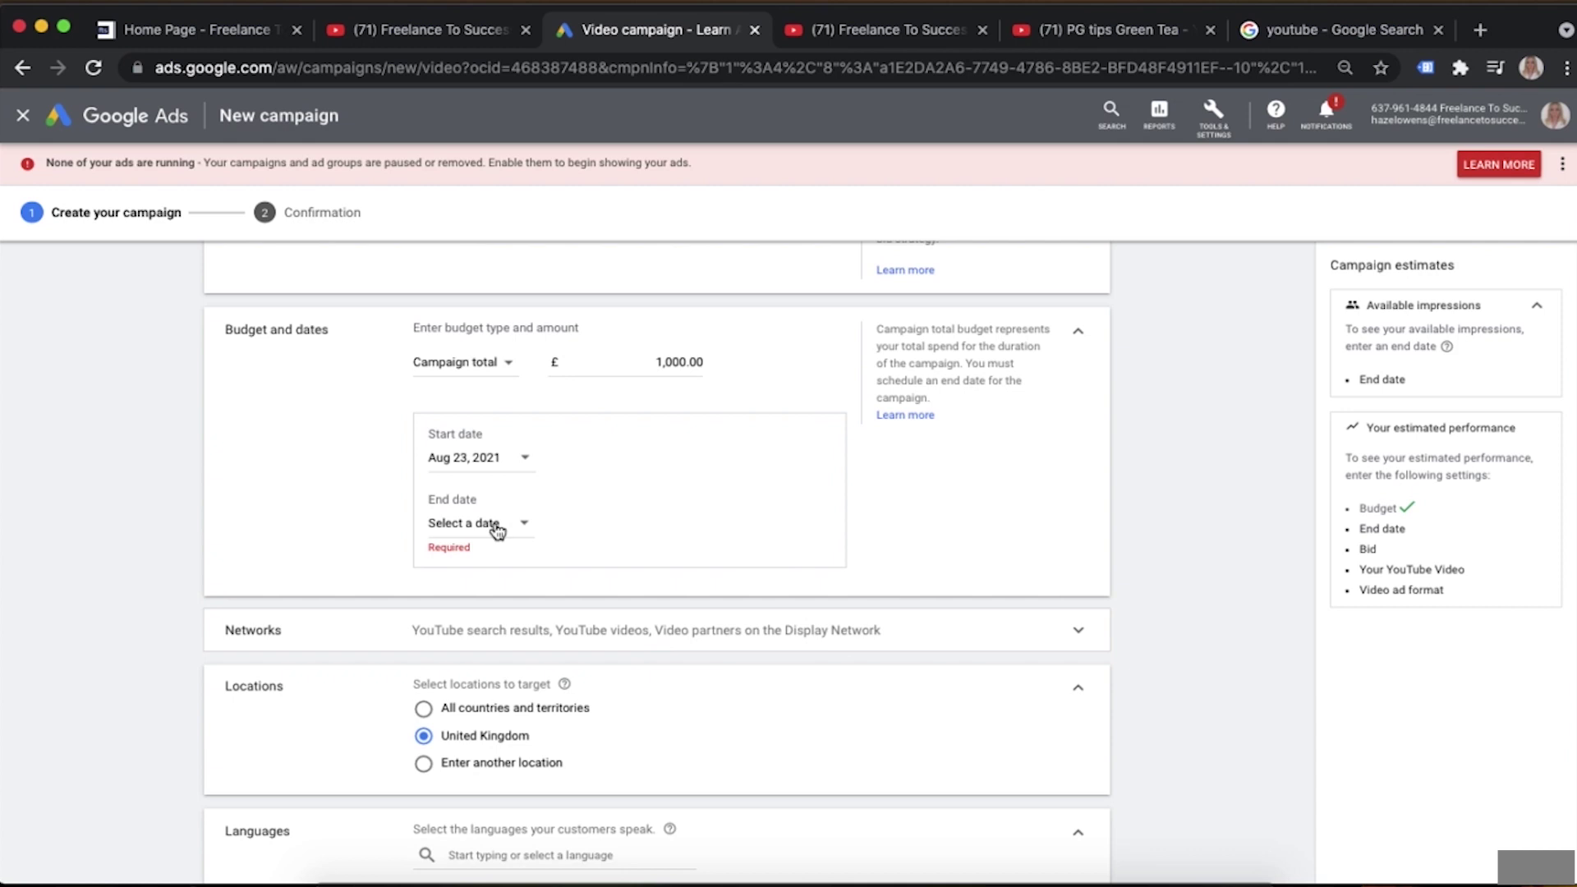
click(497, 526)
scroll(611, 673, down, 4)
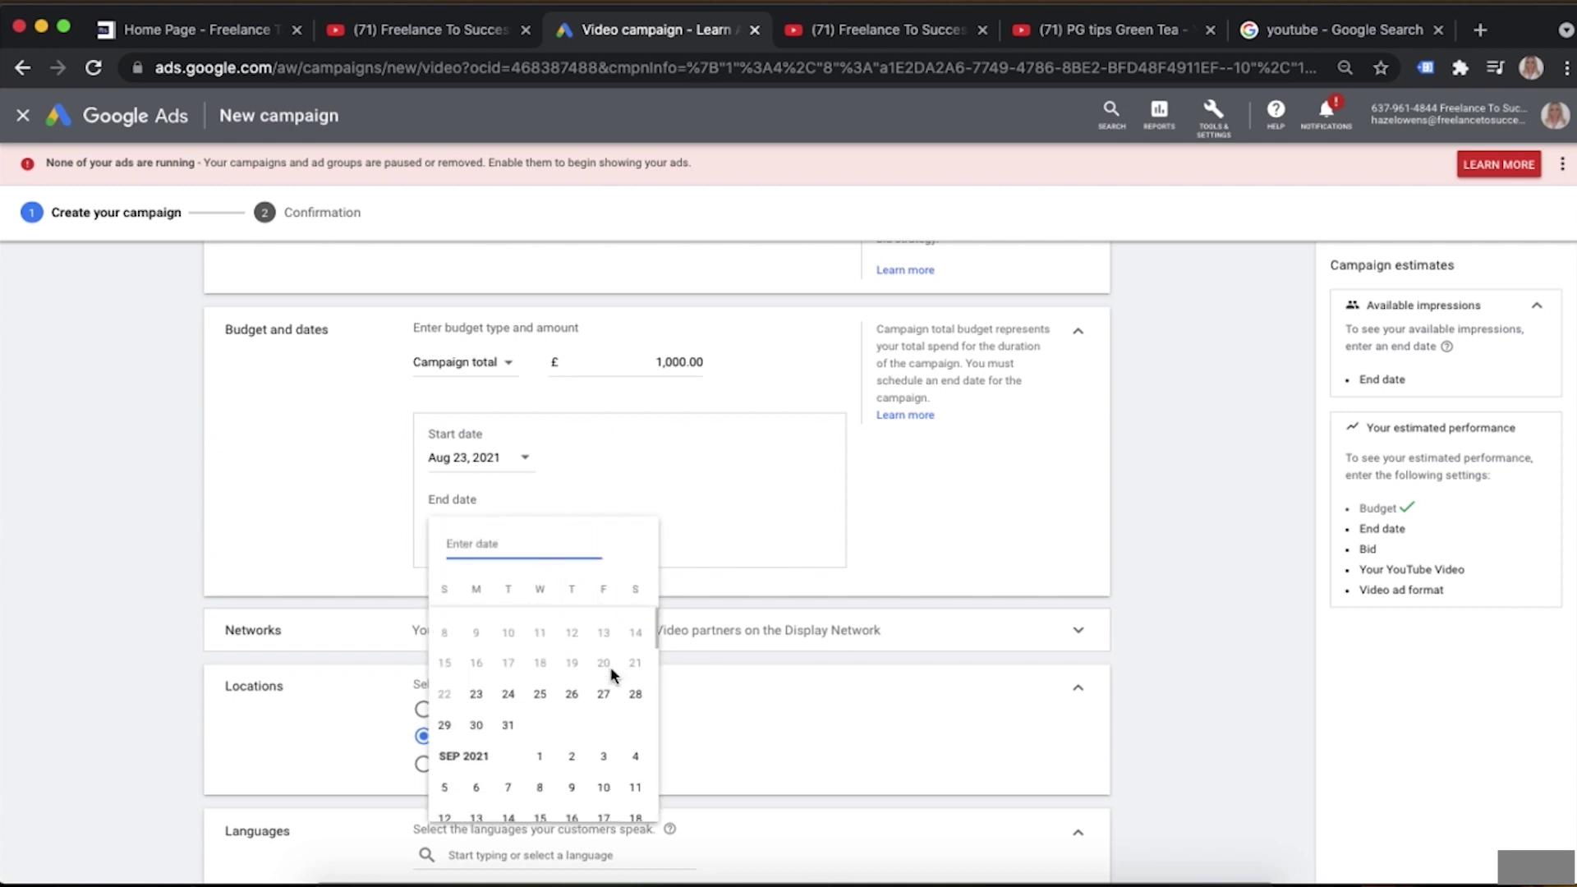
click(572, 684)
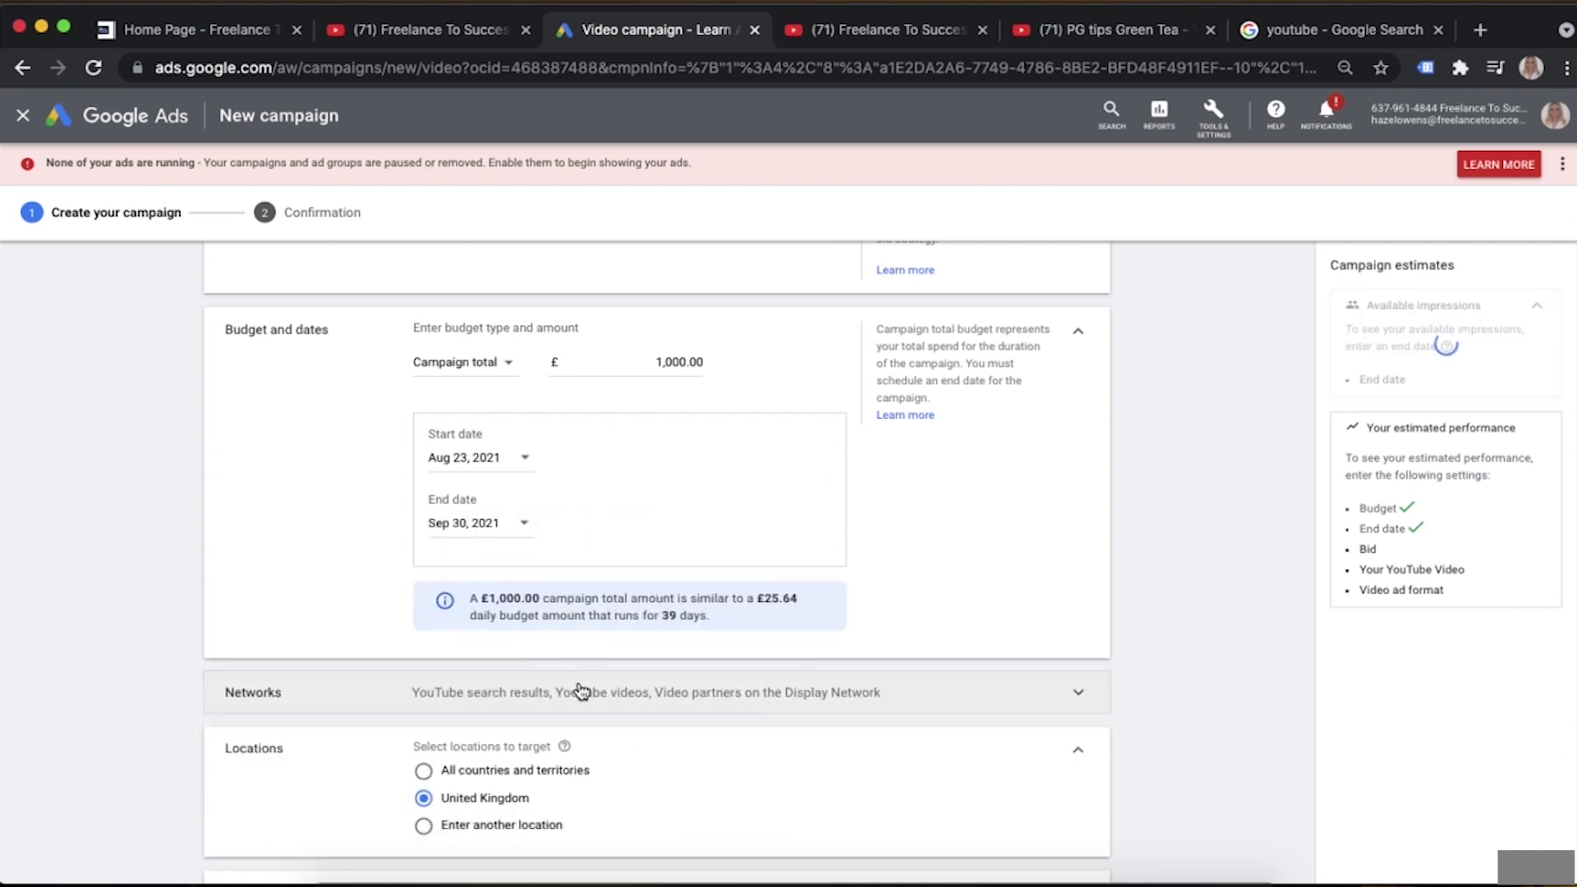
scroll(853, 530, down, 1)
scroll(852, 531, down, 1)
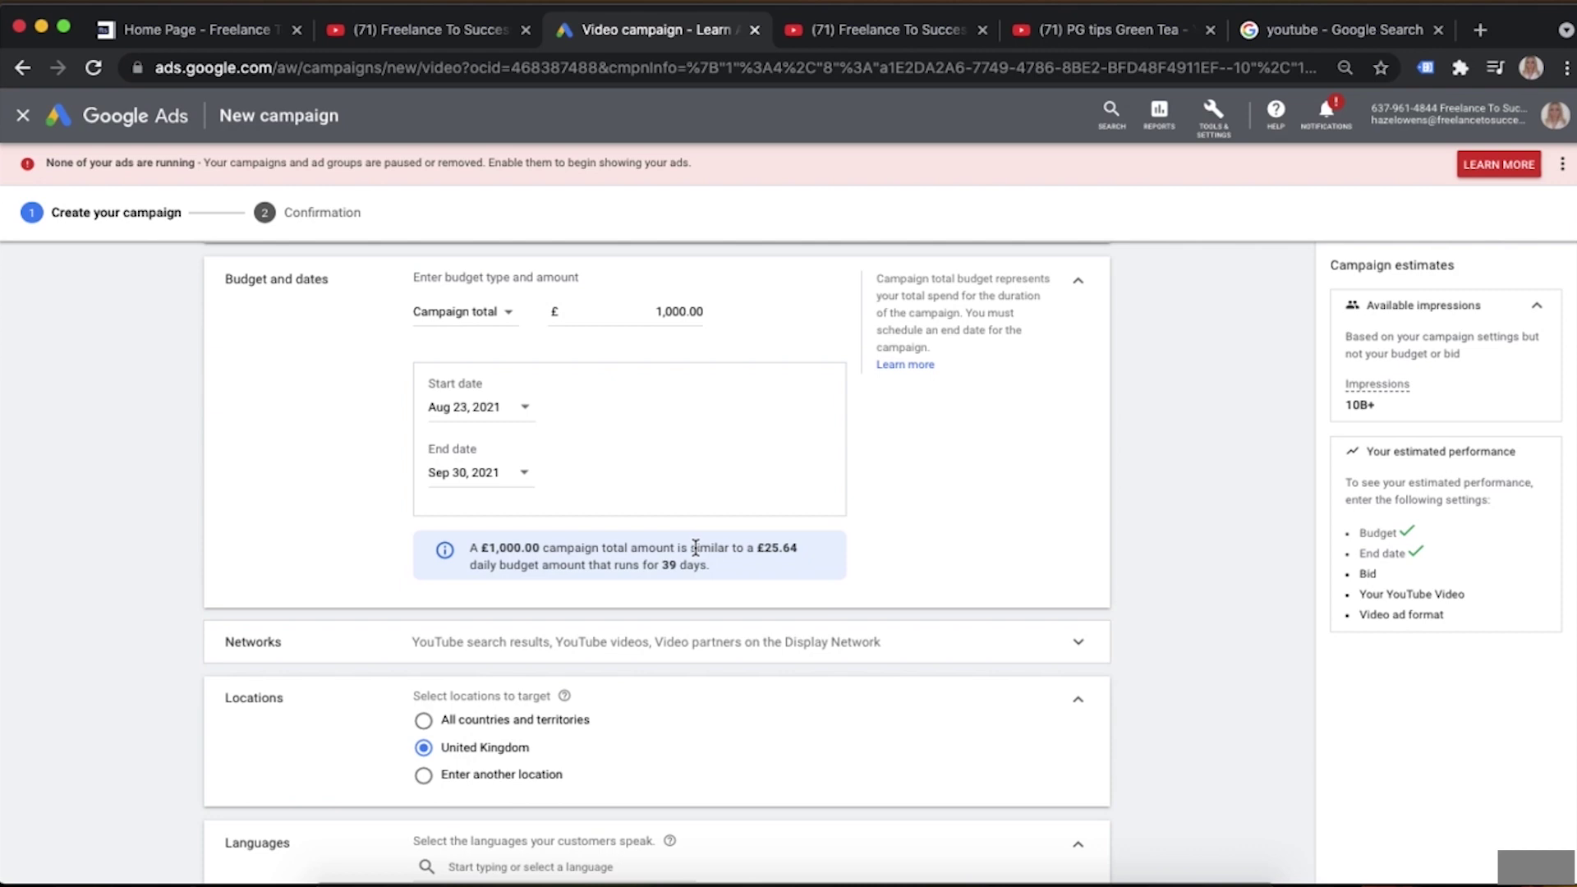
scroll(674, 563, up, 1)
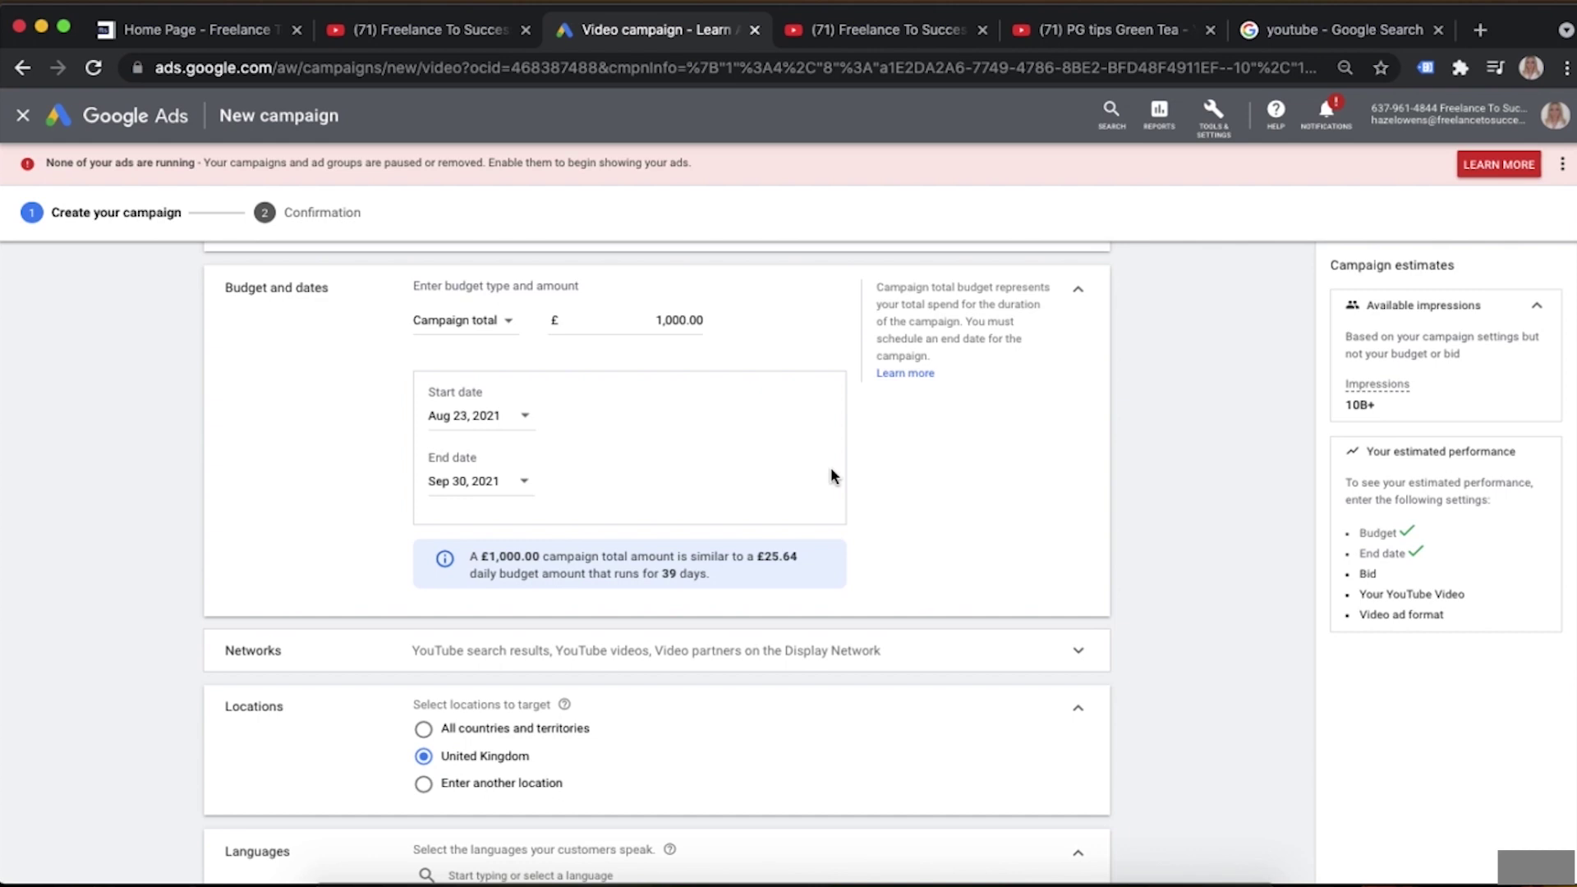
scroll(844, 476, down, 5)
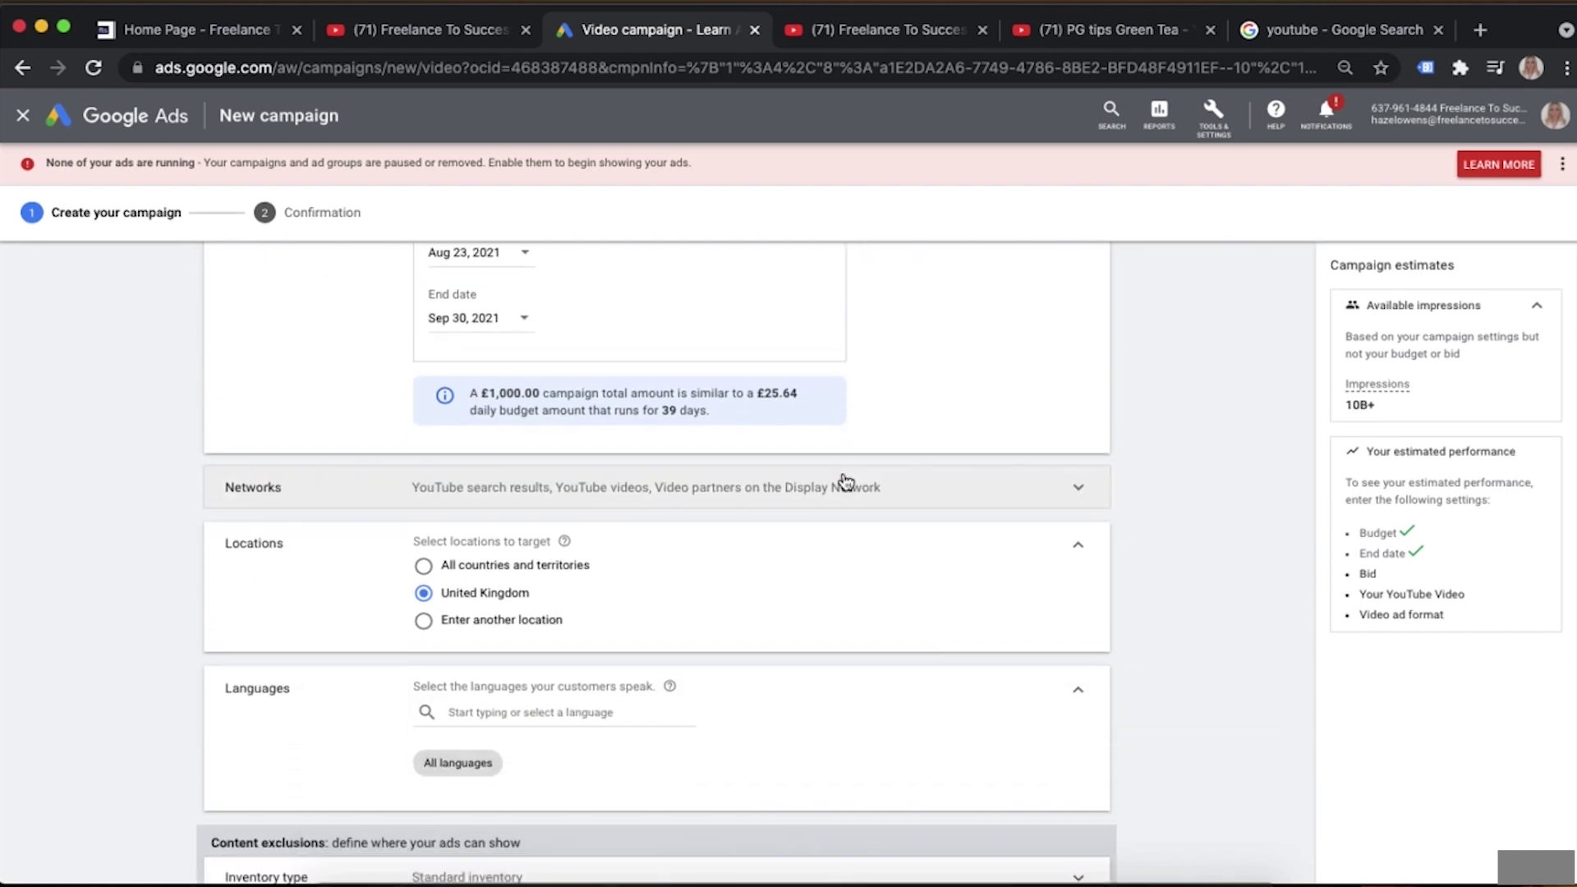
Review the campaign's Networks options, trying the YouTube videos option off and on again
scroll(843, 471, down, 3)
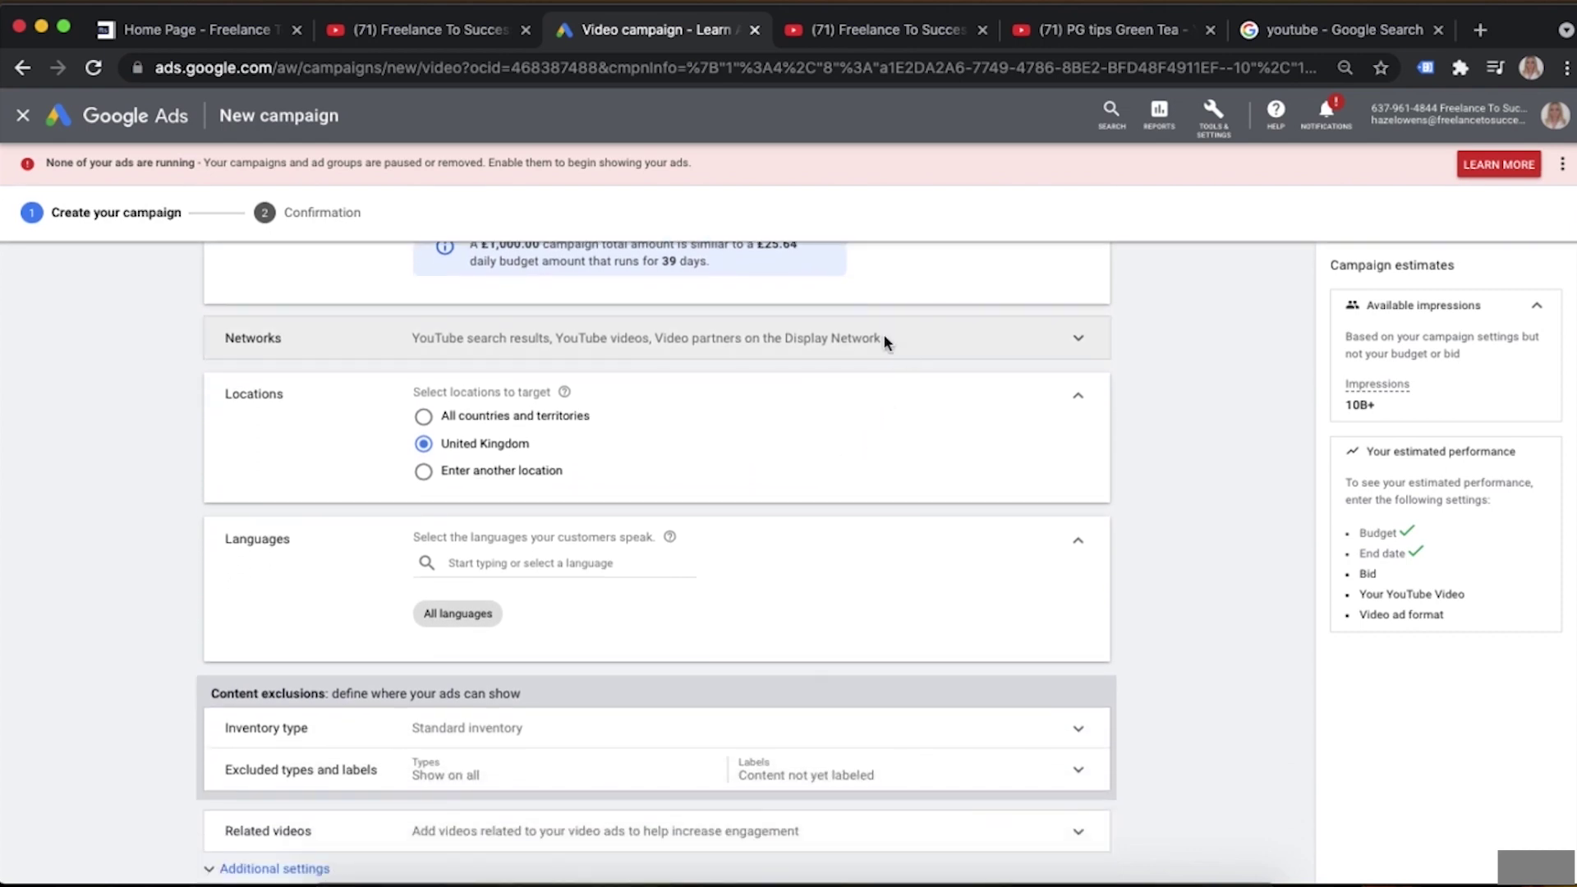
click(885, 342)
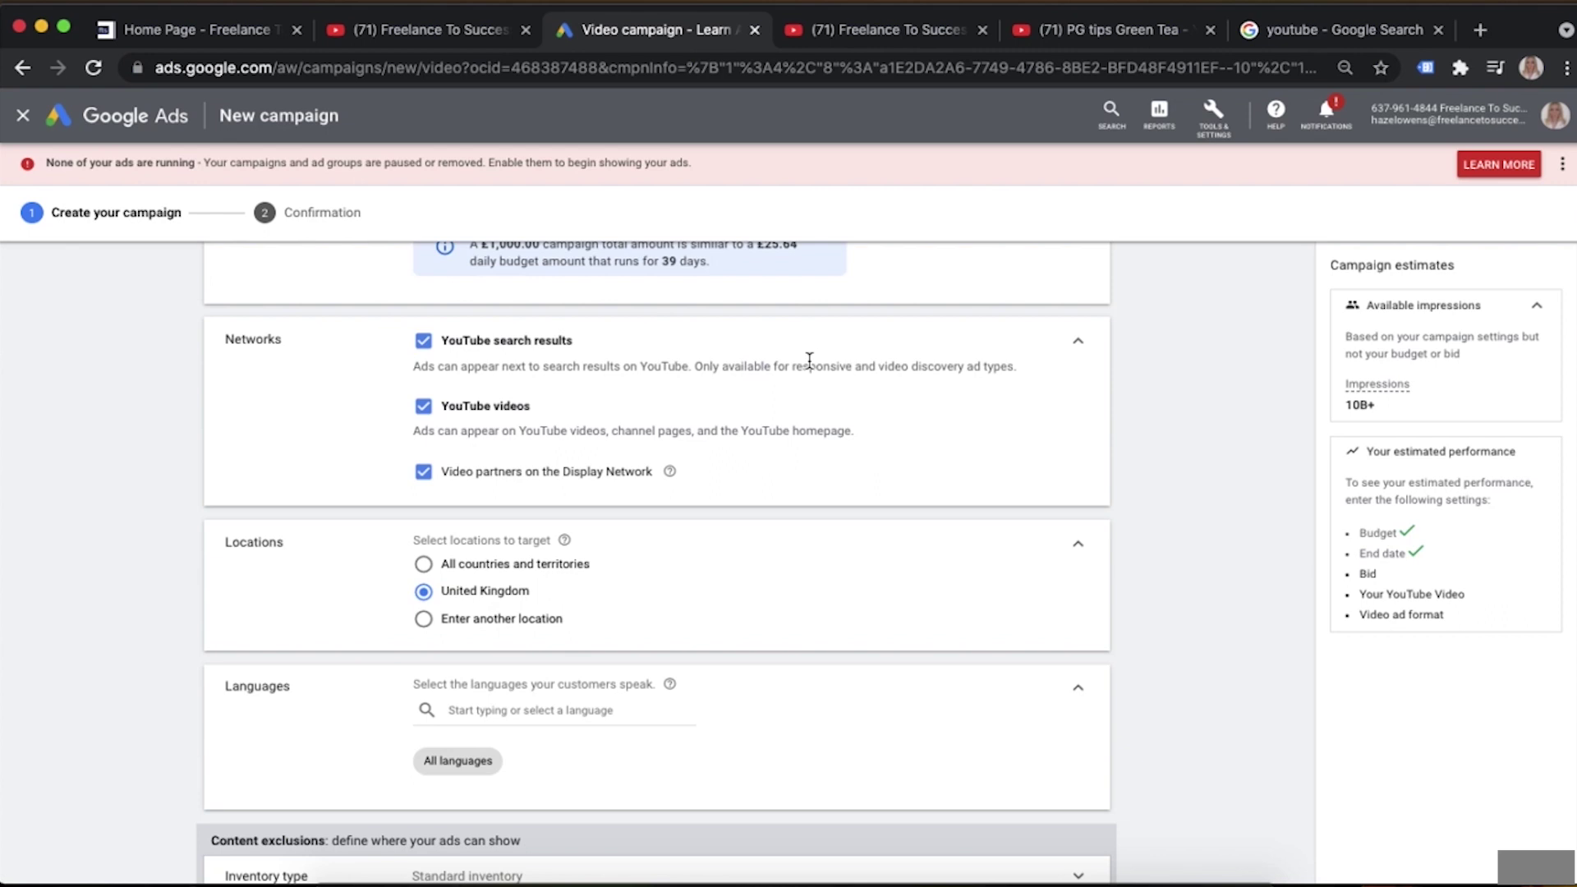
click(424, 410)
click(423, 408)
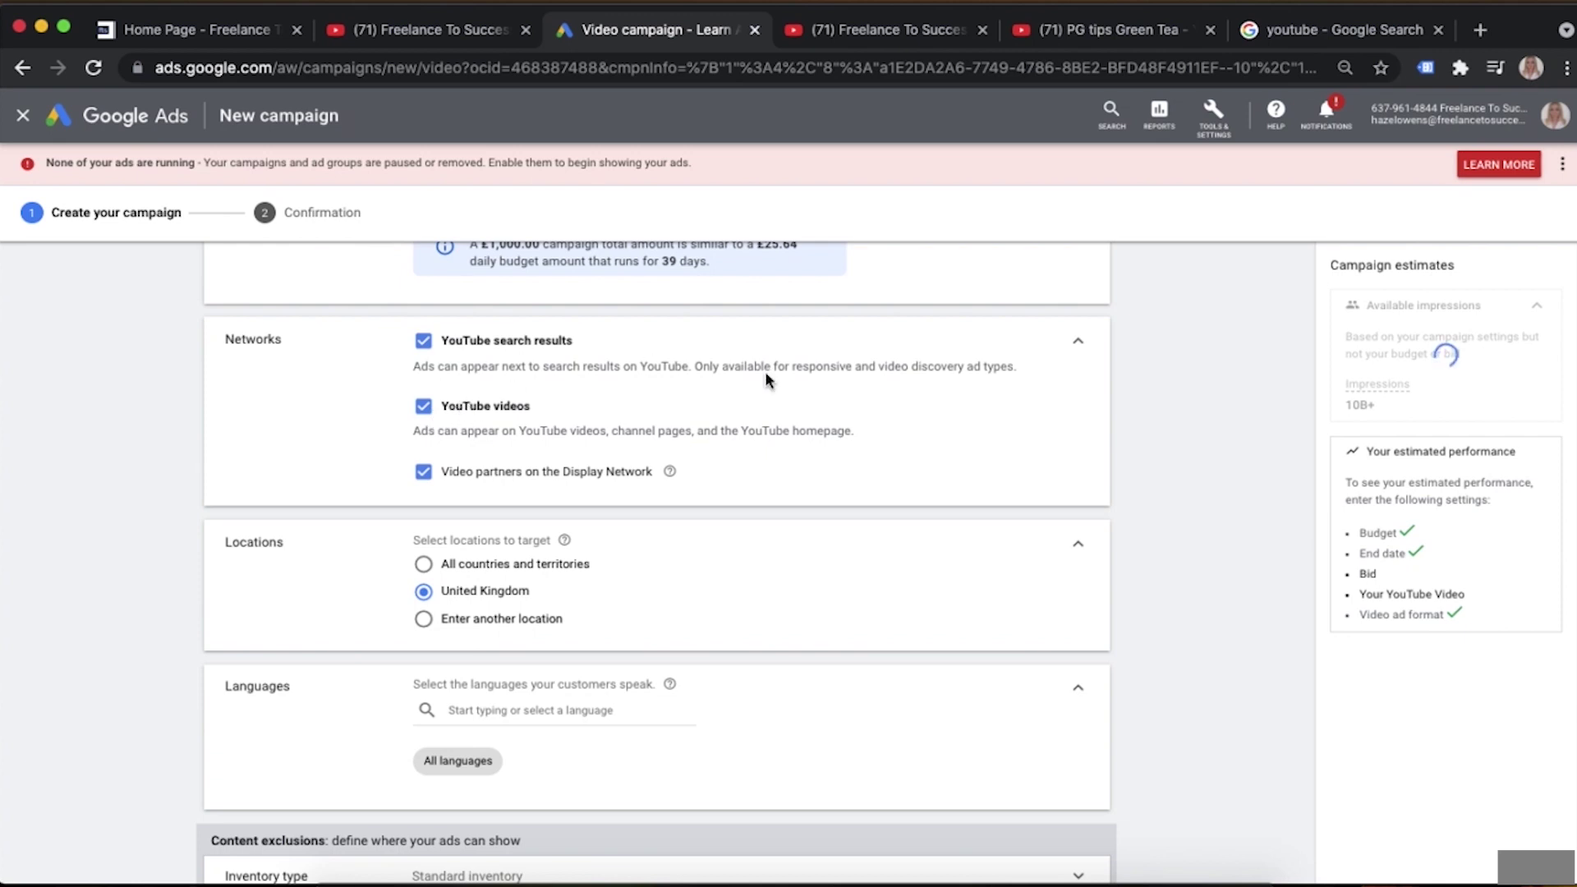
click(1078, 343)
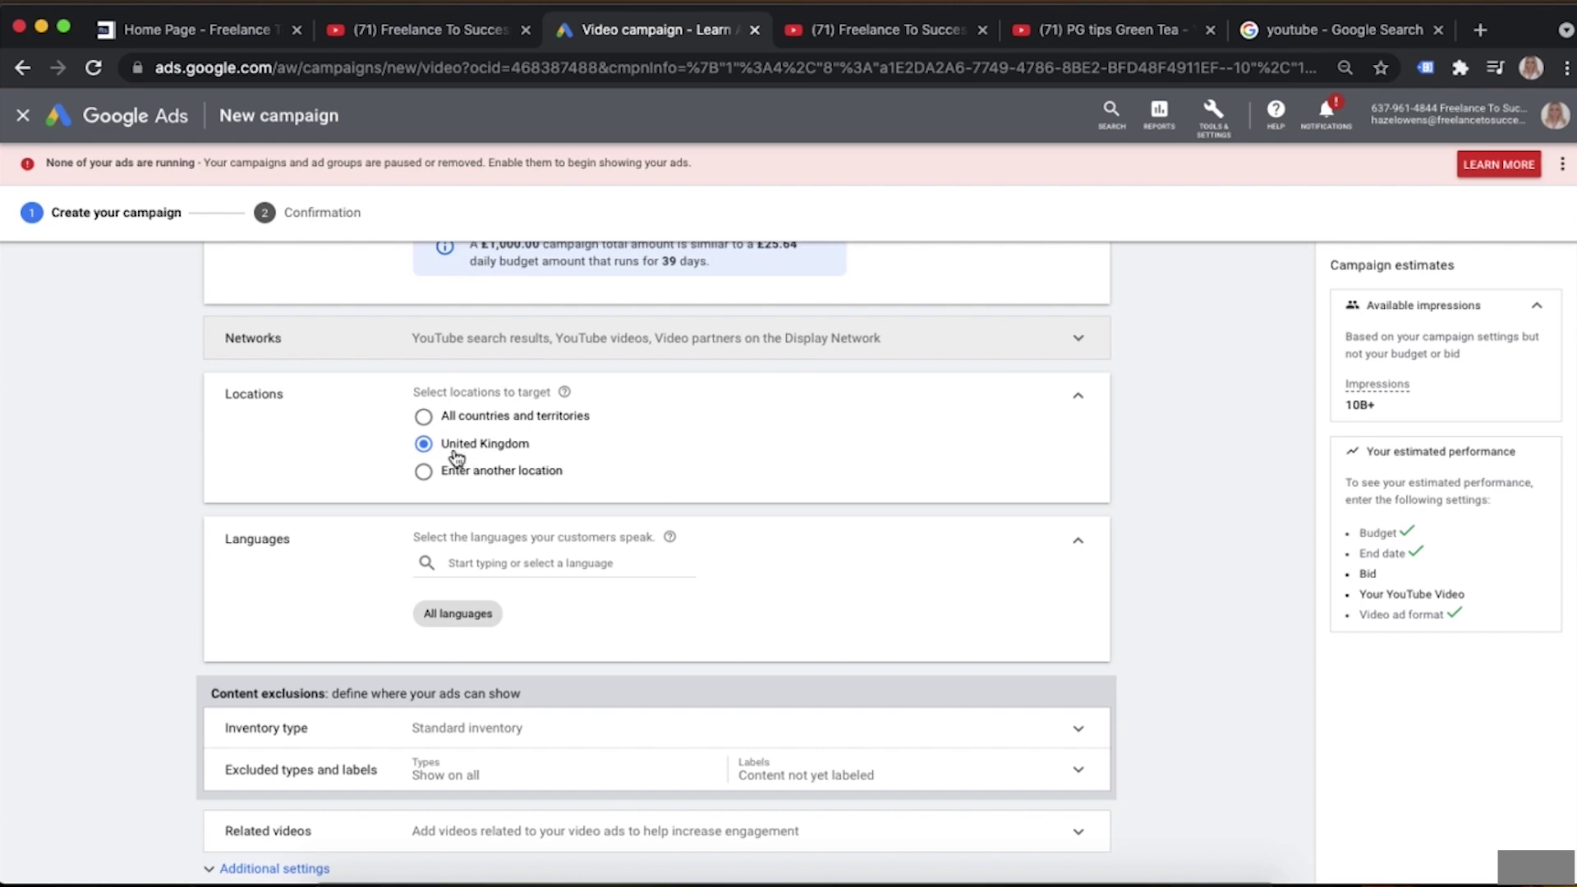
Target customers who speak English in the campaign's language settings
scroll(694, 448, down, 1)
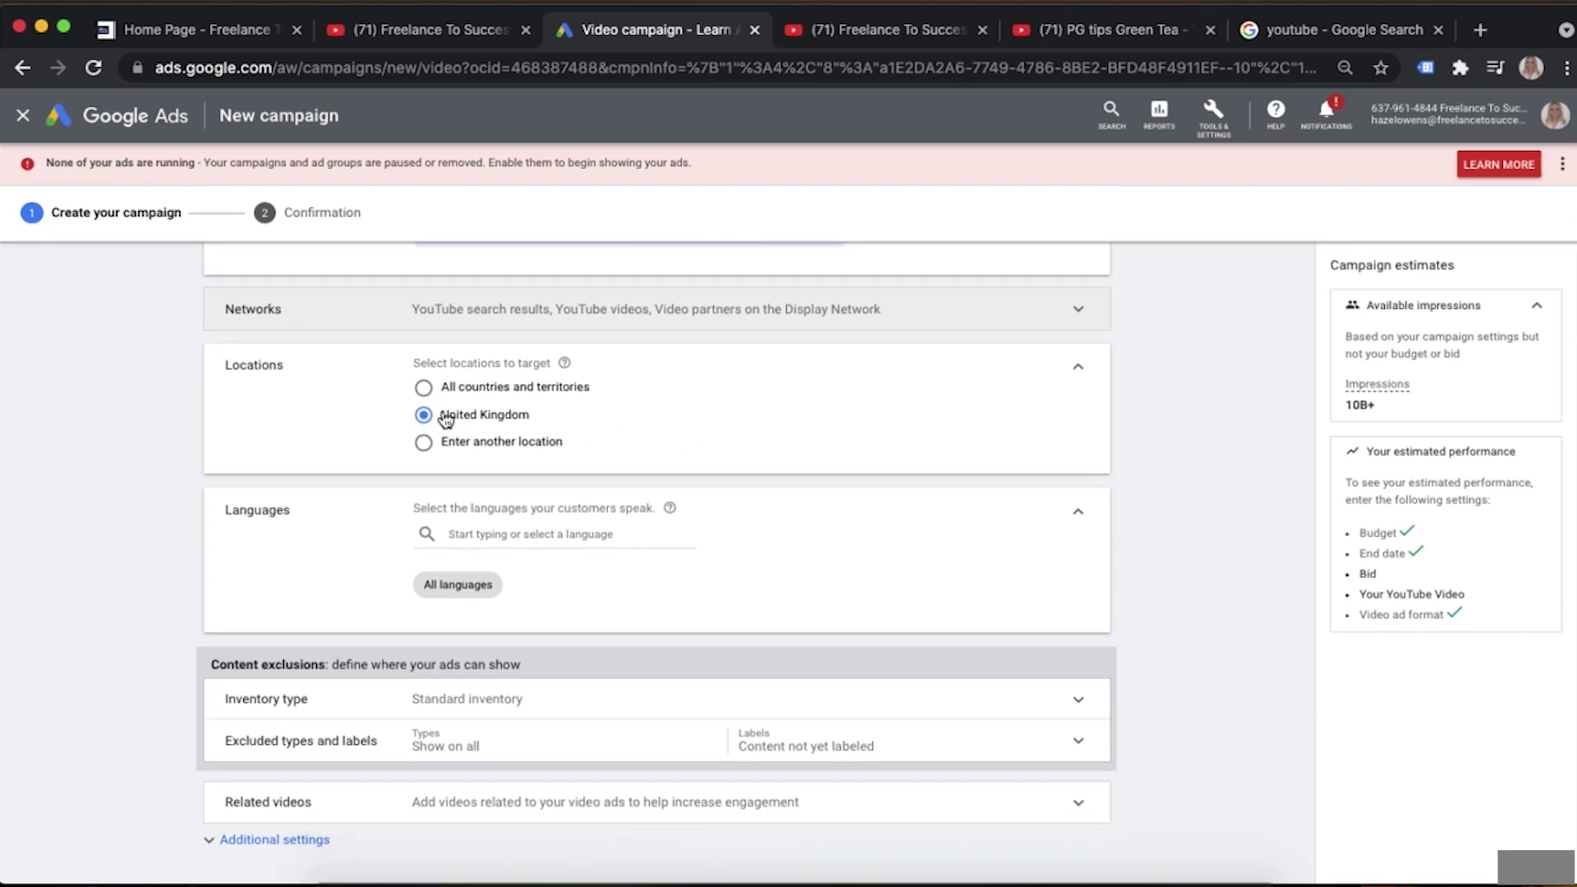
scroll(726, 423, down, 2)
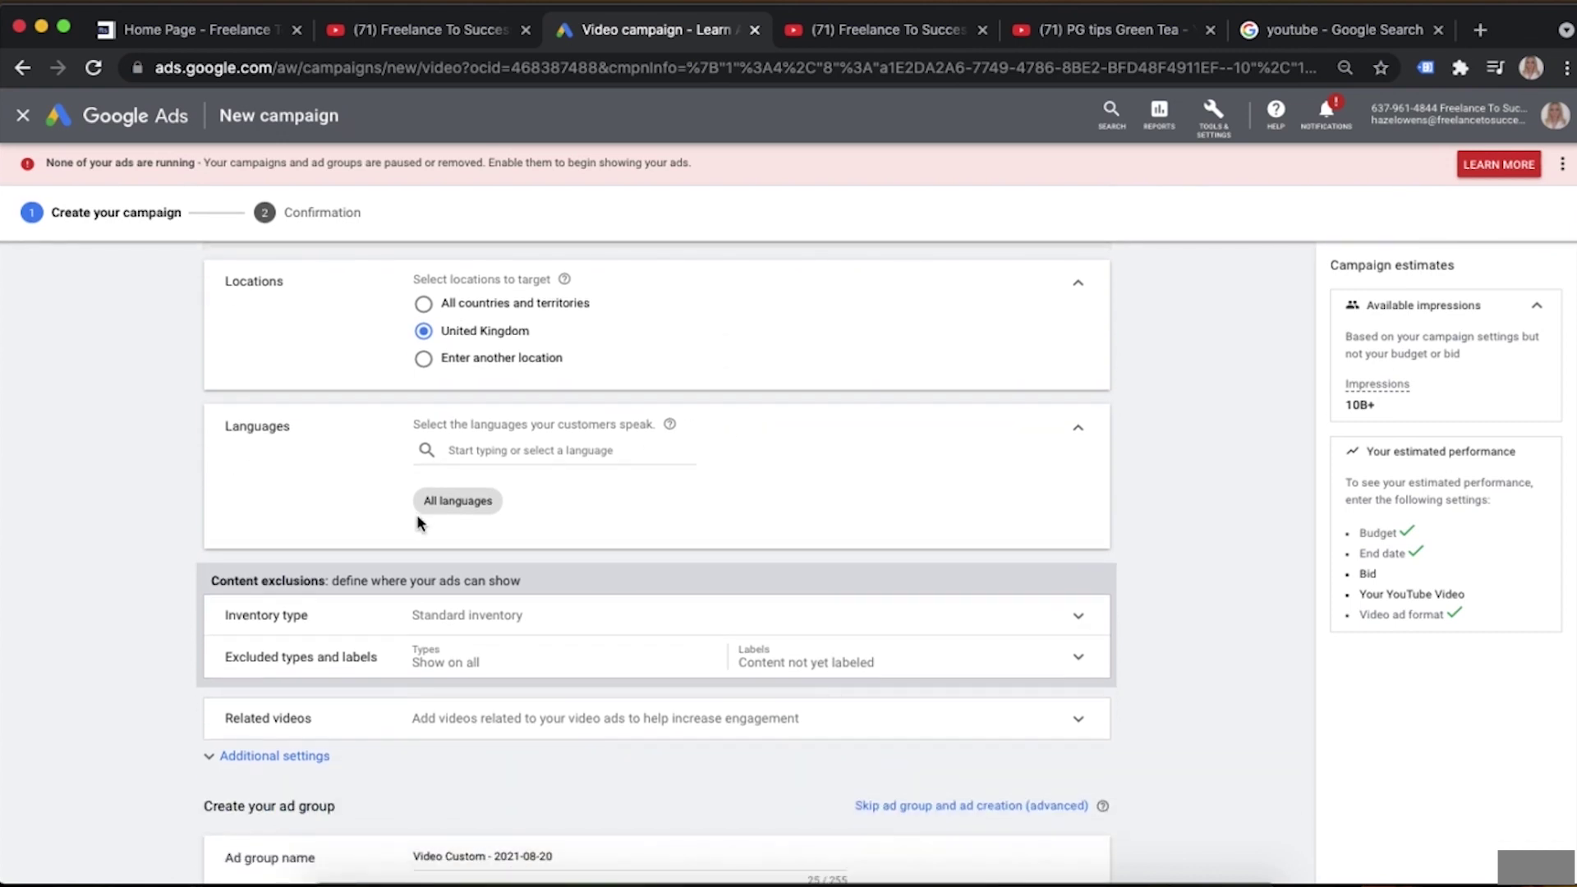
scroll(539, 503, down, 2)
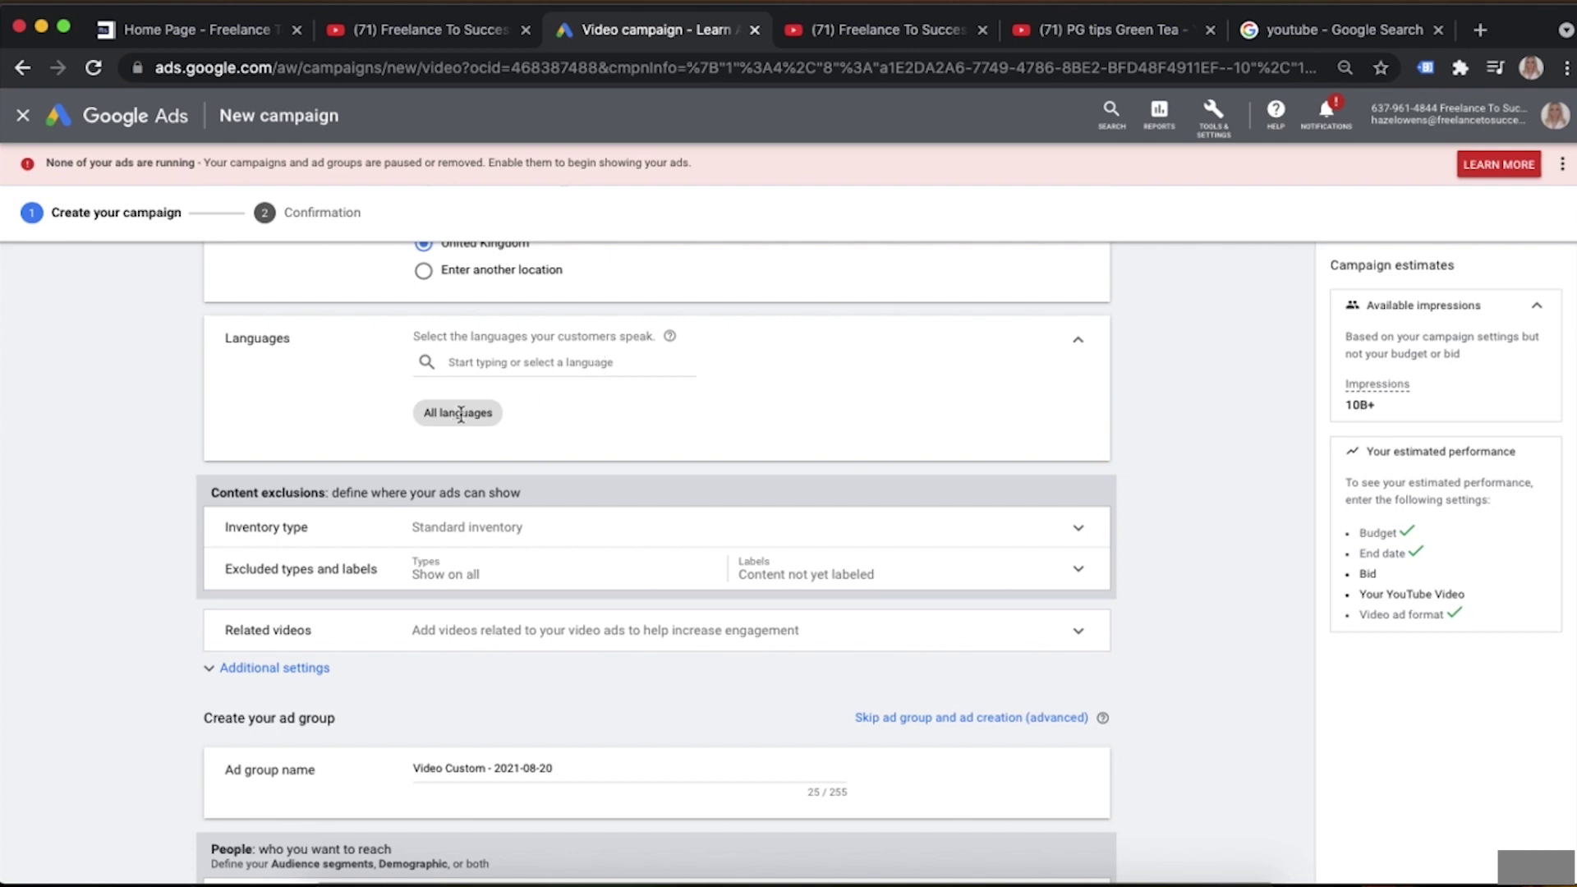
click(493, 365)
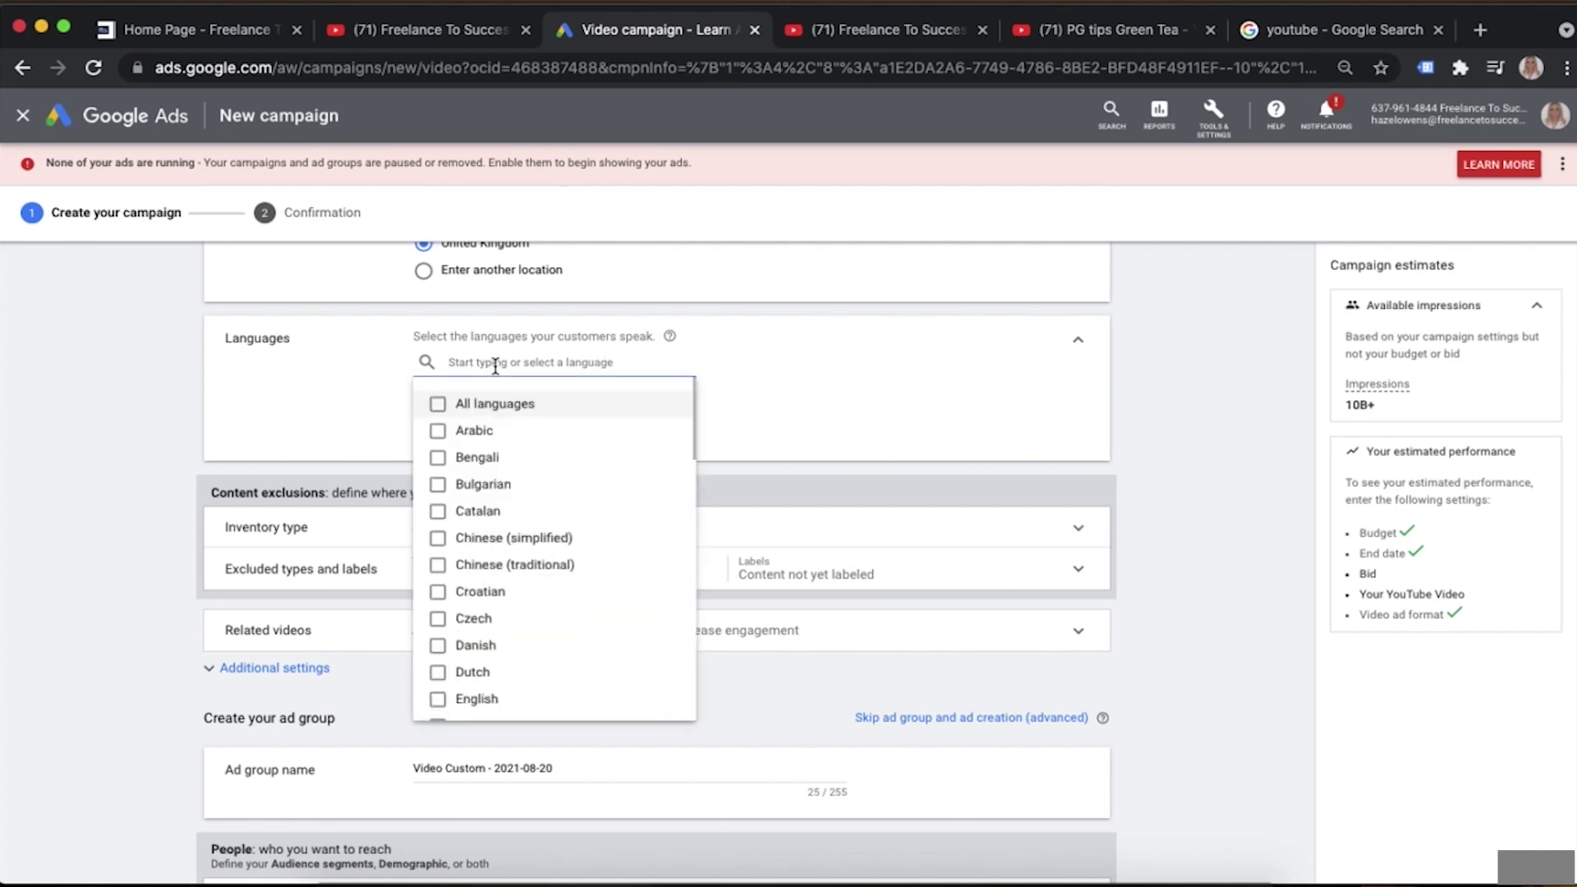
text(eng)
click(670, 417)
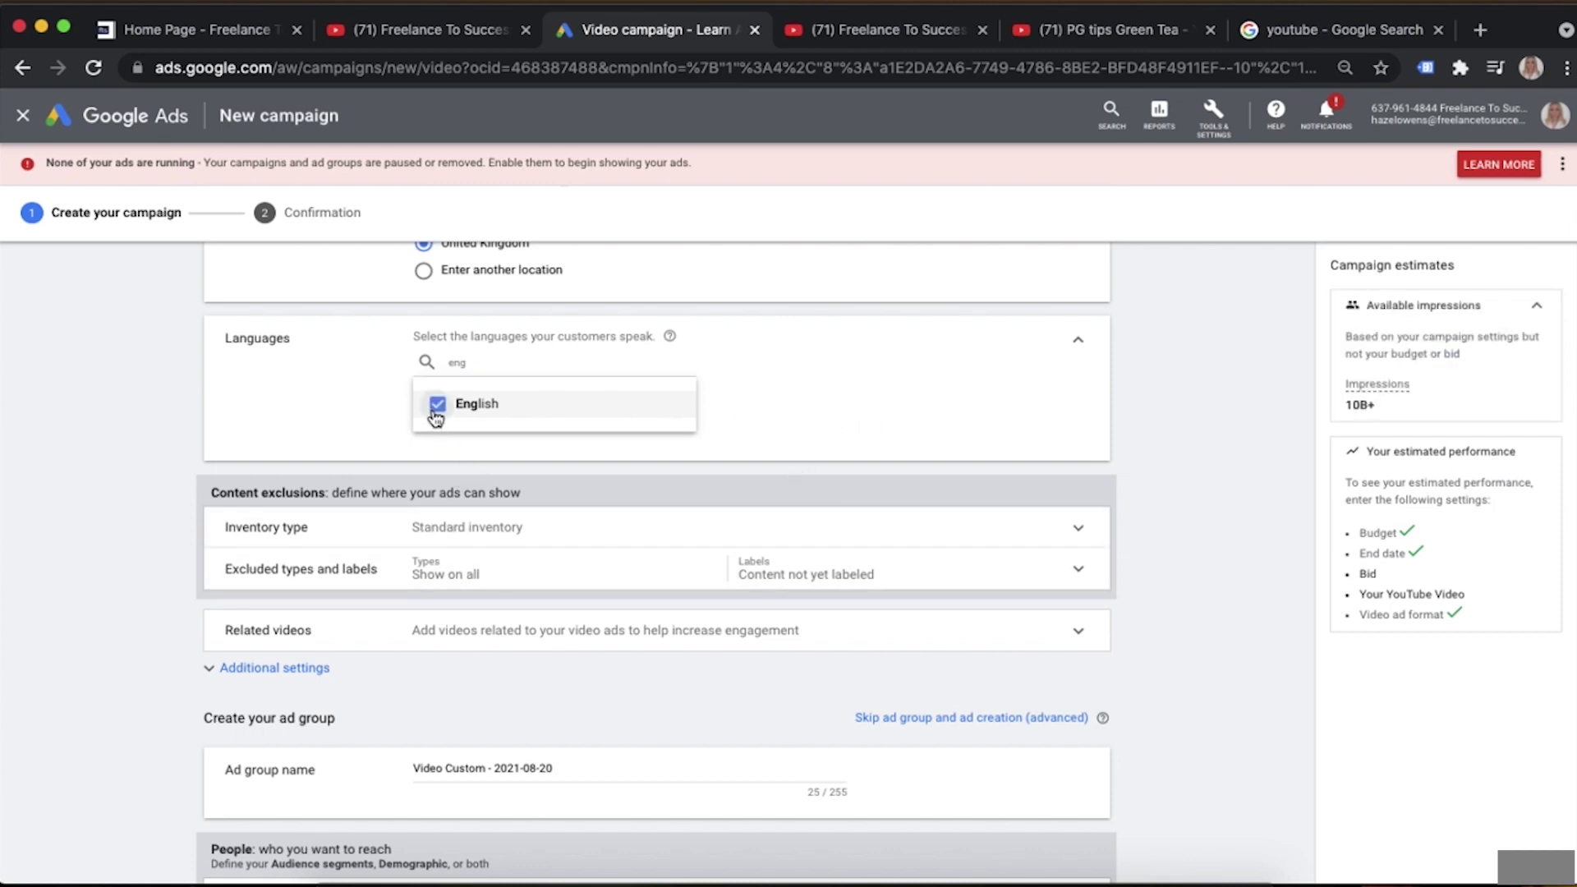
click(876, 436)
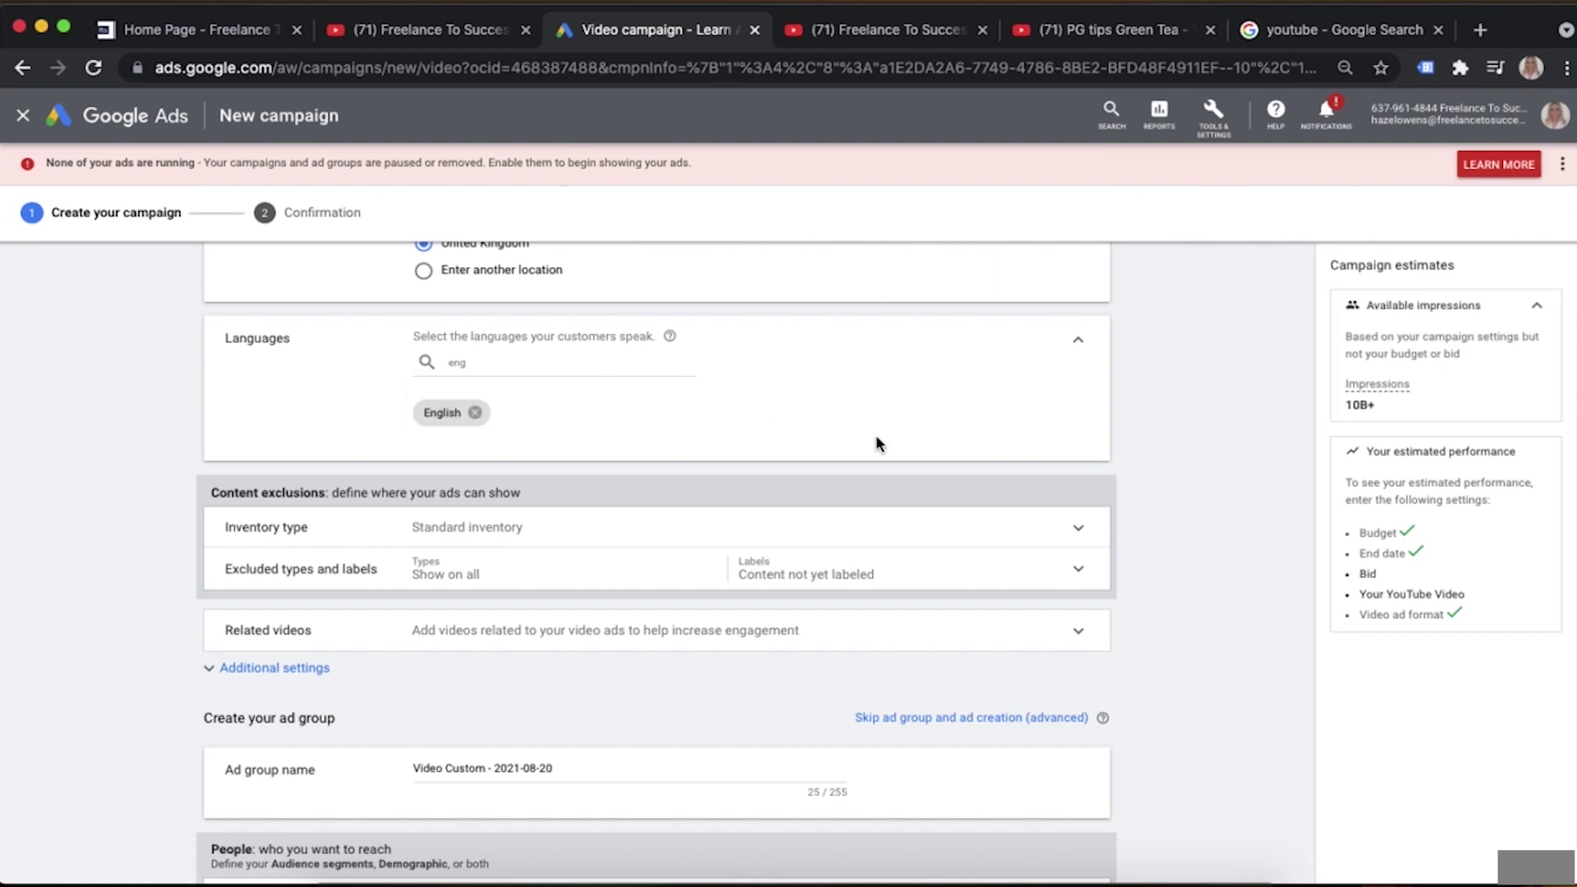
Review the inventory type options under the campaign's content exclusions
scroll(875, 435, down, 3)
scroll(874, 444, down, 1)
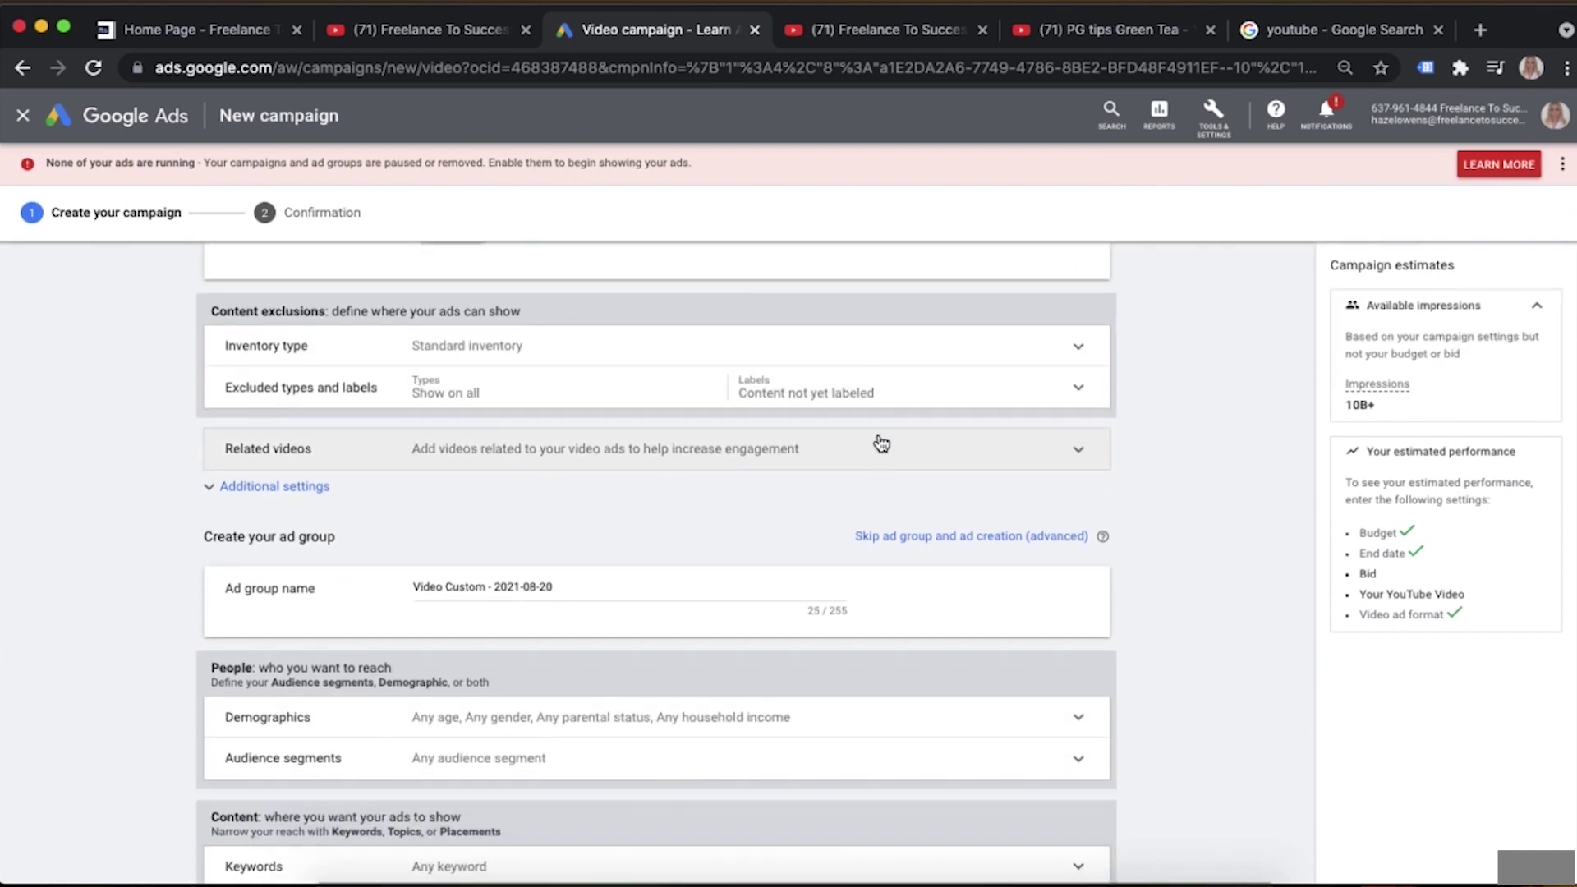
click(1046, 345)
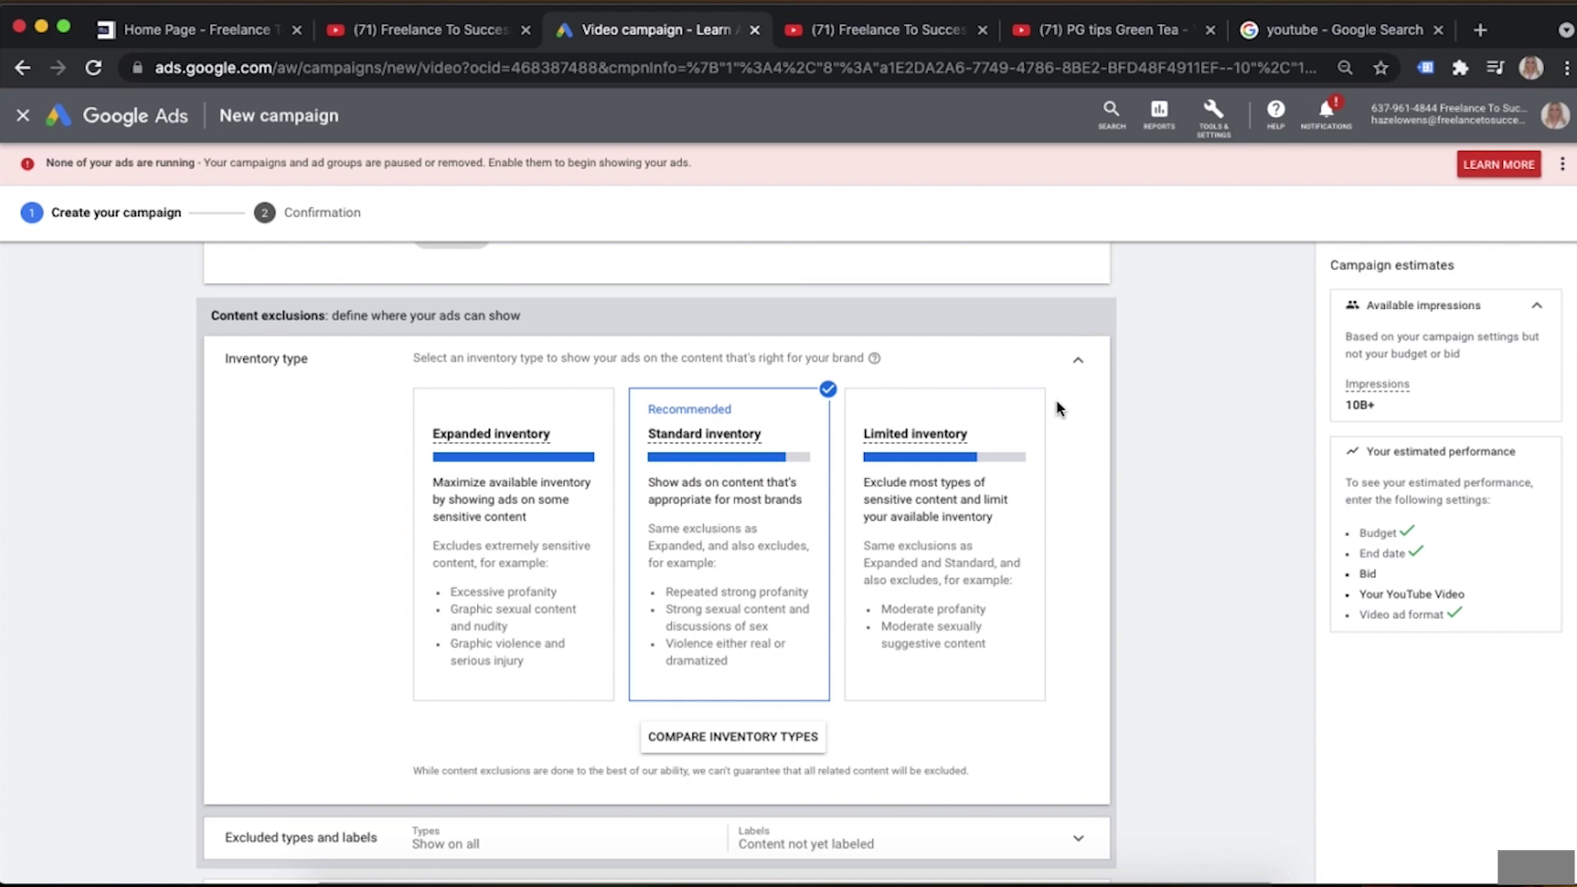
click(1081, 365)
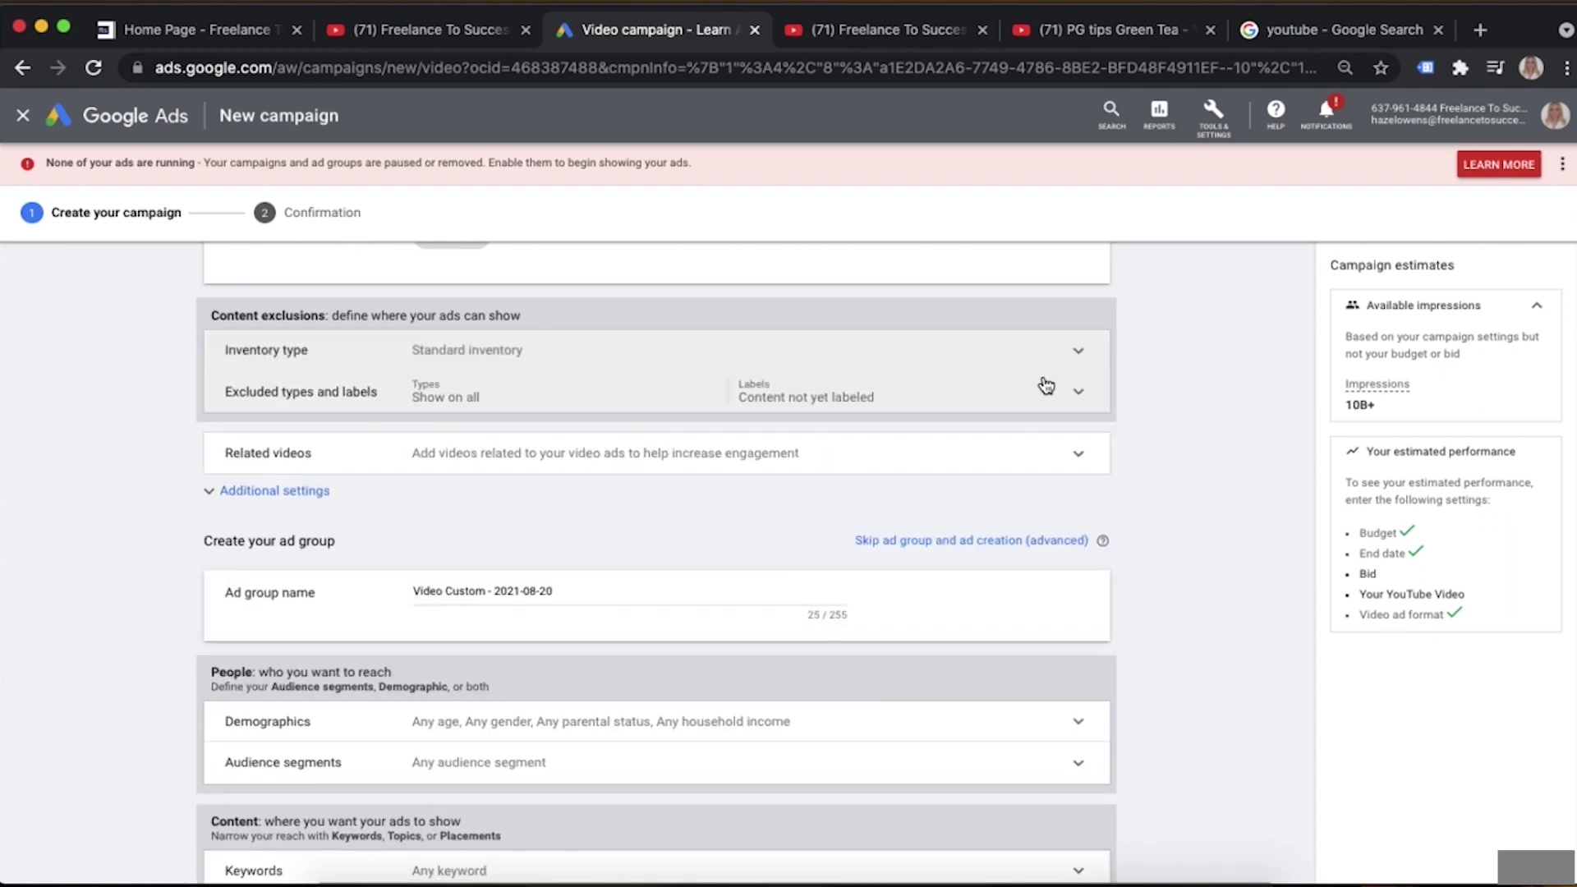
Replace the default ad group name with "Ad group 1"
scroll(1045, 382, down, 4)
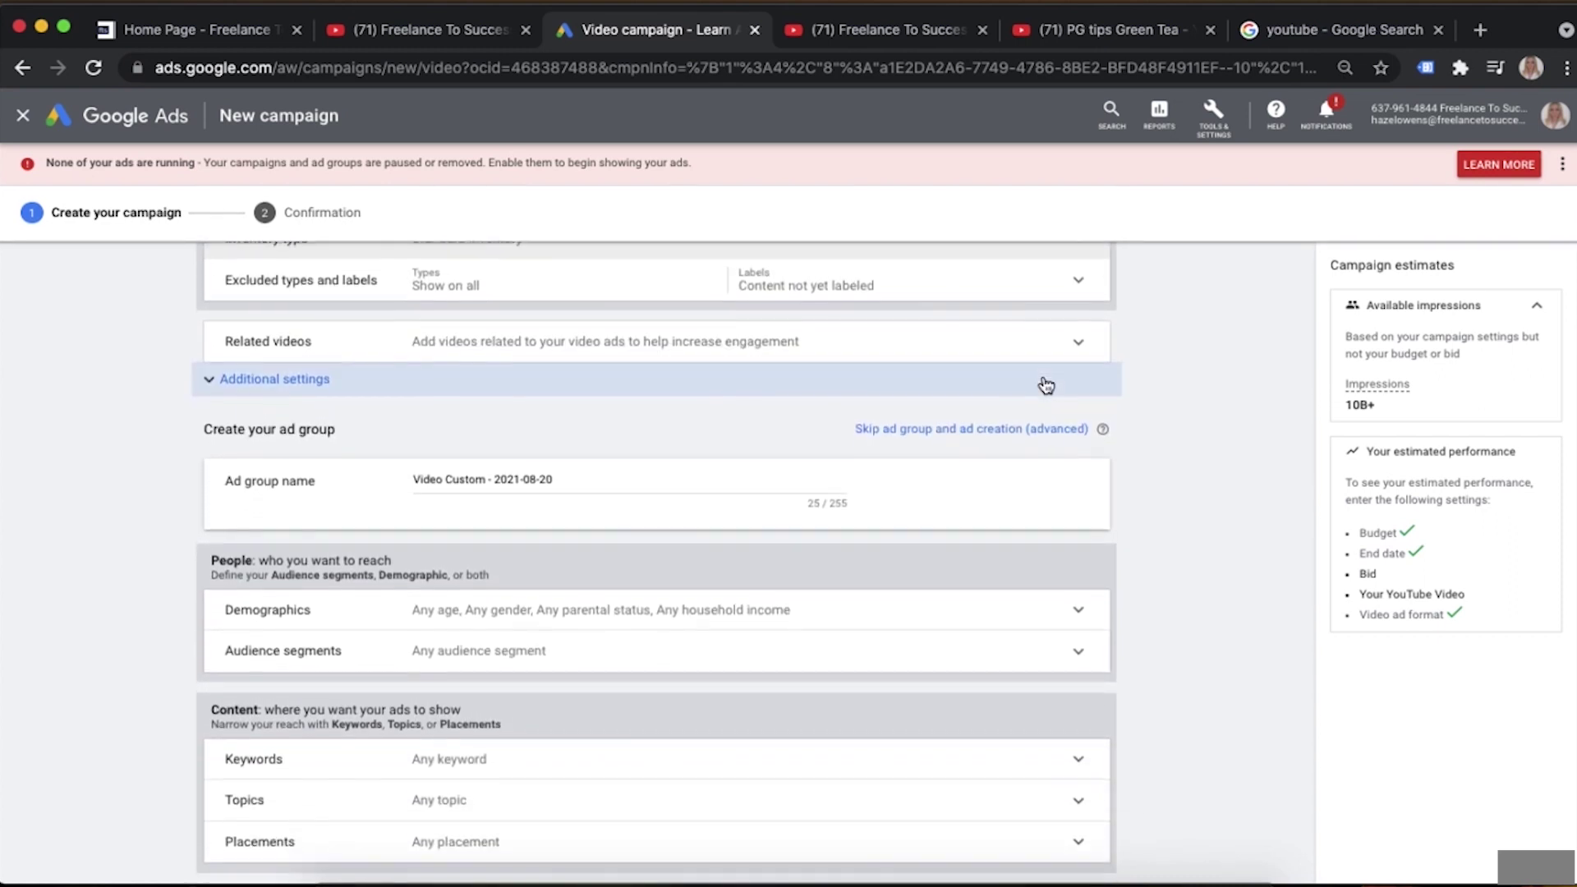
scroll(1044, 378, down, 1)
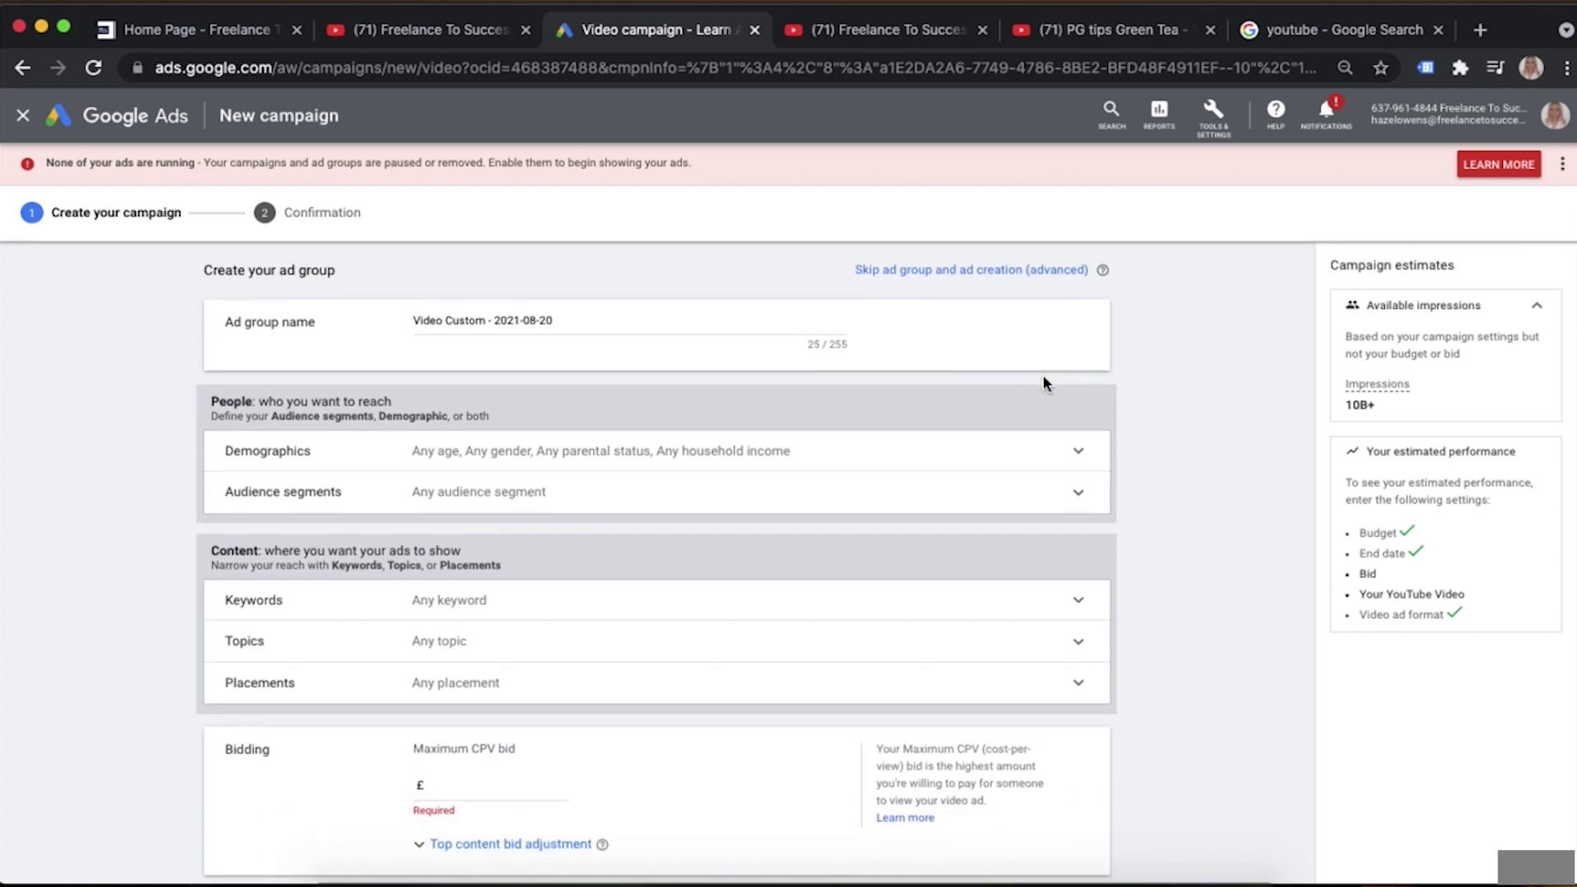
scroll(1044, 378, down, 1)
click(582, 285)
key(super+a)
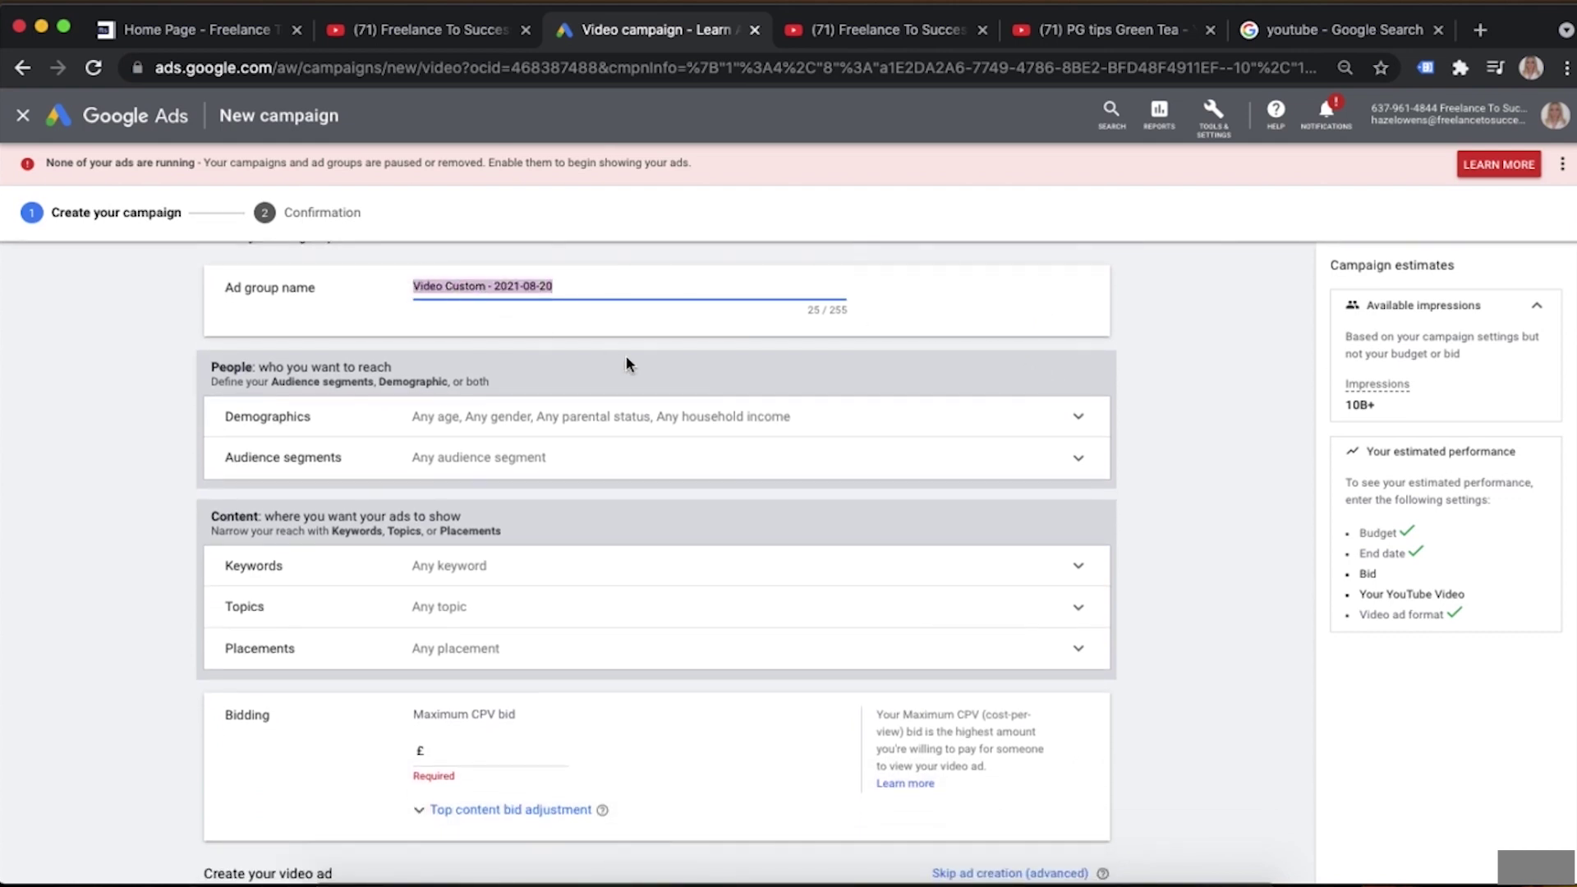
text(Ad grou)
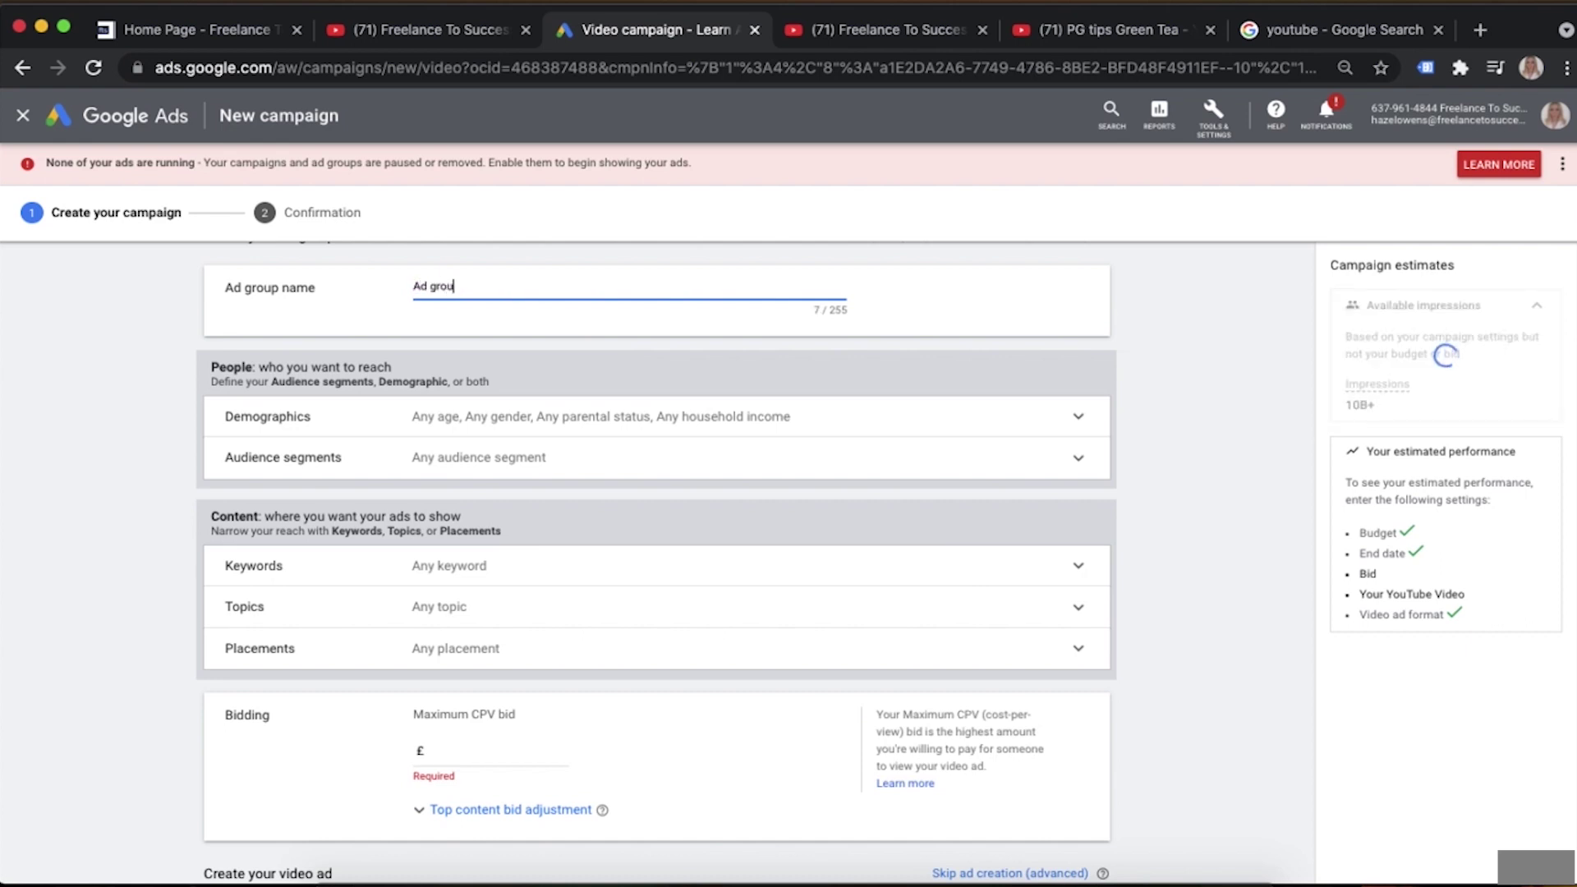
text(p 1)
Look over the ad group's people and content targeting sections, including the audience segments
scroll(878, 405, down, 1)
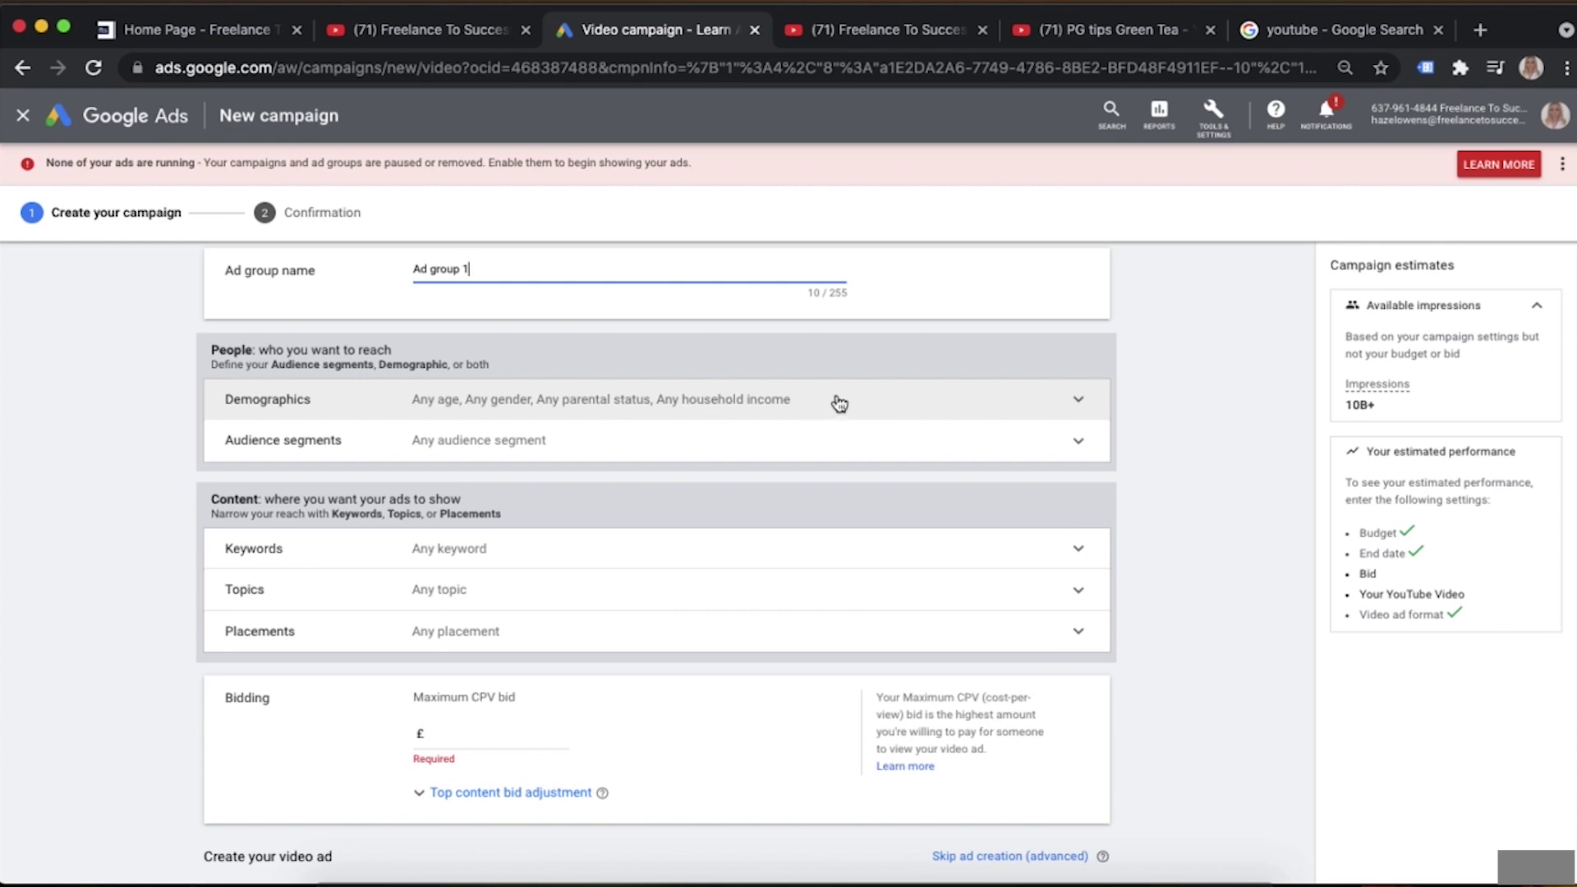
scroll(840, 403, down, 3)
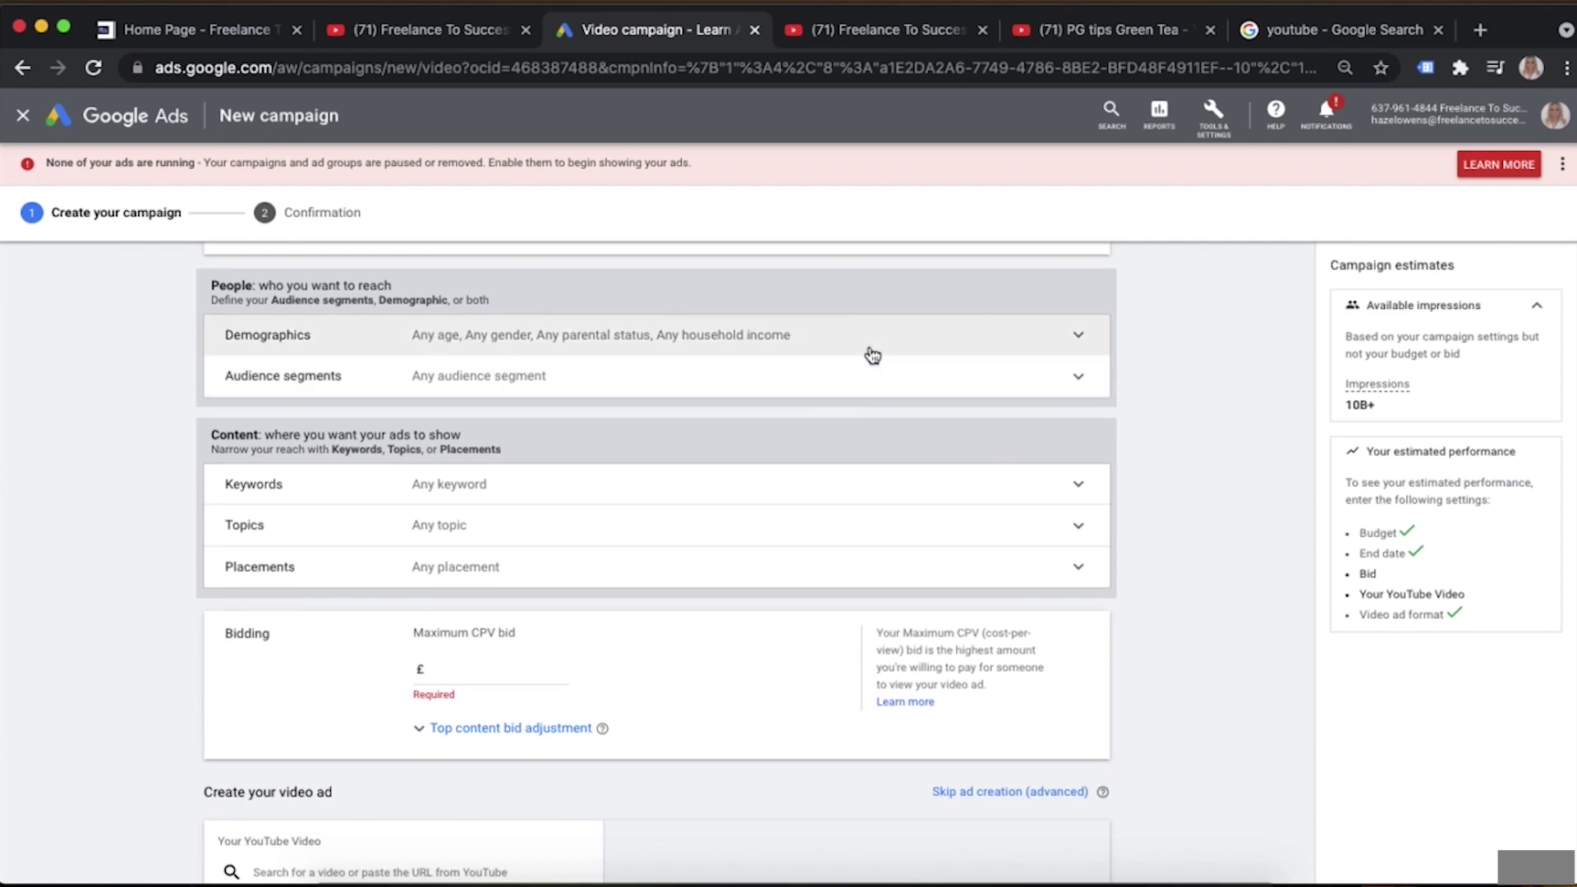
scroll(1134, 412, up, 5)
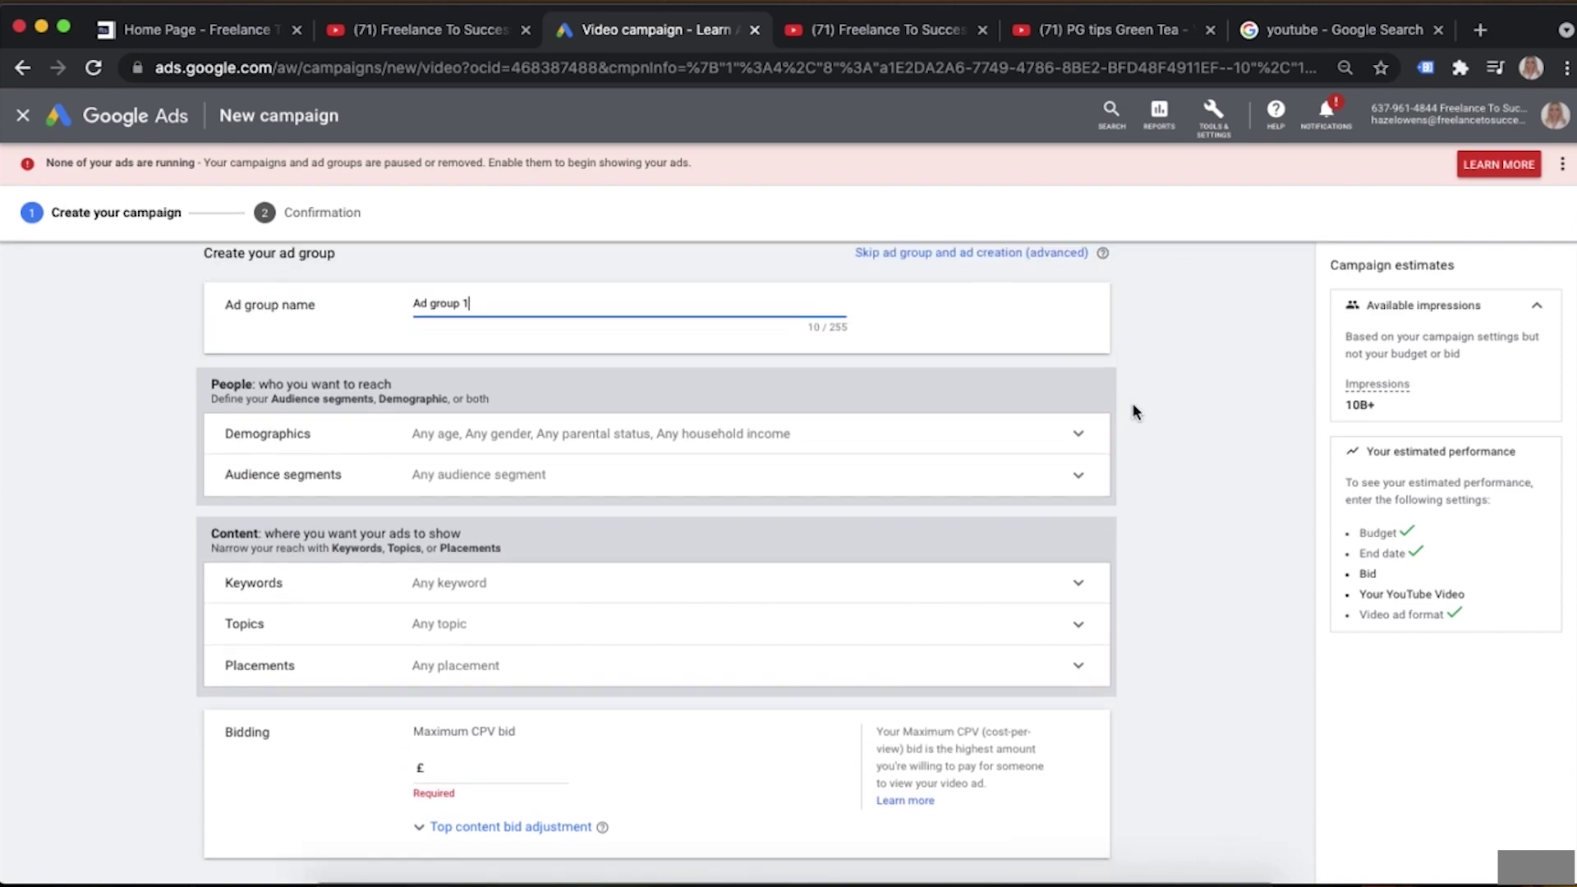
scroll(1134, 412, down, 1)
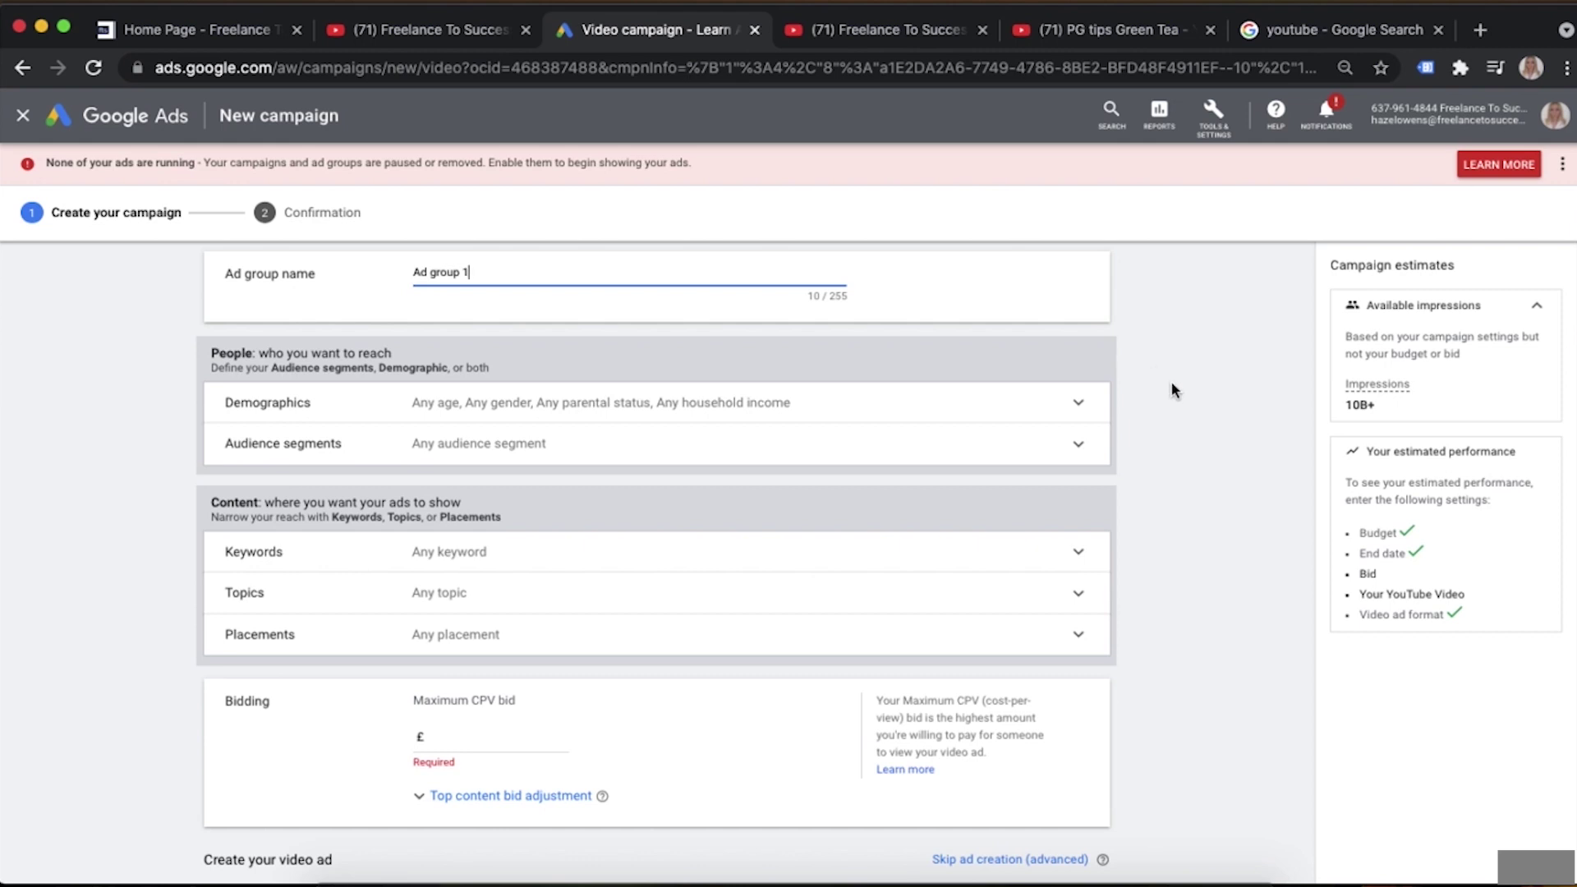
scroll(1175, 390, down, 1)
scroll(1172, 384, down, 3)
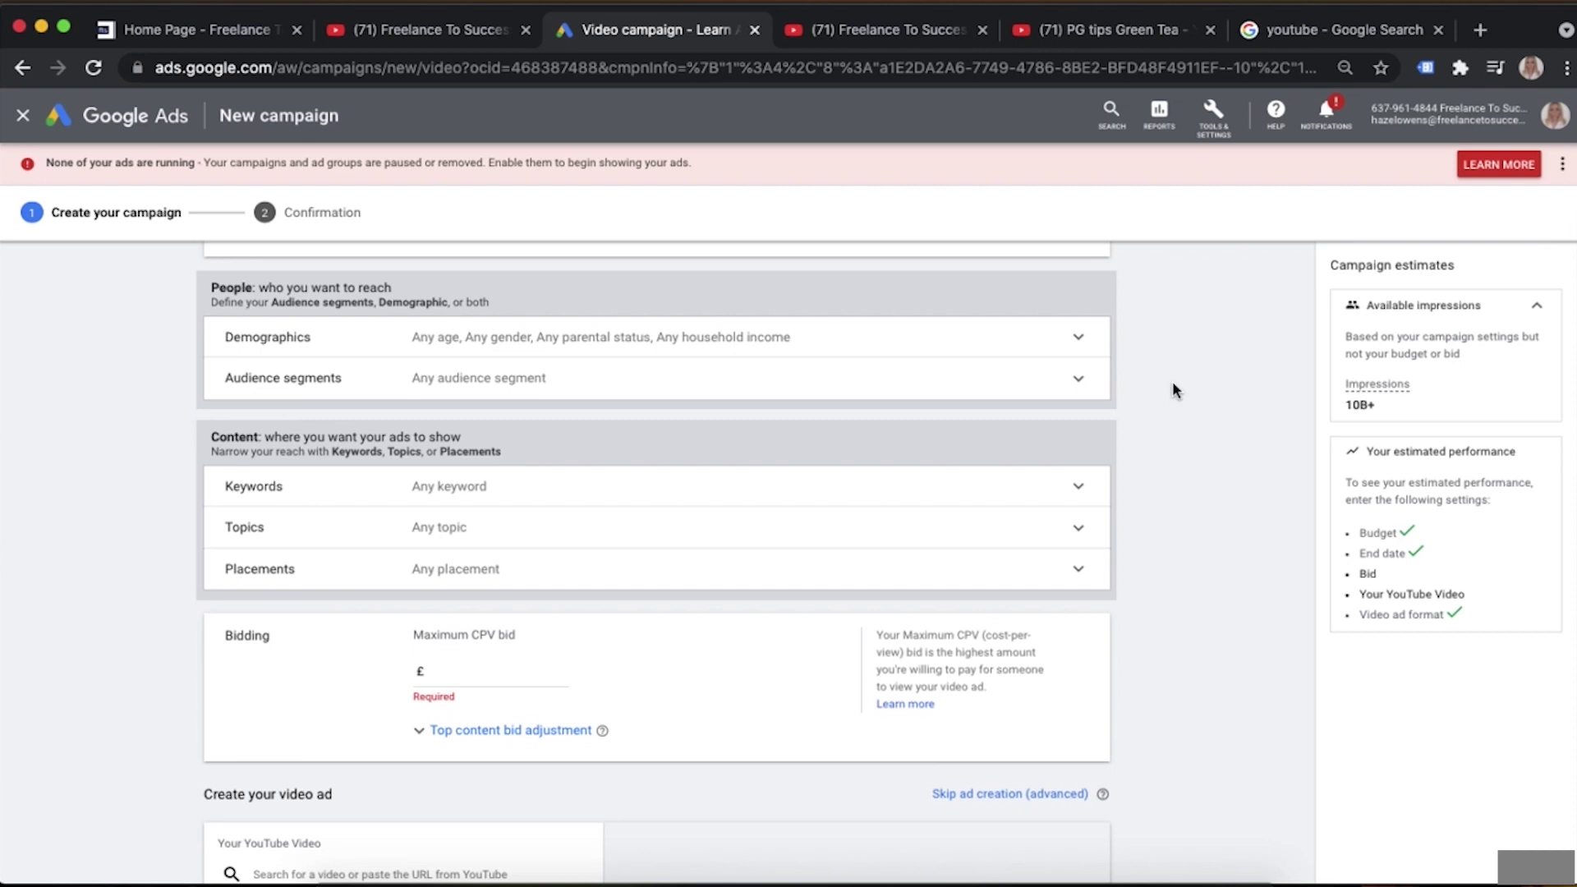
scroll(1172, 381, down, 1)
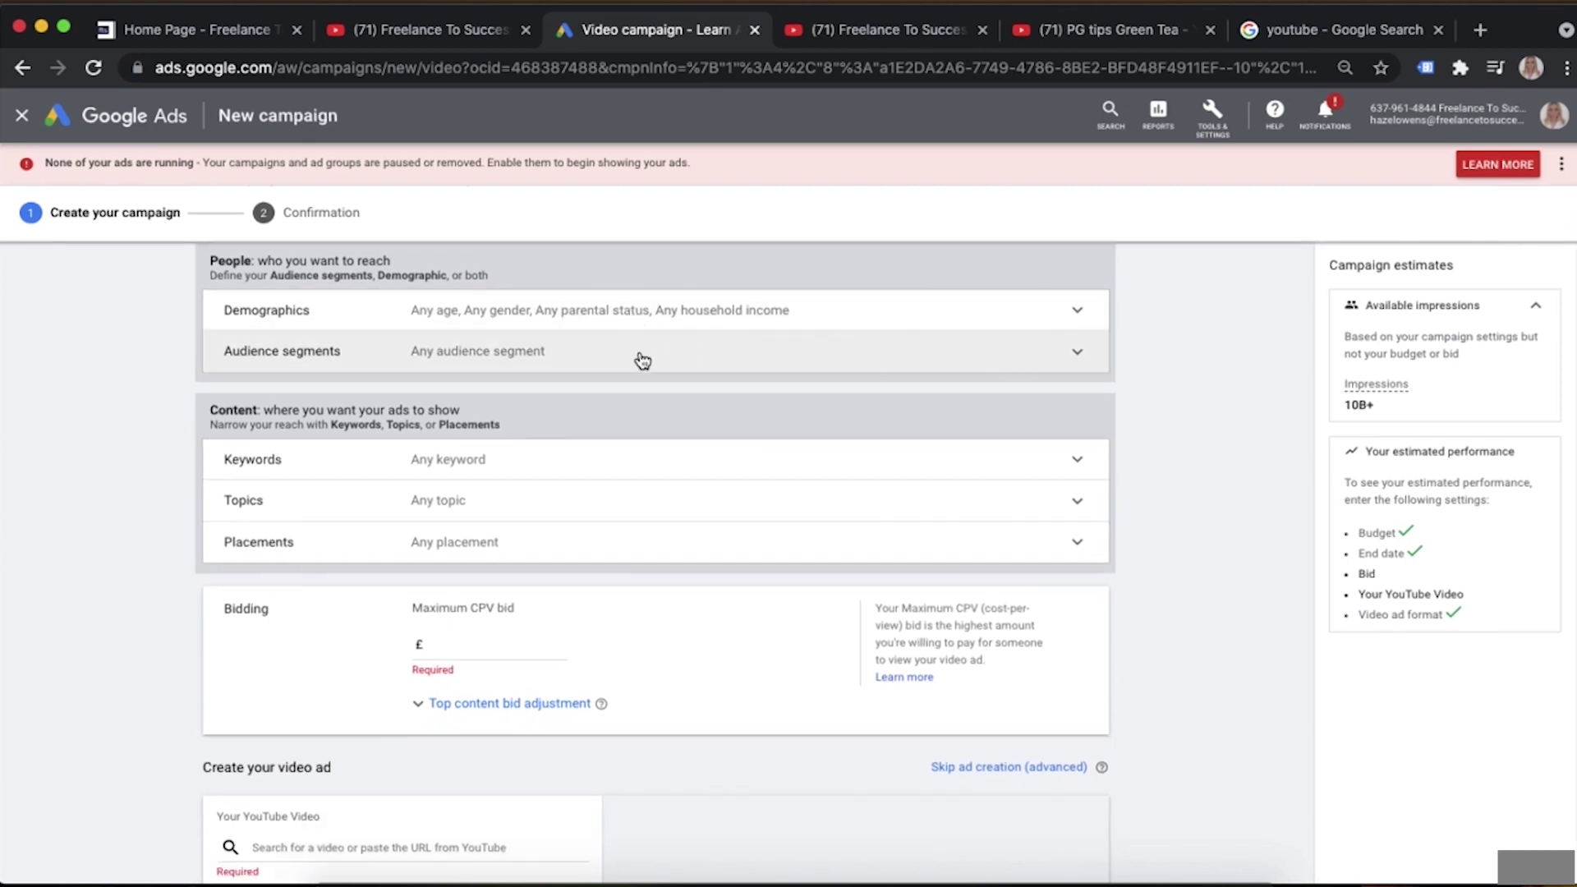
click(748, 364)
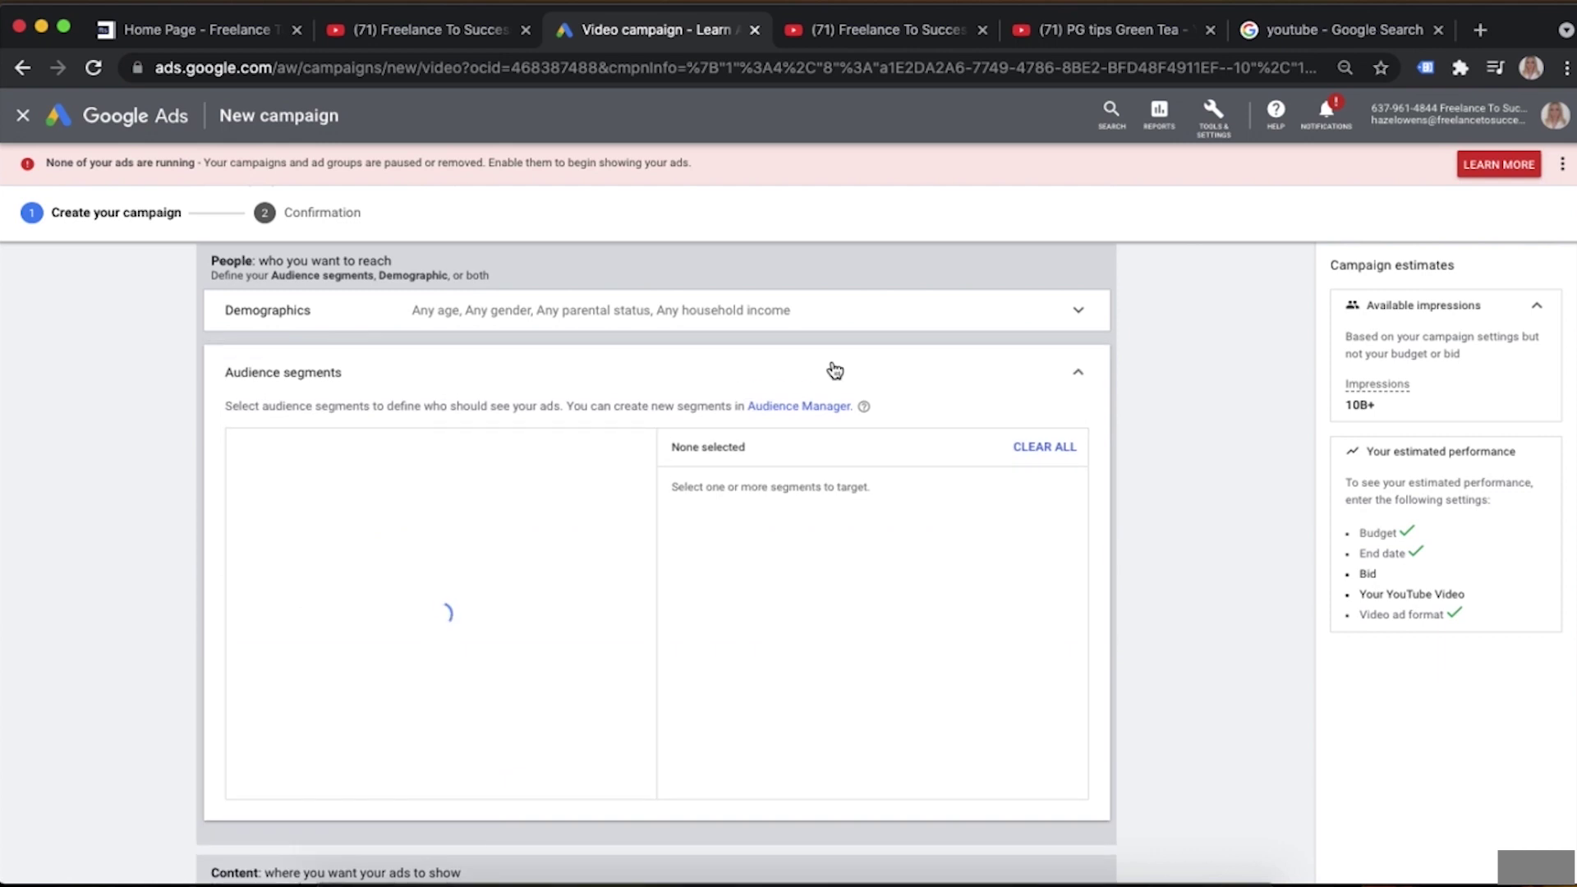
click(1076, 374)
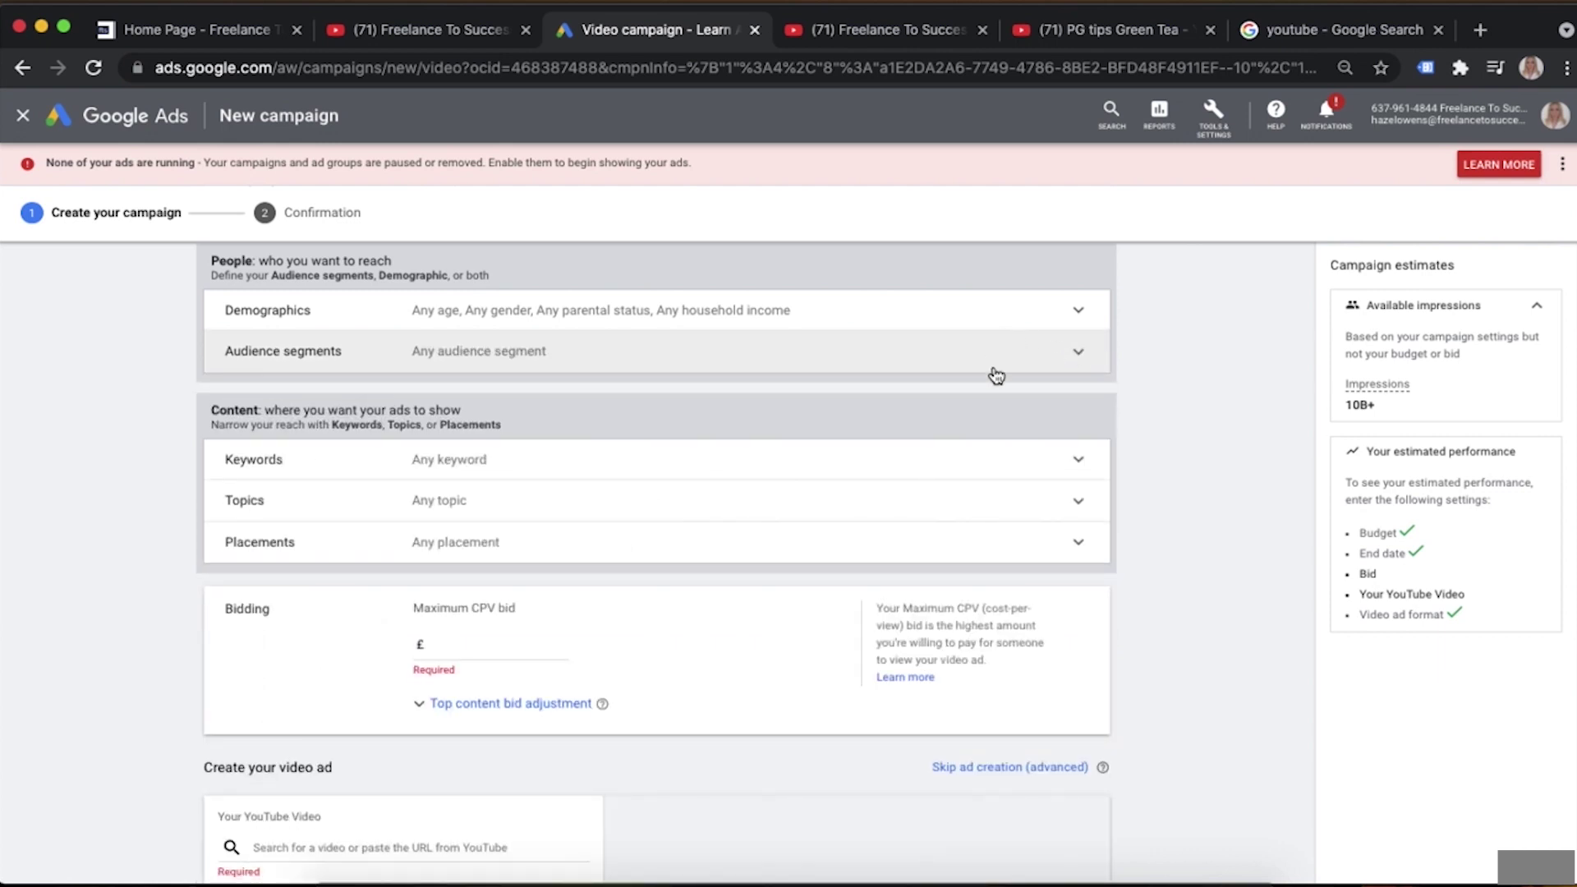
Restrict the ad group's demographics by excluding ages 45 - 54, 55 - 64, 65+ and Unknown, plus the Unknown gender
click(923, 313)
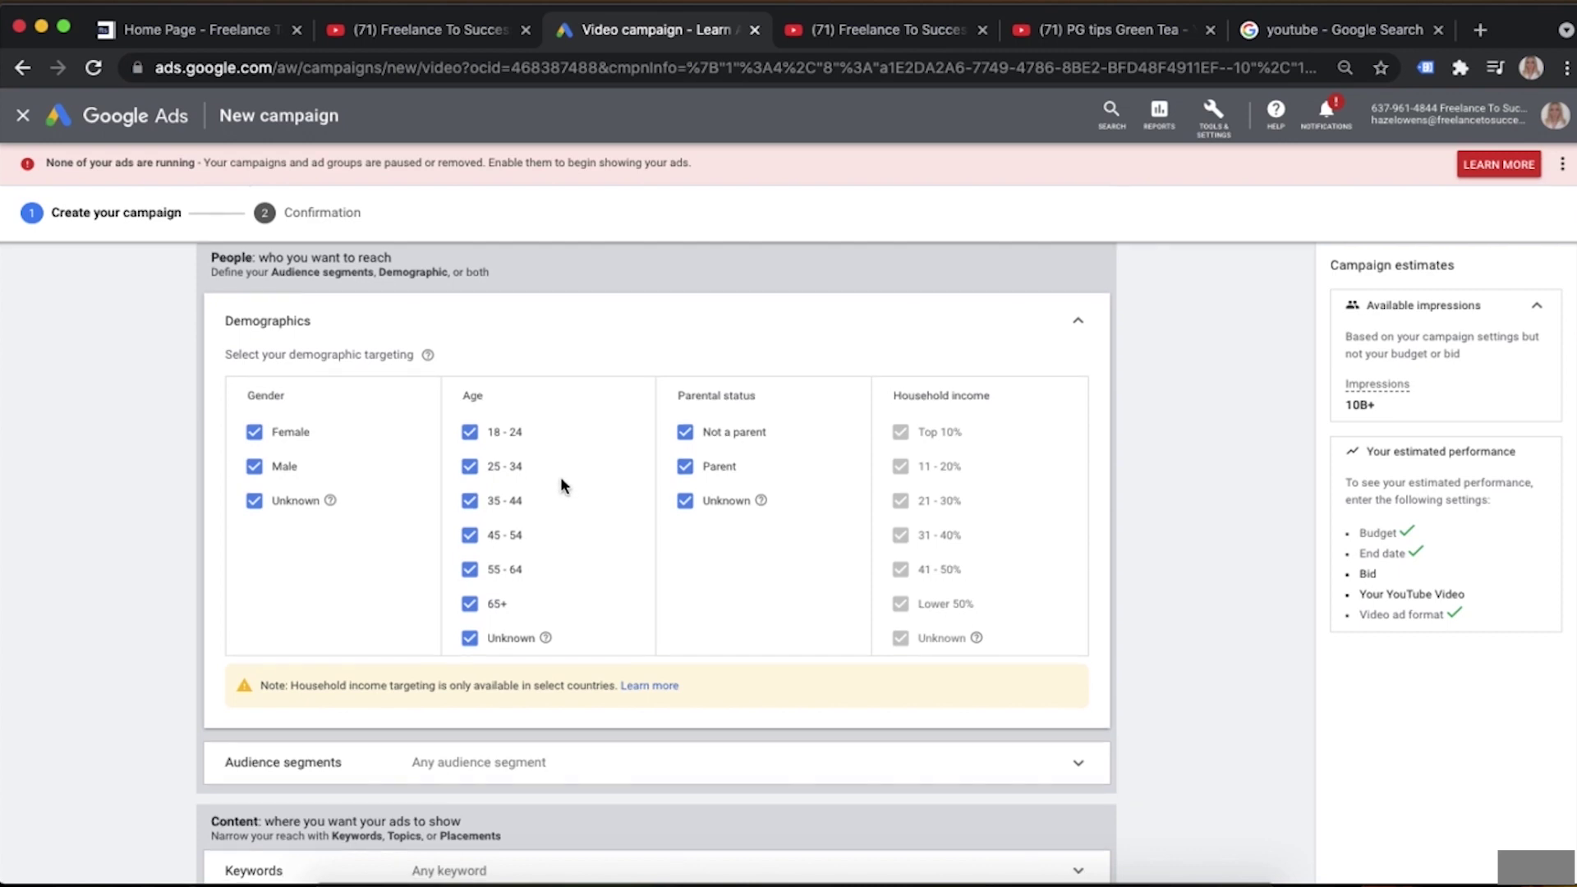
click(469, 570)
click(469, 604)
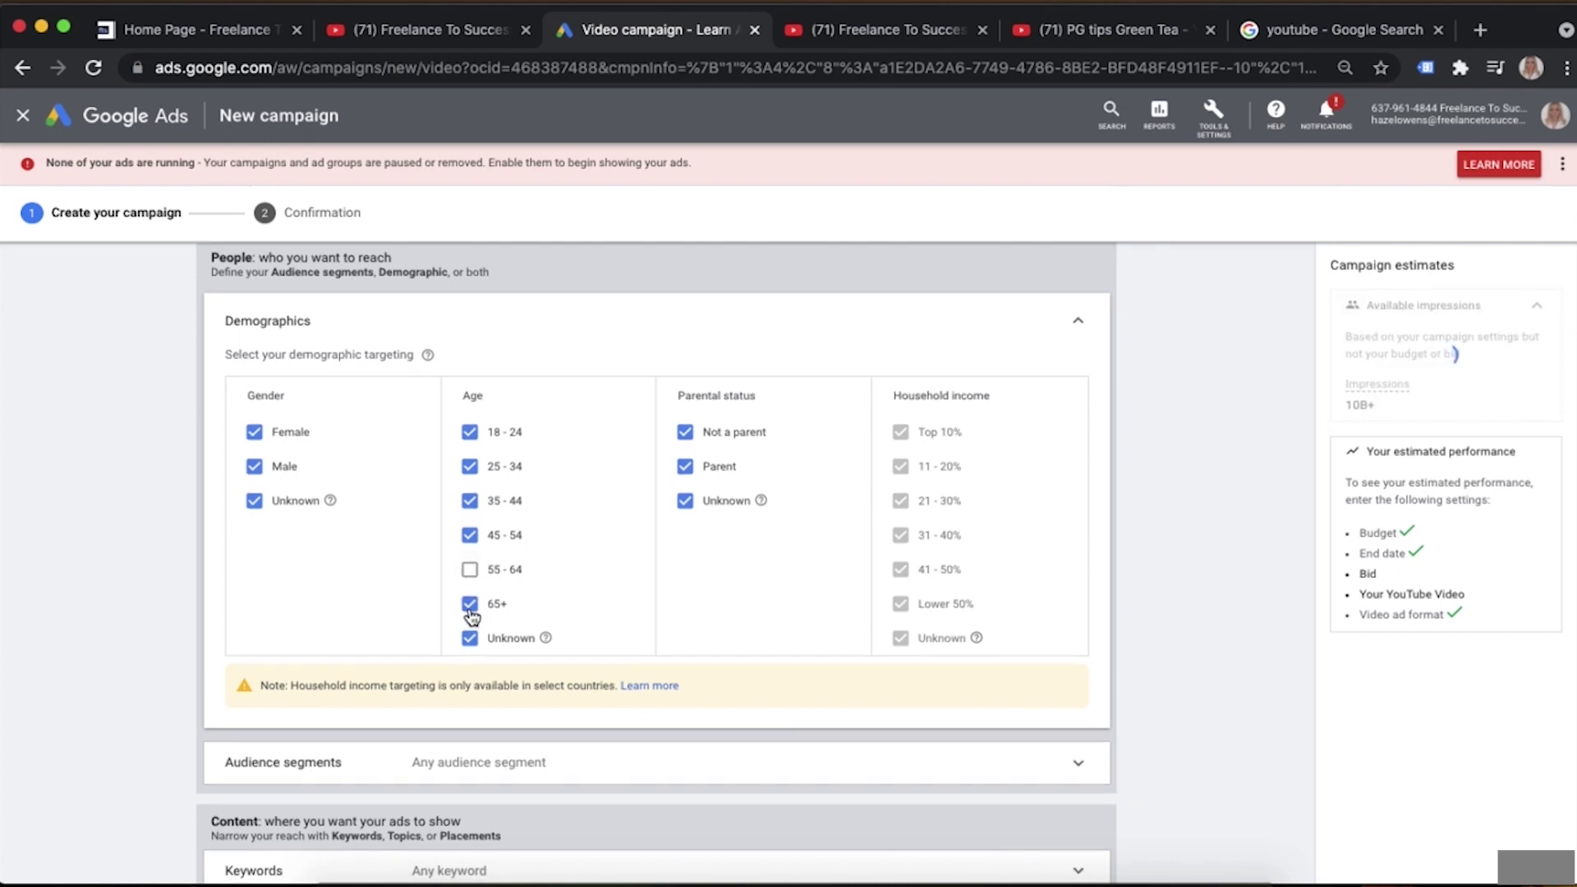
click(469, 638)
click(544, 550)
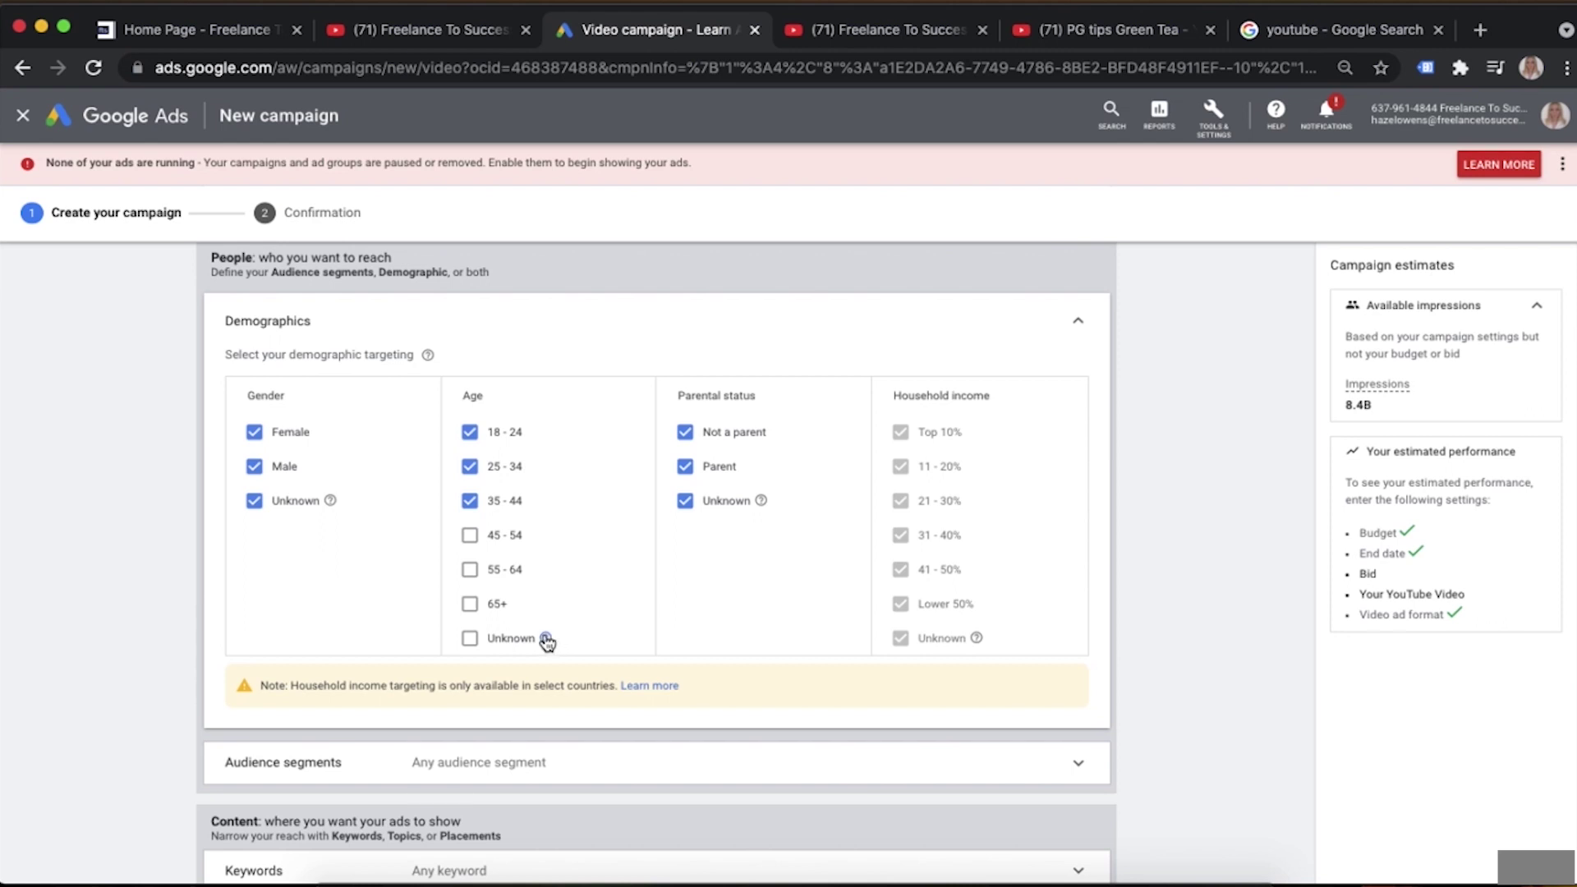
mouse_move(546, 640)
click(255, 501)
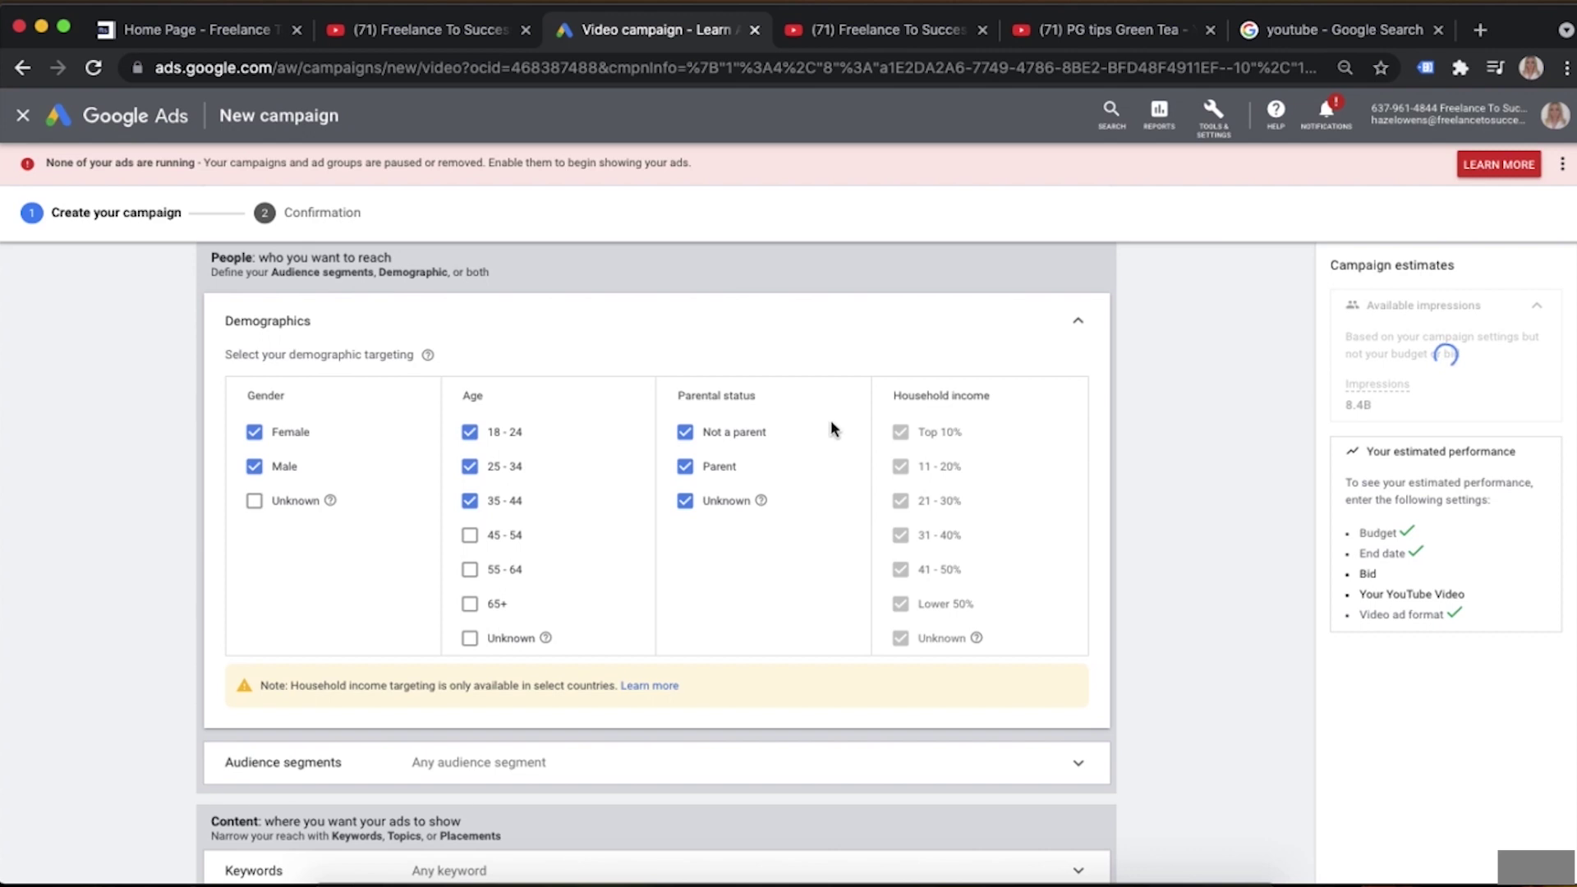
click(1074, 324)
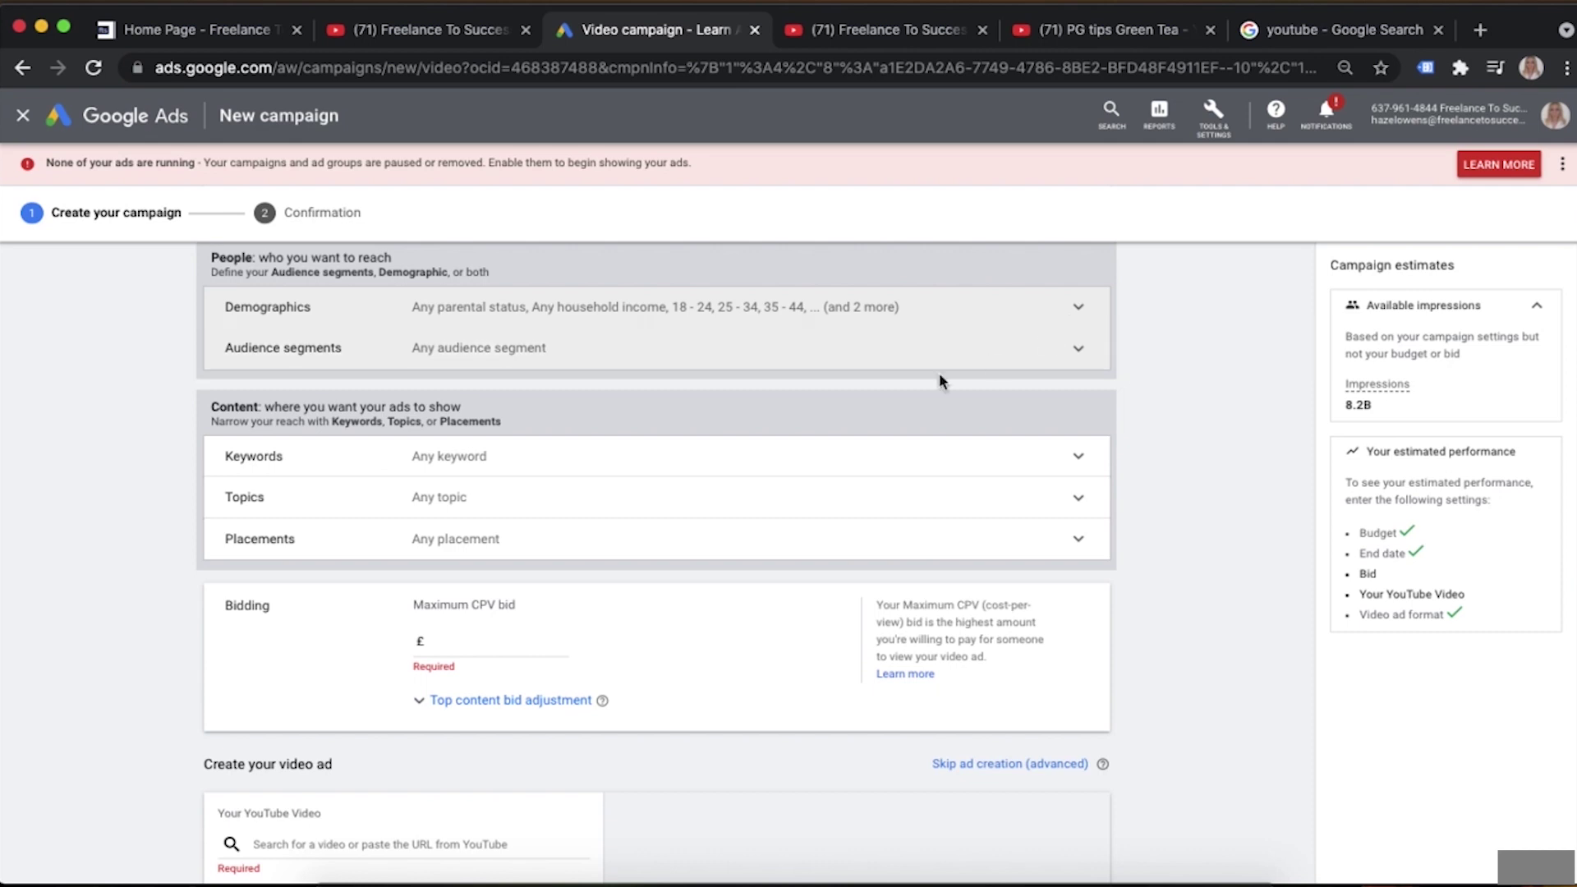
Add "ppc" and "learn google ads" as separate content-targeting keywords for the ad group
scroll(1175, 419, down, 1)
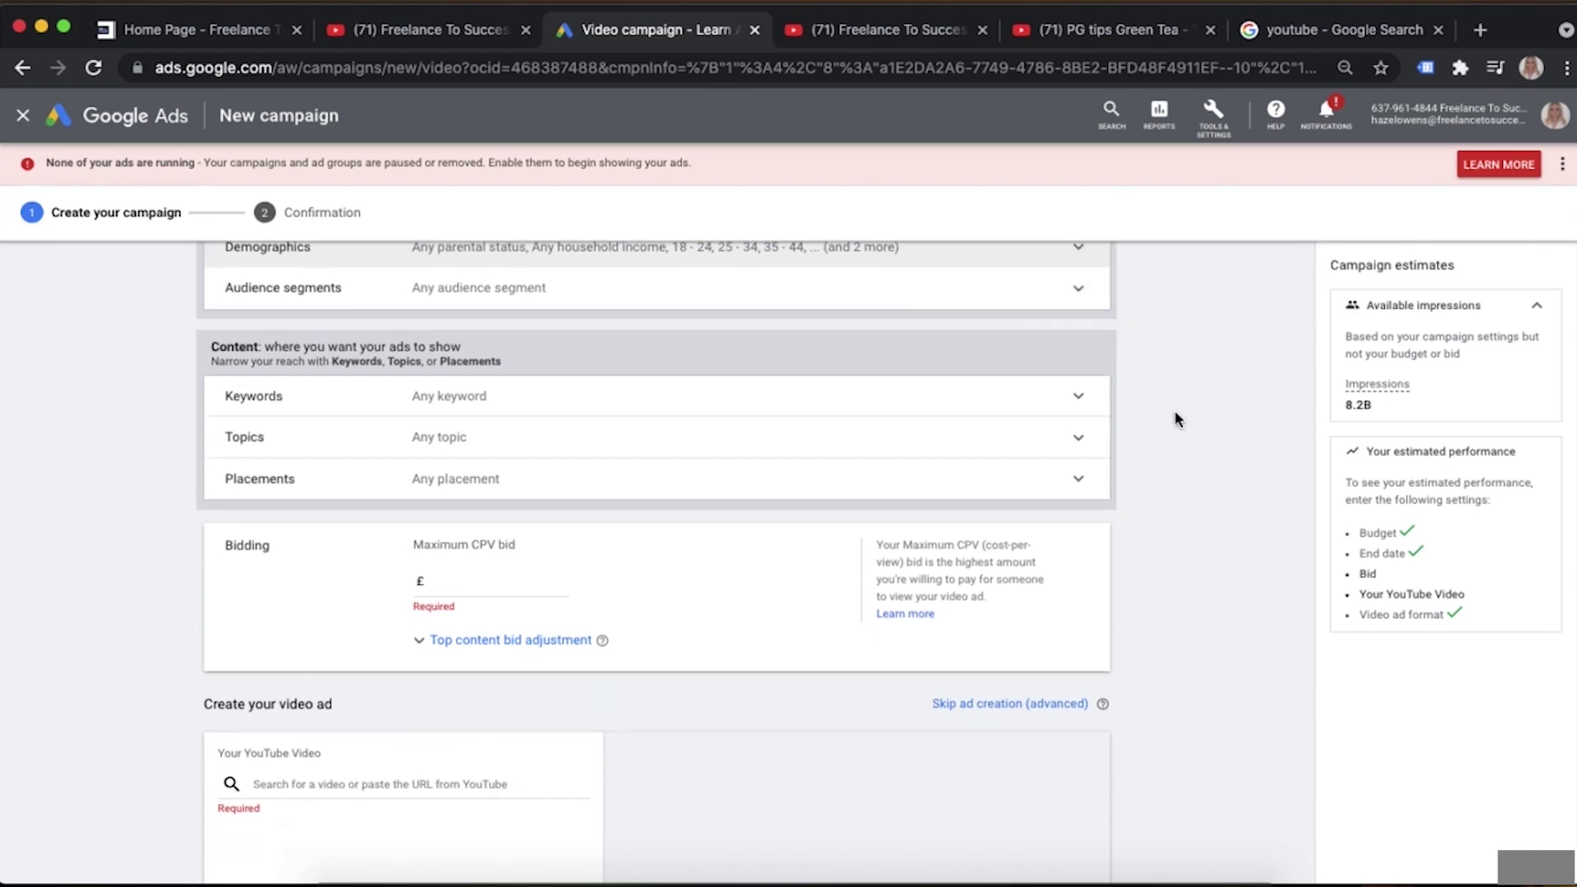
scroll(1175, 419, down, 1)
click(1018, 381)
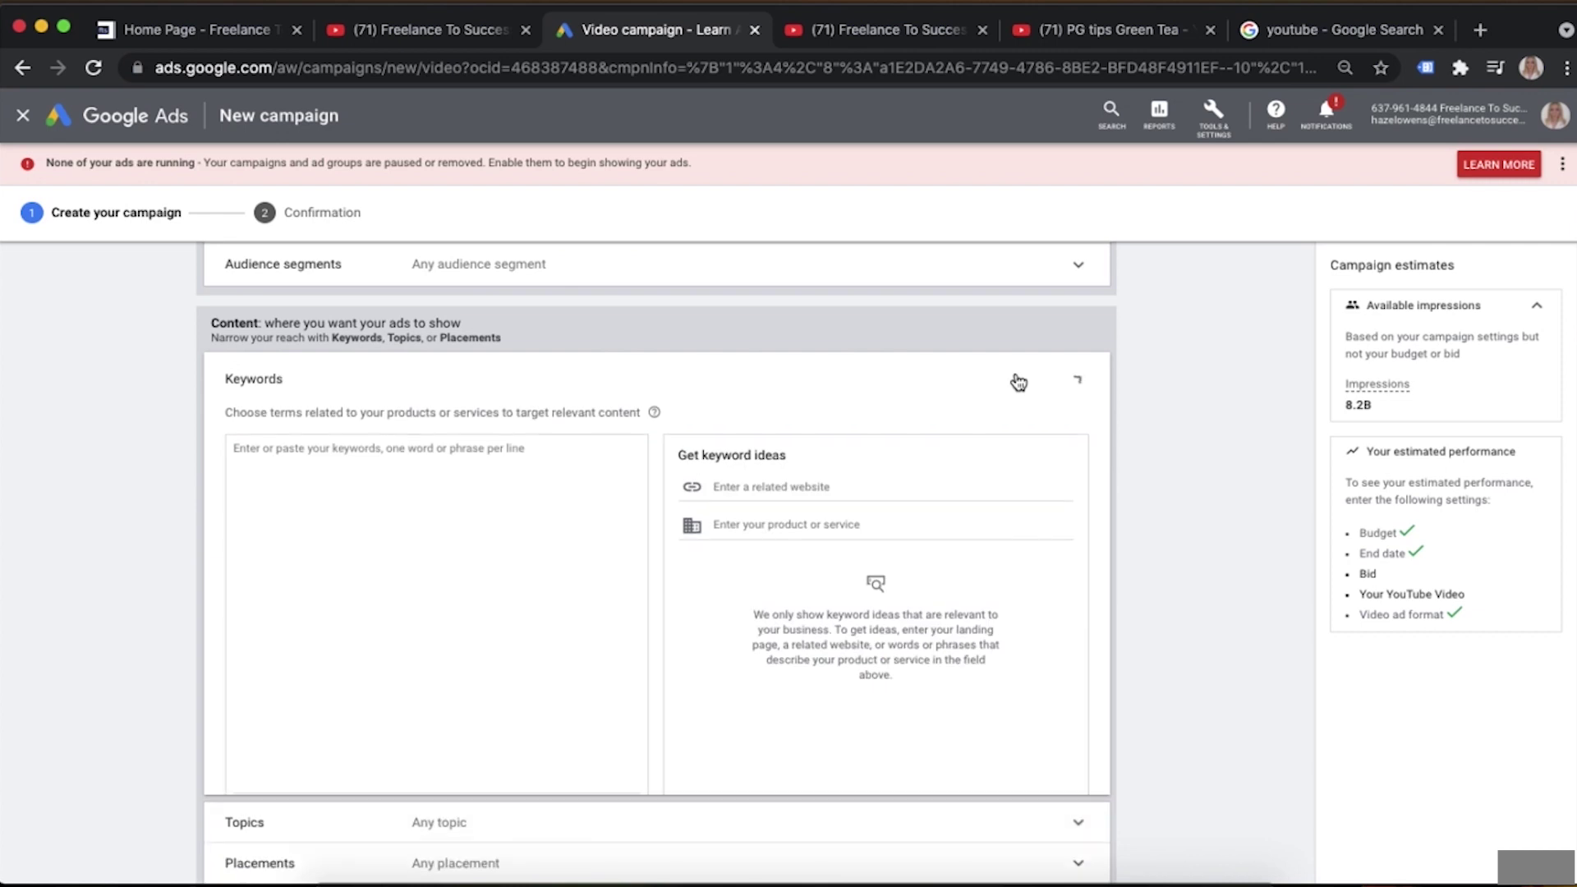
click(534, 488)
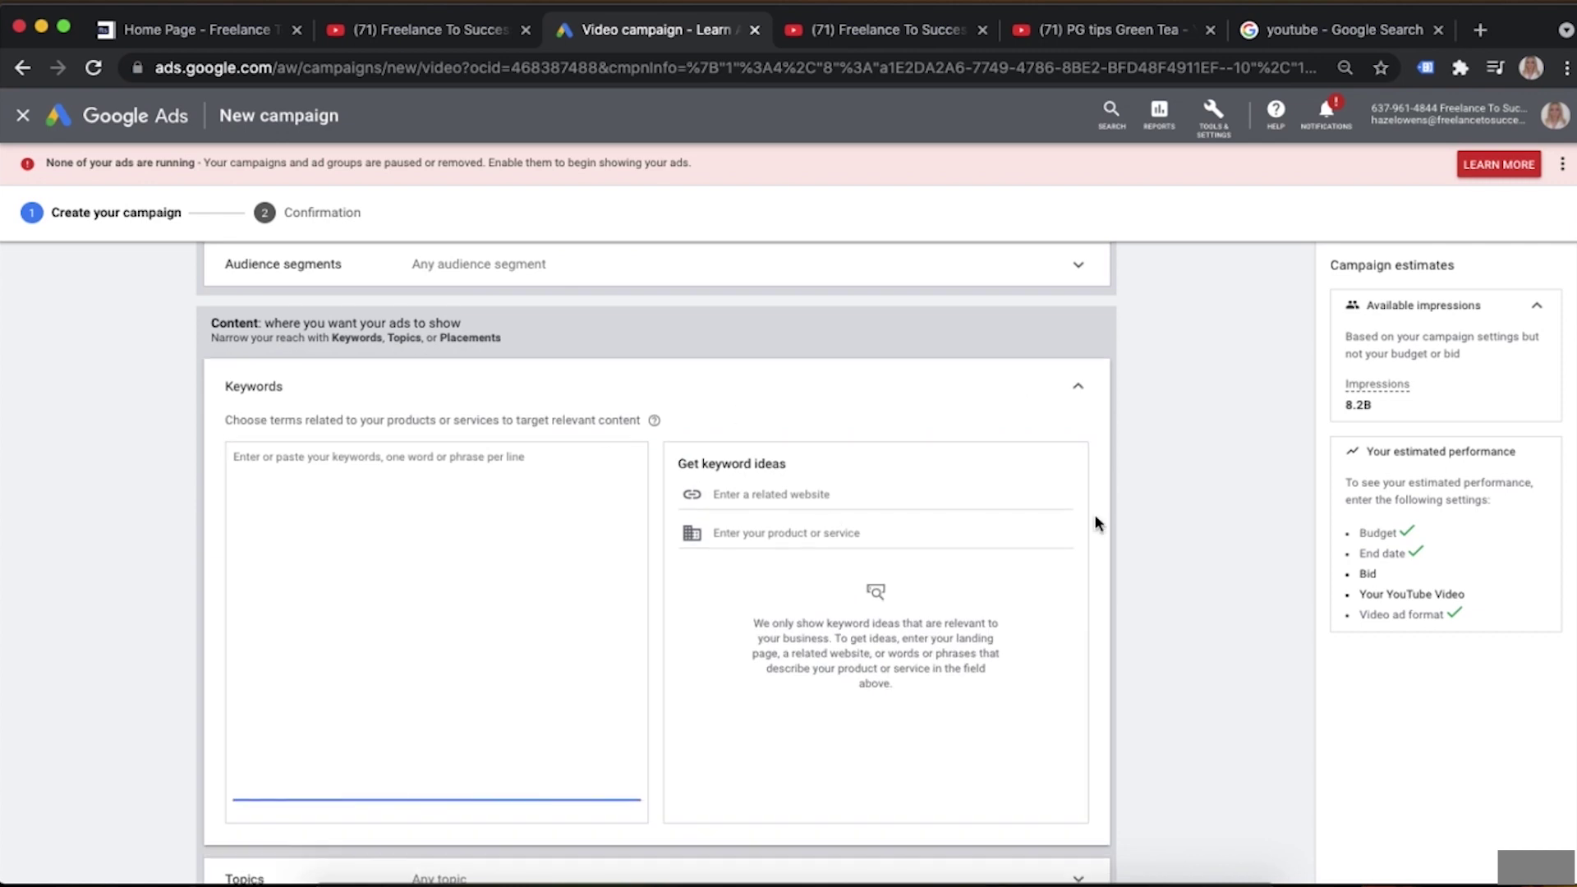
text(ppc)
key(Return)
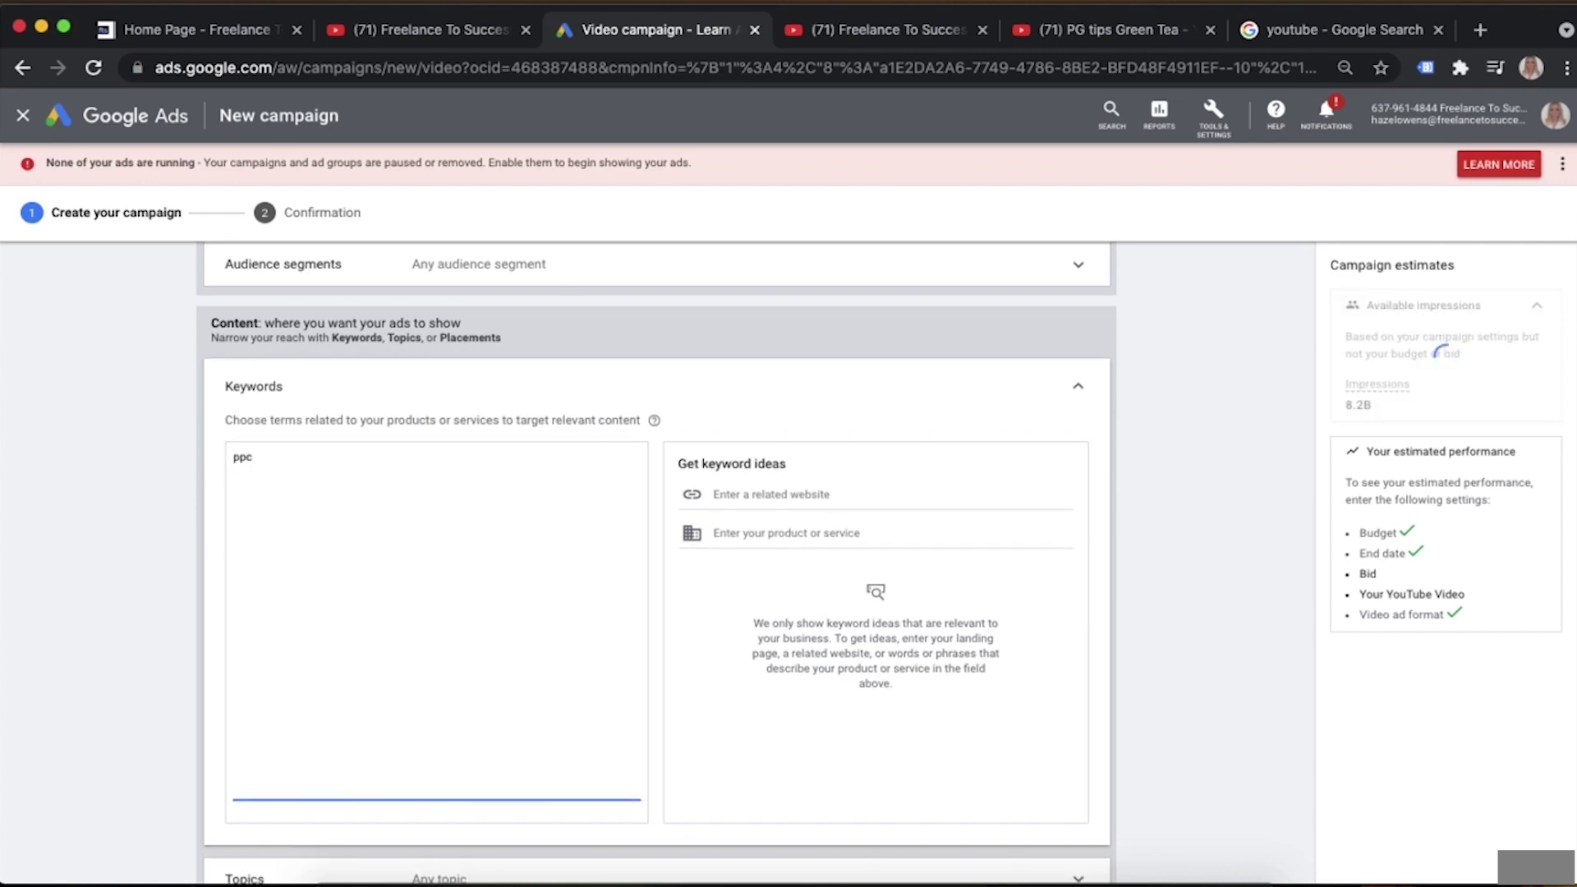
text(learn google ads)
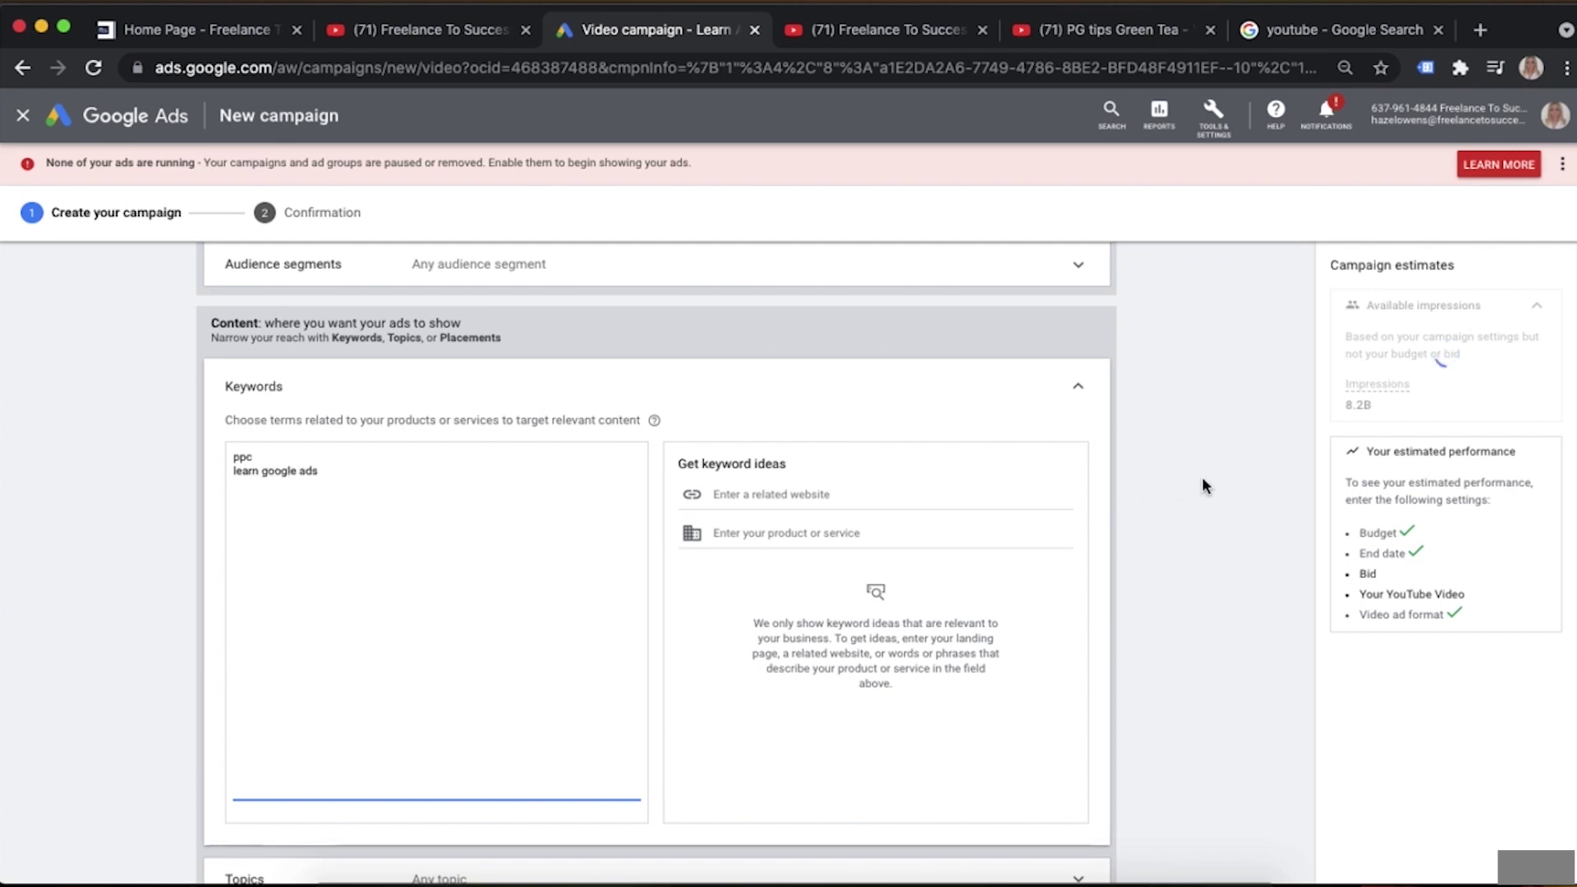
Add the Business & Industrial topic to the ad group's content targeting
click(1081, 389)
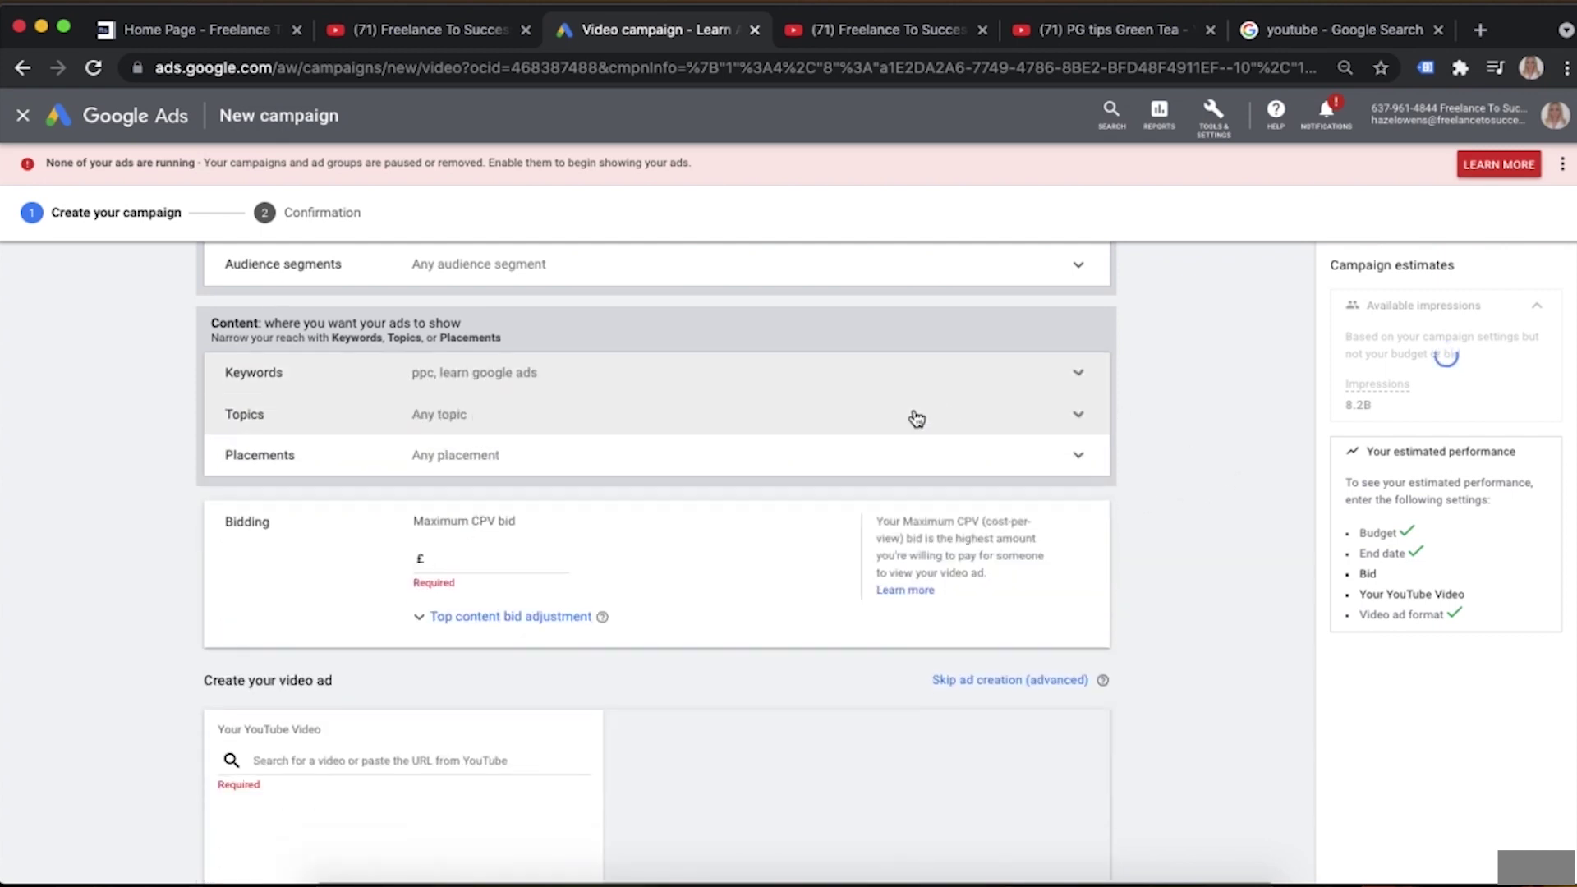
click(727, 428)
scroll(1241, 494, down, 1)
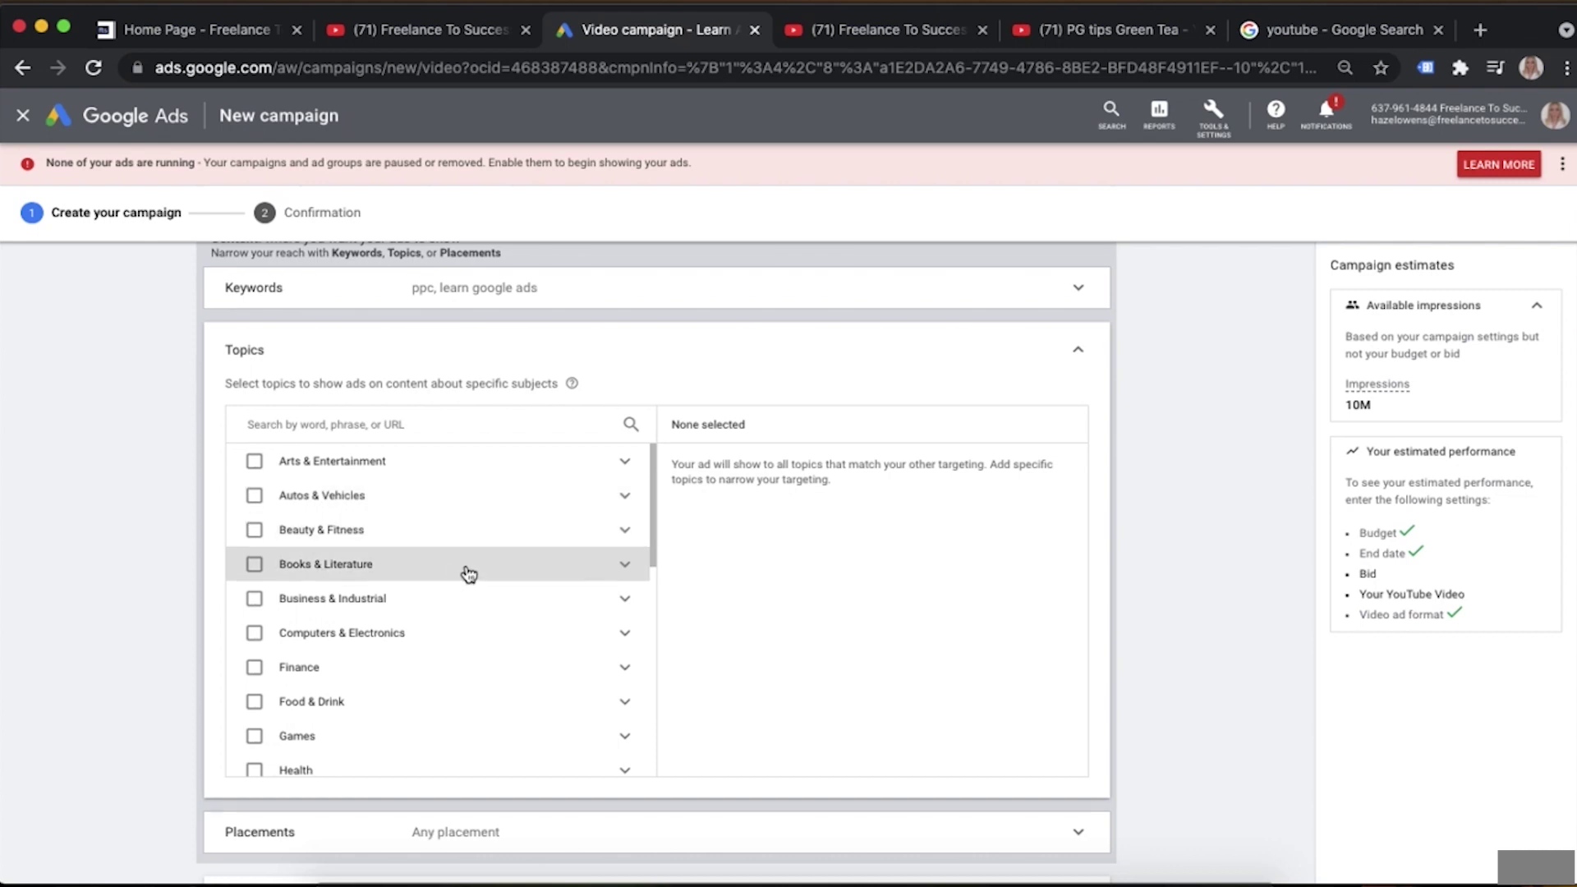
click(251, 605)
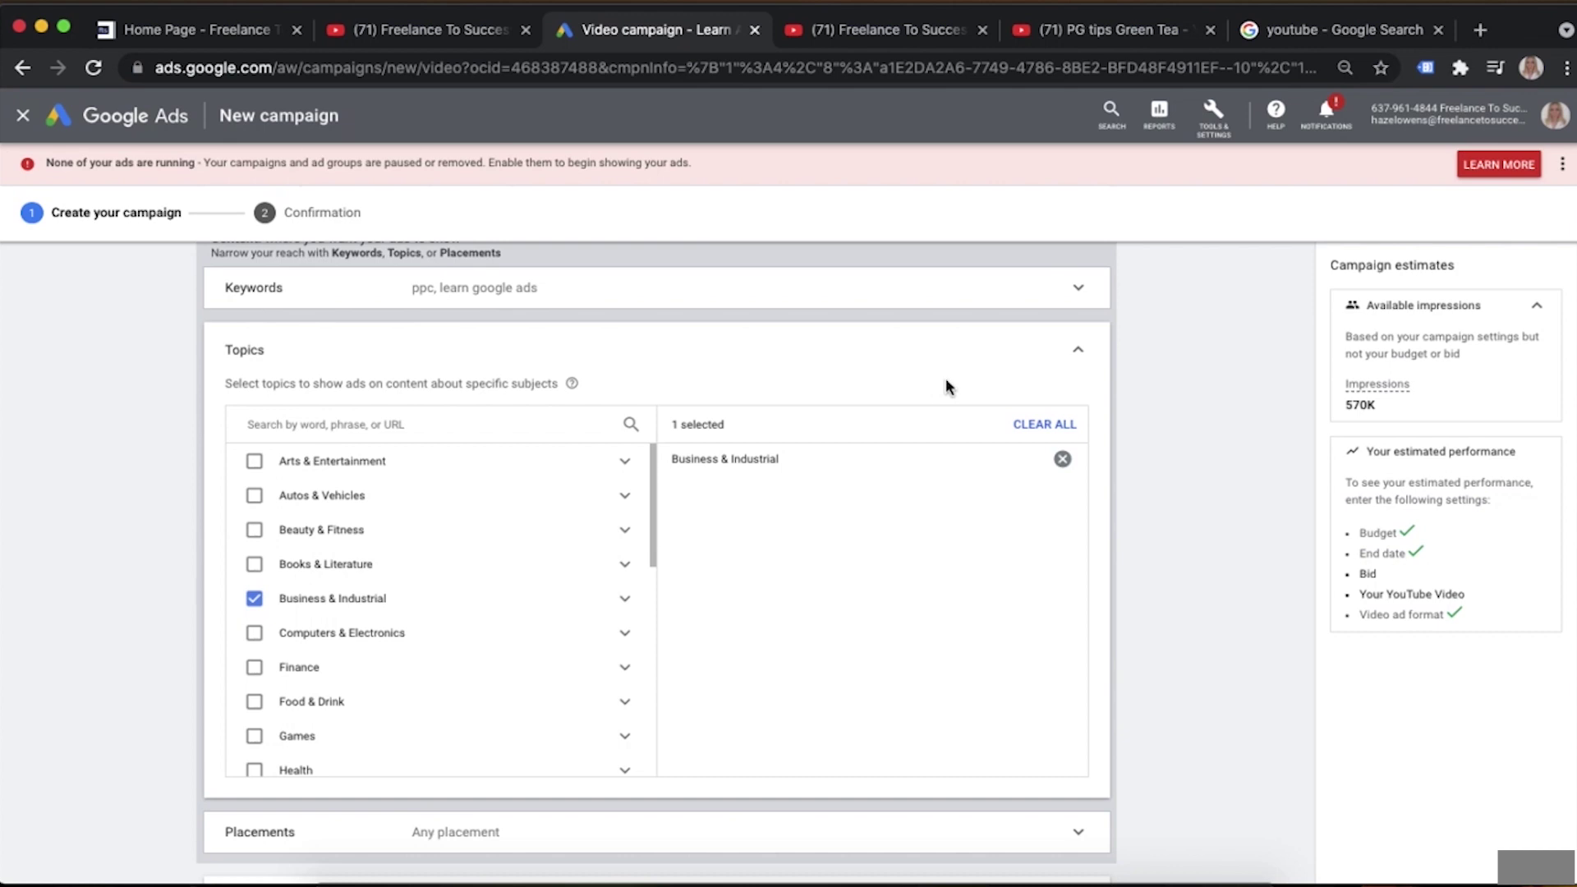
click(1074, 355)
Set the ad group's maximum CPV bid to £2.00
scroll(694, 354, up, 5)
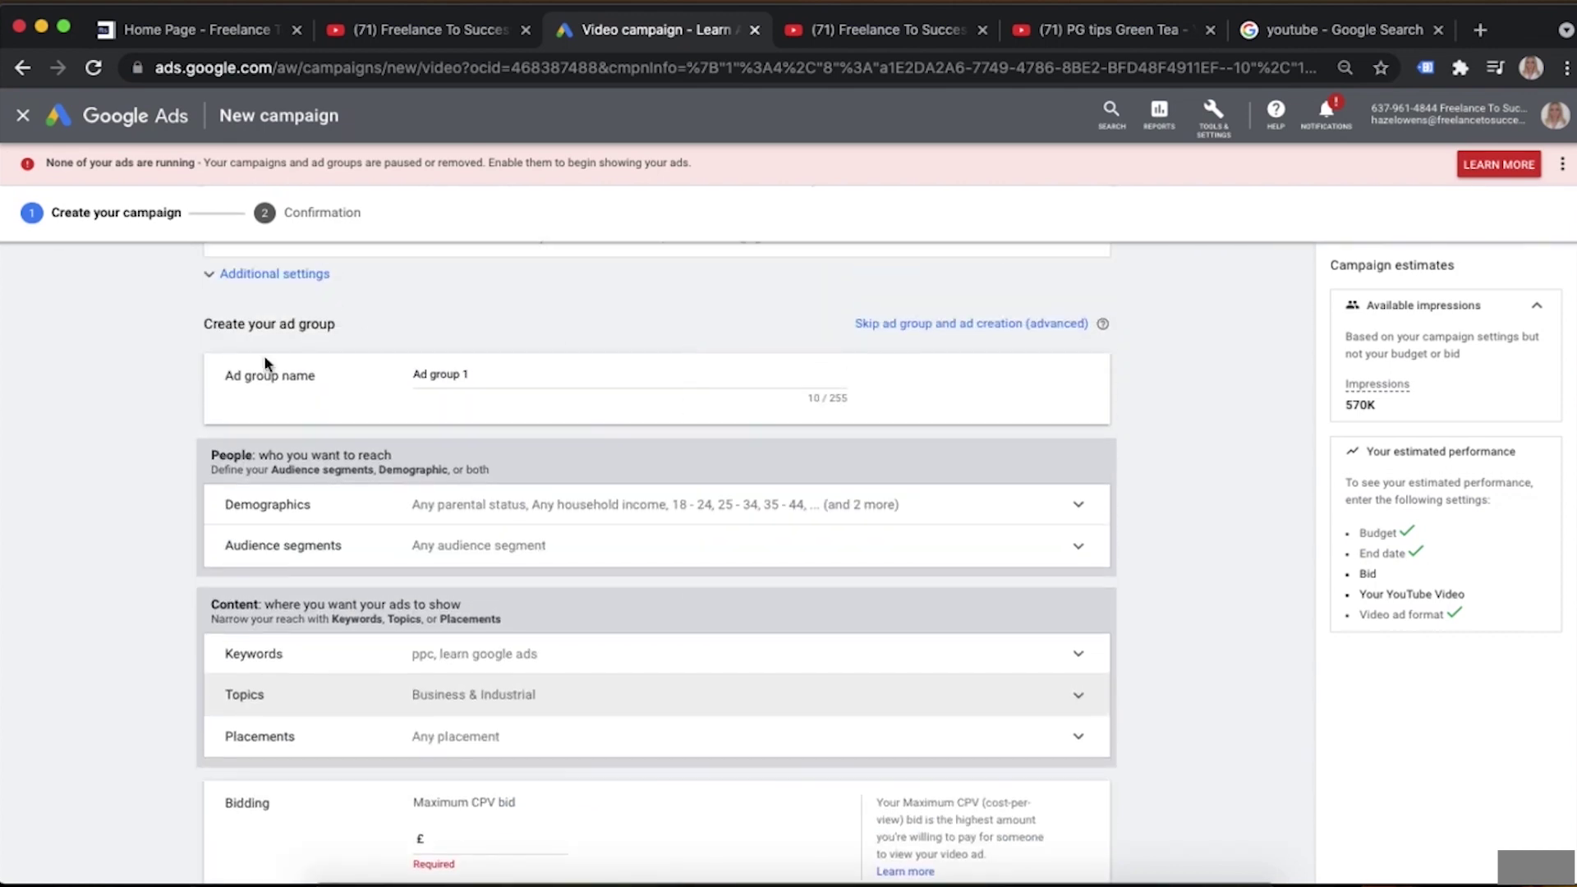
scroll(1186, 521, down, 2)
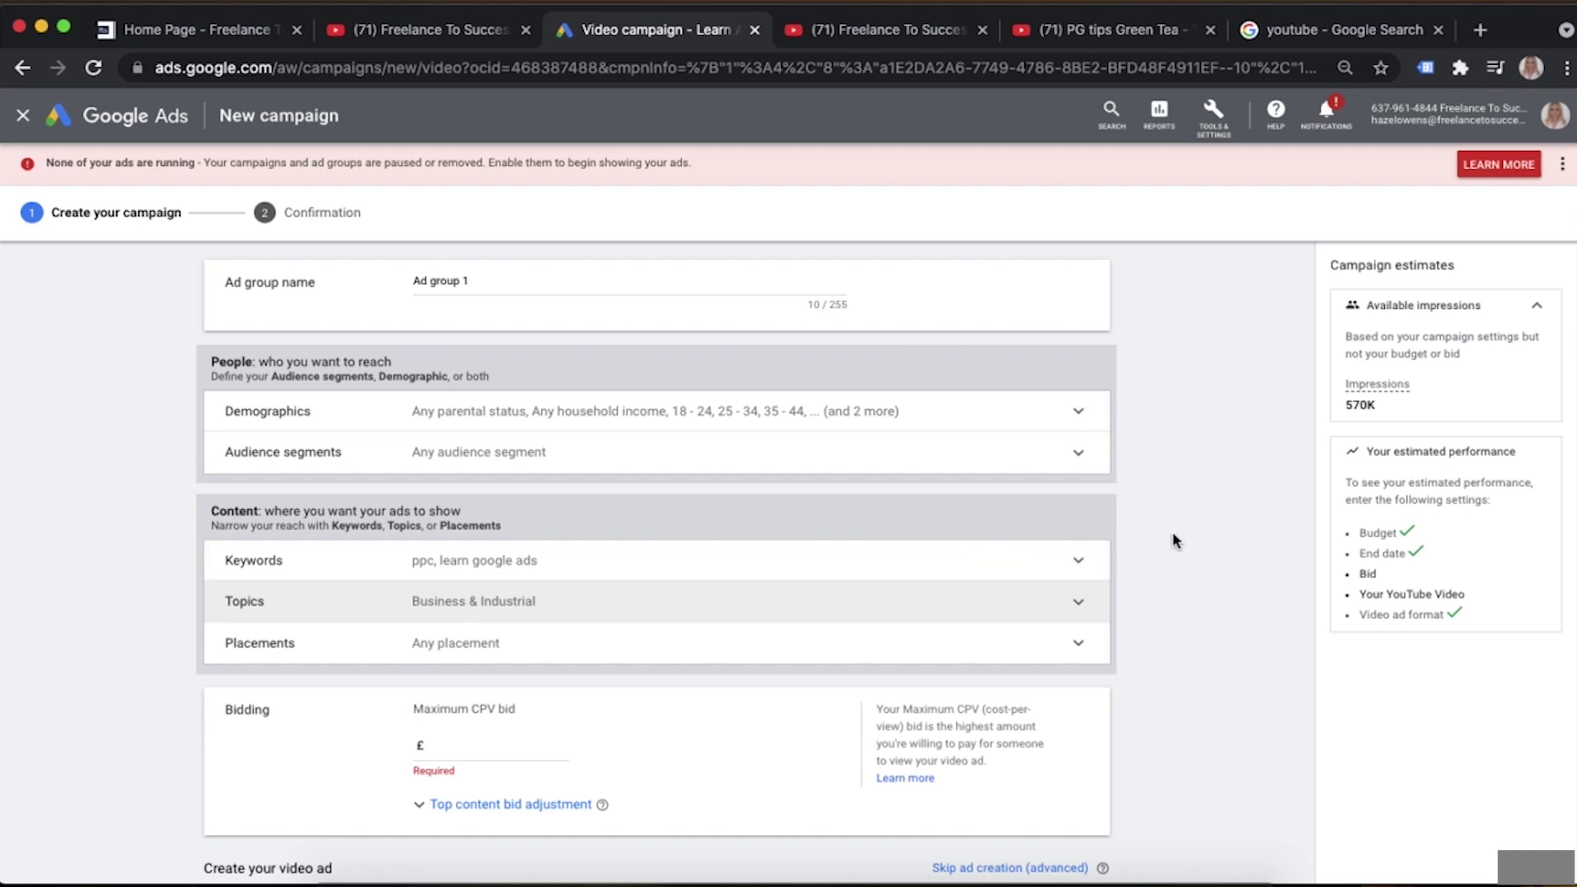
scroll(1173, 535, down, 5)
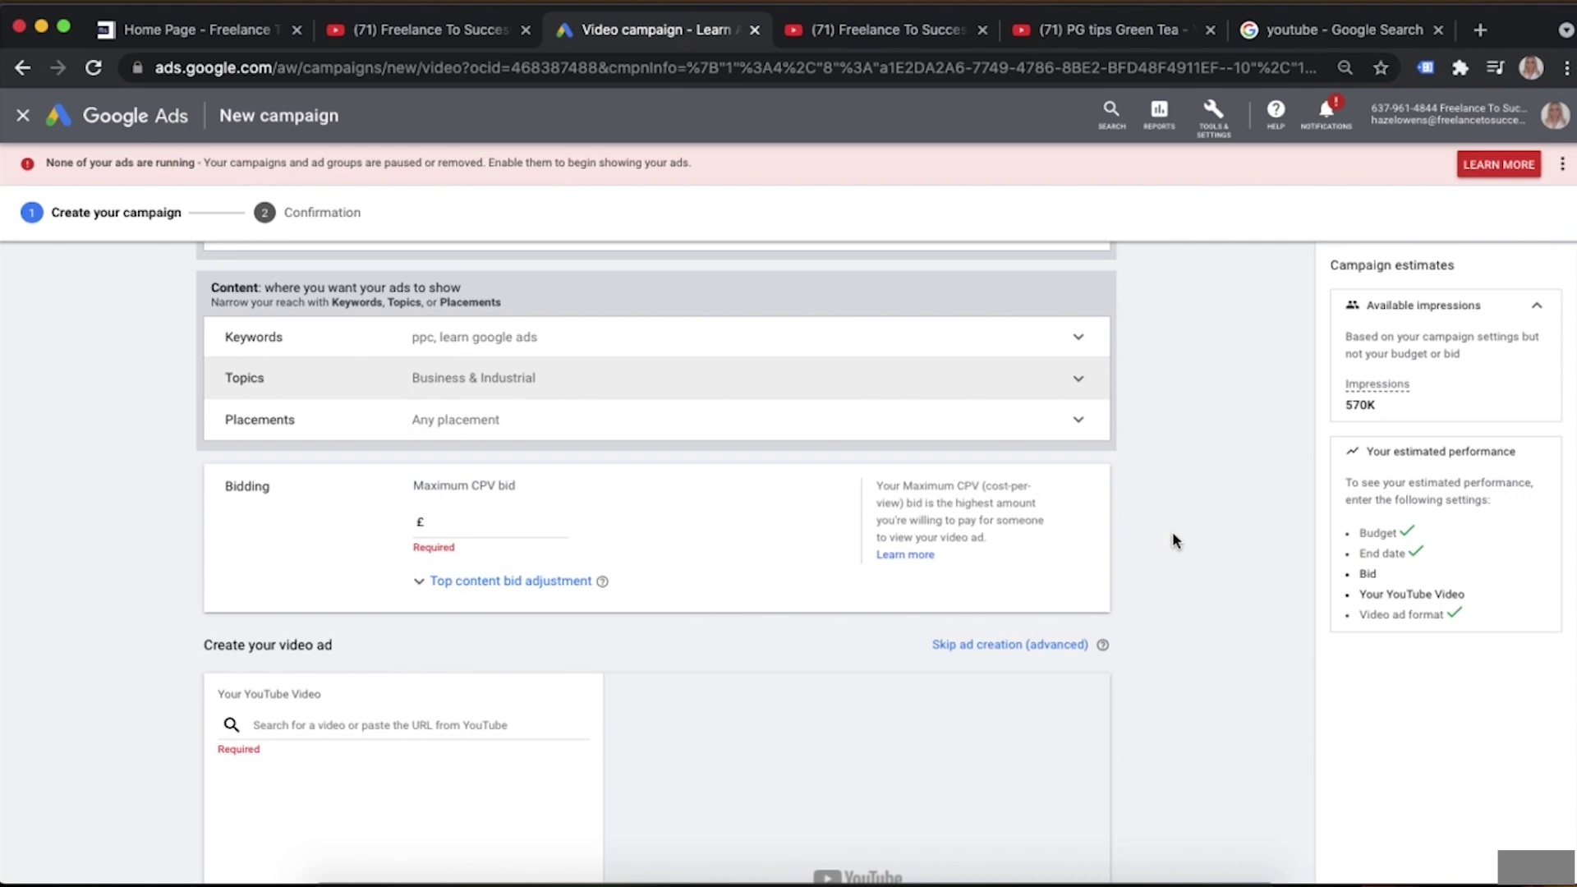
scroll(1173, 533, down, 2)
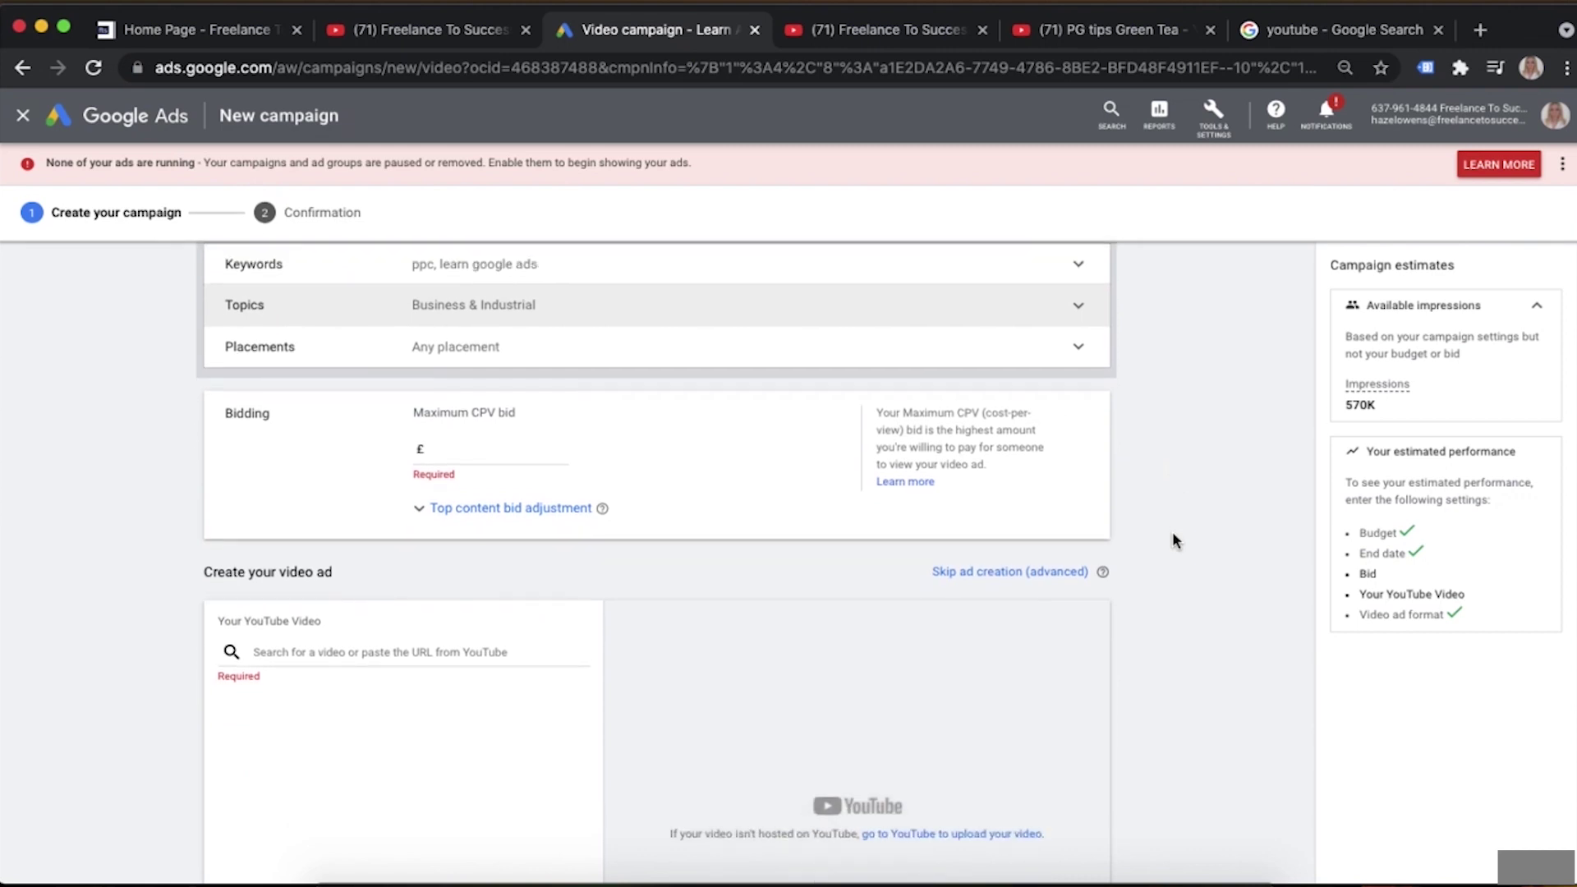
click(510, 457)
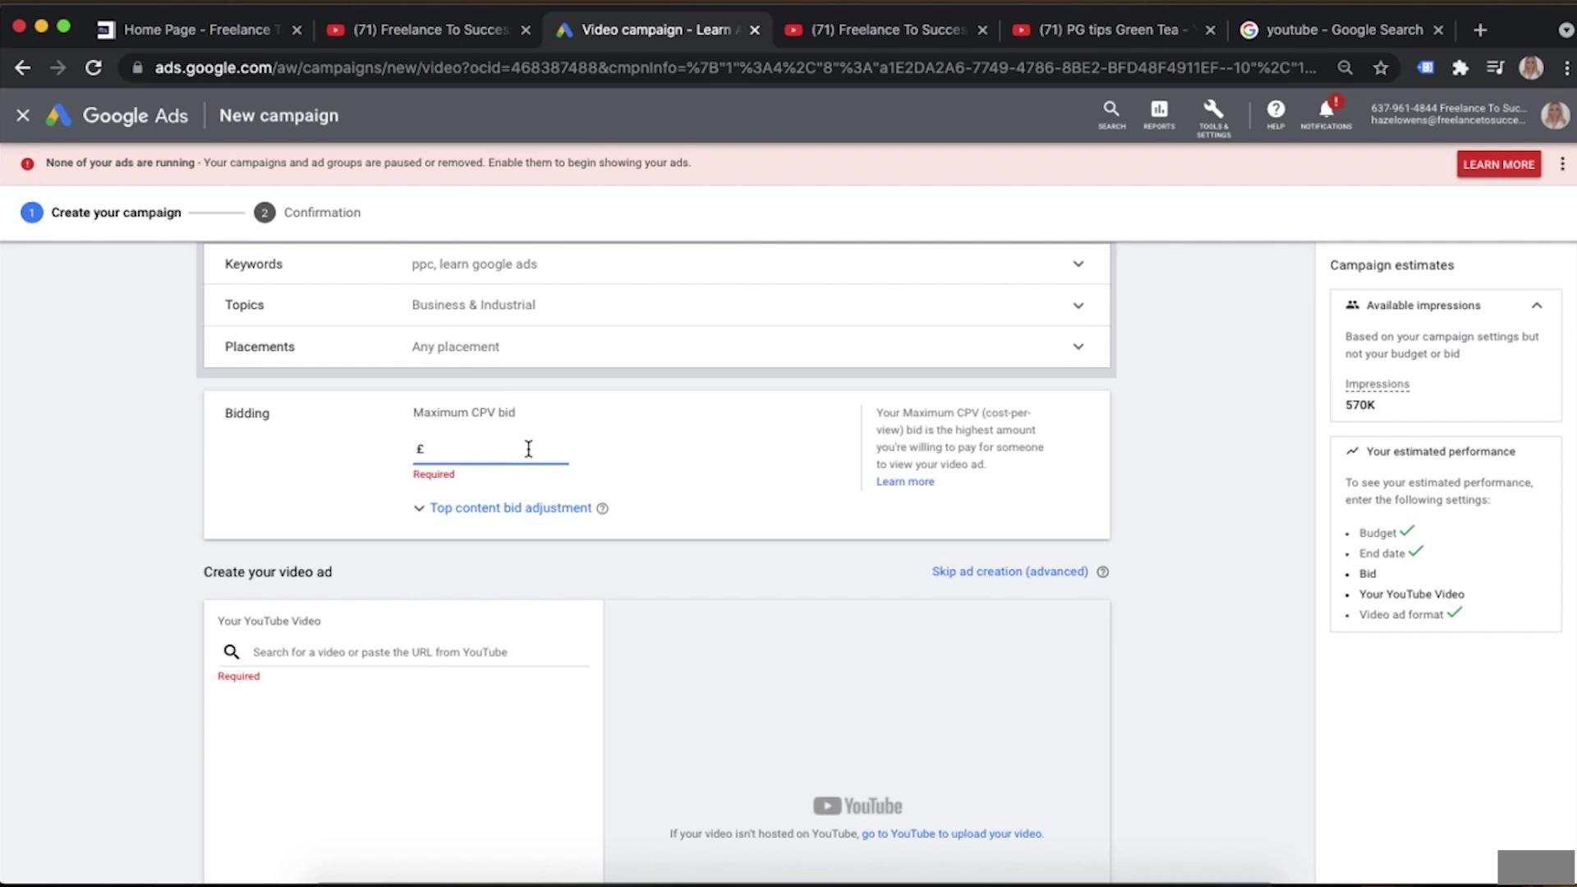
text(2)
click(644, 451)
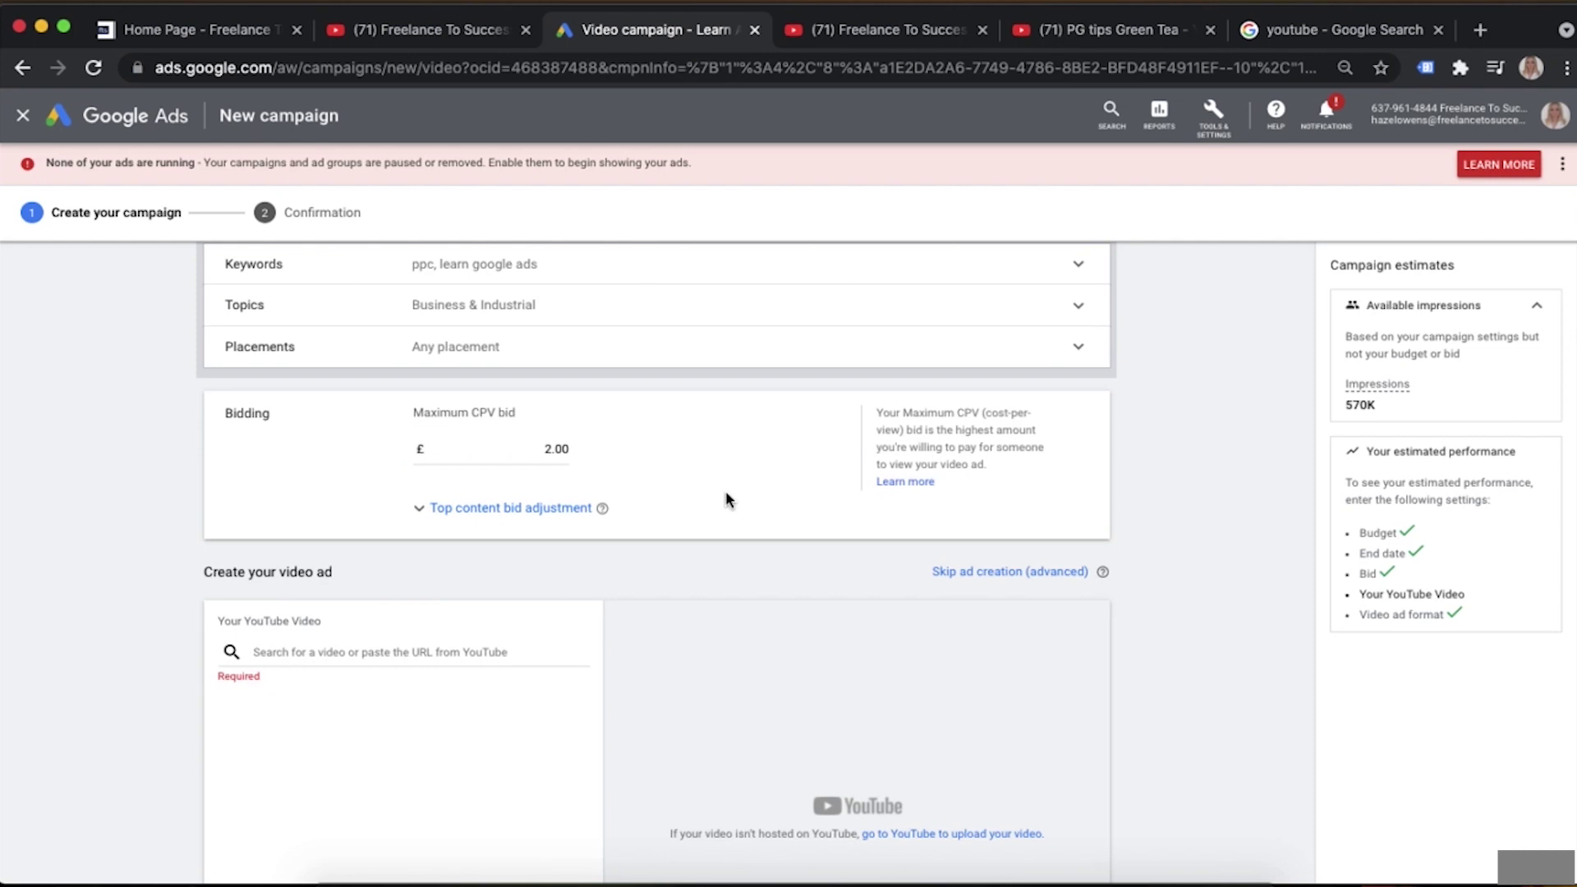
scroll(753, 513, down, 1)
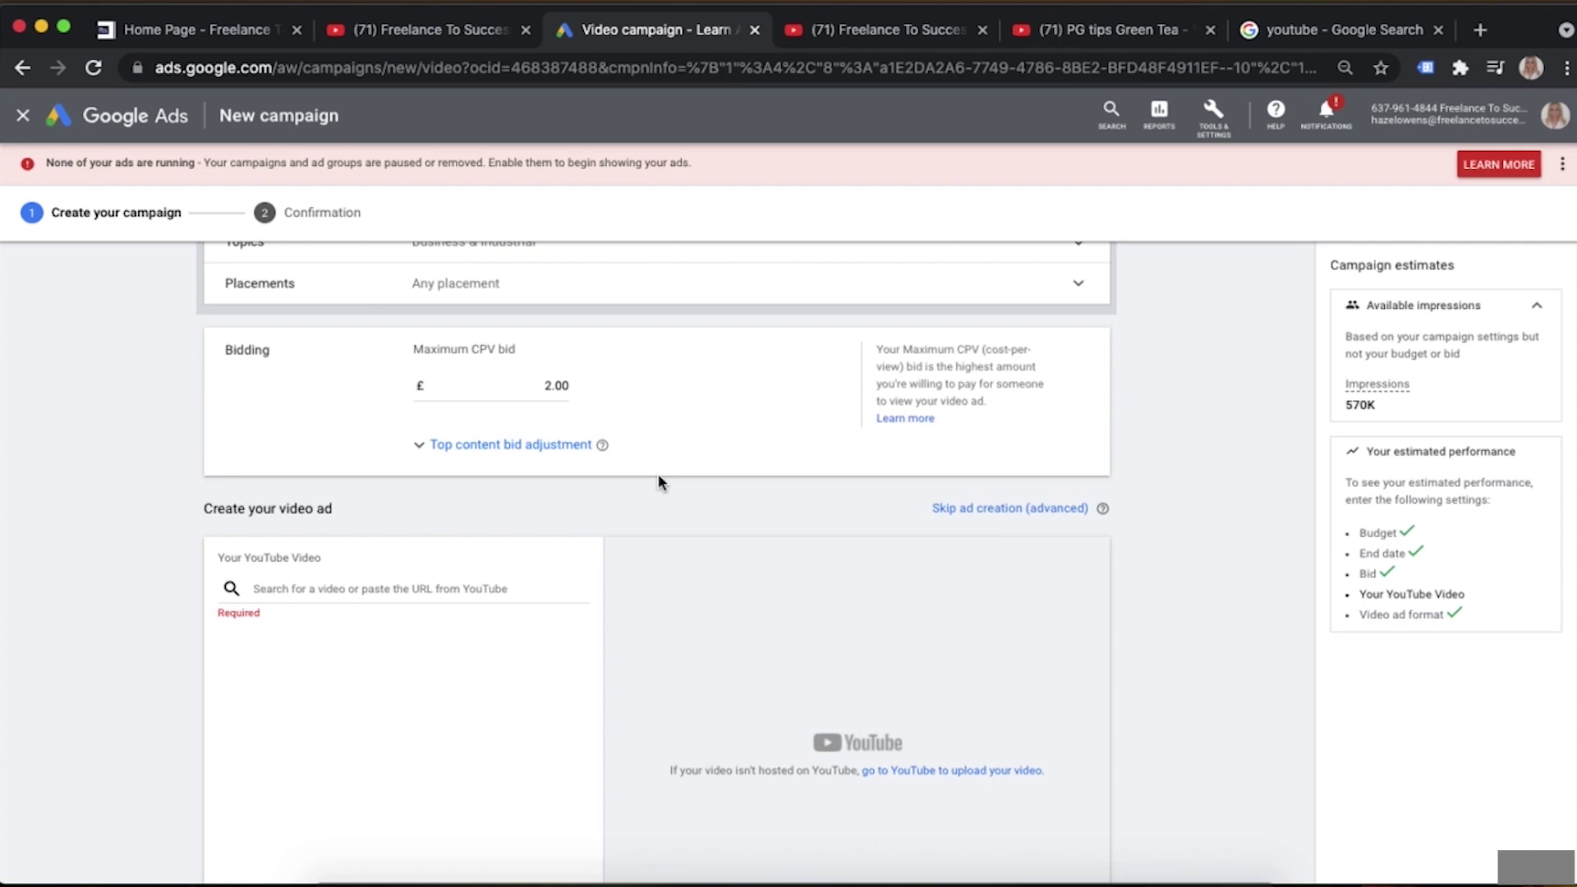
click(556, 386)
scroll(597, 393, up, 1)
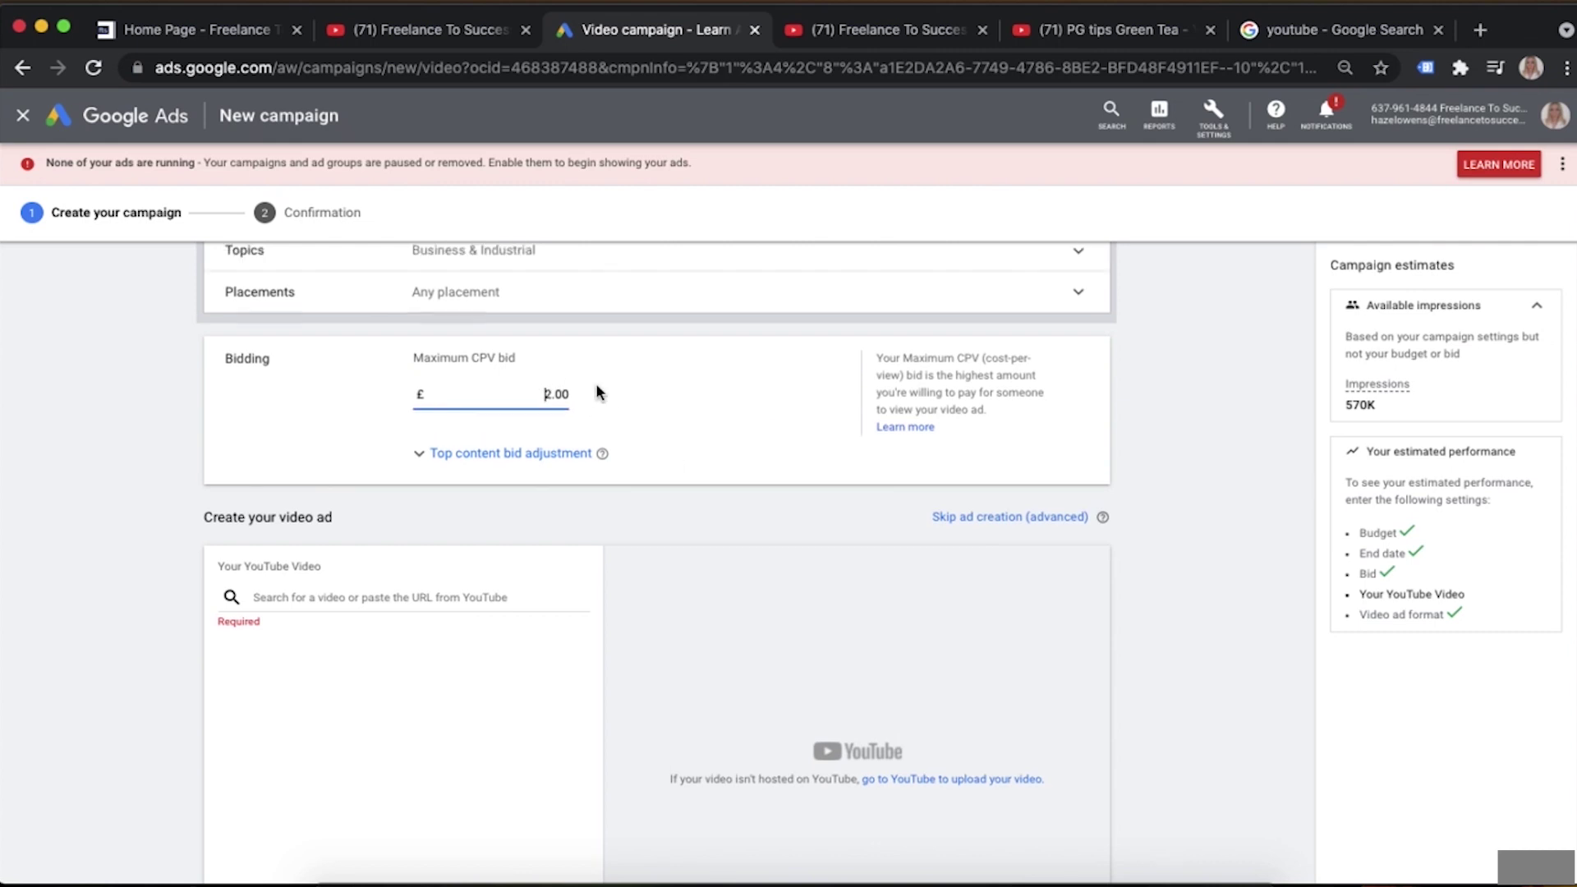
scroll(697, 398, down, 2)
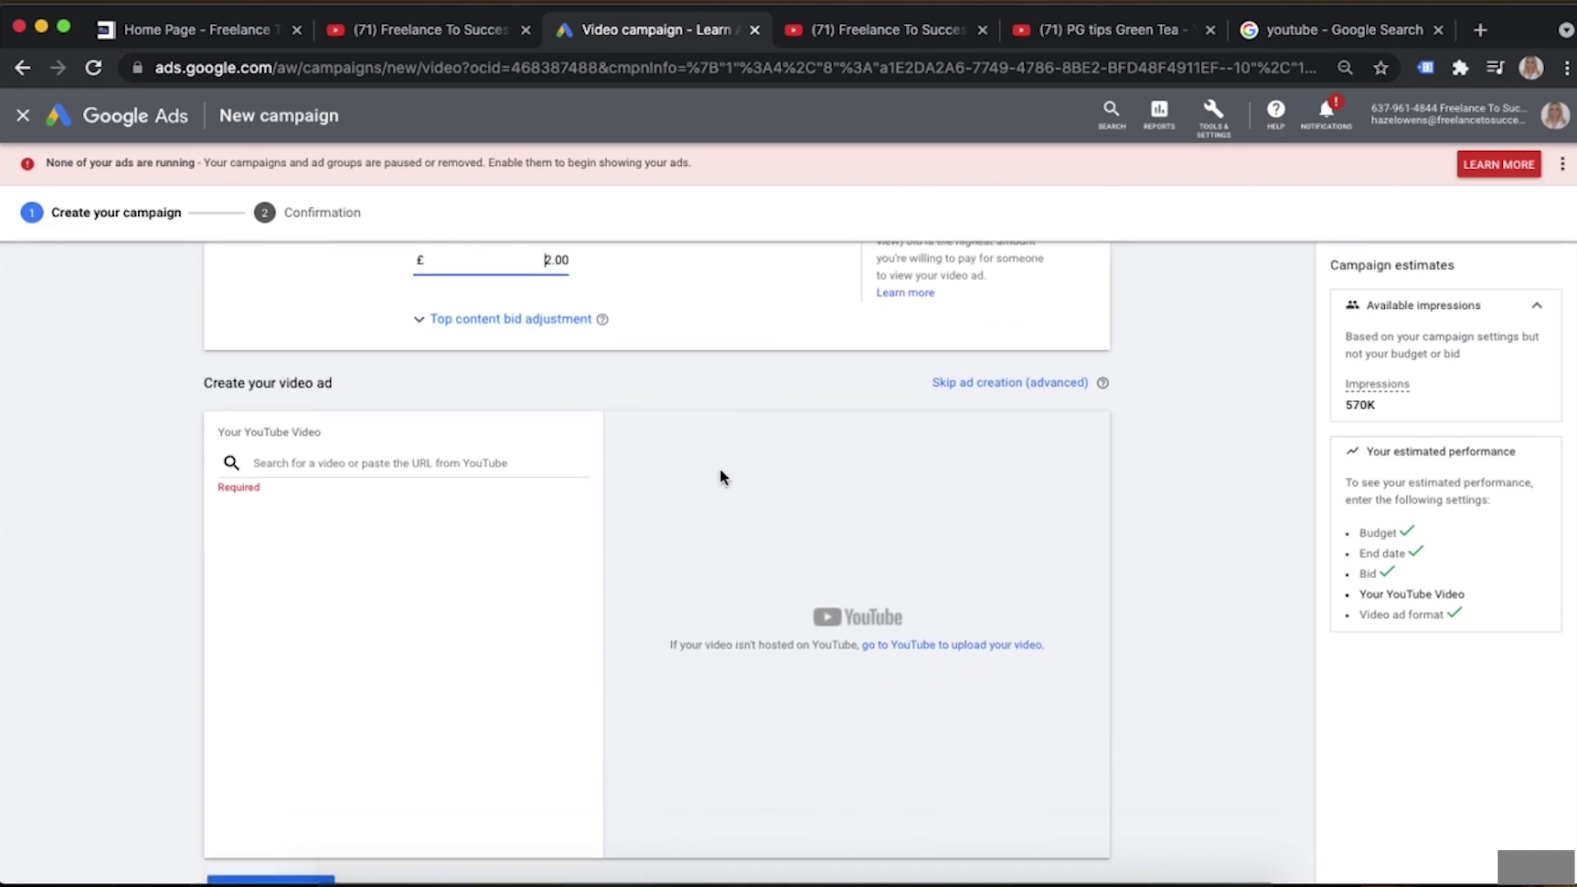
scroll(720, 471, down, 2)
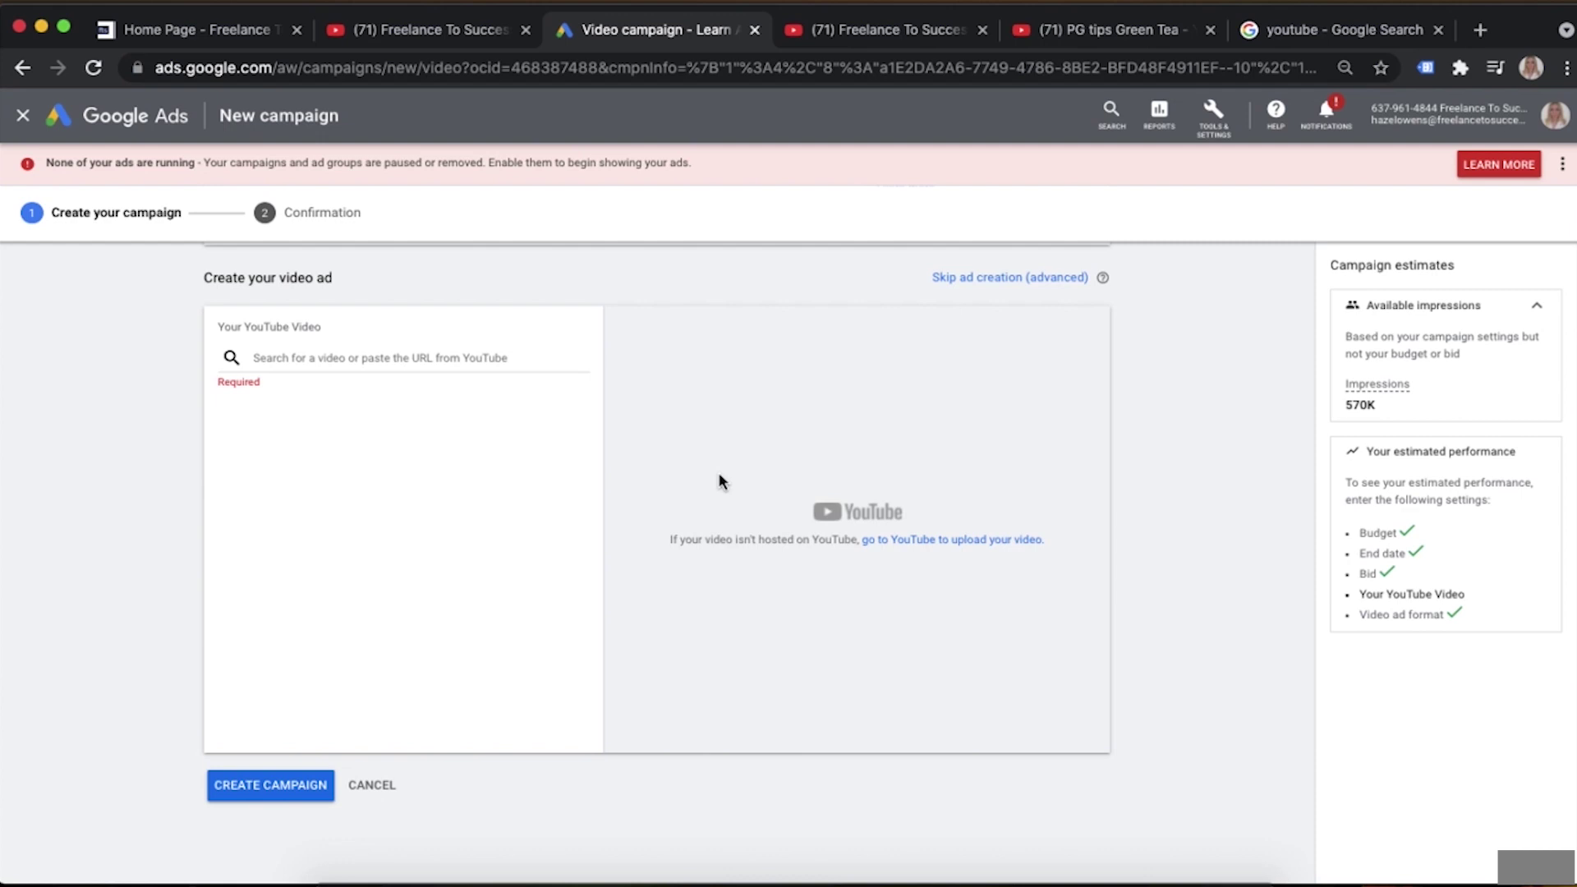
click(409, 362)
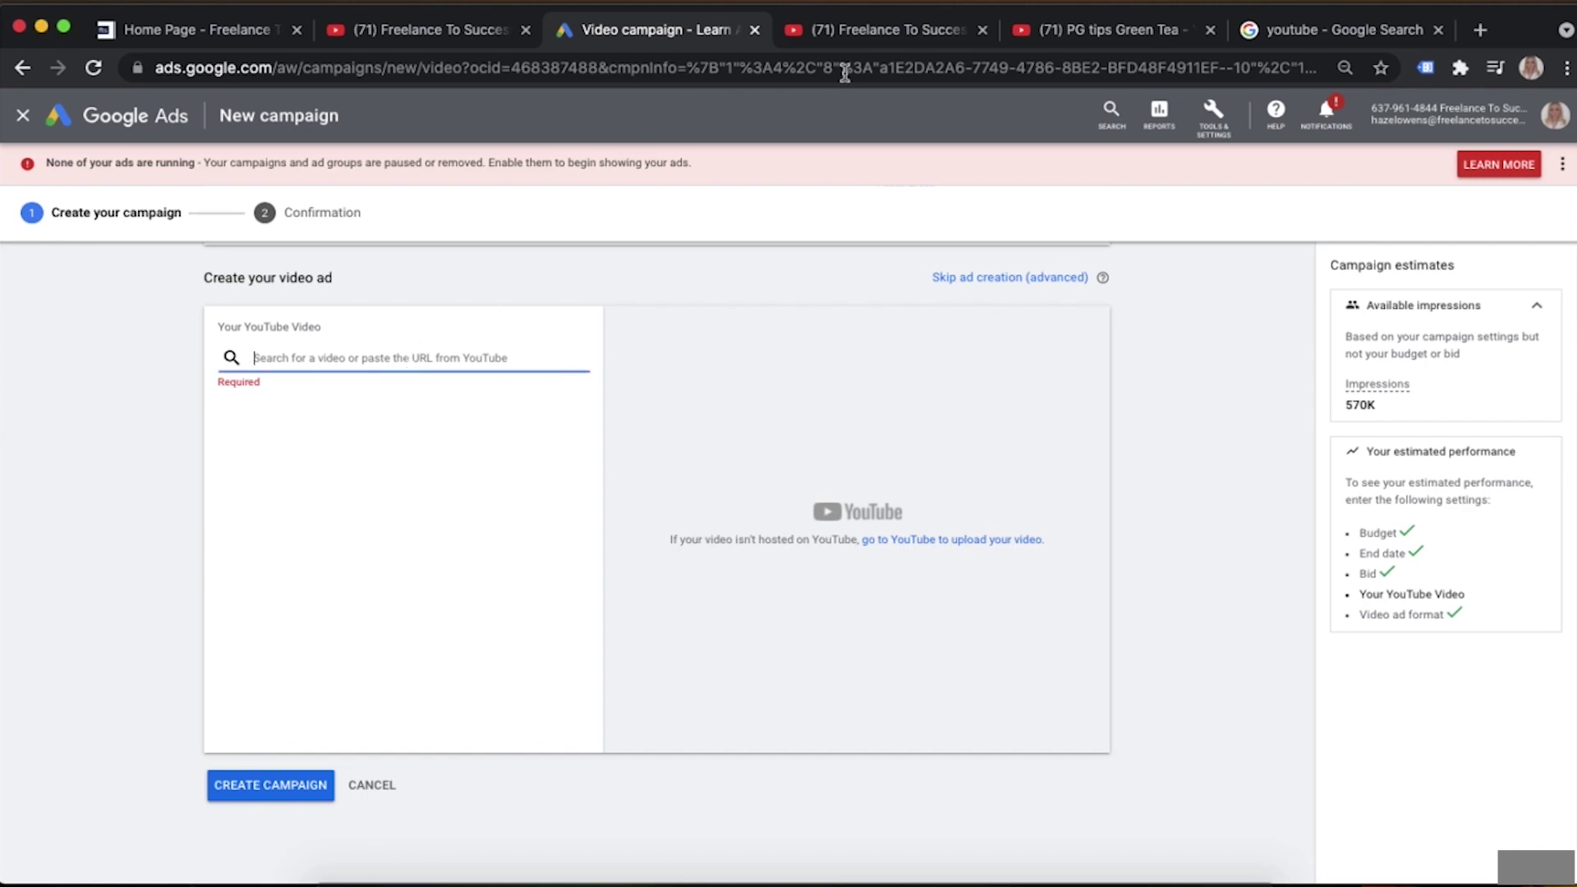
click(982, 30)
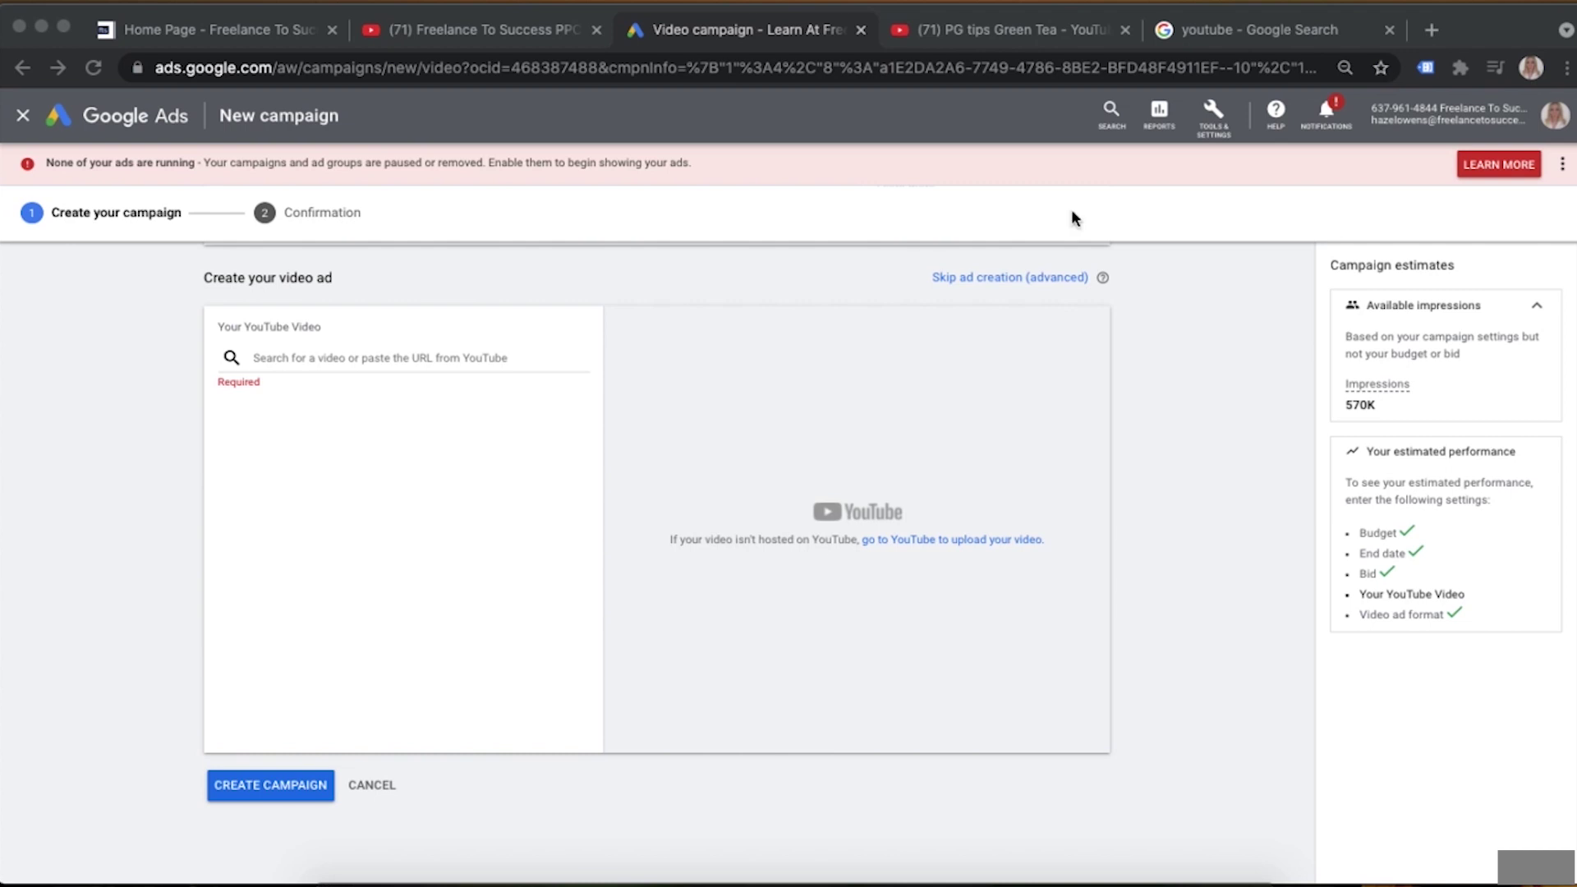
click(402, 359)
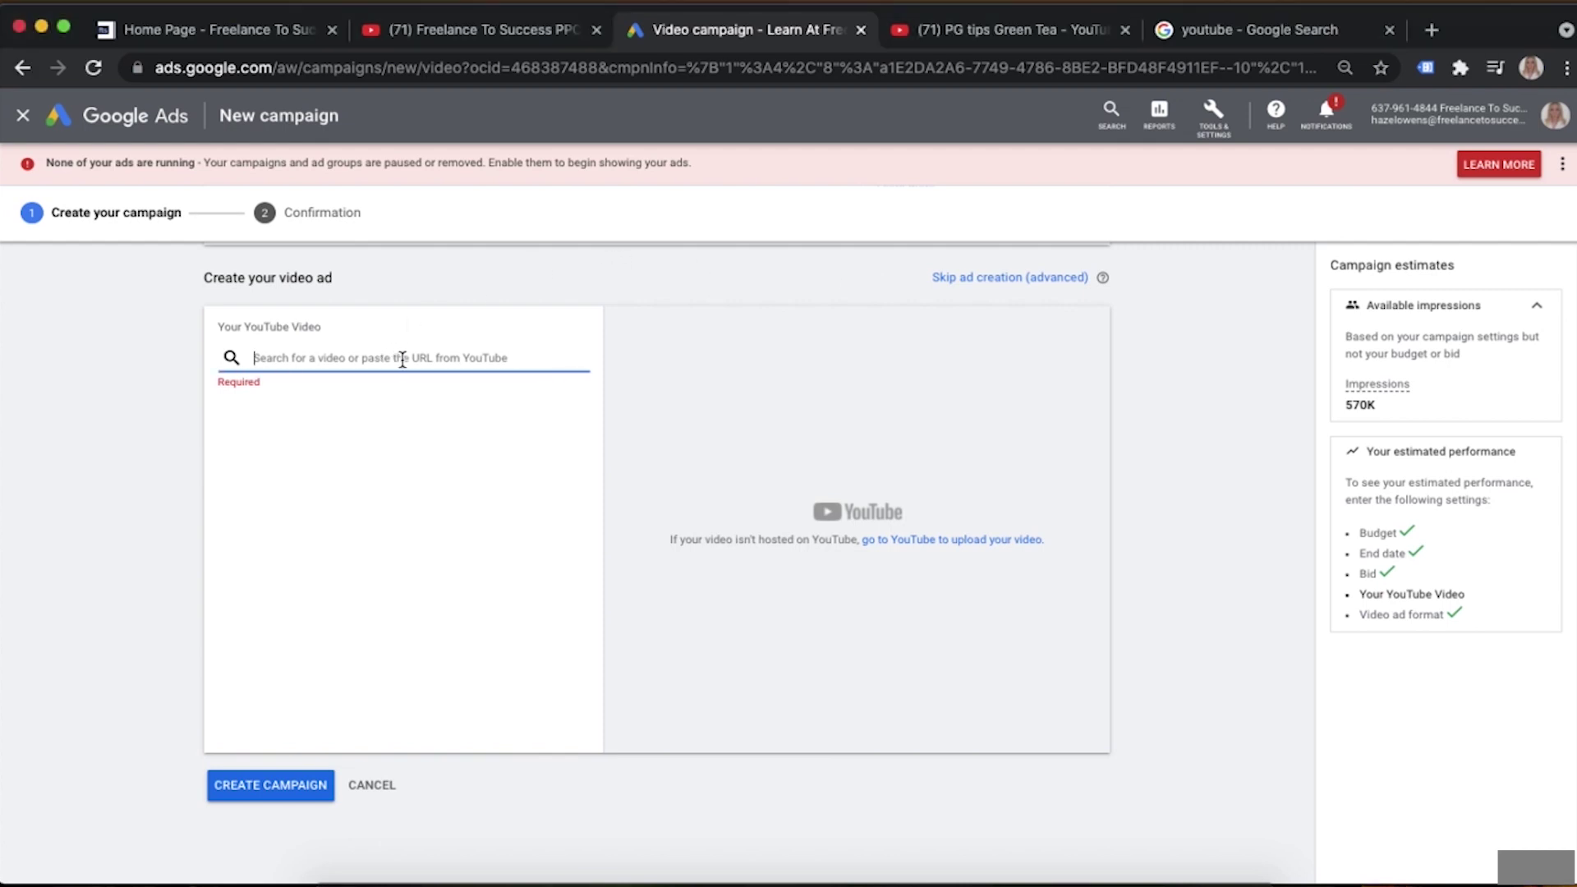
text(https://www.youtube.com/watch?v=Mr55dfxrAiU)
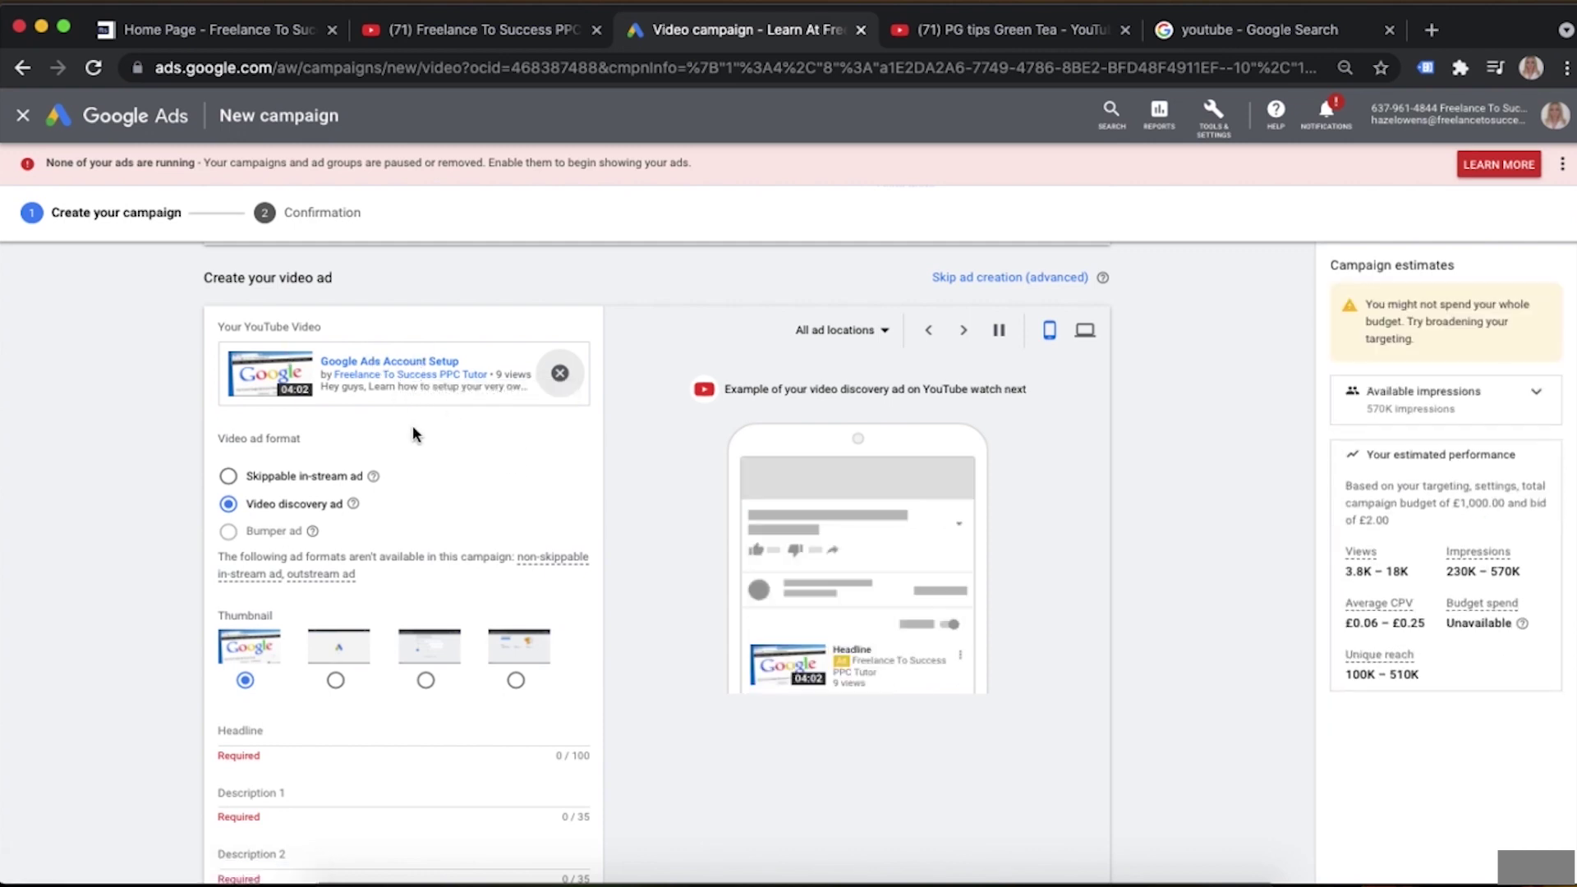
Set the video ad format to skippable in-stream ad and preview it for computer, TV and mobile
scroll(419, 427, down, 1)
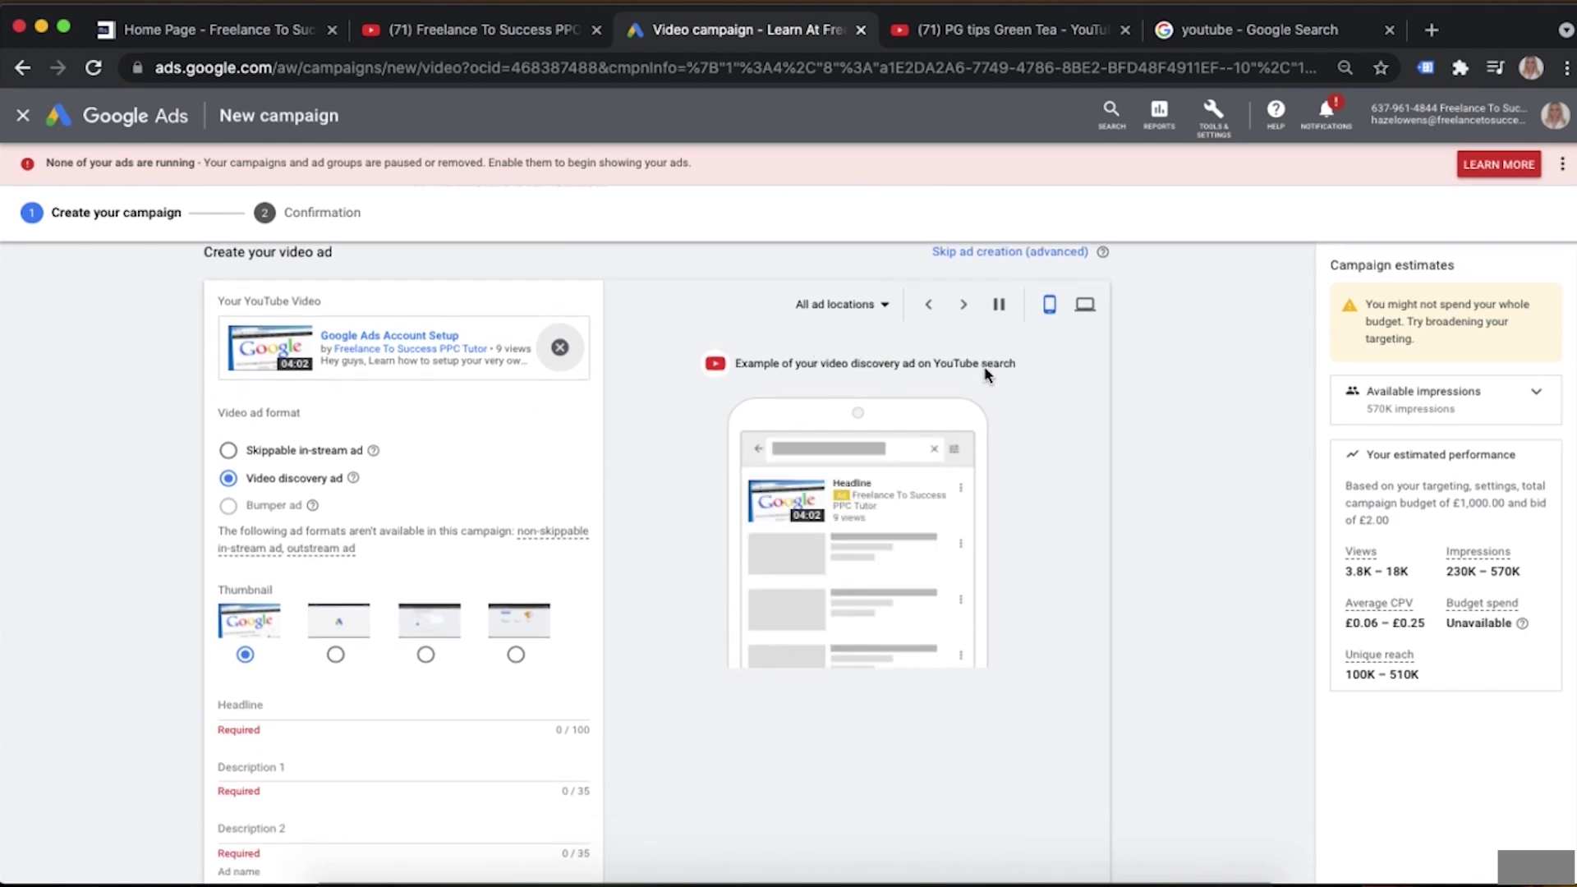
click(276, 451)
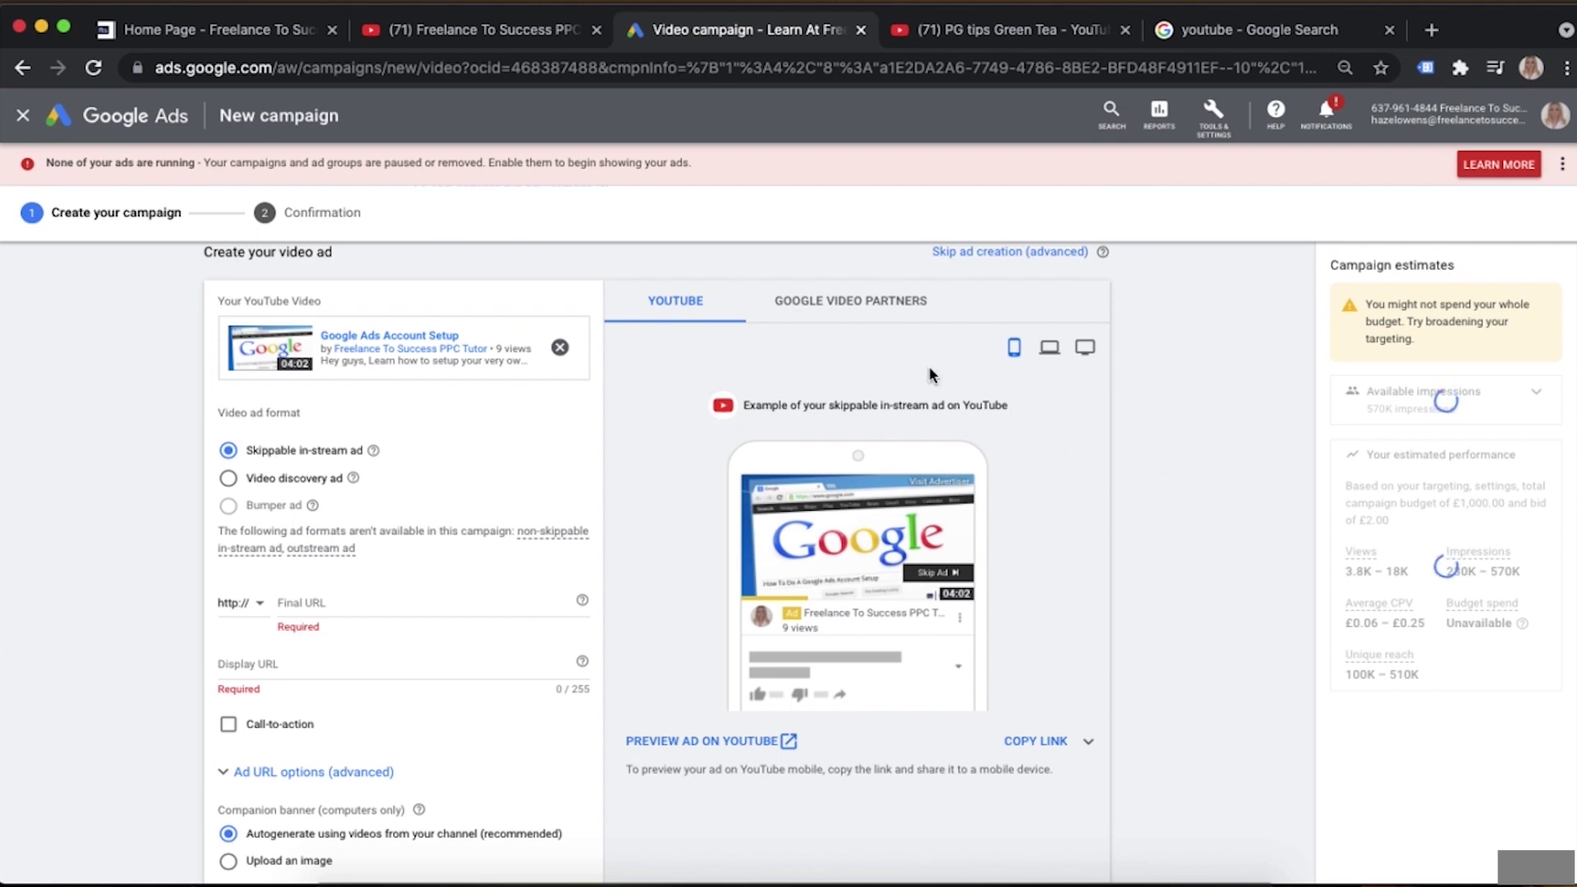
scroll(930, 368, up, 1)
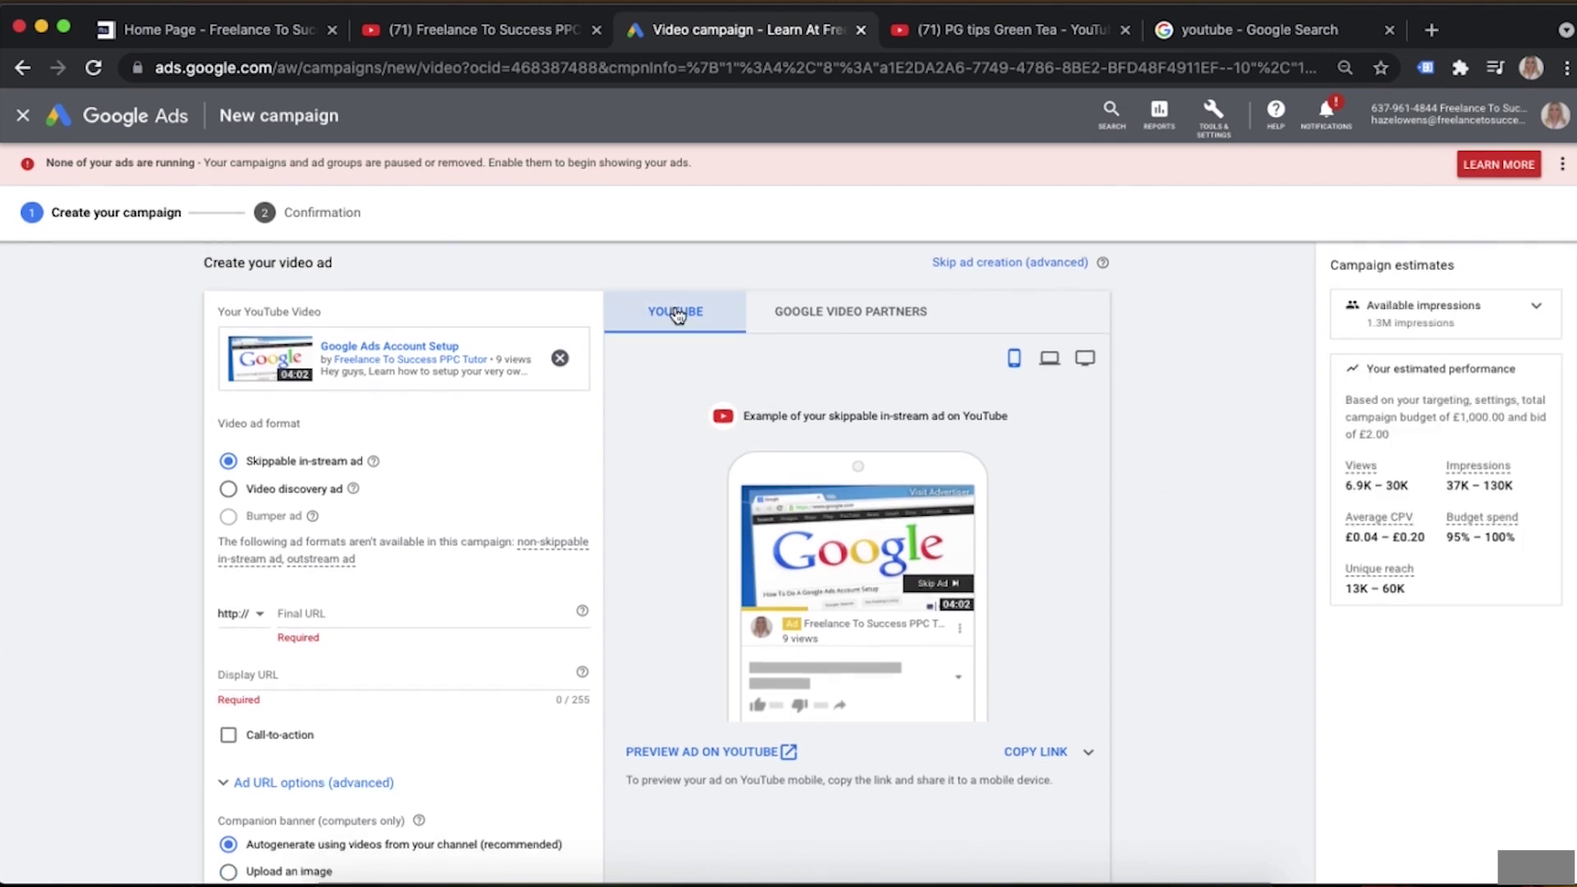
click(1051, 362)
click(1083, 361)
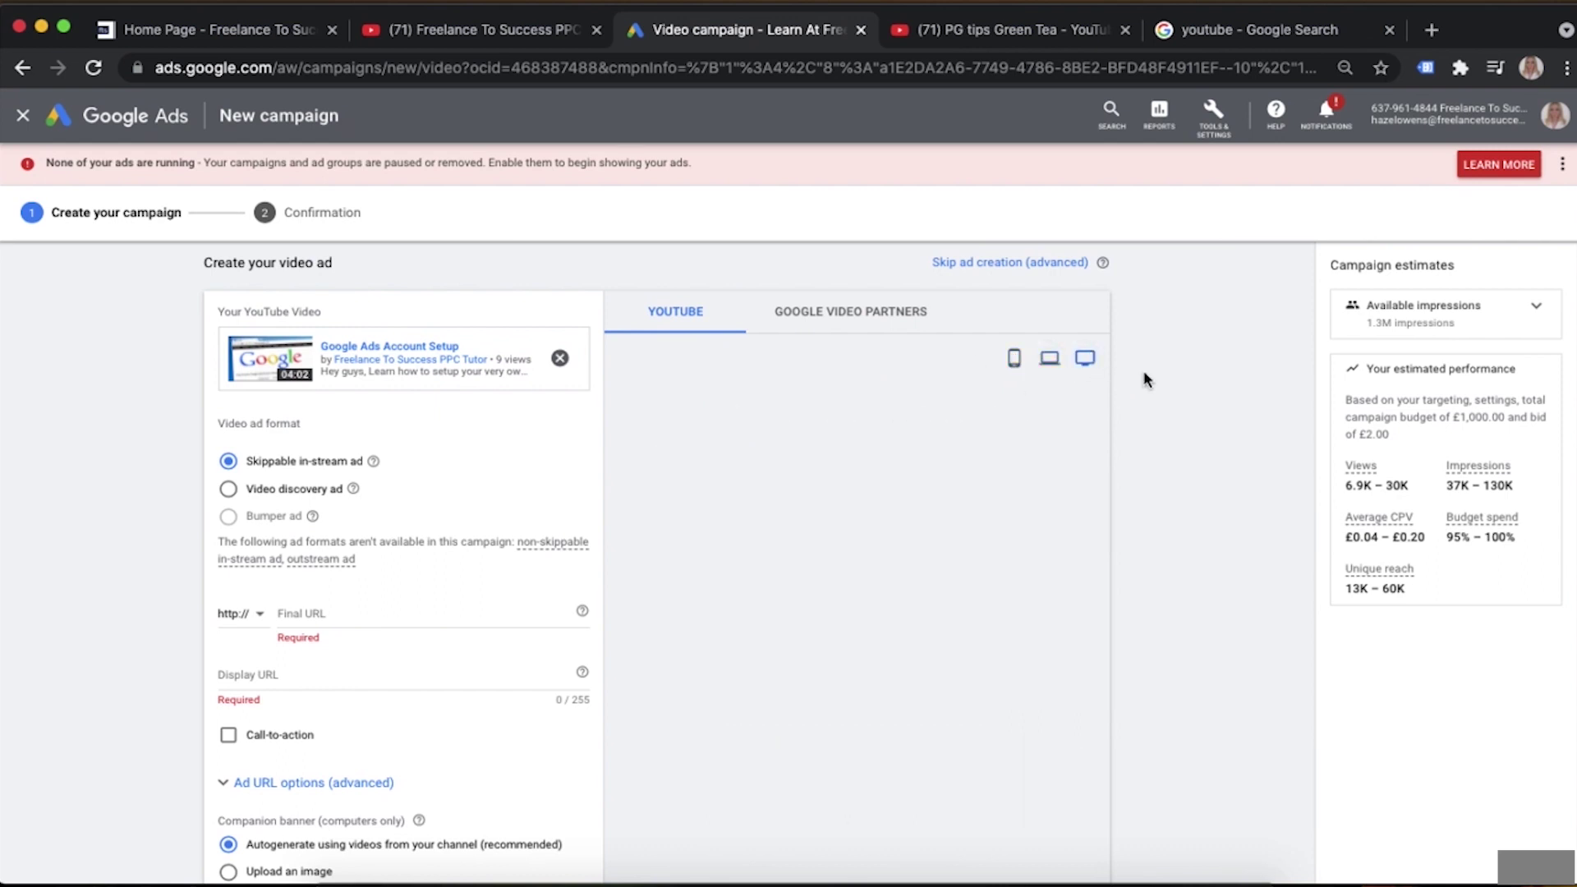
click(1017, 363)
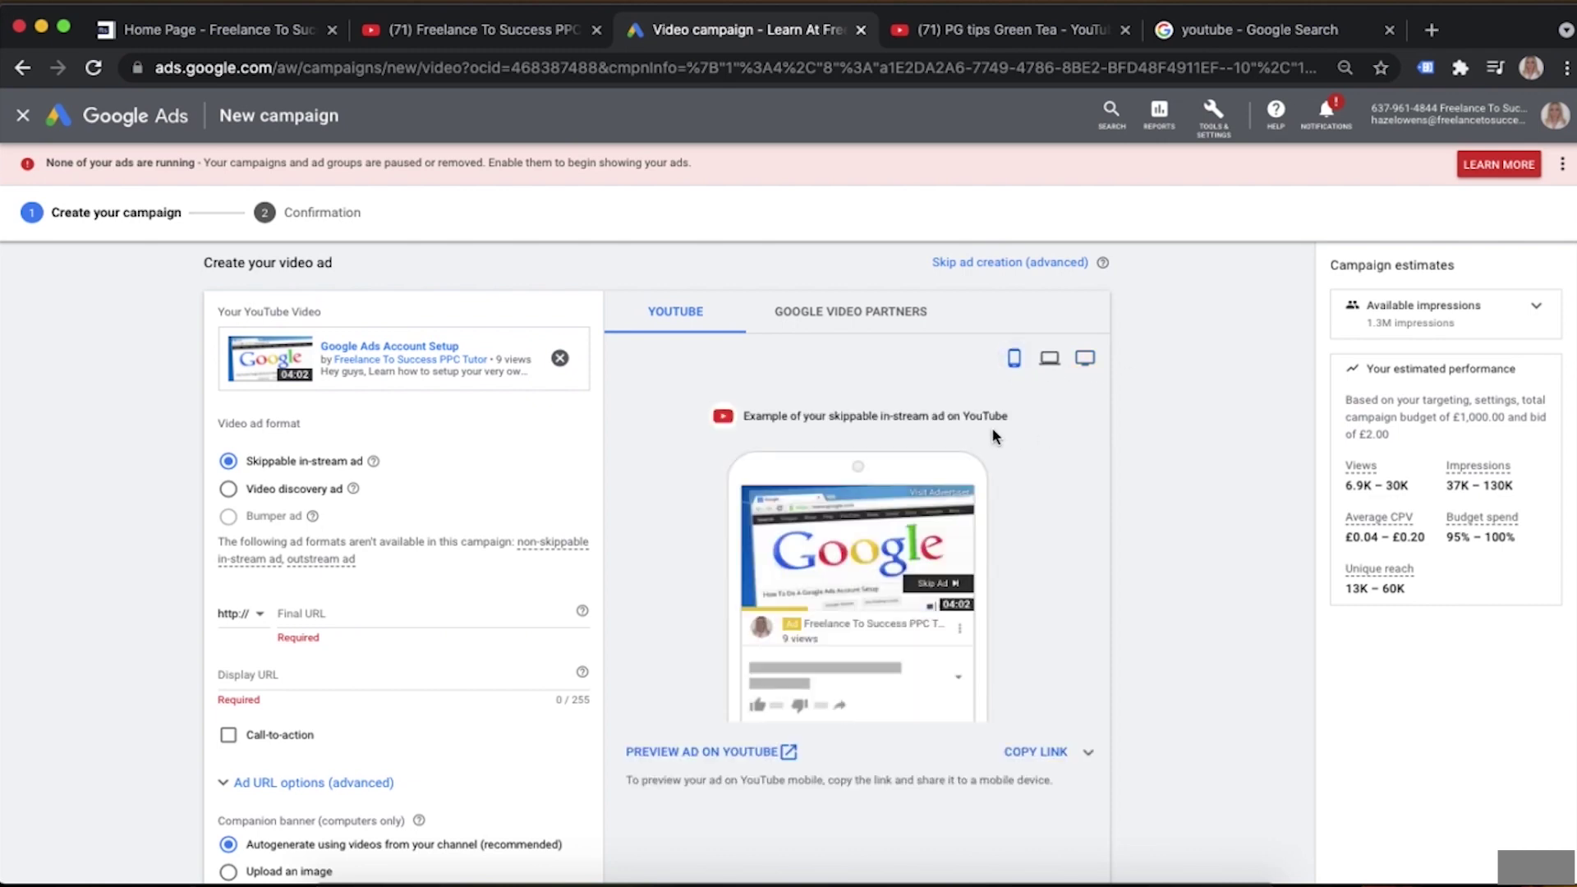
Enable the call-to-action for the video ad and set its text to "Book Now"
scroll(623, 460, down, 1)
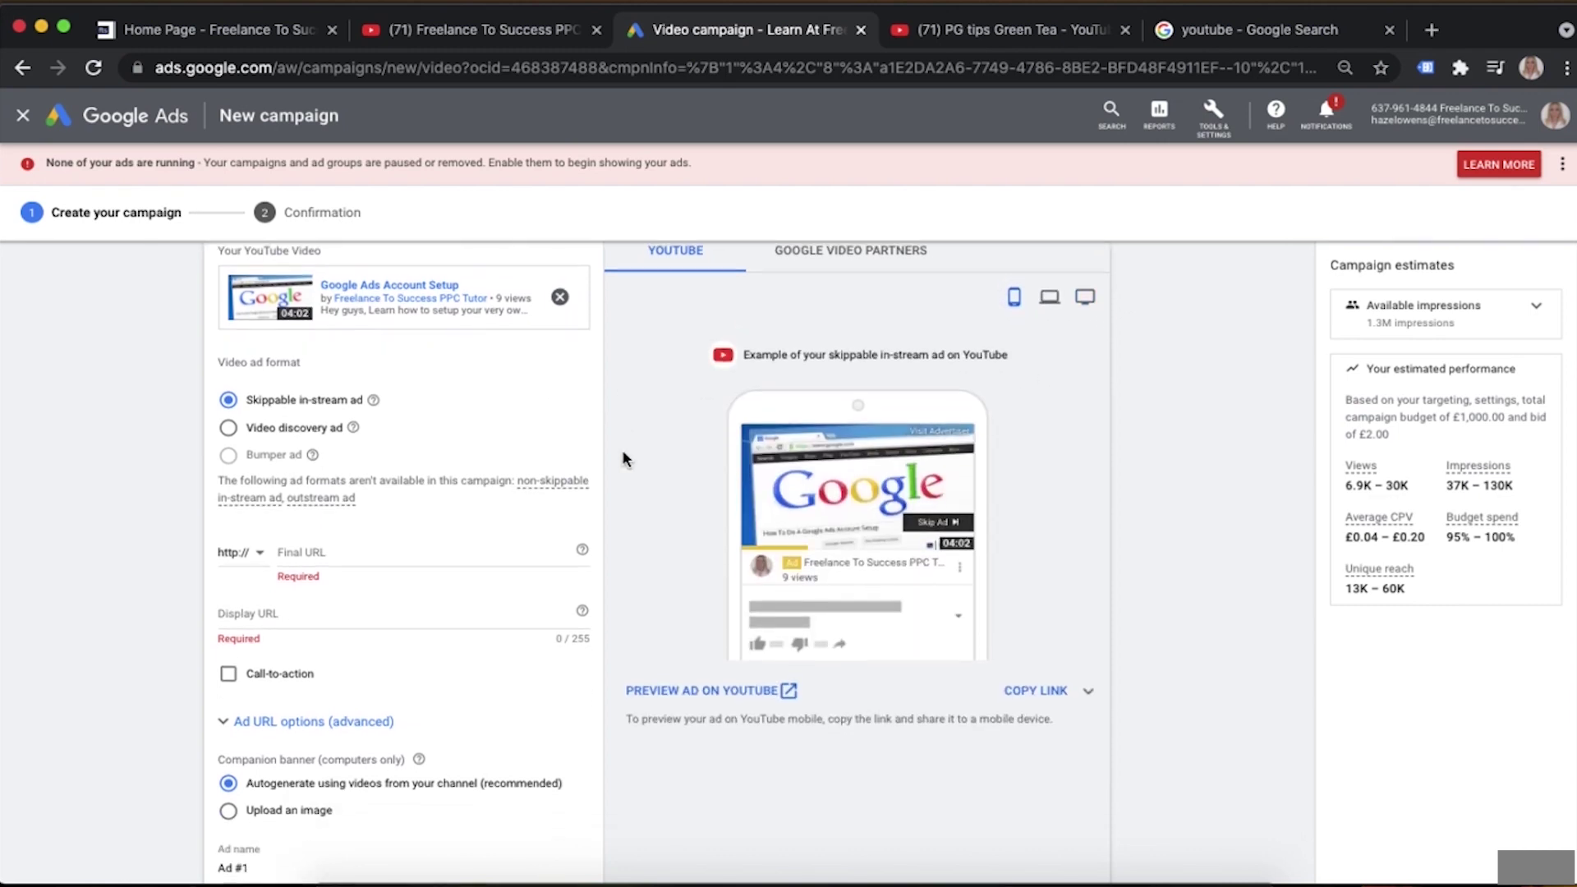
scroll(624, 461, up, 3)
scroll(626, 459, down, 2)
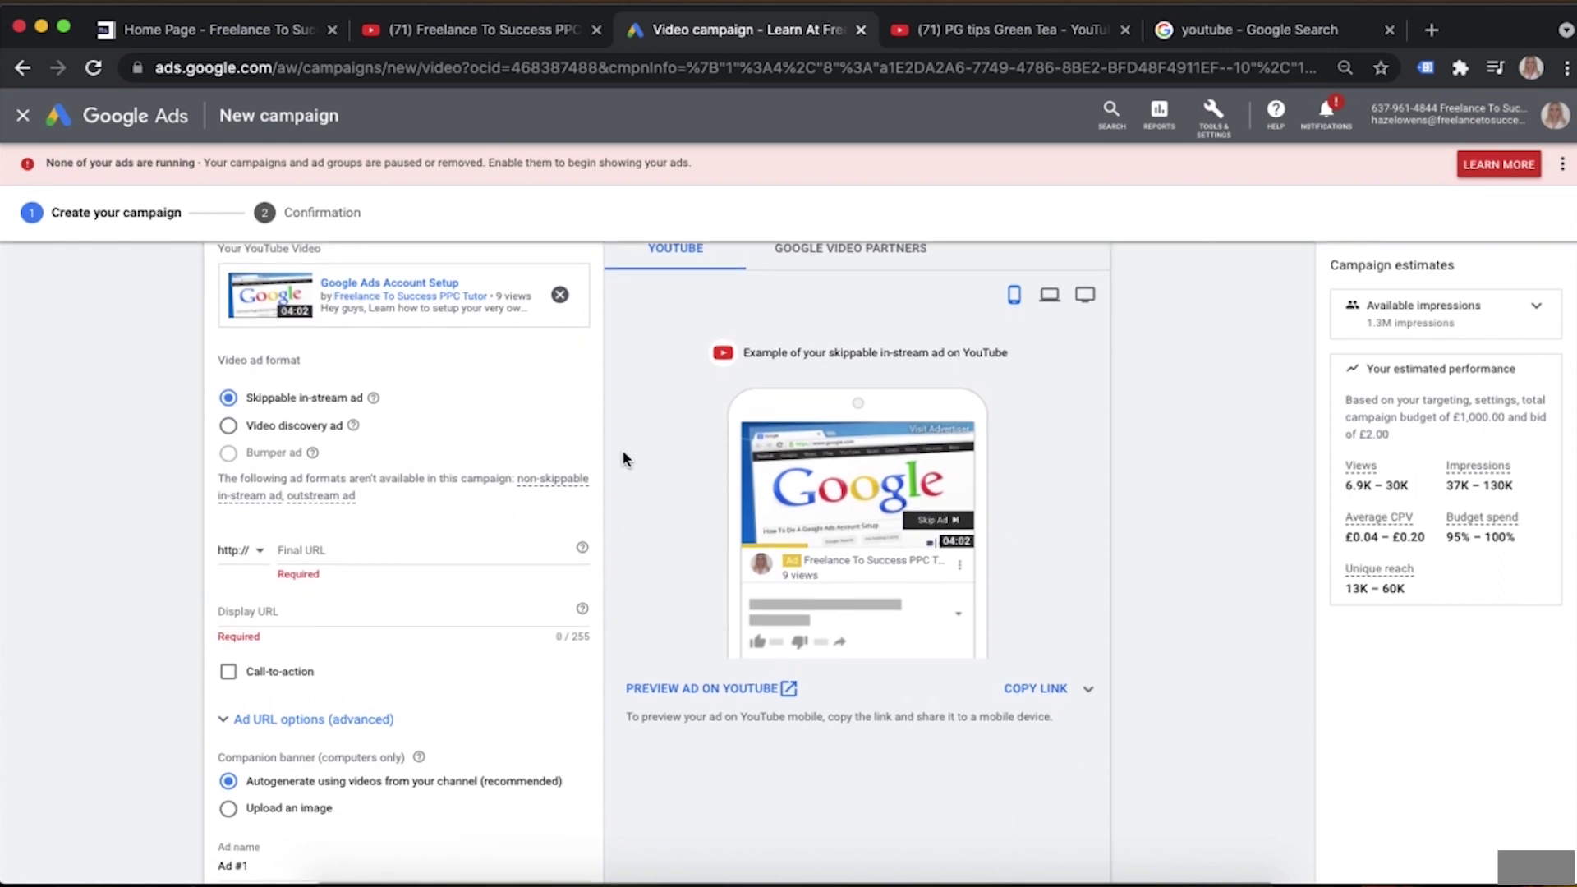
scroll(625, 459, down, 1)
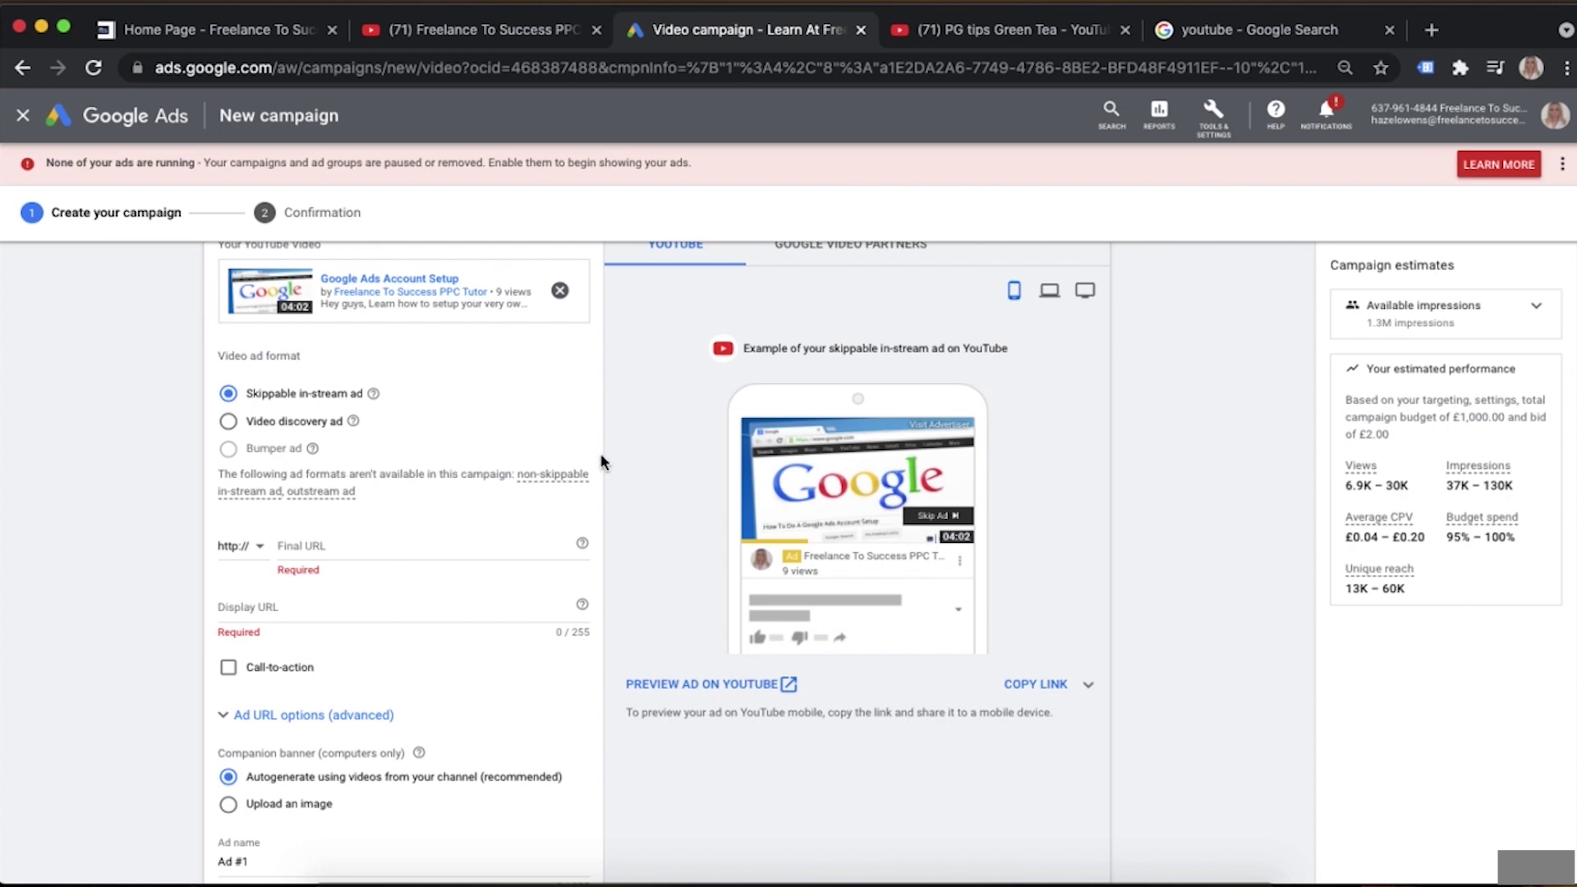
click(229, 667)
scroll(320, 669, down, 1)
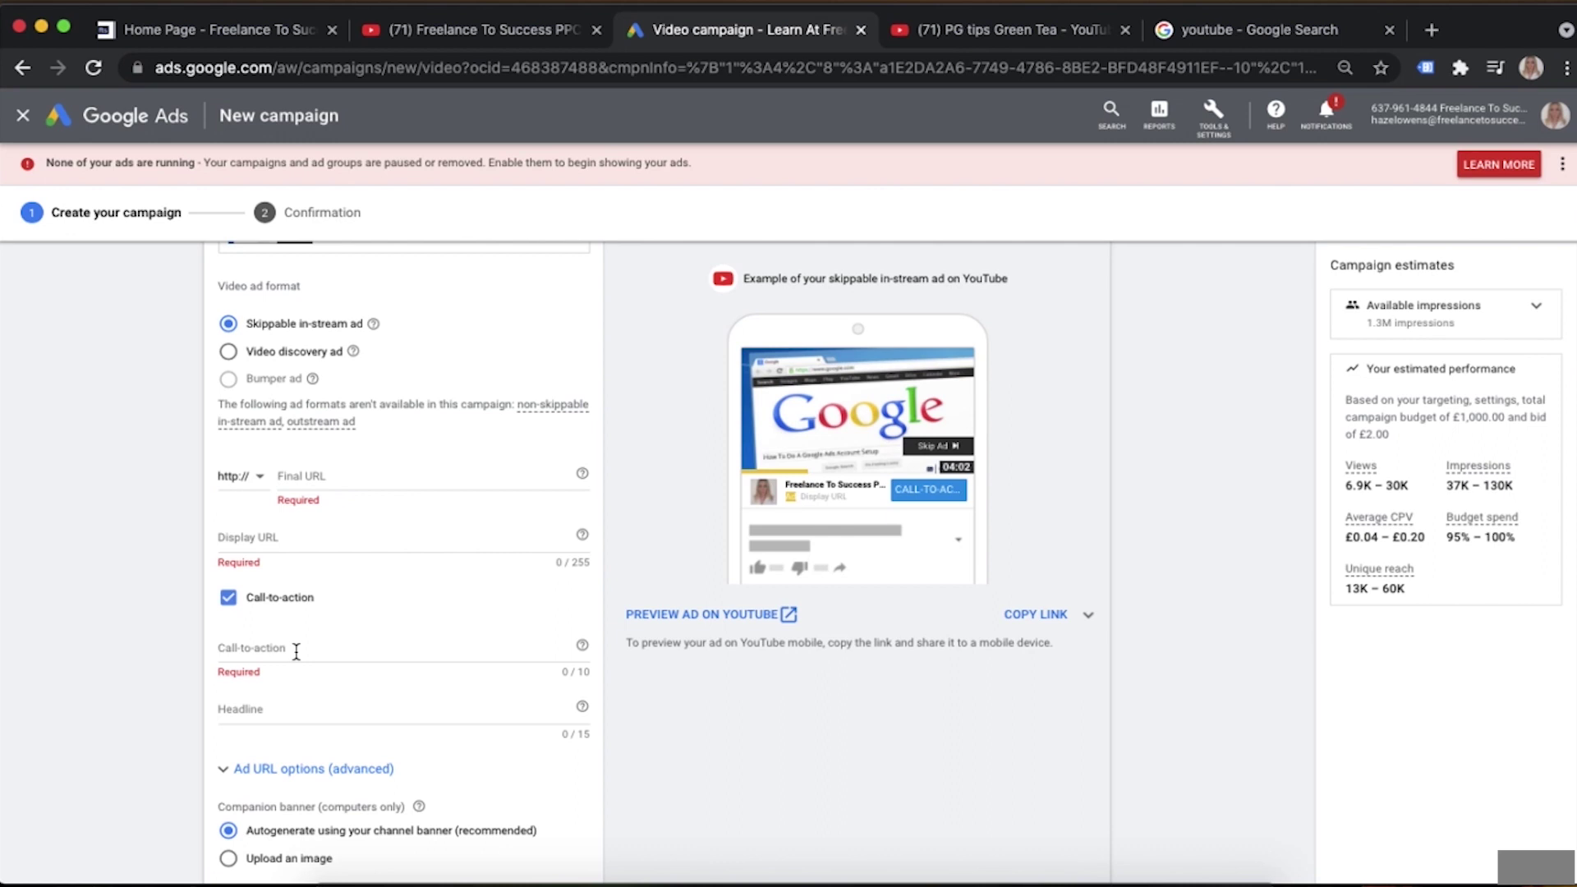
click(579, 667)
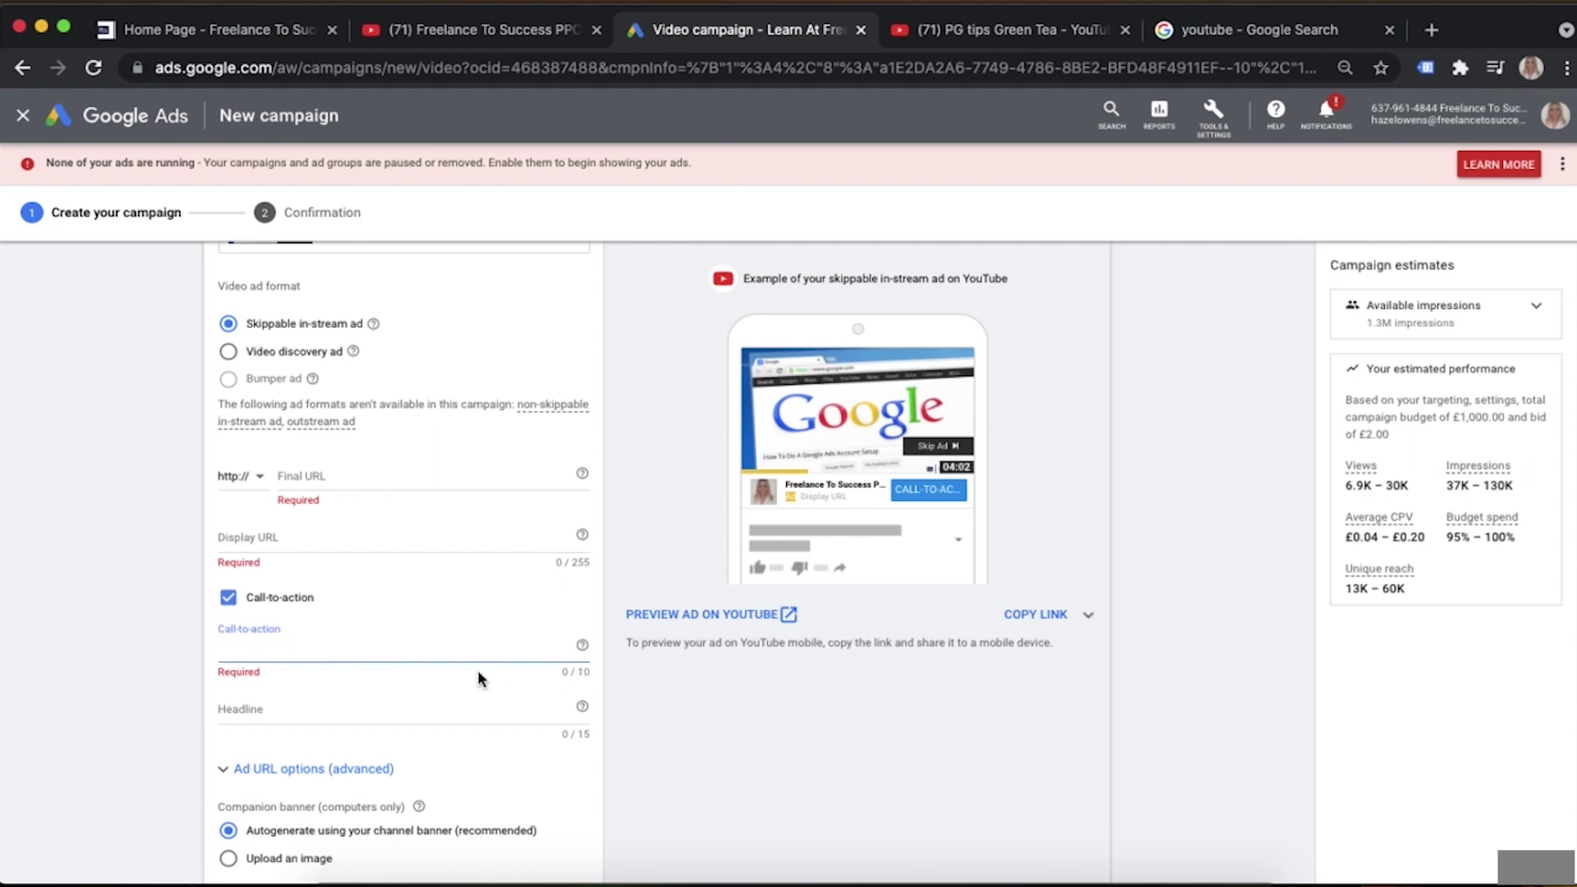
drag(589, 734, 566, 736)
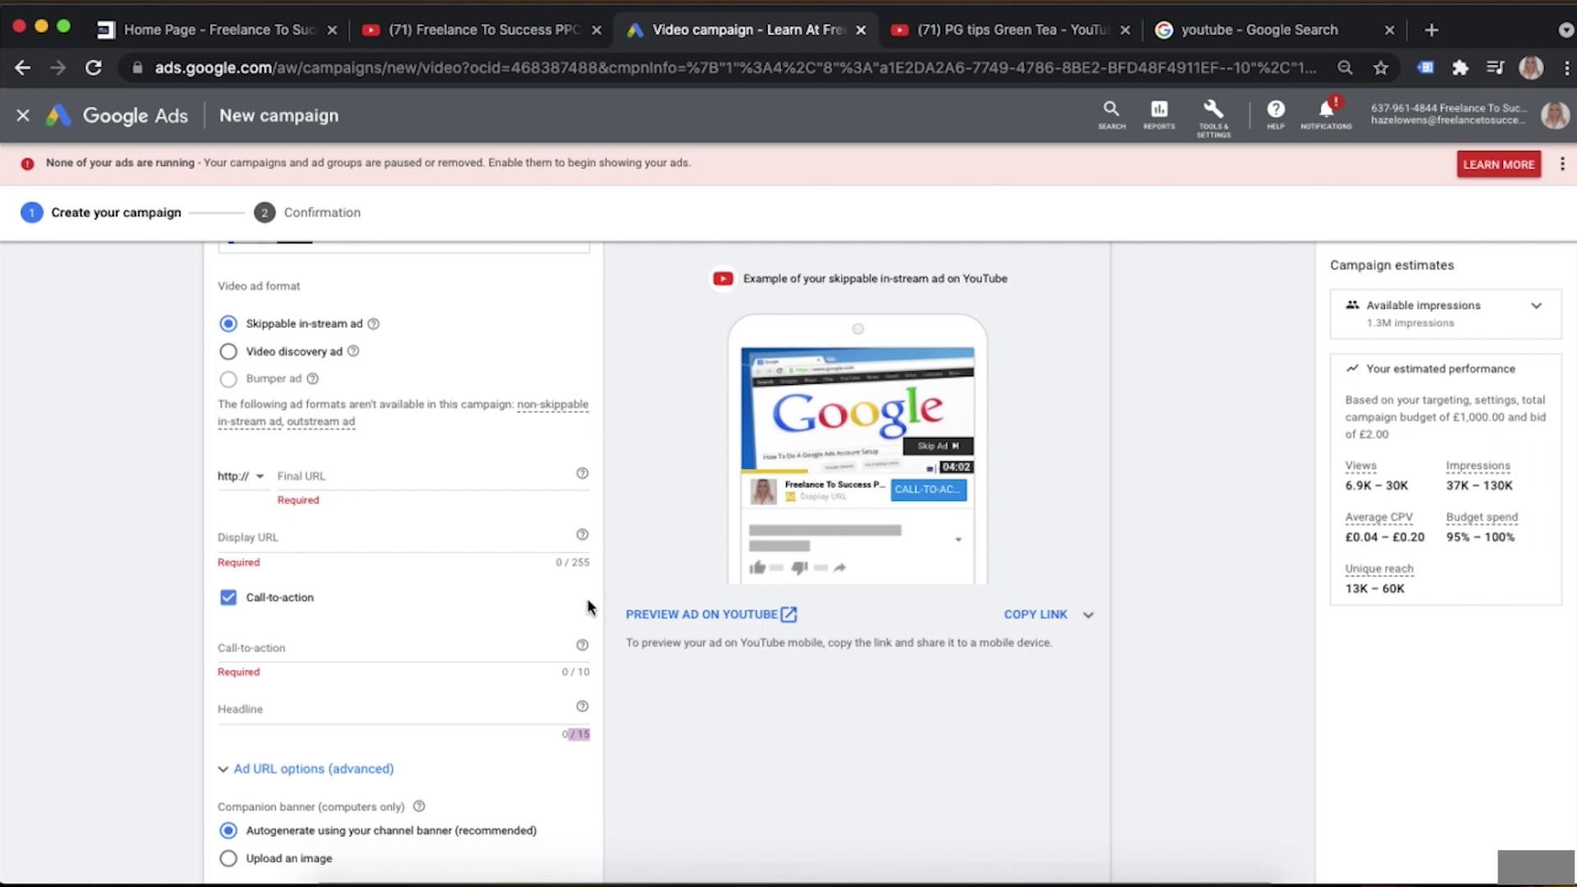
click(421, 649)
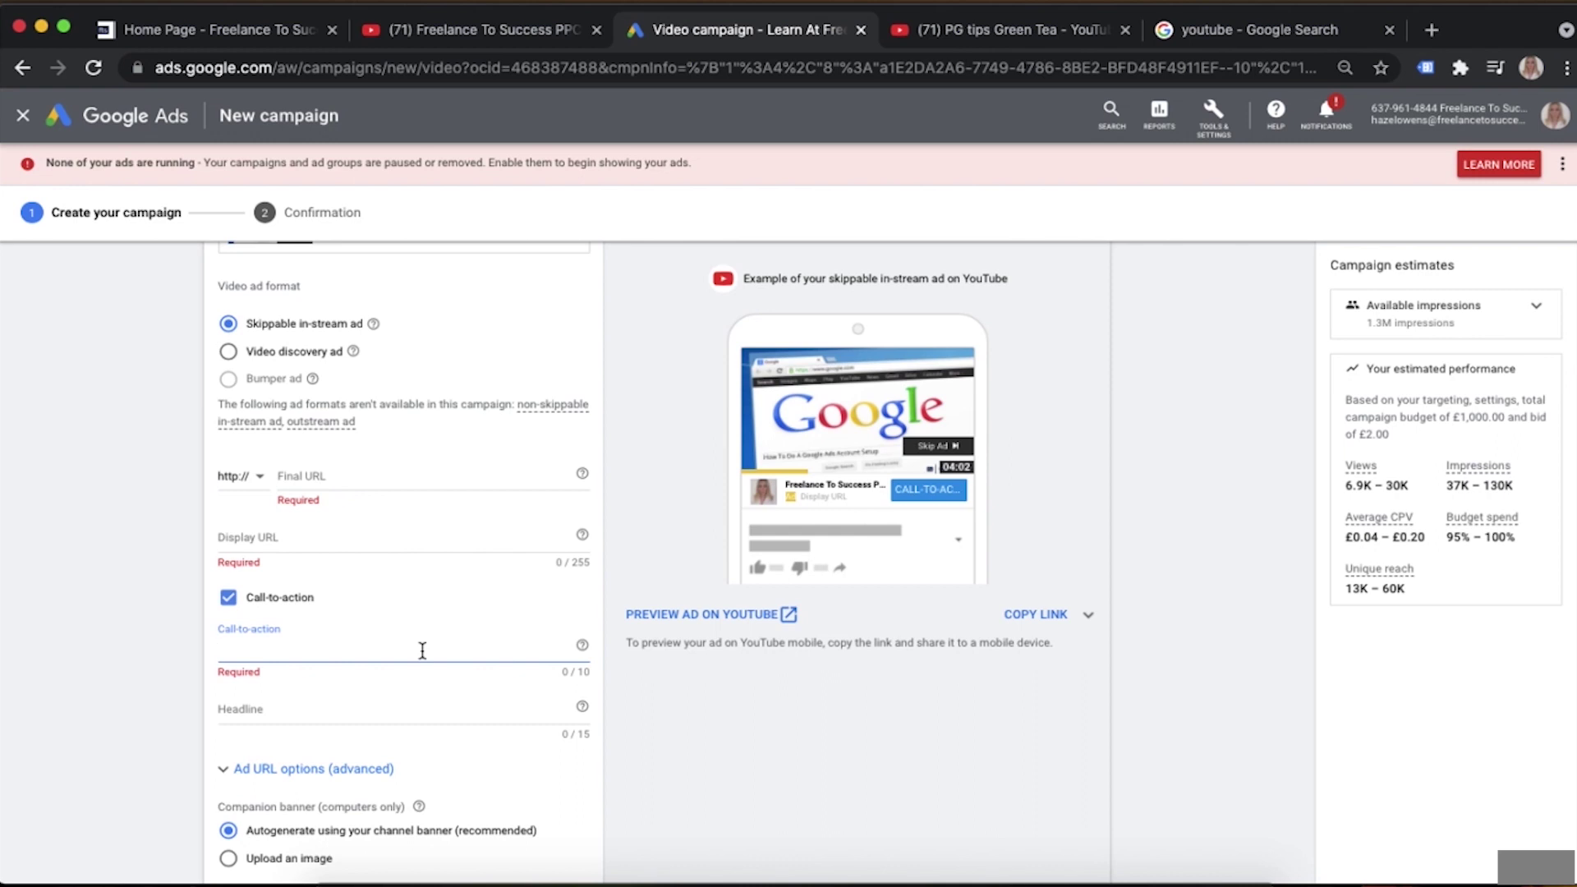
text(Book Nw)
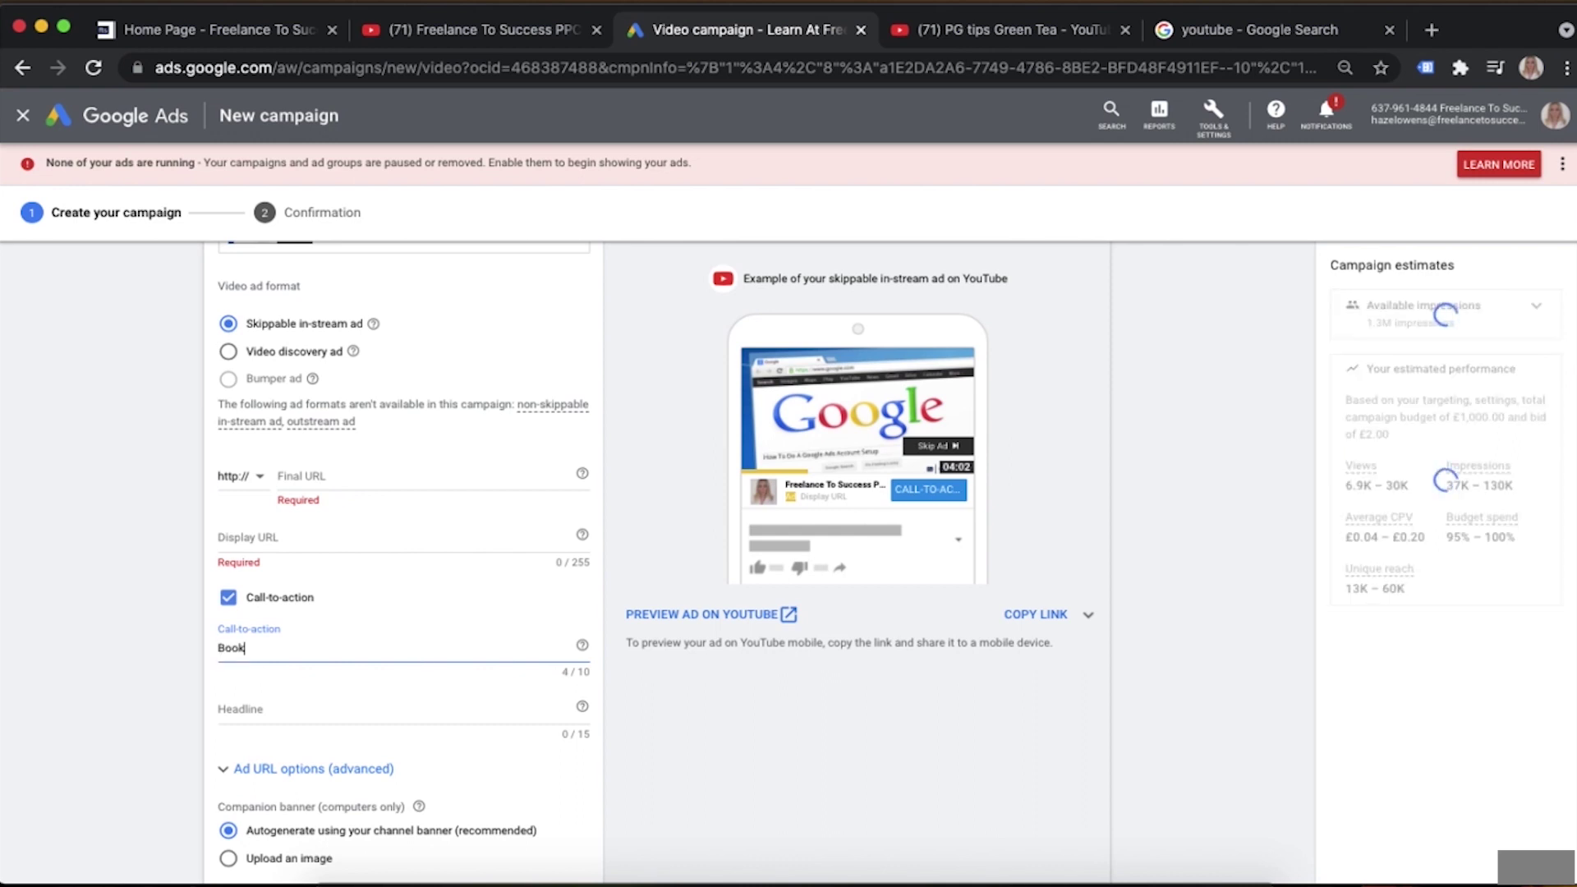
key(BackSpace)
text(ow)
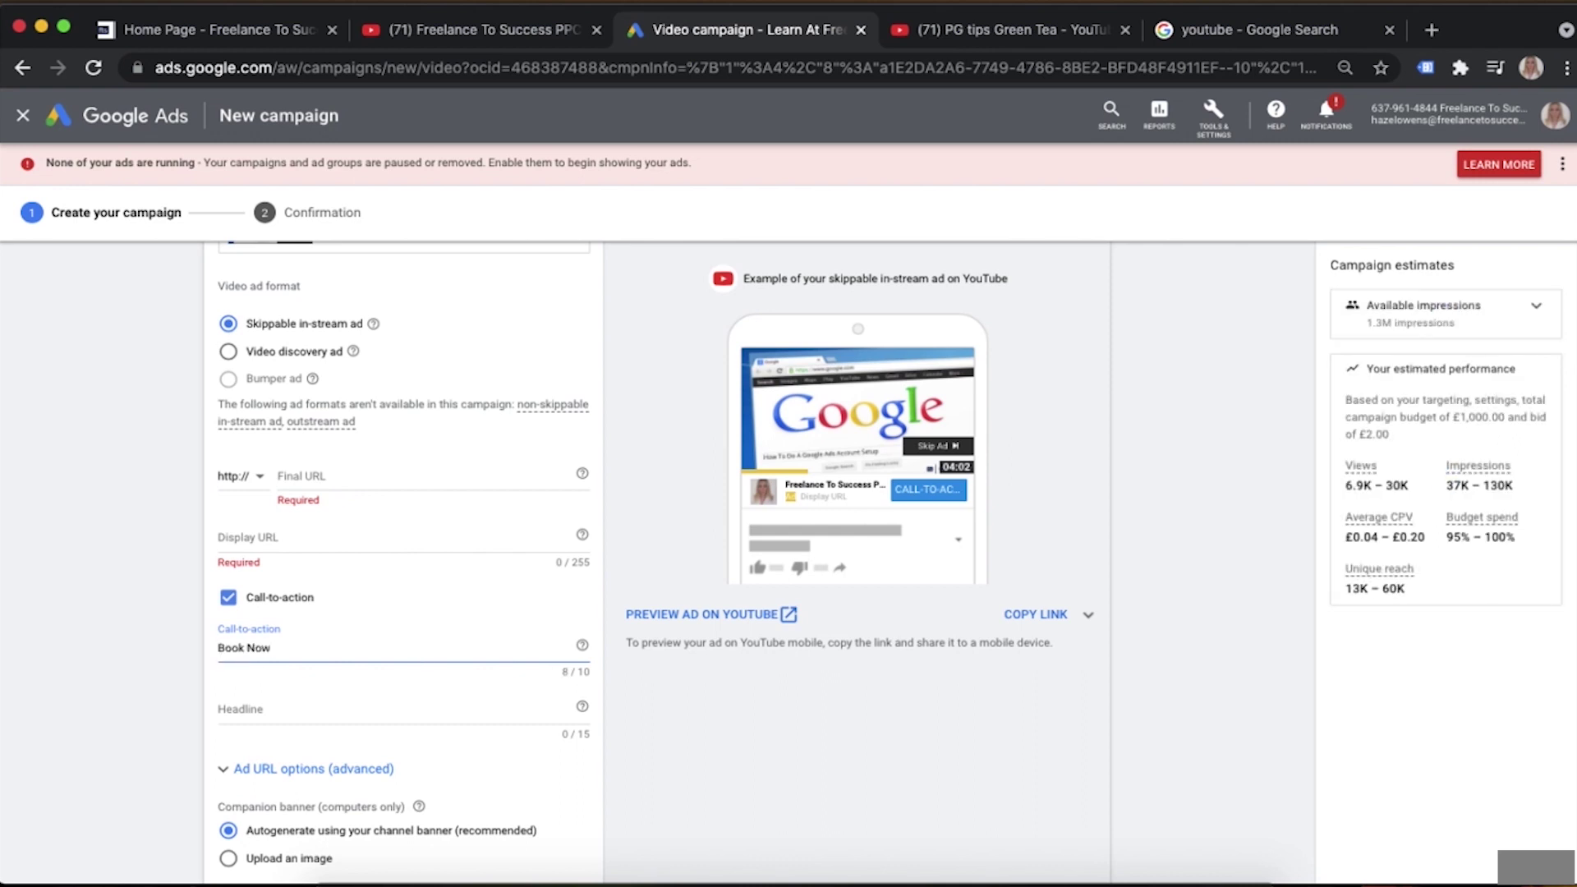
Set the call-to-action headline to "Learn With F2S"
click(353, 714)
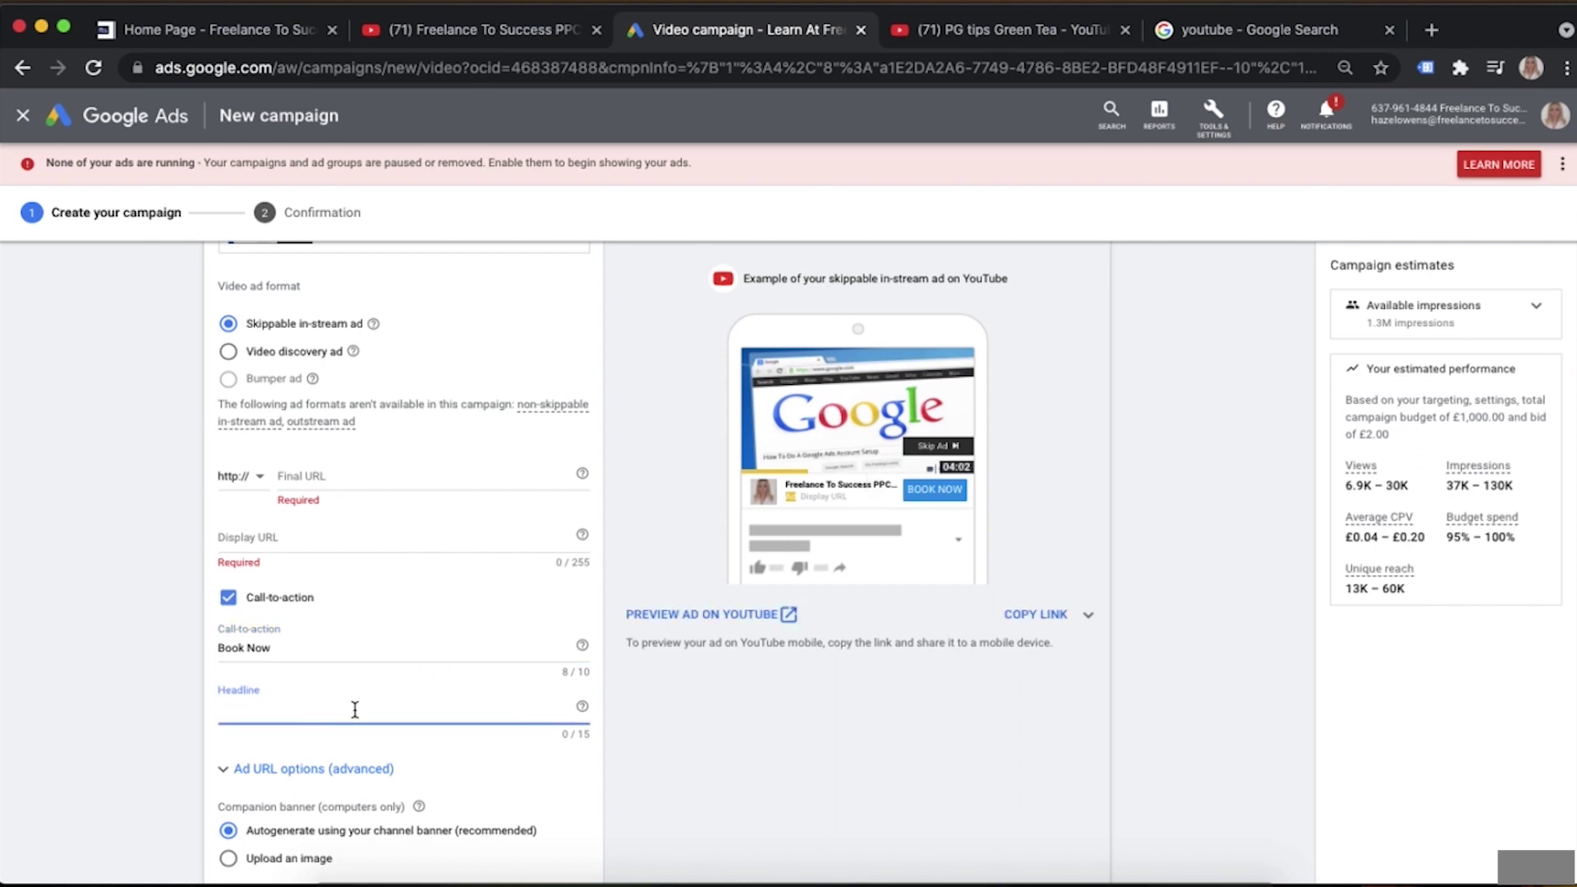
text(Learn With )
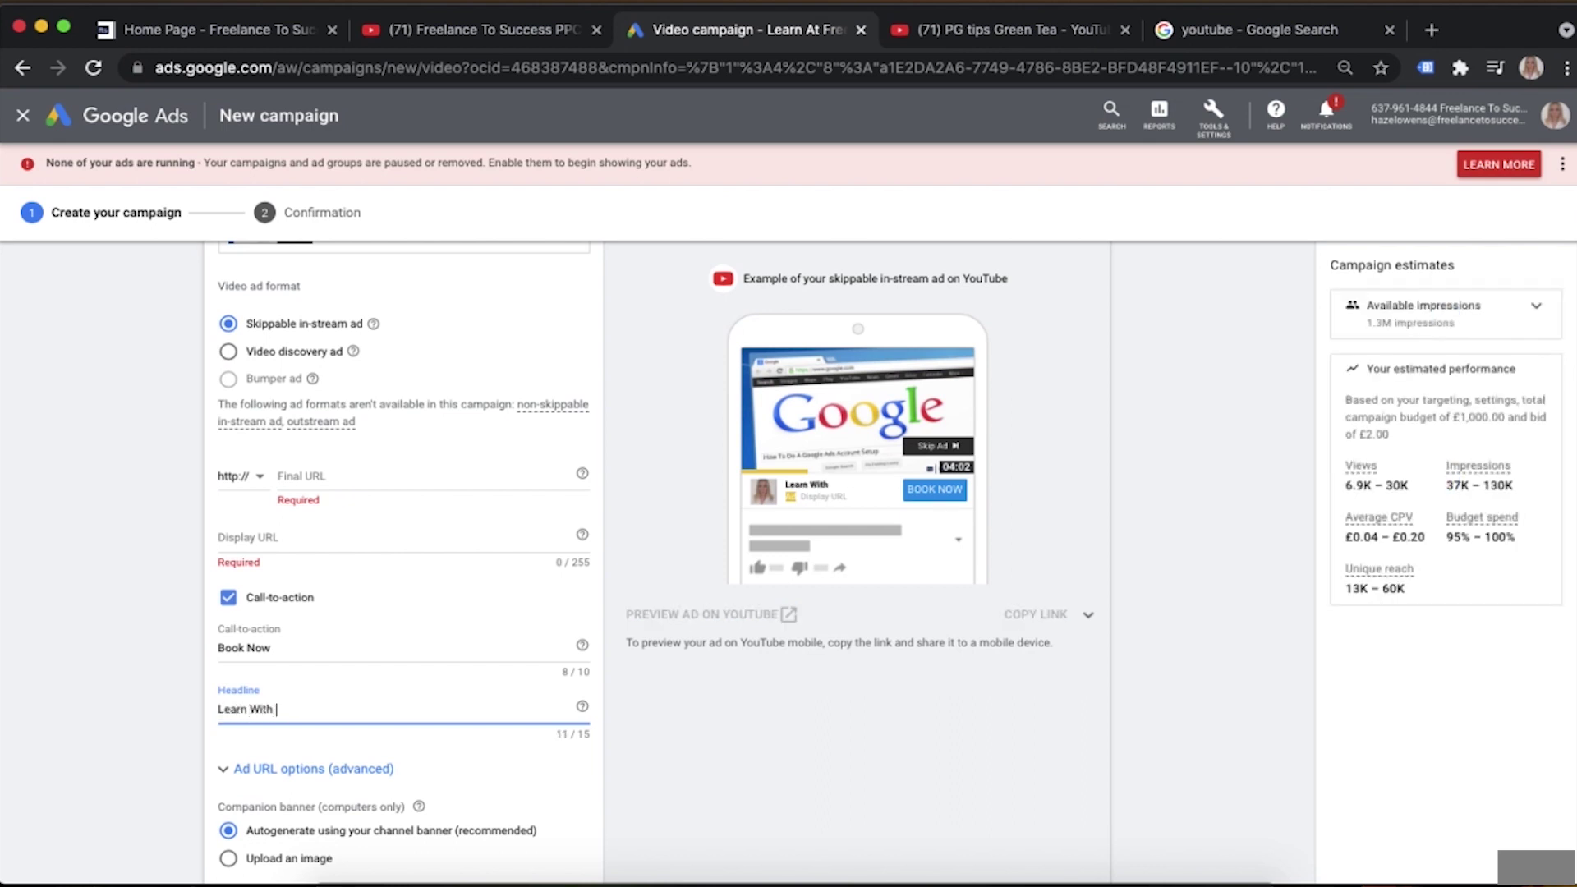
text(F2S)
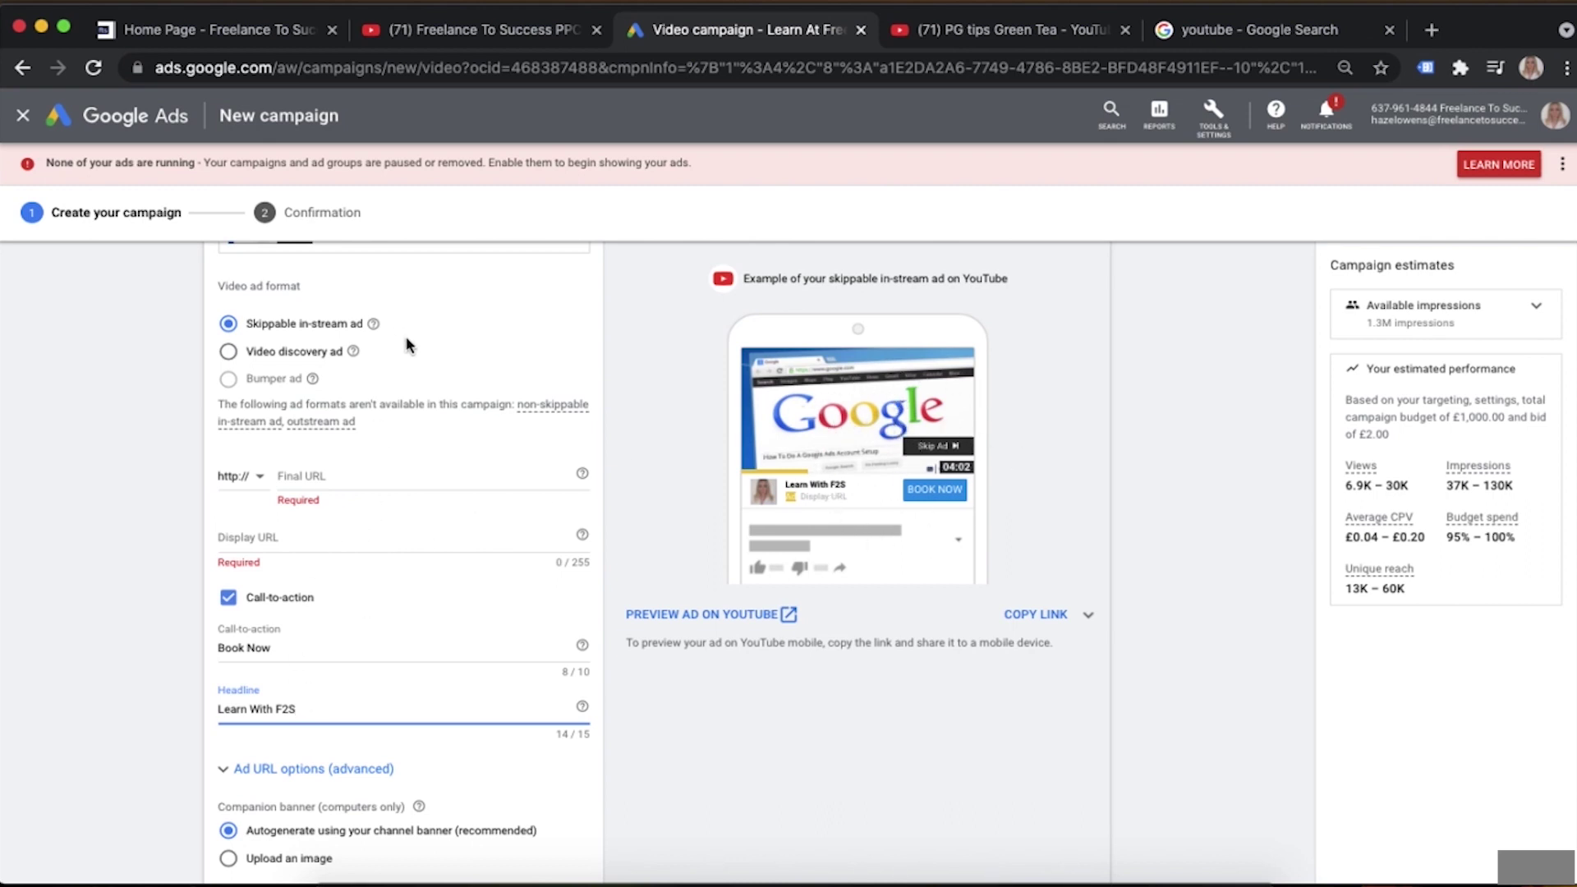
click(412, 481)
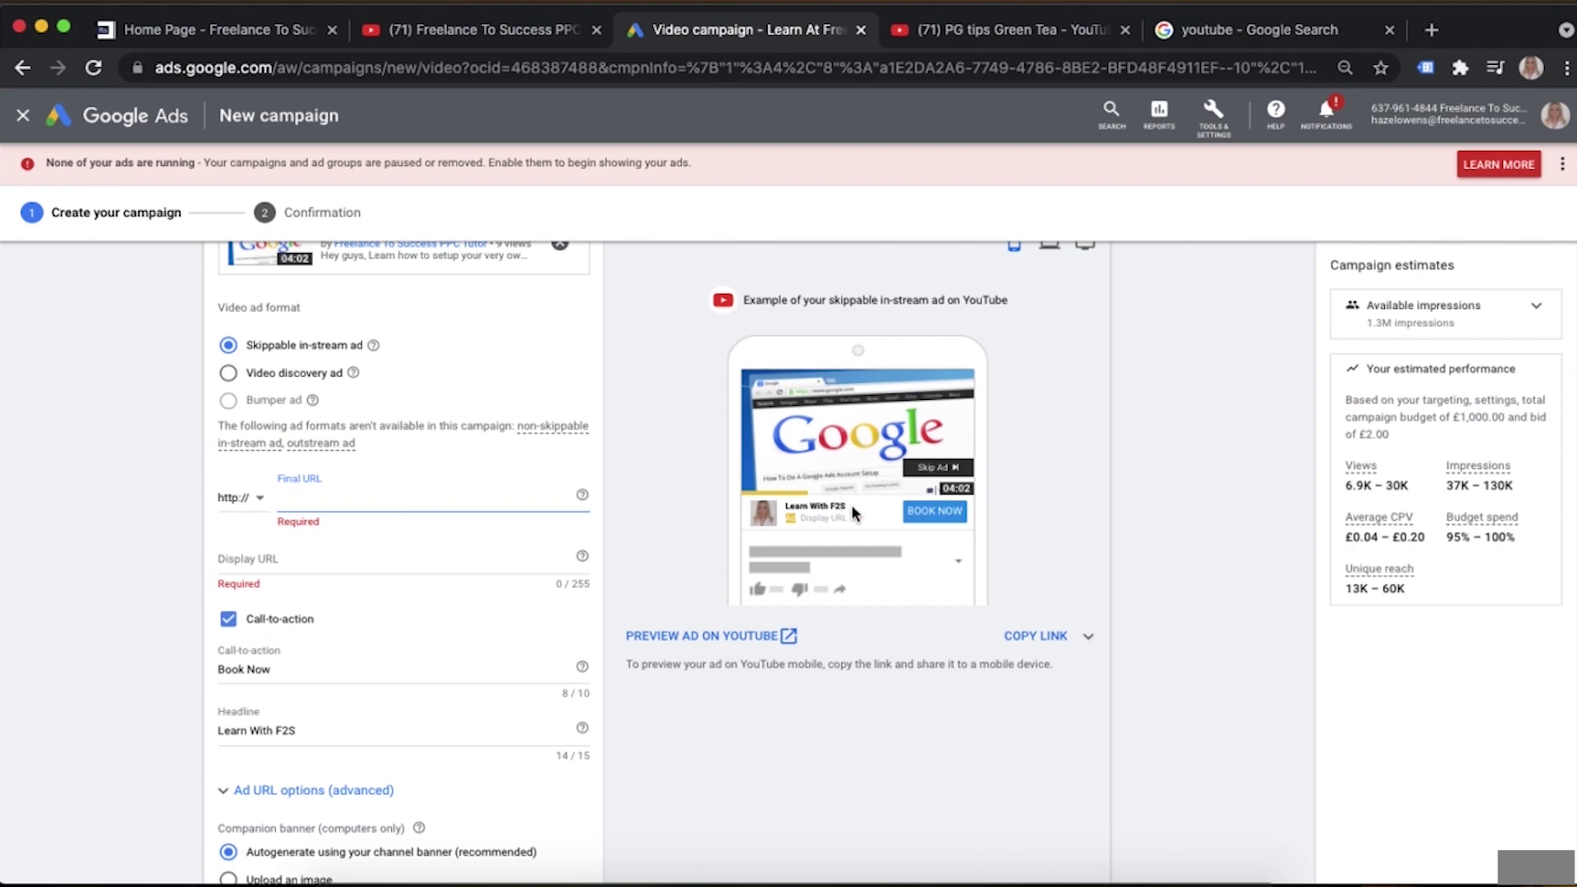
click(254, 31)
click(393, 74)
key(ctrl+c)
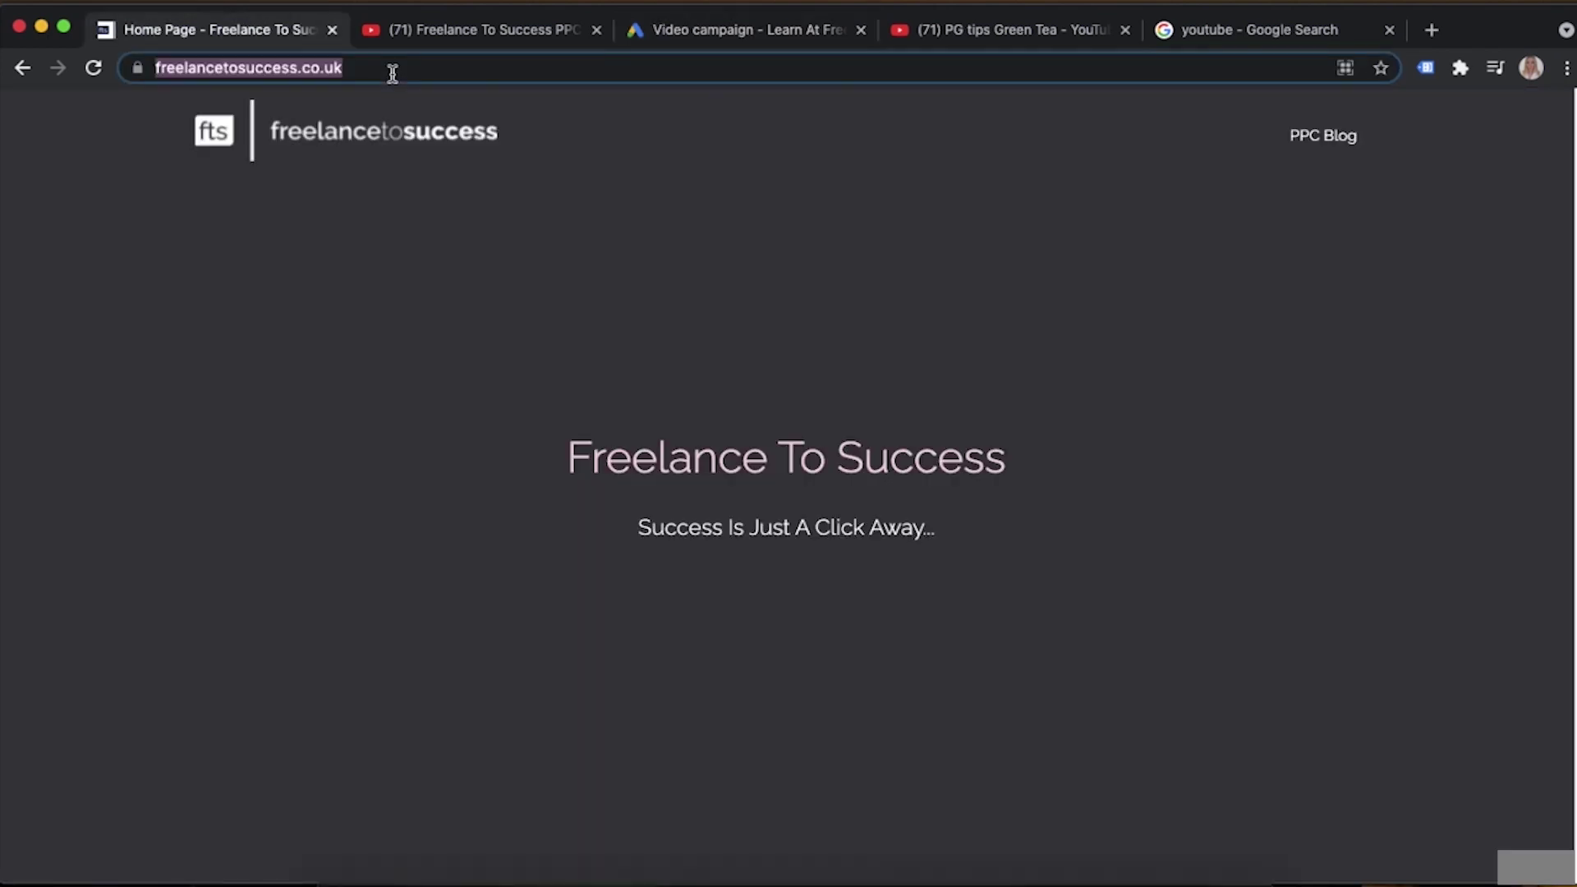
click(762, 33)
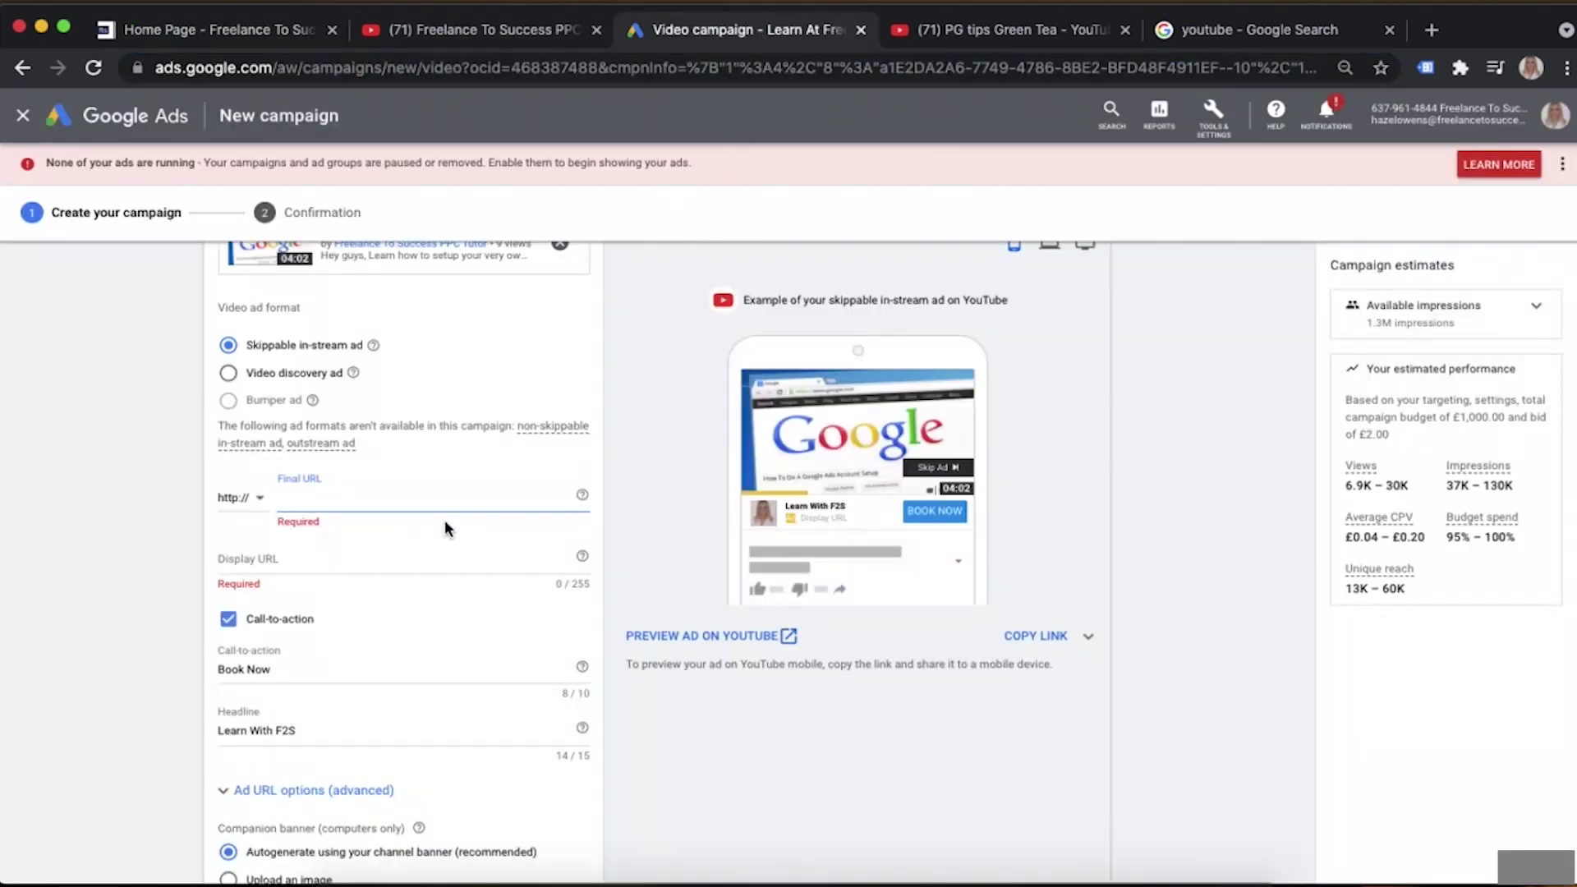
click(313, 498)
key(ctrl+v)
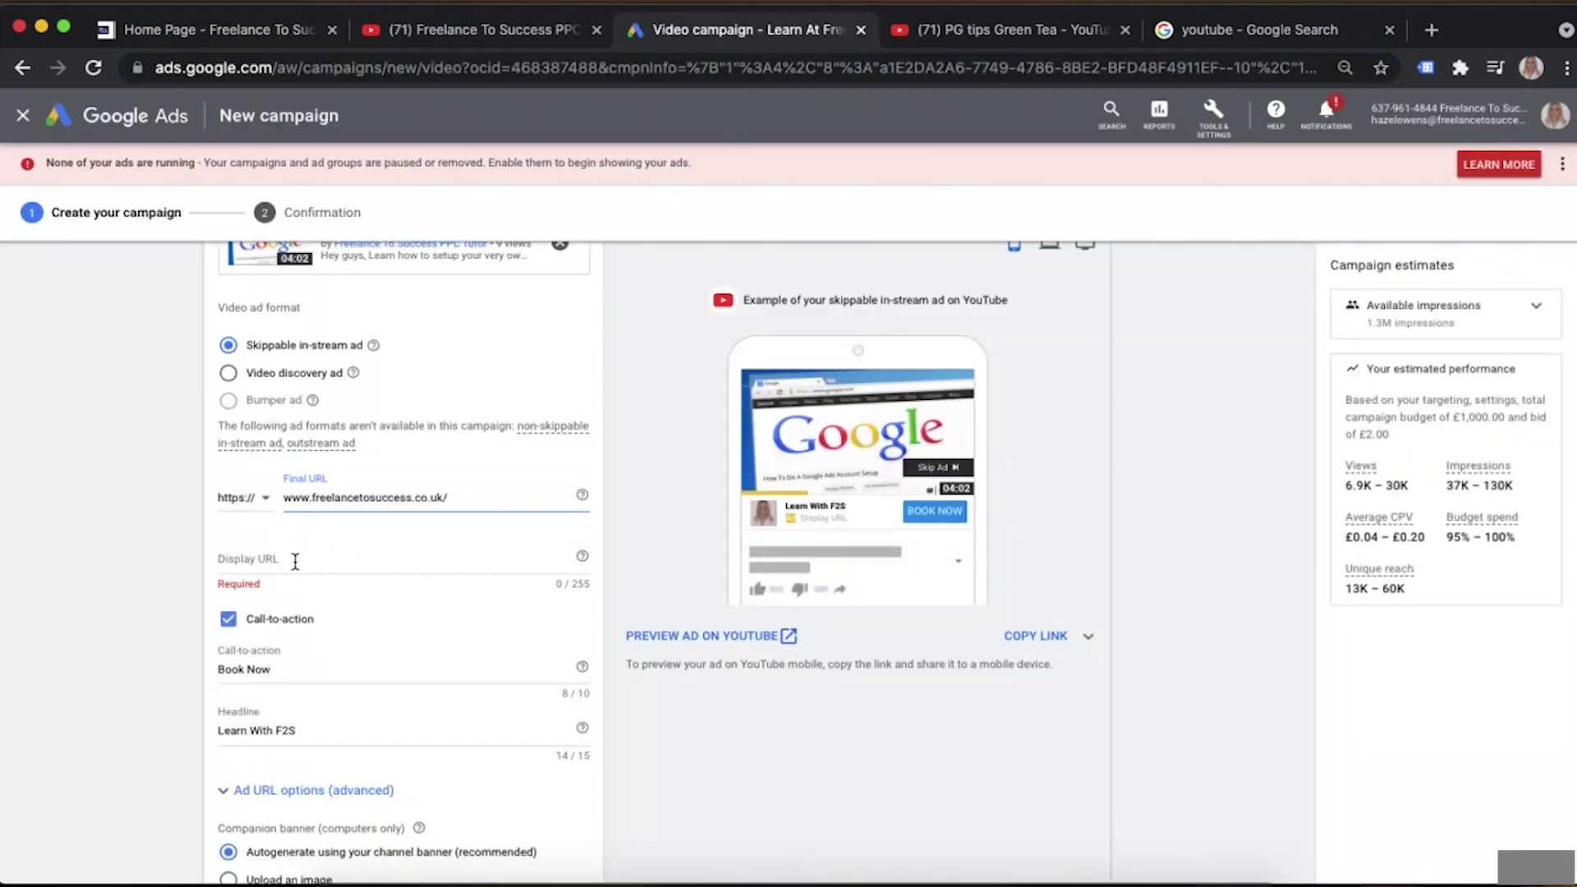
Fill the display URL with the copied site address and shorten it to "freelancetosuccess"
click(296, 559)
key(ctrl+v)
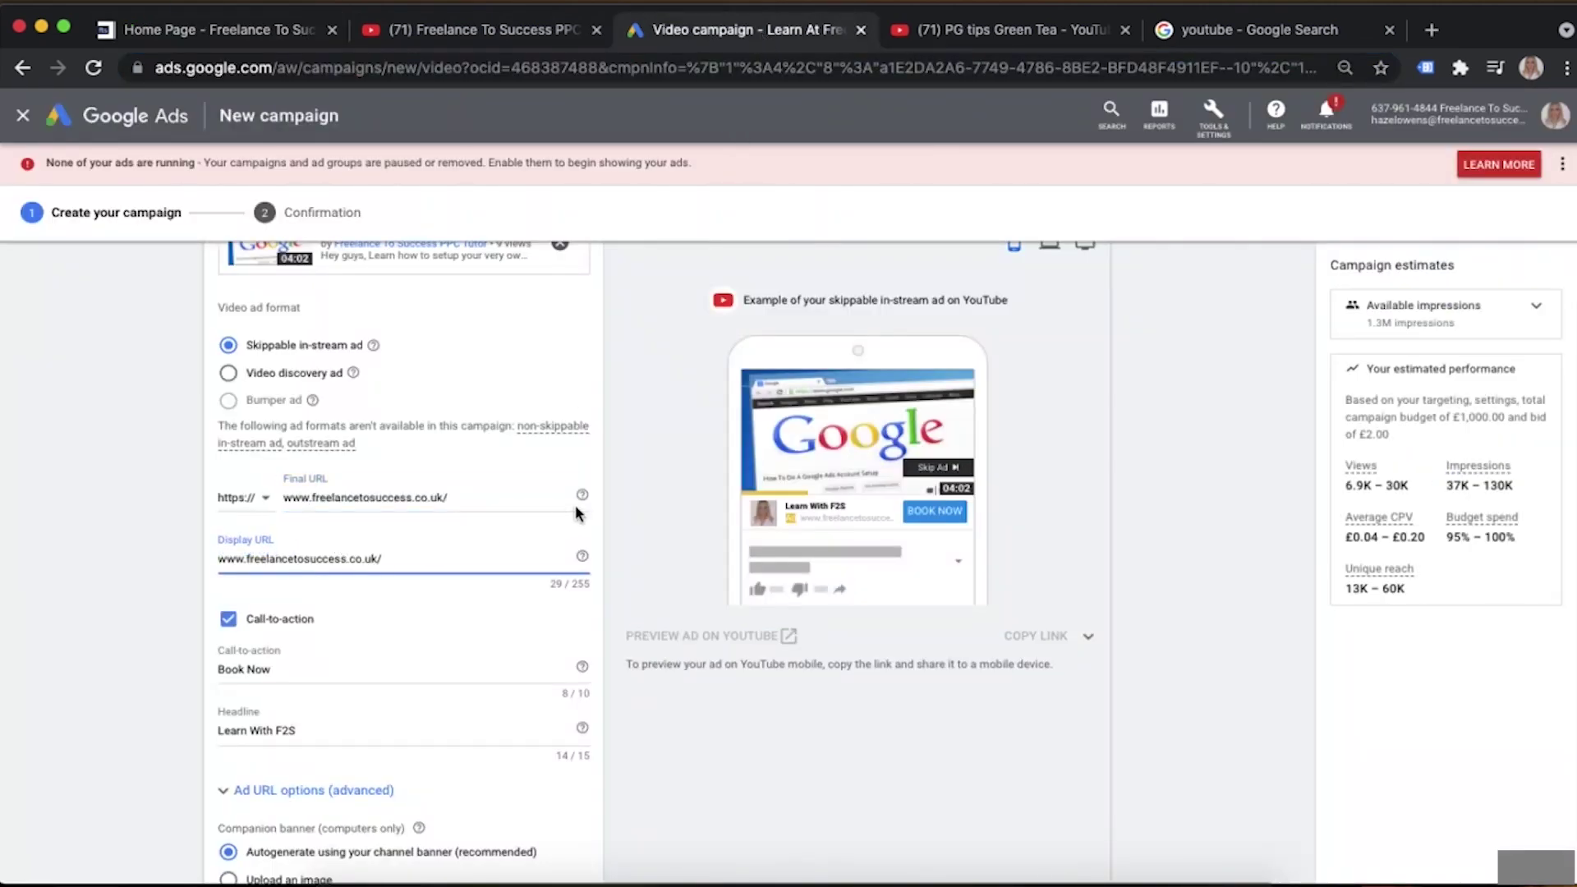
click(411, 563)
drag(245, 560, 181, 563)
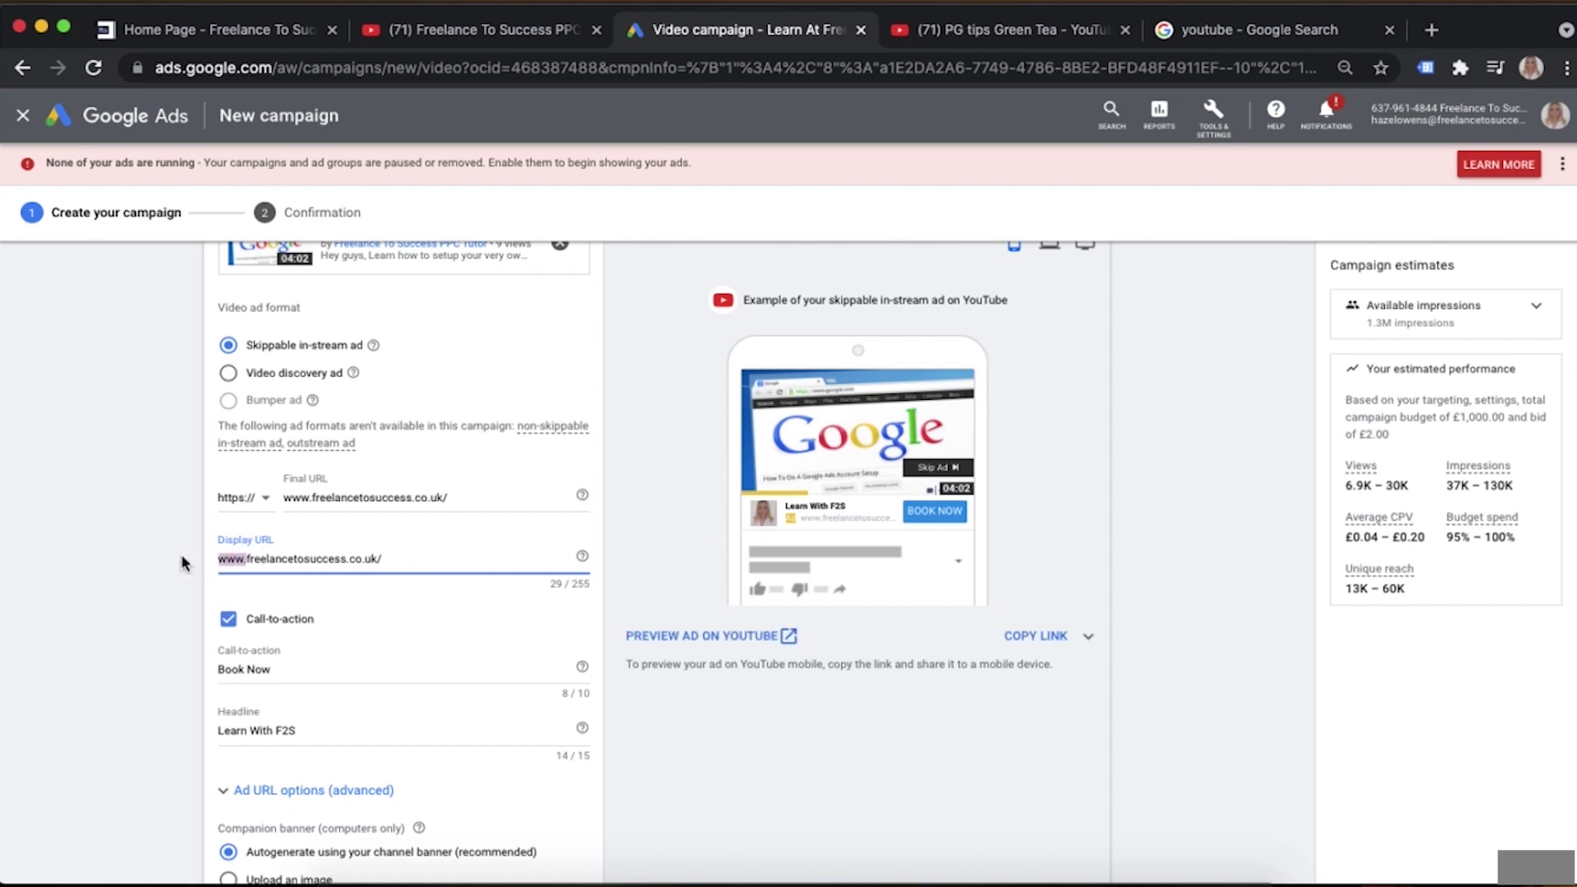
key(BackSpace)
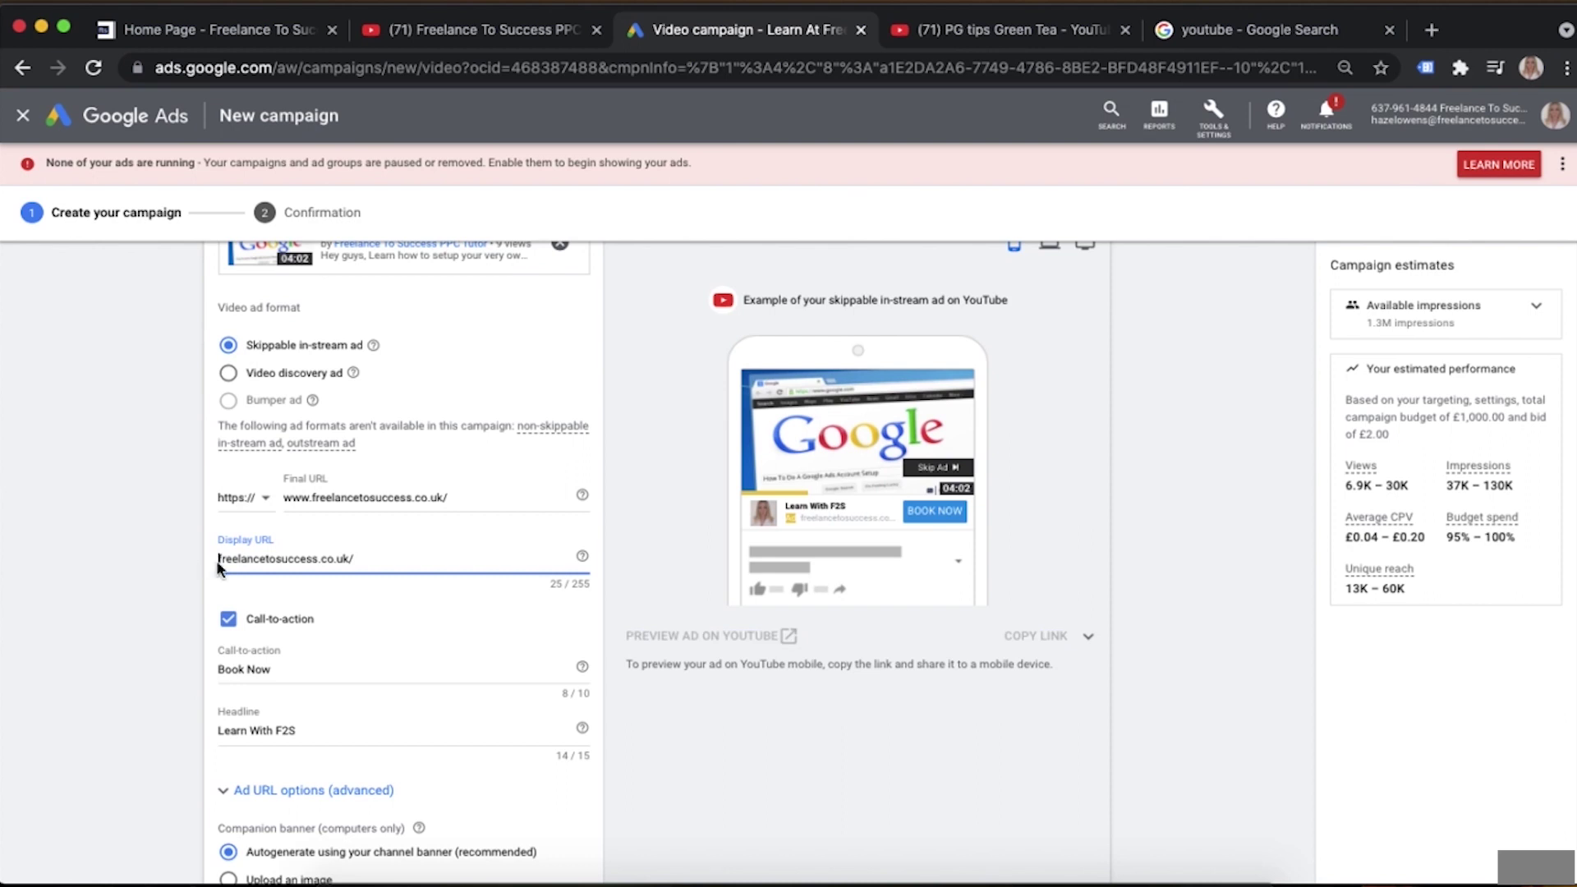
click(394, 559)
key(BackSpace)
key(BackSpace)
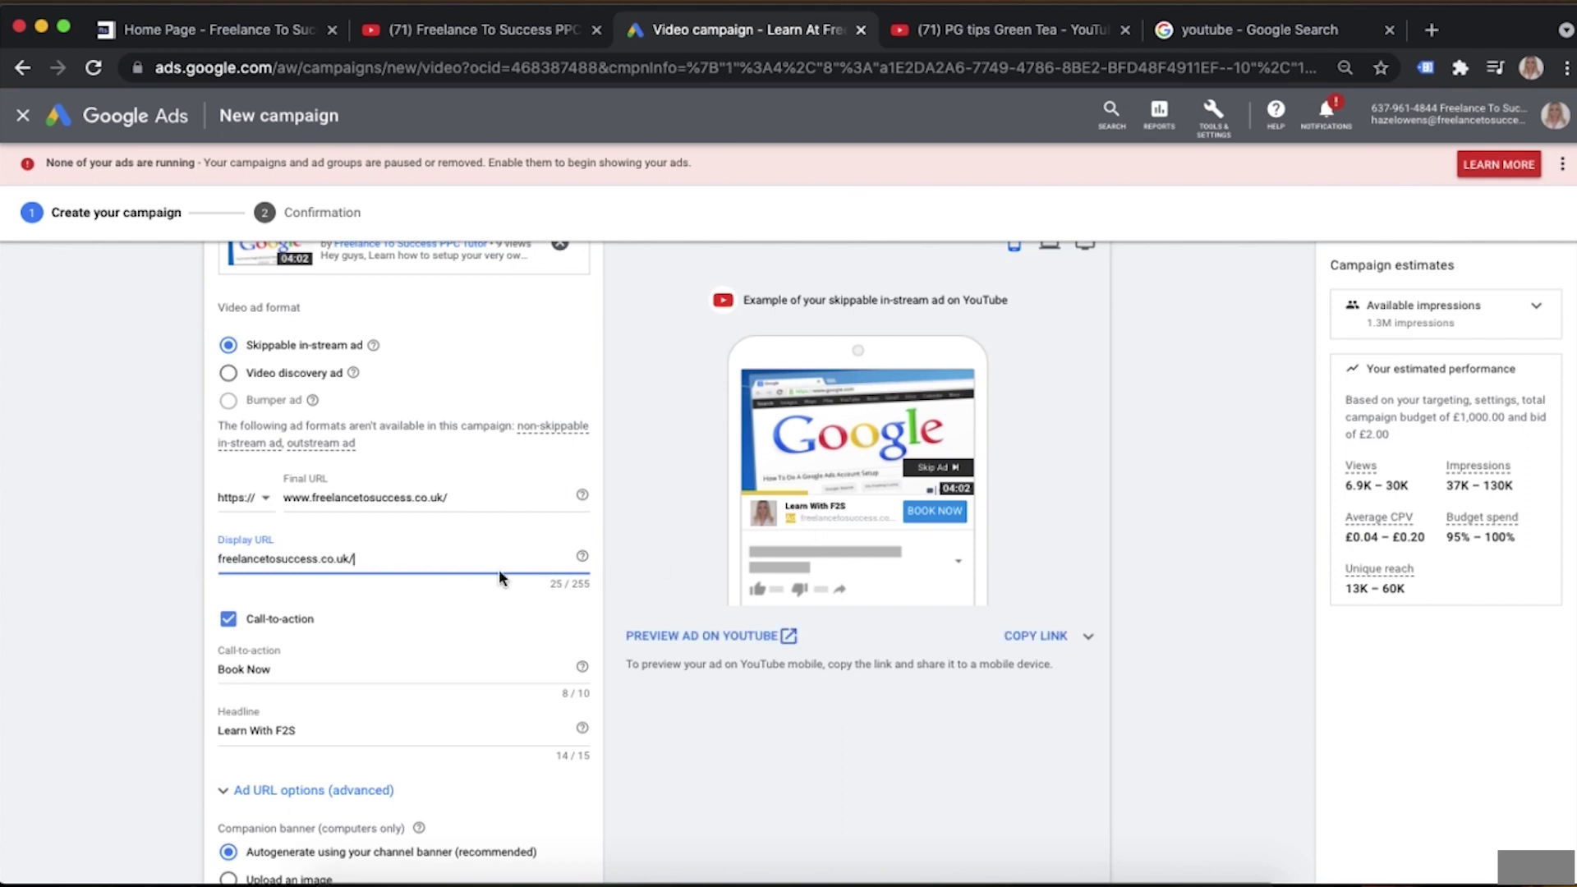
key(BackSpace)
key(BackSpace)
key(BackSpace)
key(BackSpace)
key(BackSpace)
click(345, 671)
Review the video ad's format, URLs, call-to-action, companion banner and ad name settings alongside the mobile preview
scroll(412, 633, down, 1)
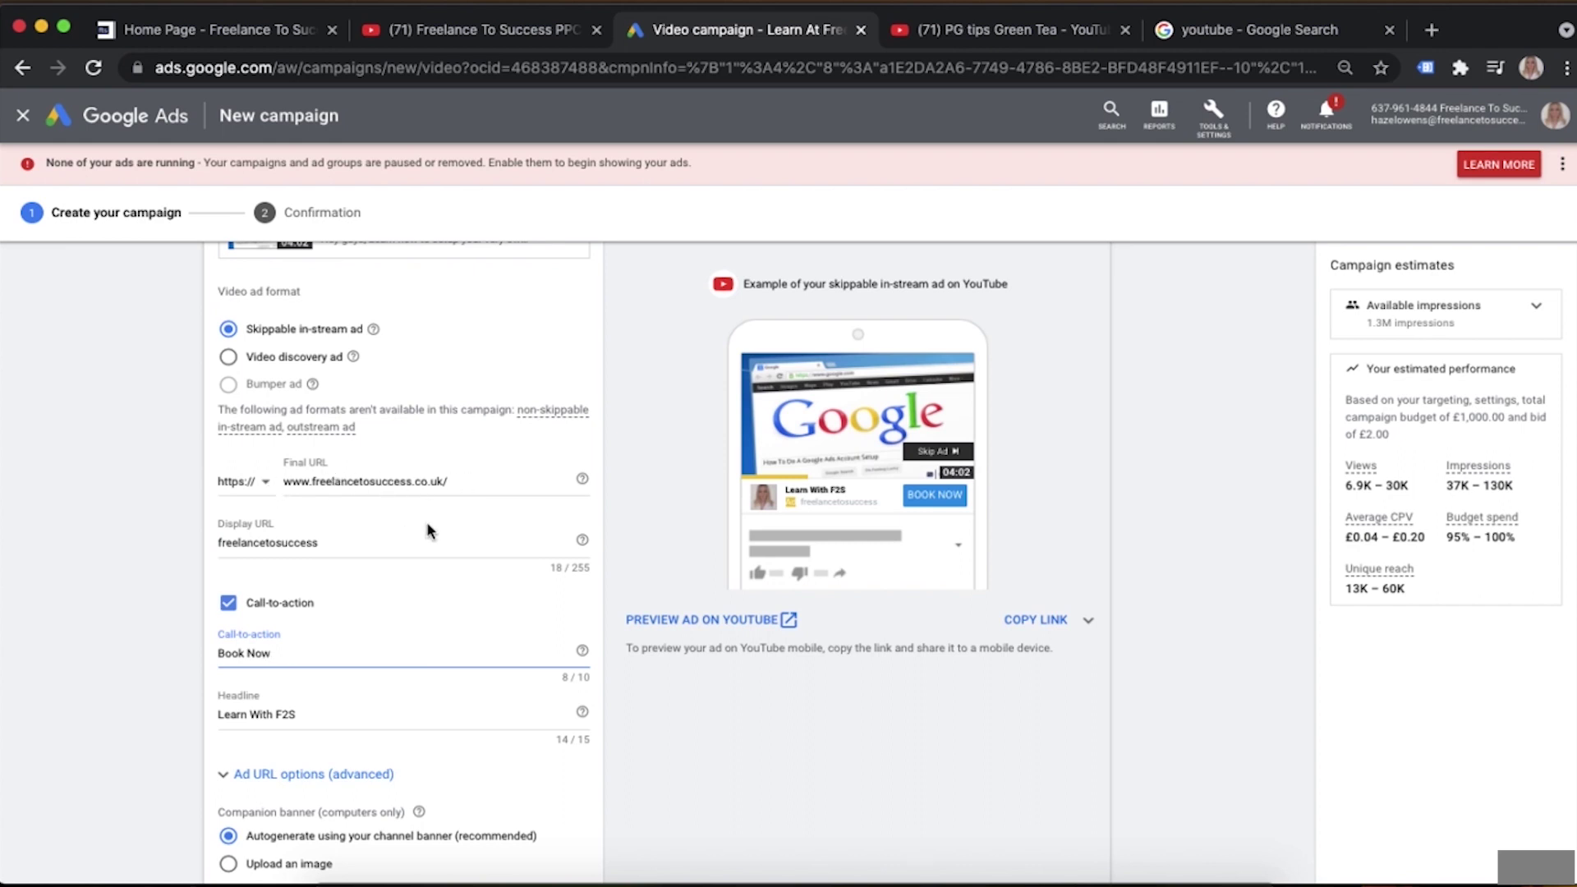
scroll(427, 530, down, 3)
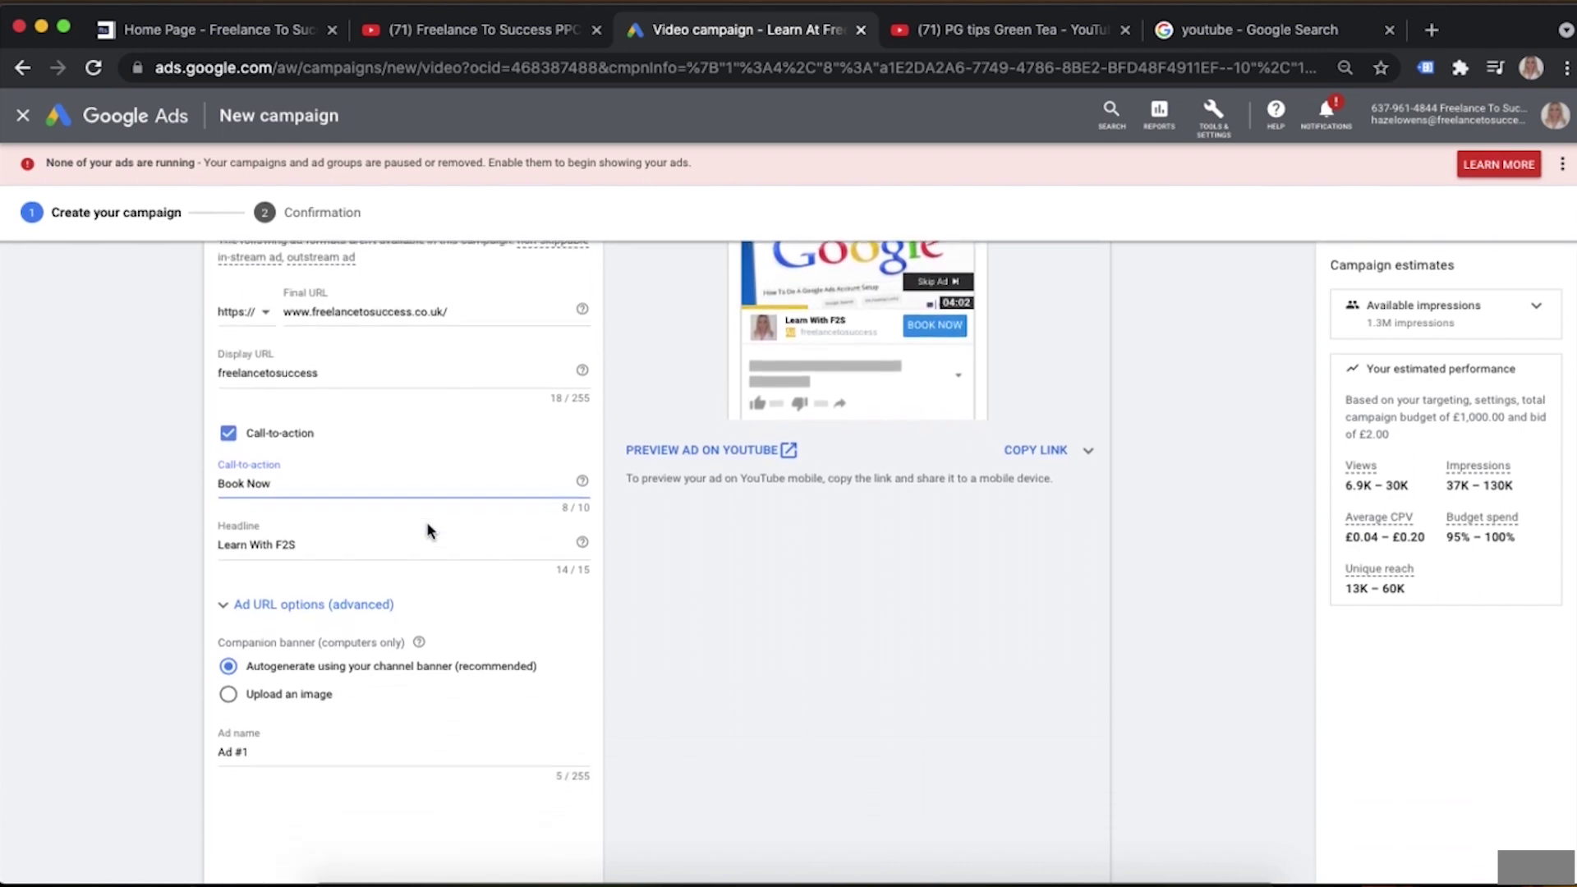
scroll(427, 530, down, 4)
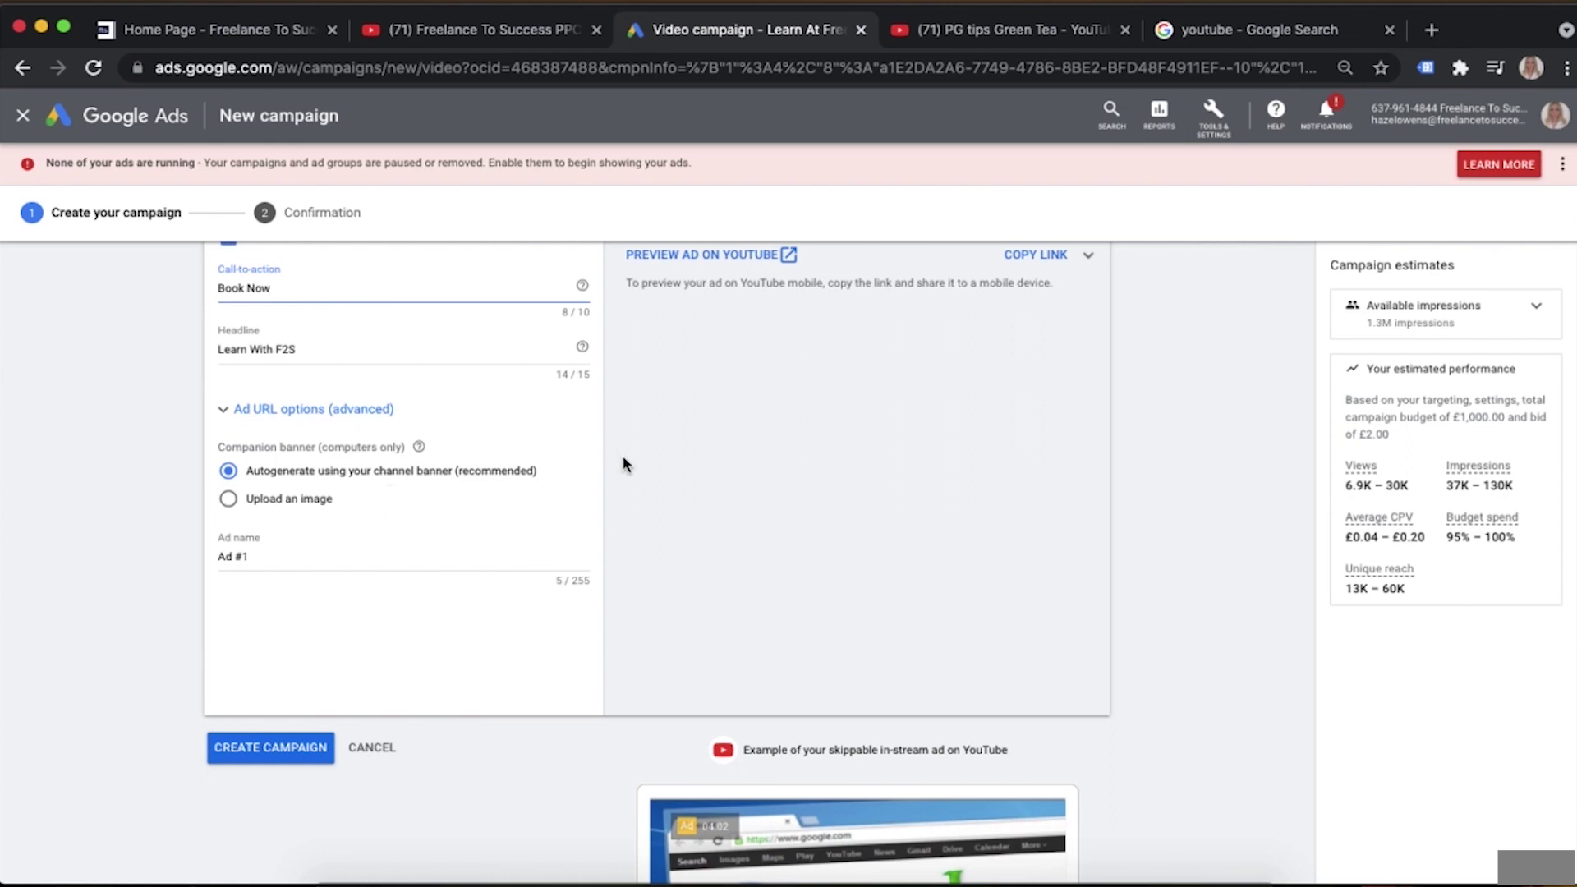
scroll(623, 462, up, 6)
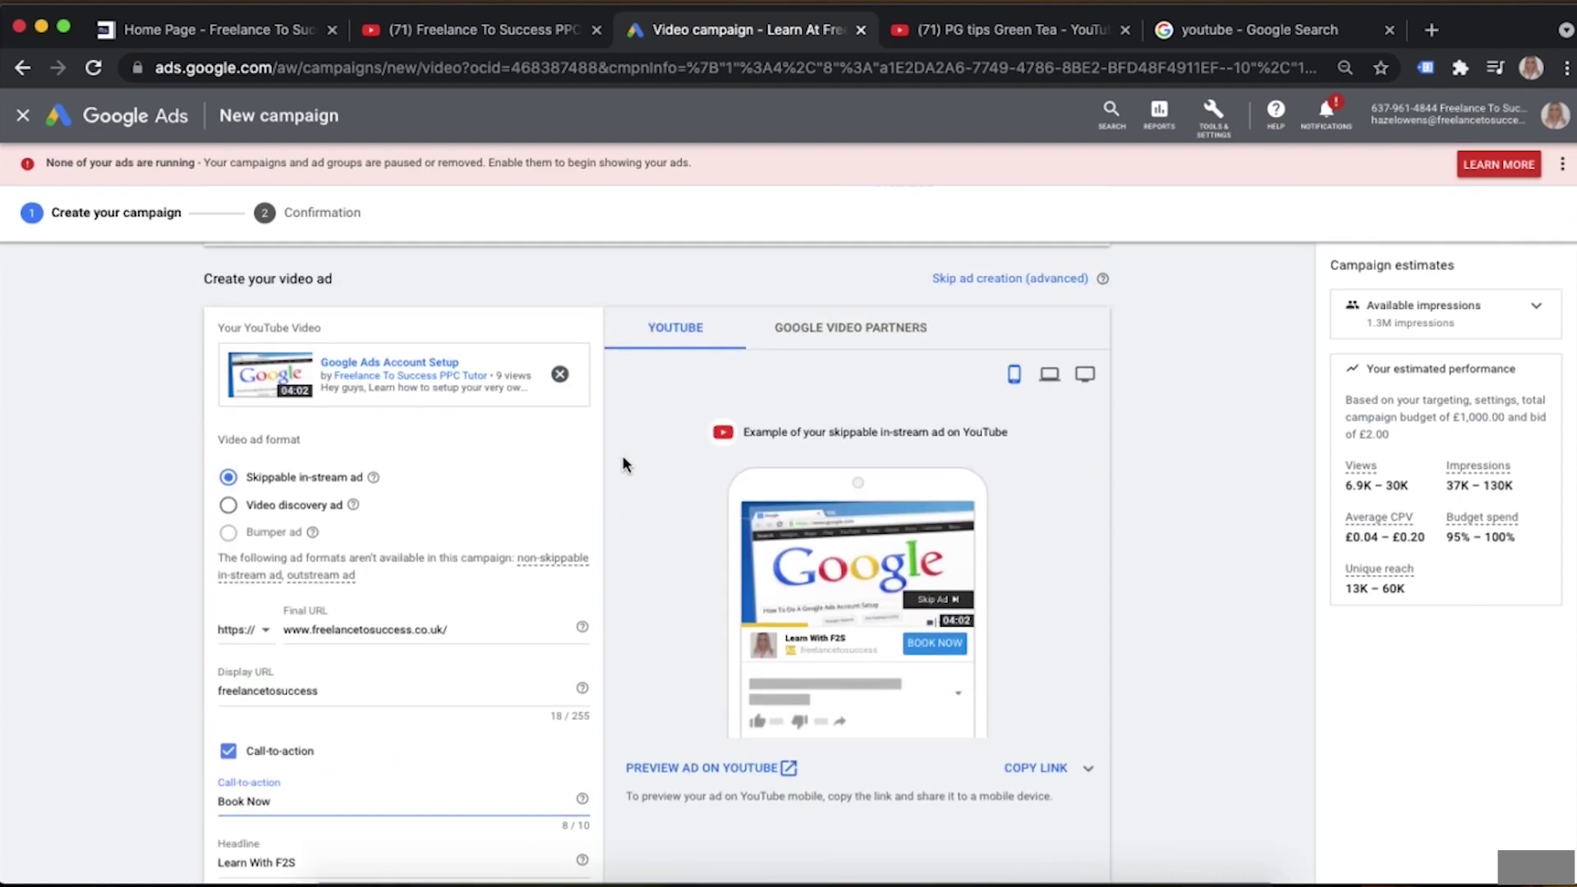
scroll(624, 464, down, 1)
scroll(624, 464, up, 2)
scroll(625, 464, down, 1)
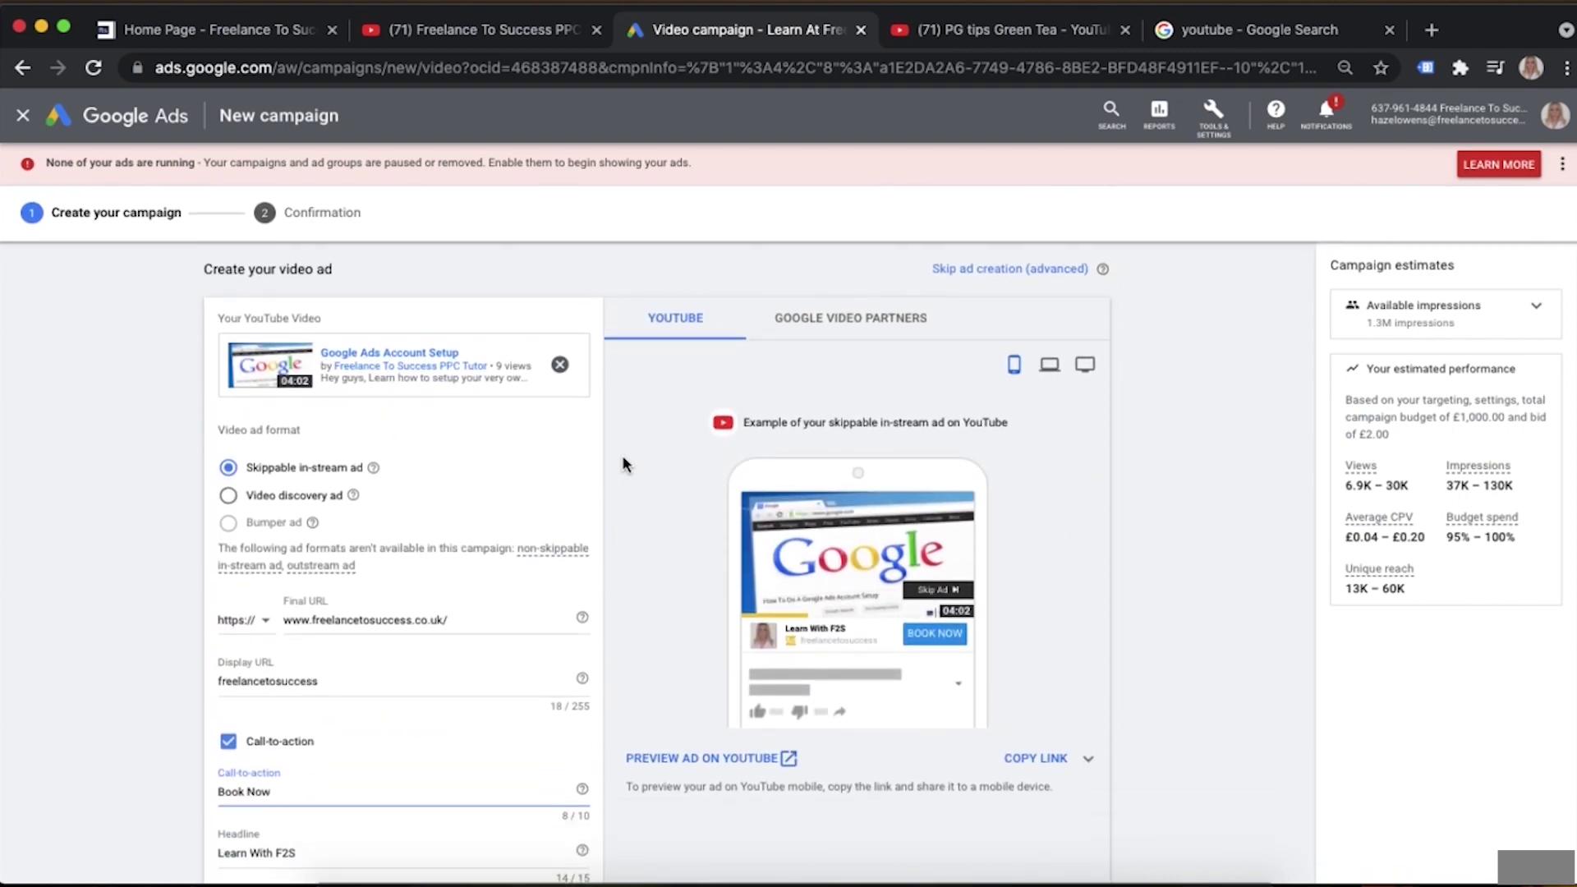
scroll(624, 465, down, 1)
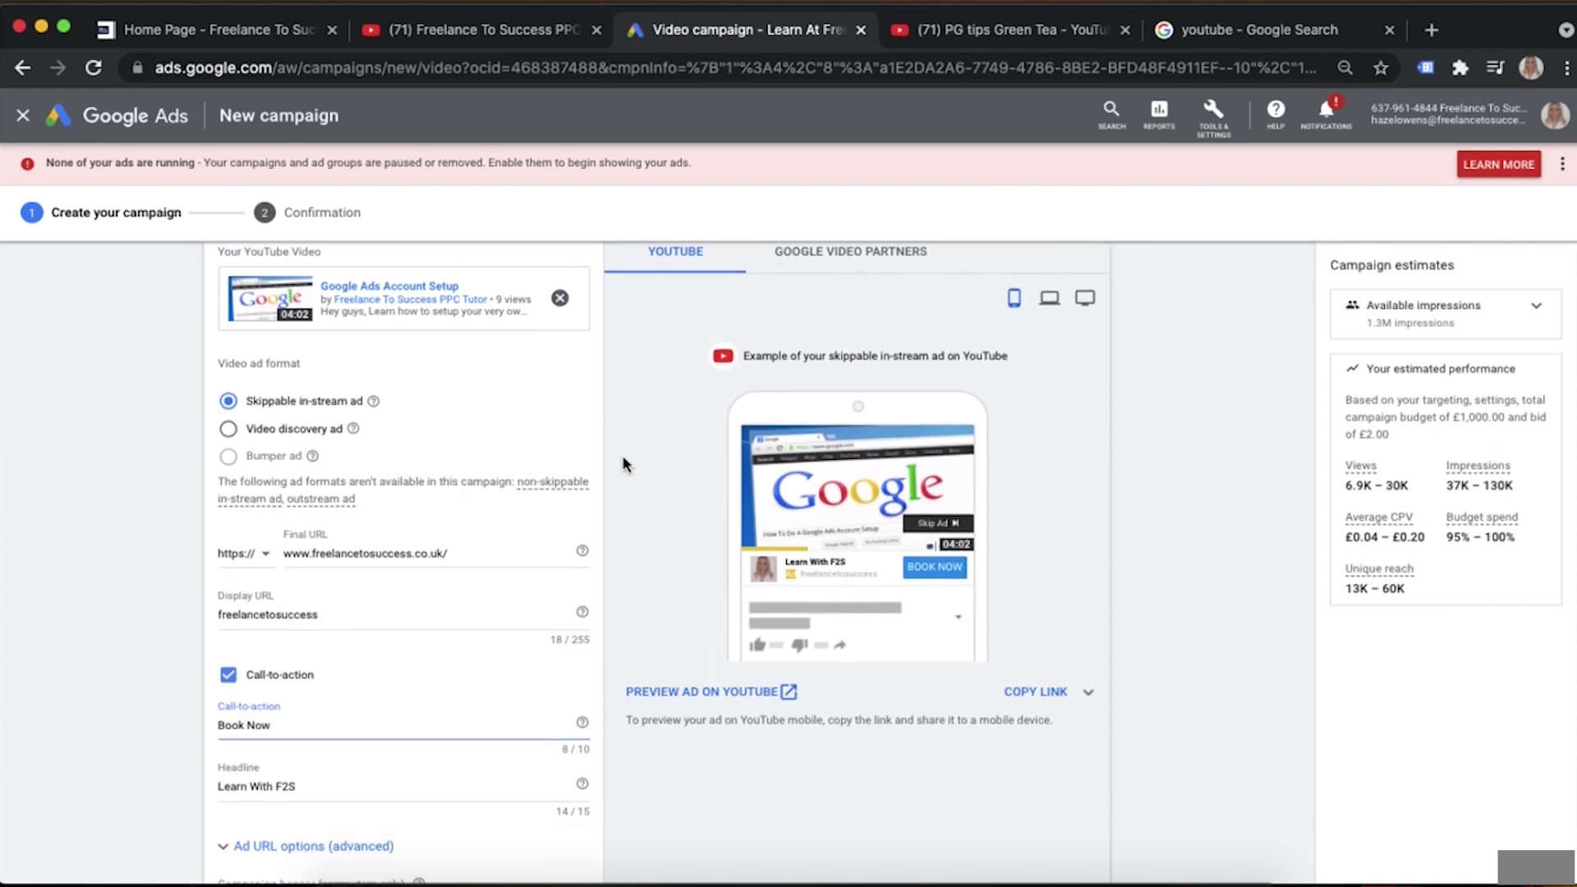
Preview the in-stream ad on YouTube, pause its playback and return to the campaign form
scroll(583, 526, down, 2)
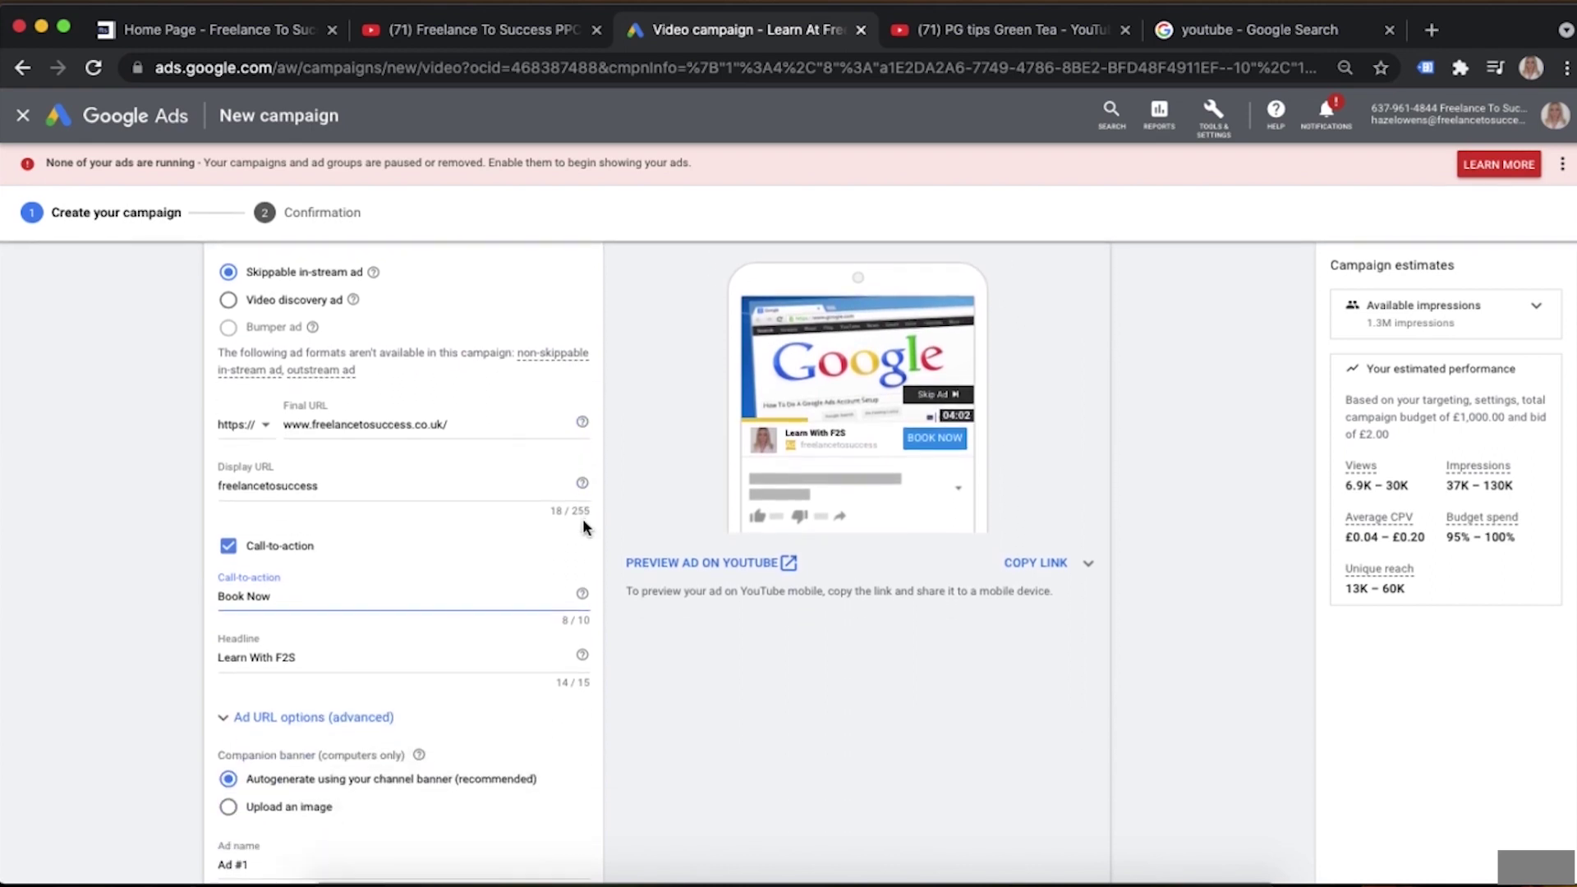
scroll(584, 525, down, 2)
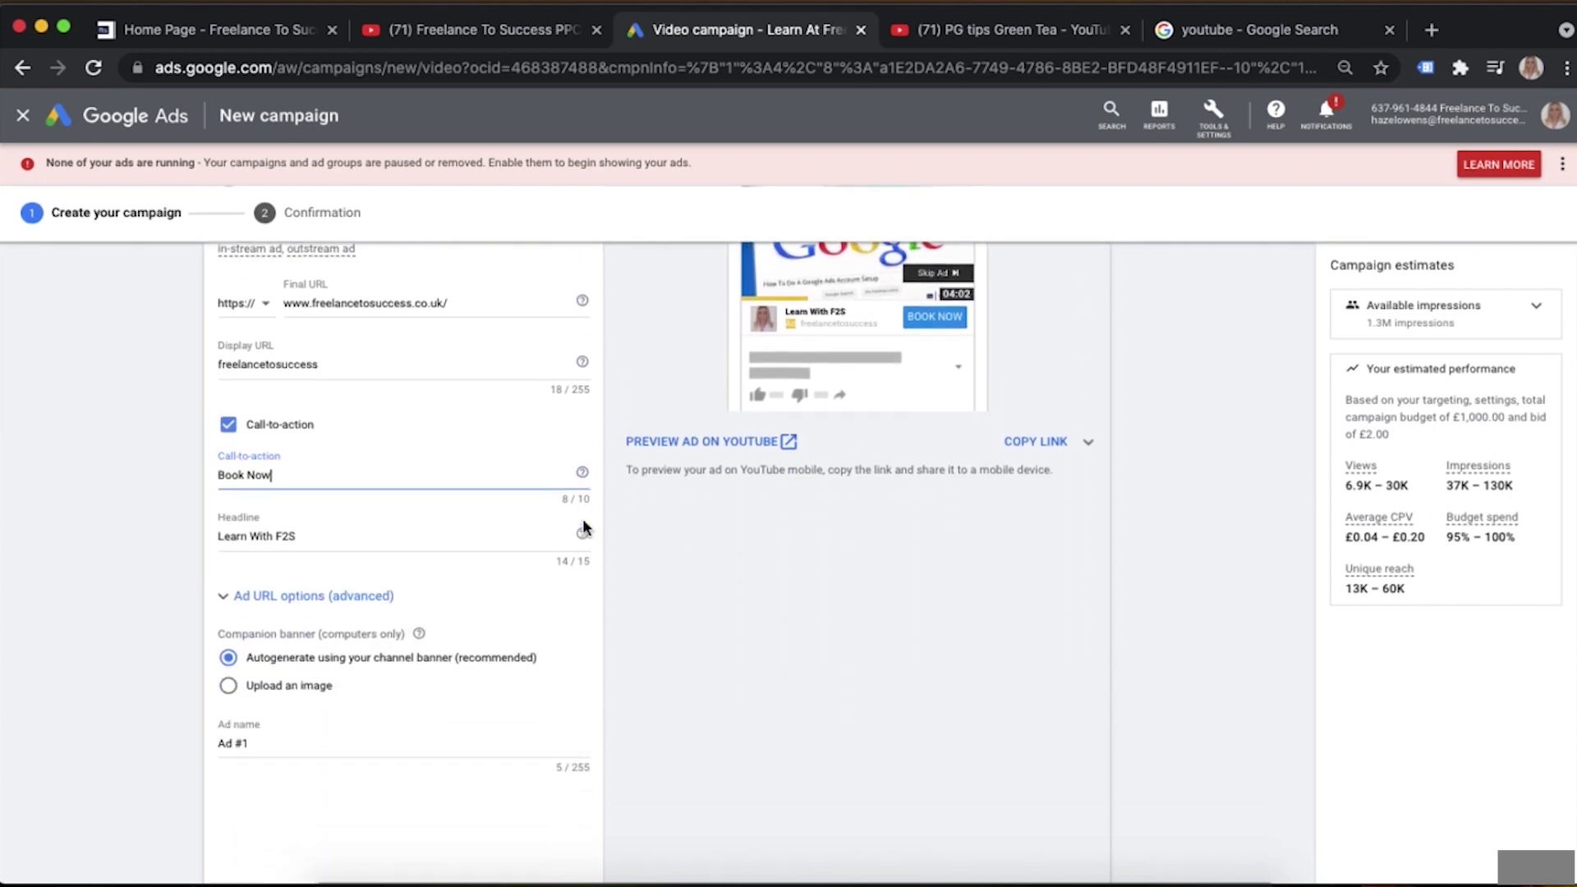
click(692, 453)
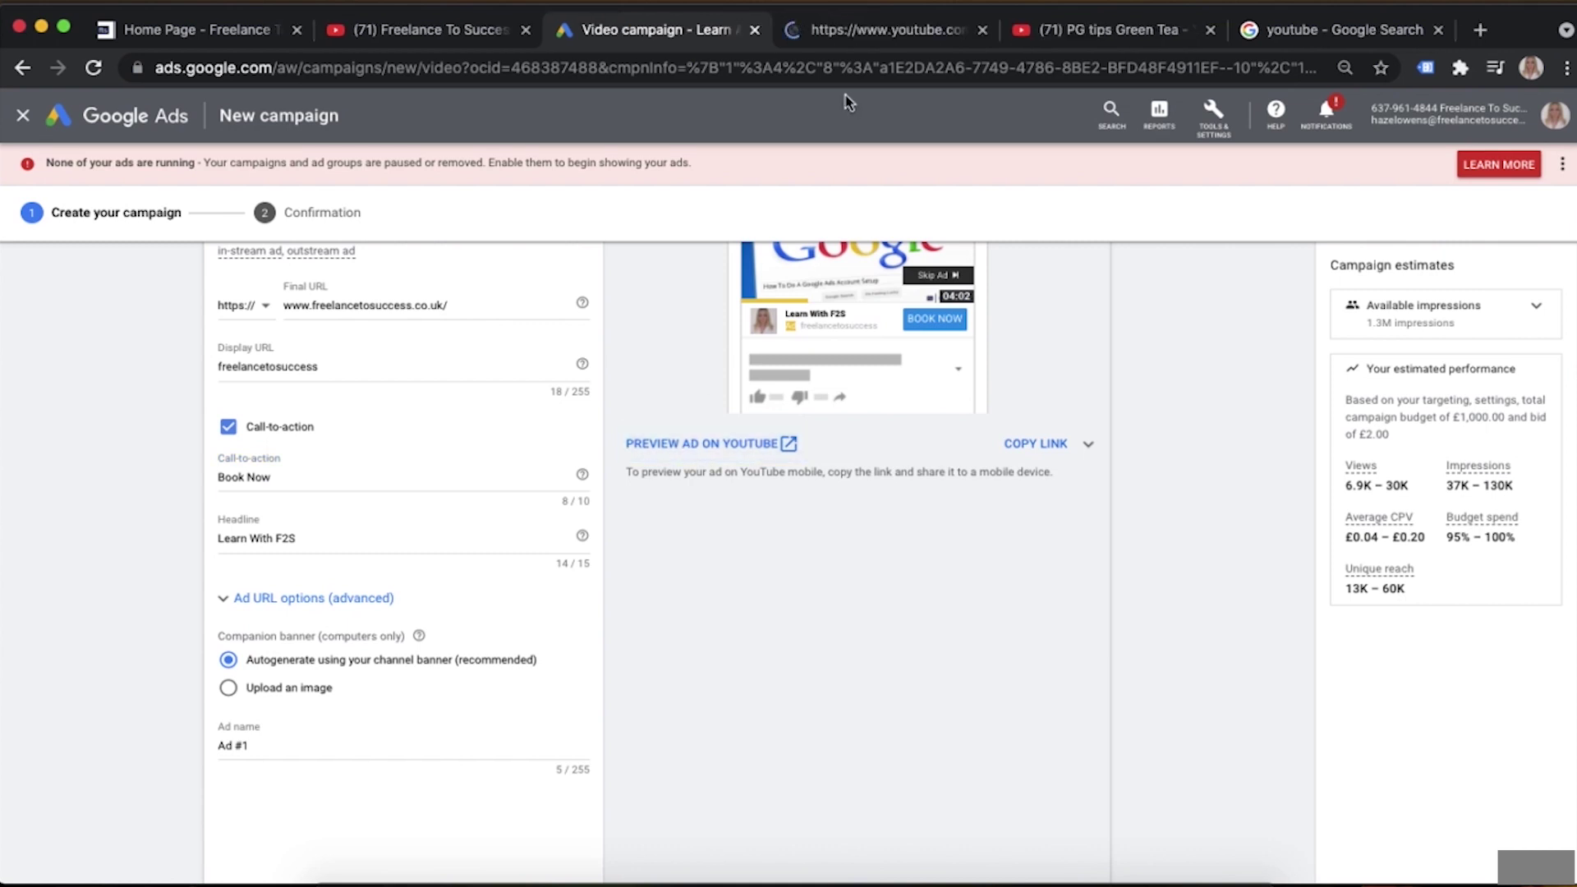
click(847, 35)
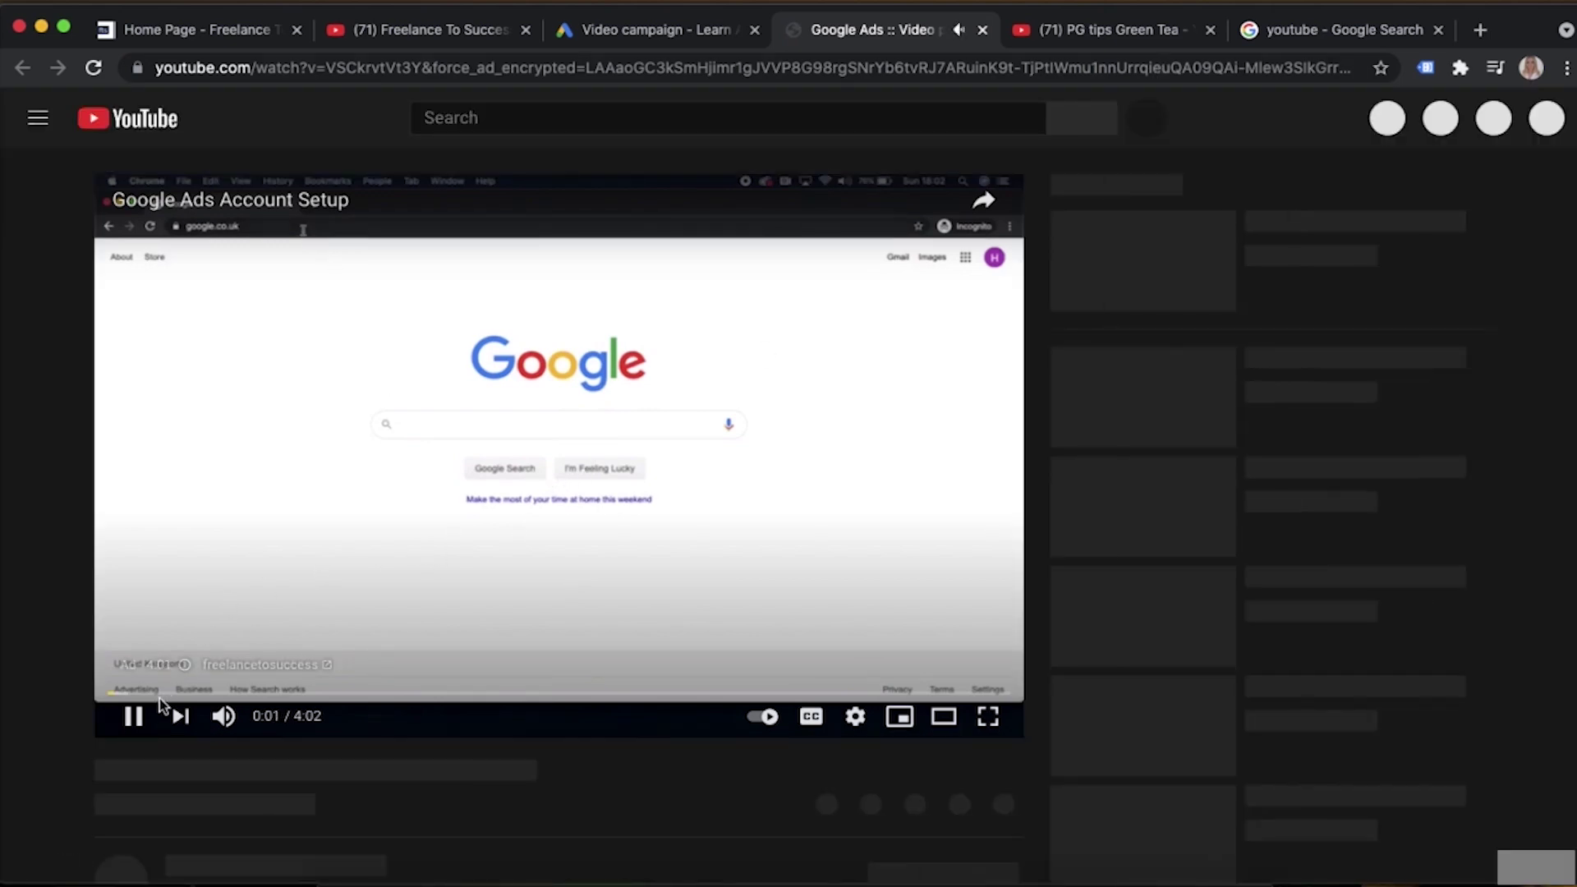
click(124, 716)
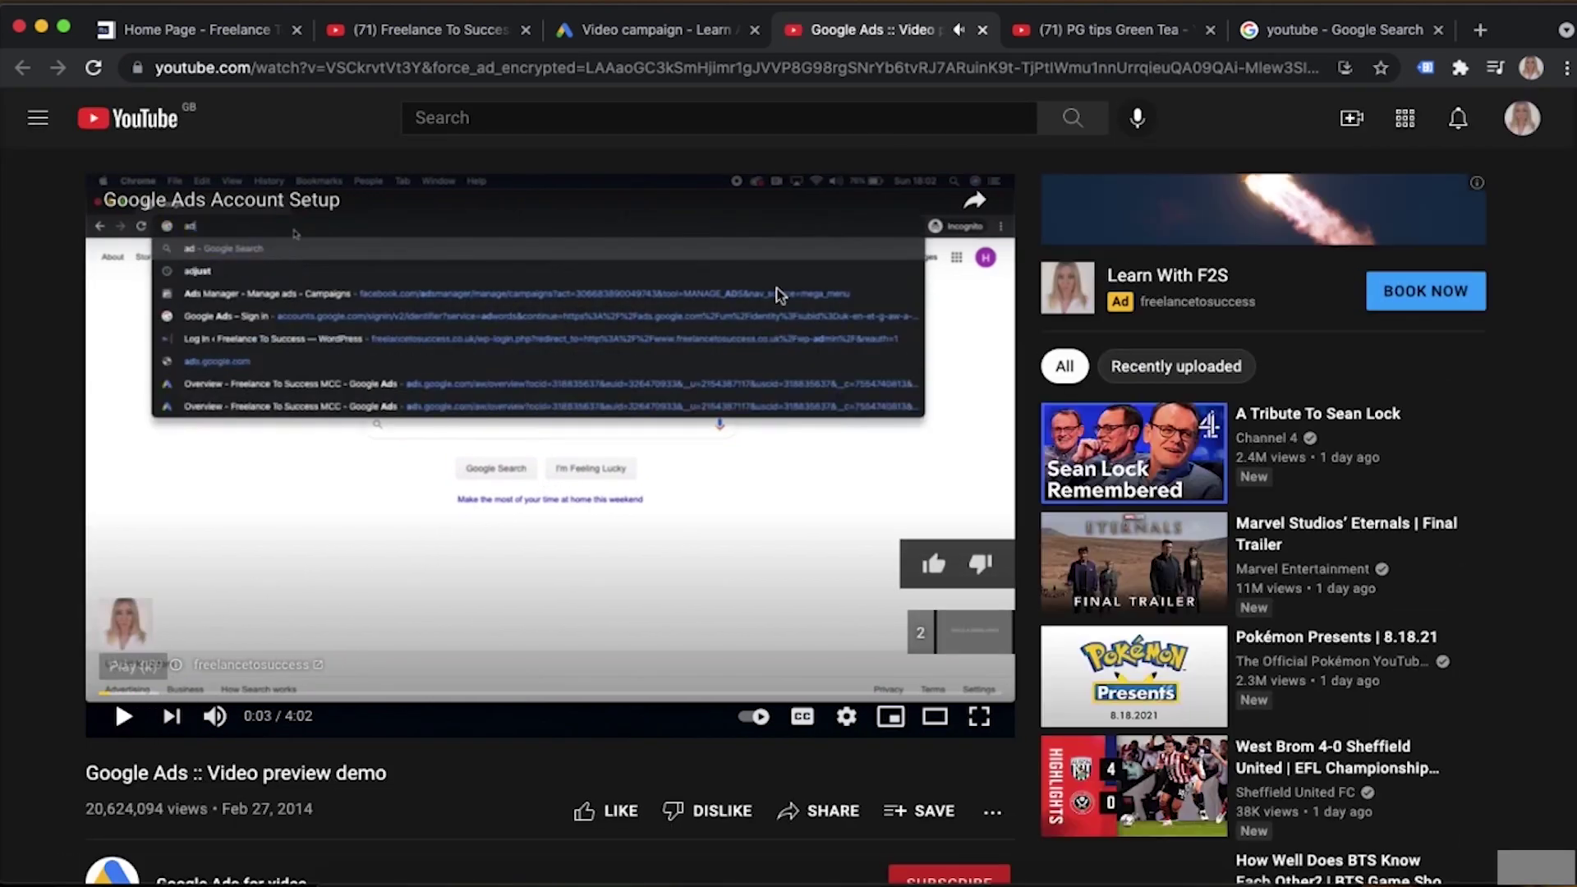
click(623, 38)
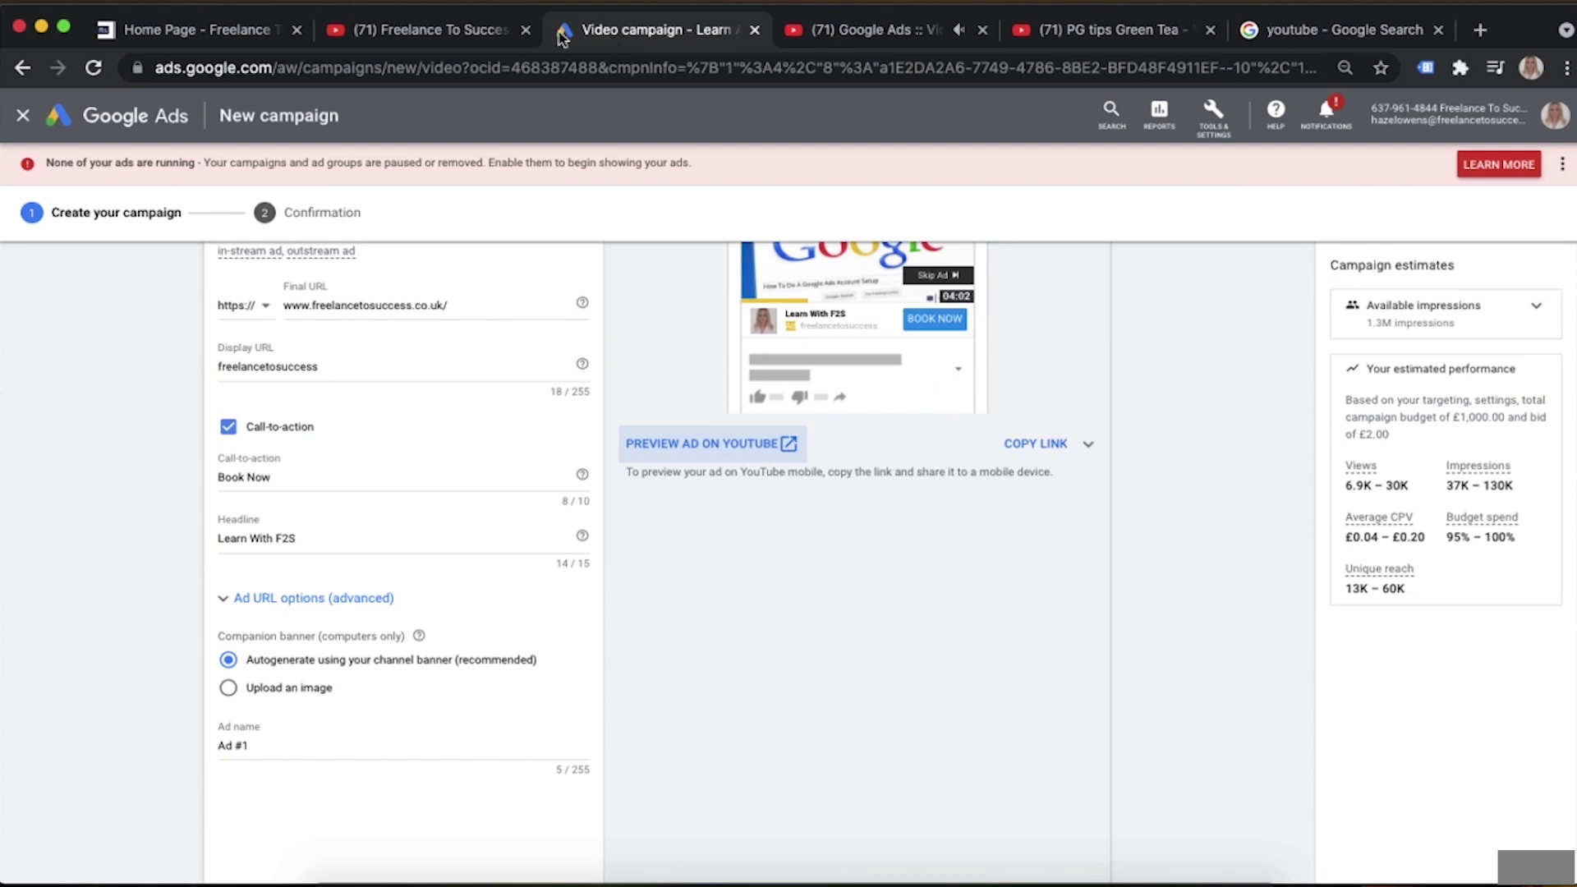
Rename the ad from its default name to "Book Now Learn with F2S"
scroll(509, 477, down, 2)
drag(297, 669, 205, 670)
click(384, 670)
scroll(447, 669, down, 2)
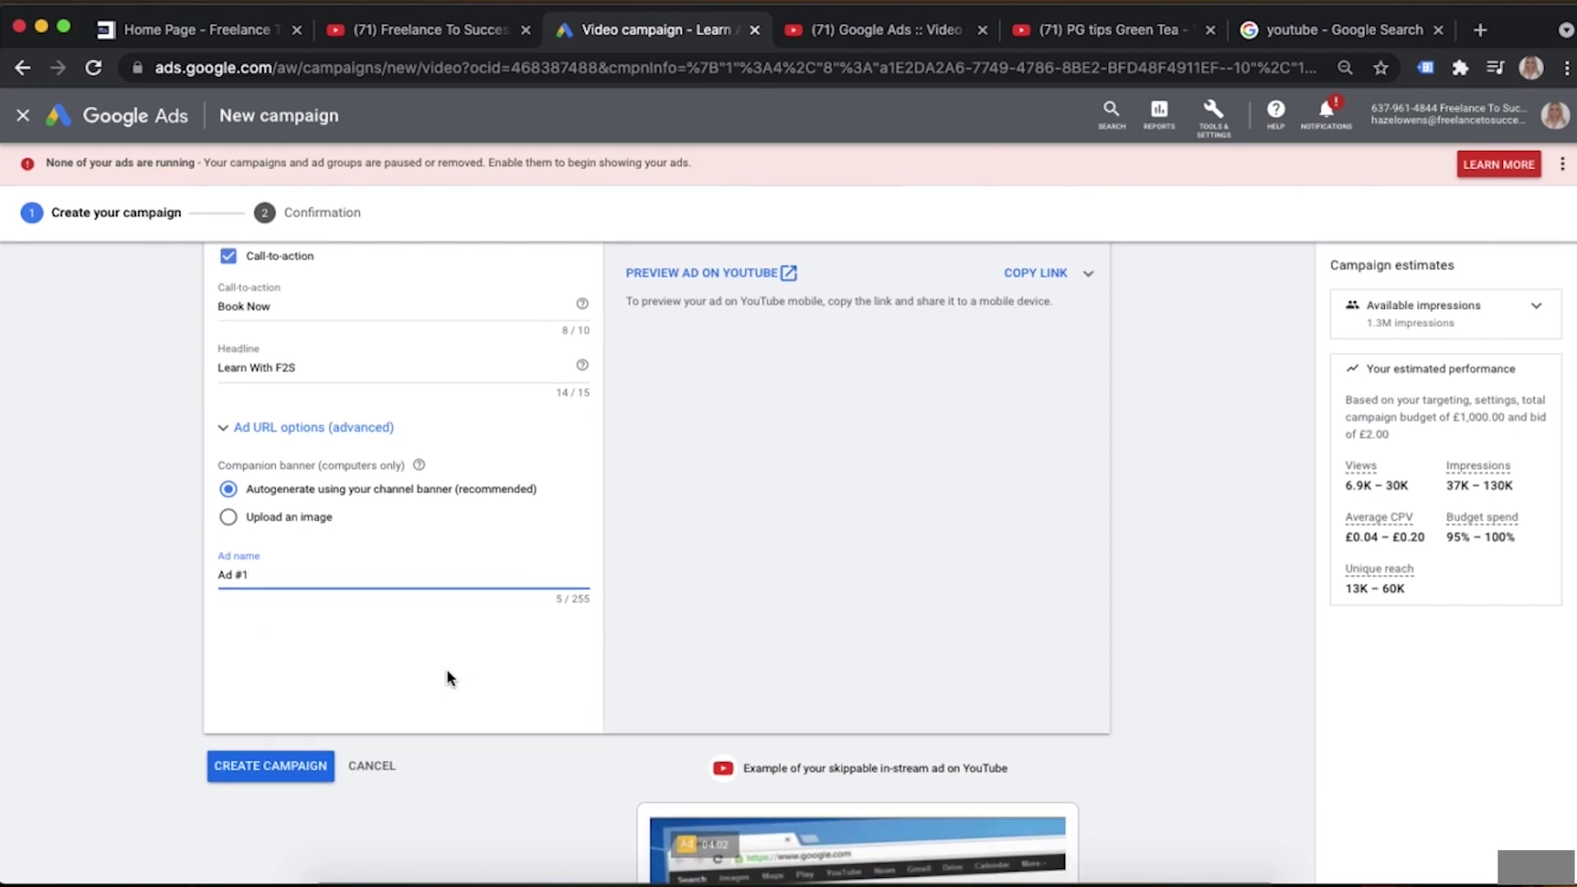
scroll(517, 559, up, 1)
scroll(517, 557, down, 1)
drag(262, 582, 205, 584)
text(Book Now )
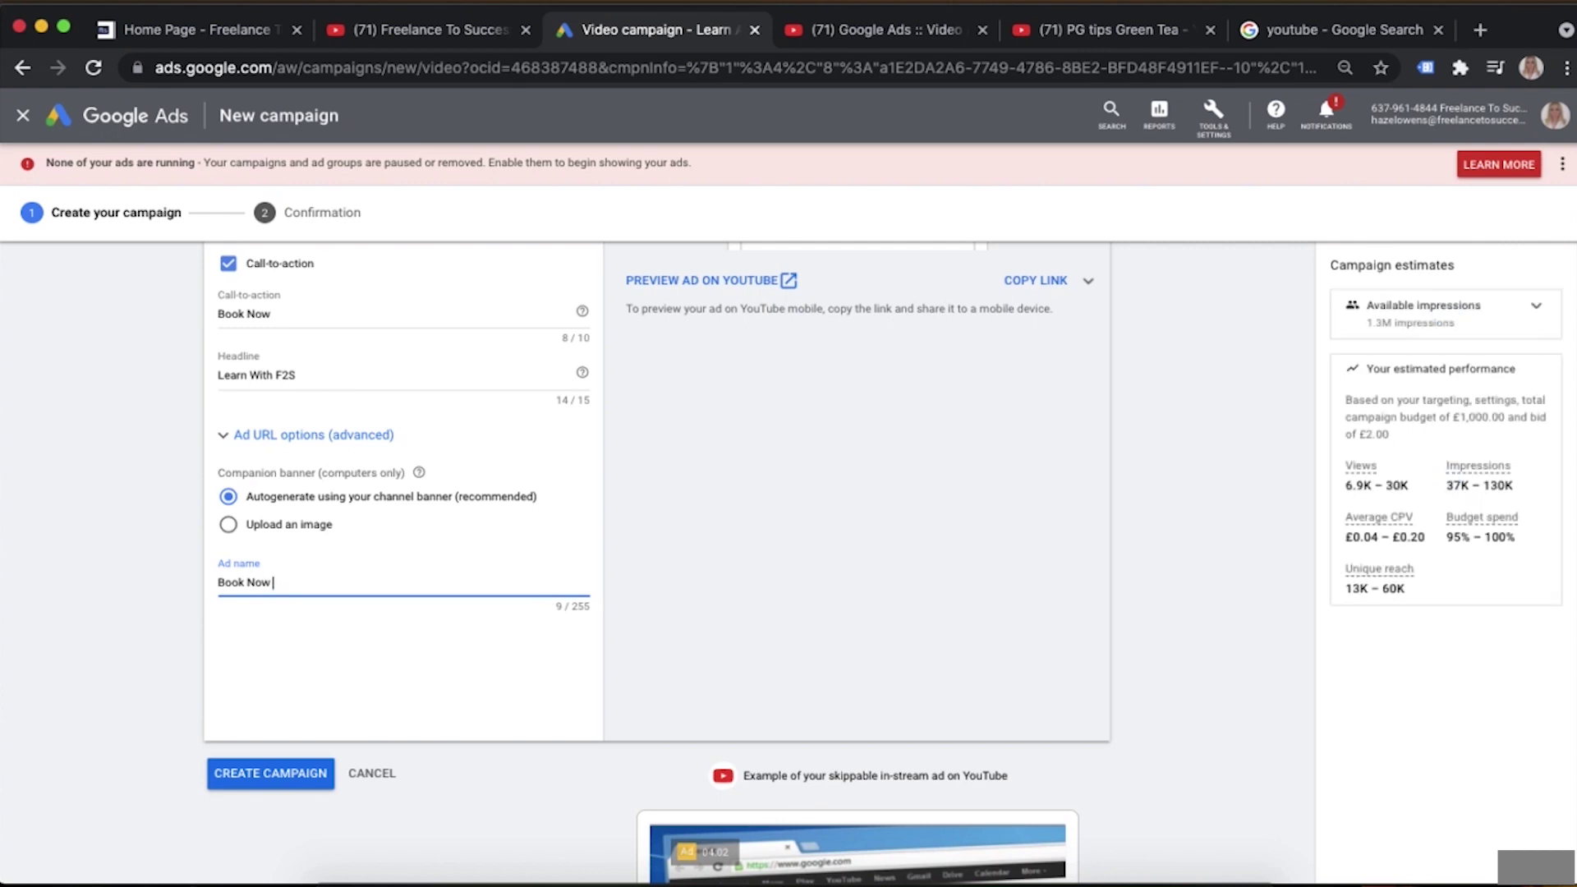
text(Lea)
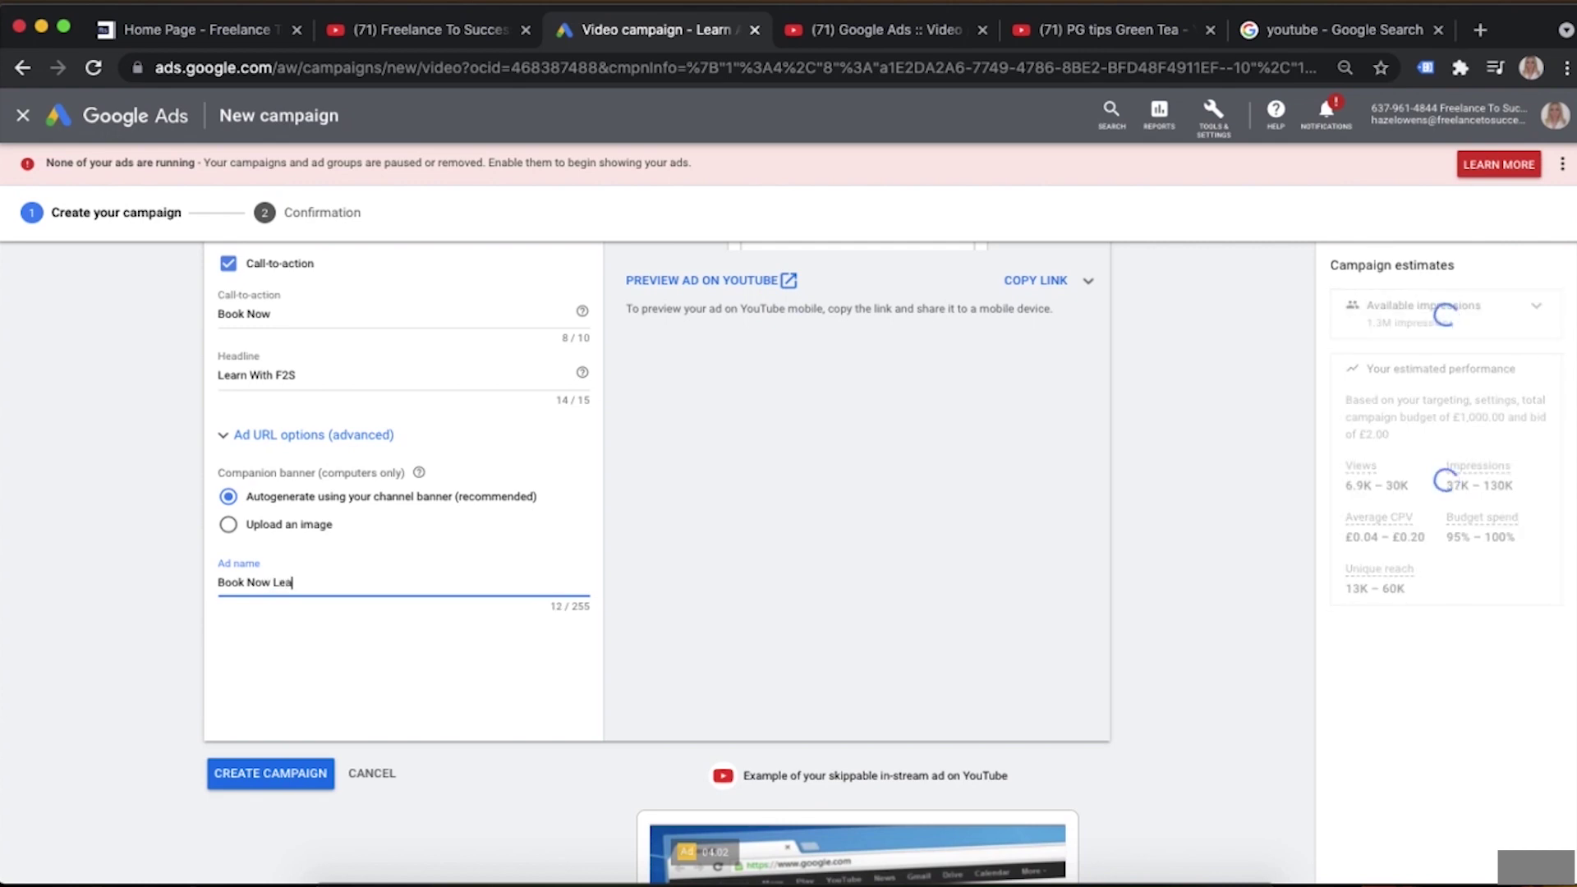
text(rn with F2S)
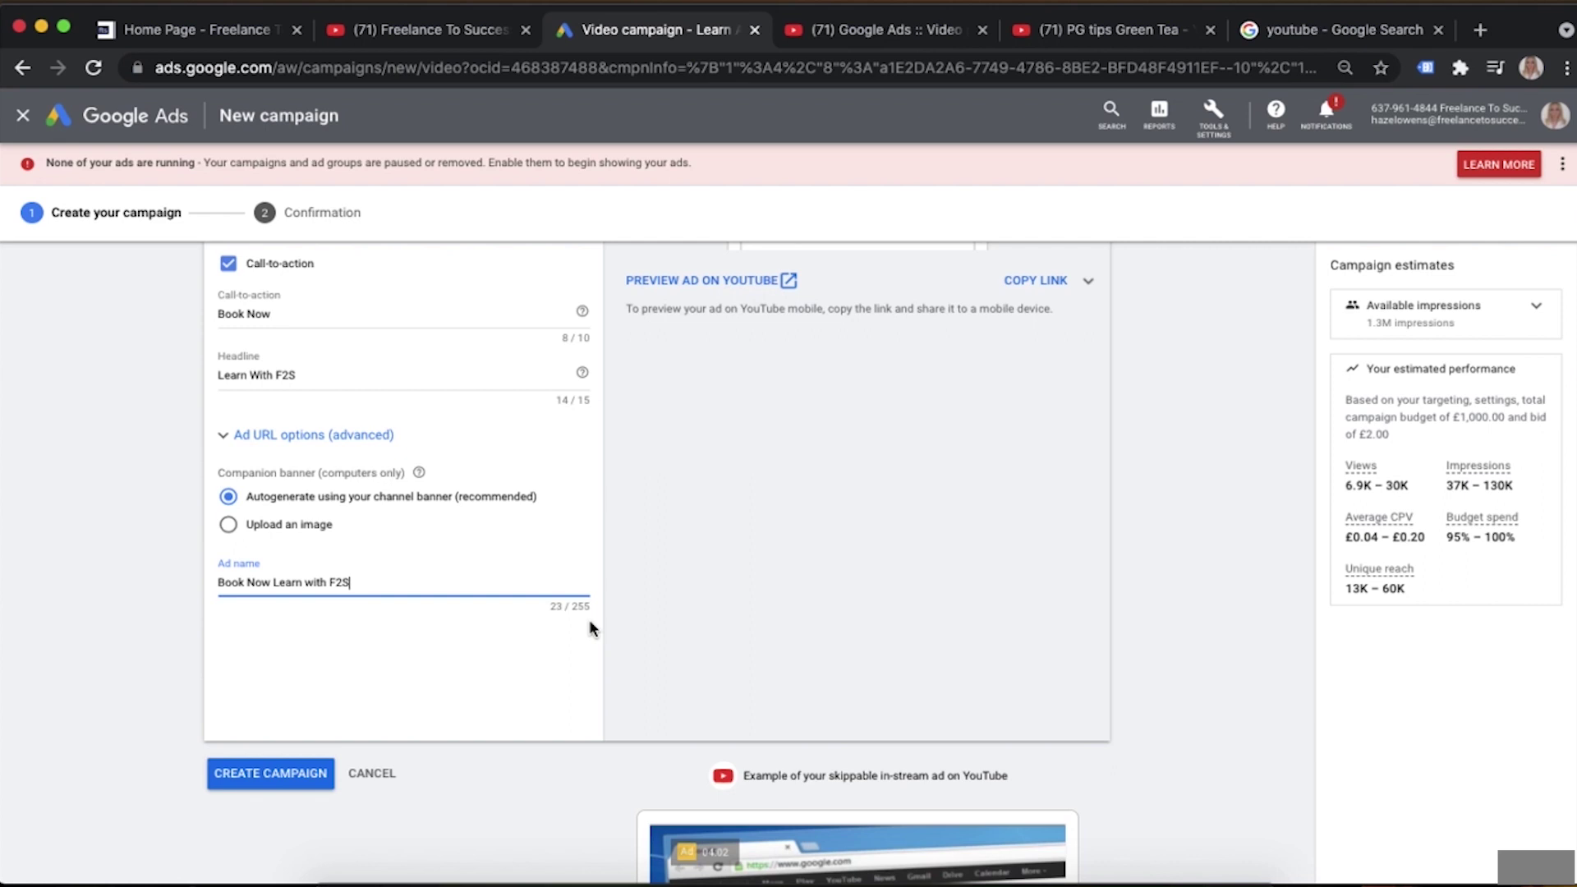
scroll(589, 629, down, 5)
scroll(589, 629, up, 8)
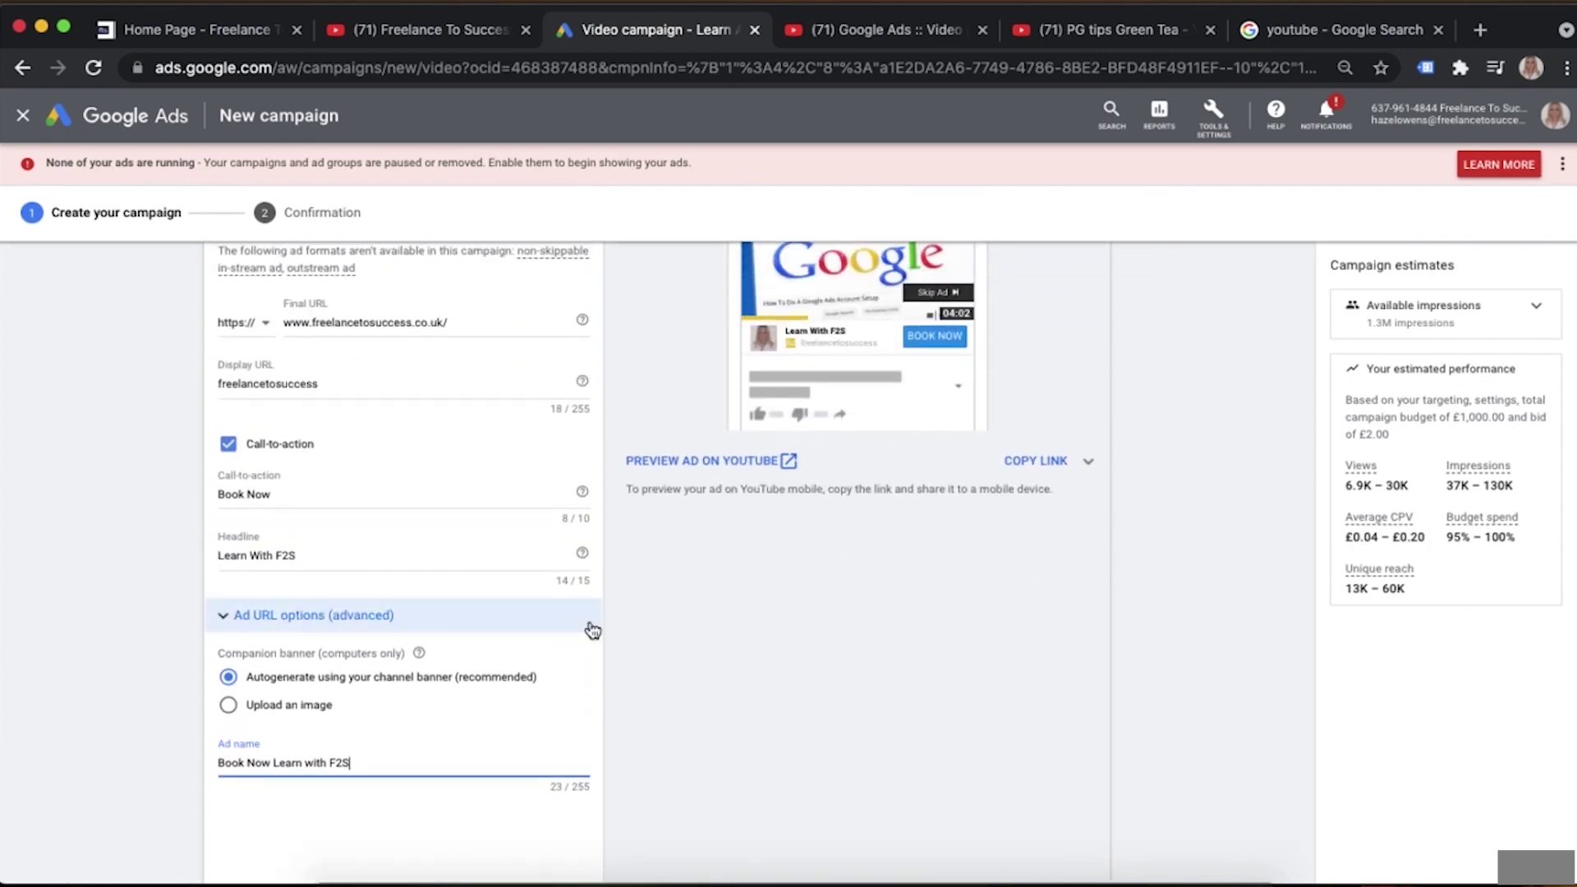
scroll(672, 621, down, 4)
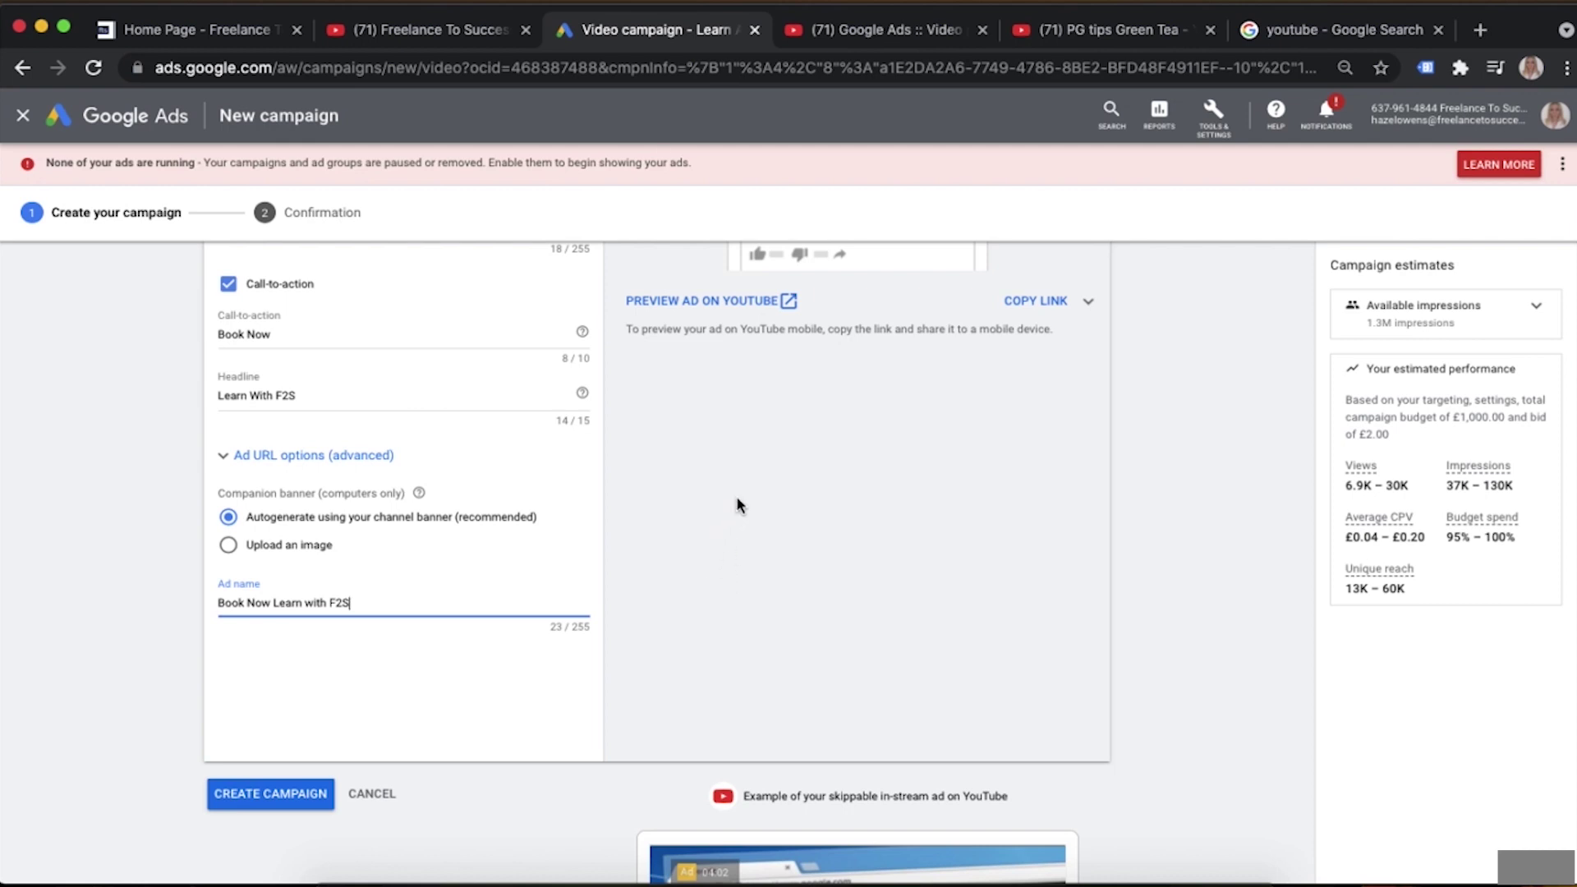
Switch to the open PG tips Green Tea video on YouTube and select its full web address
click(1103, 34)
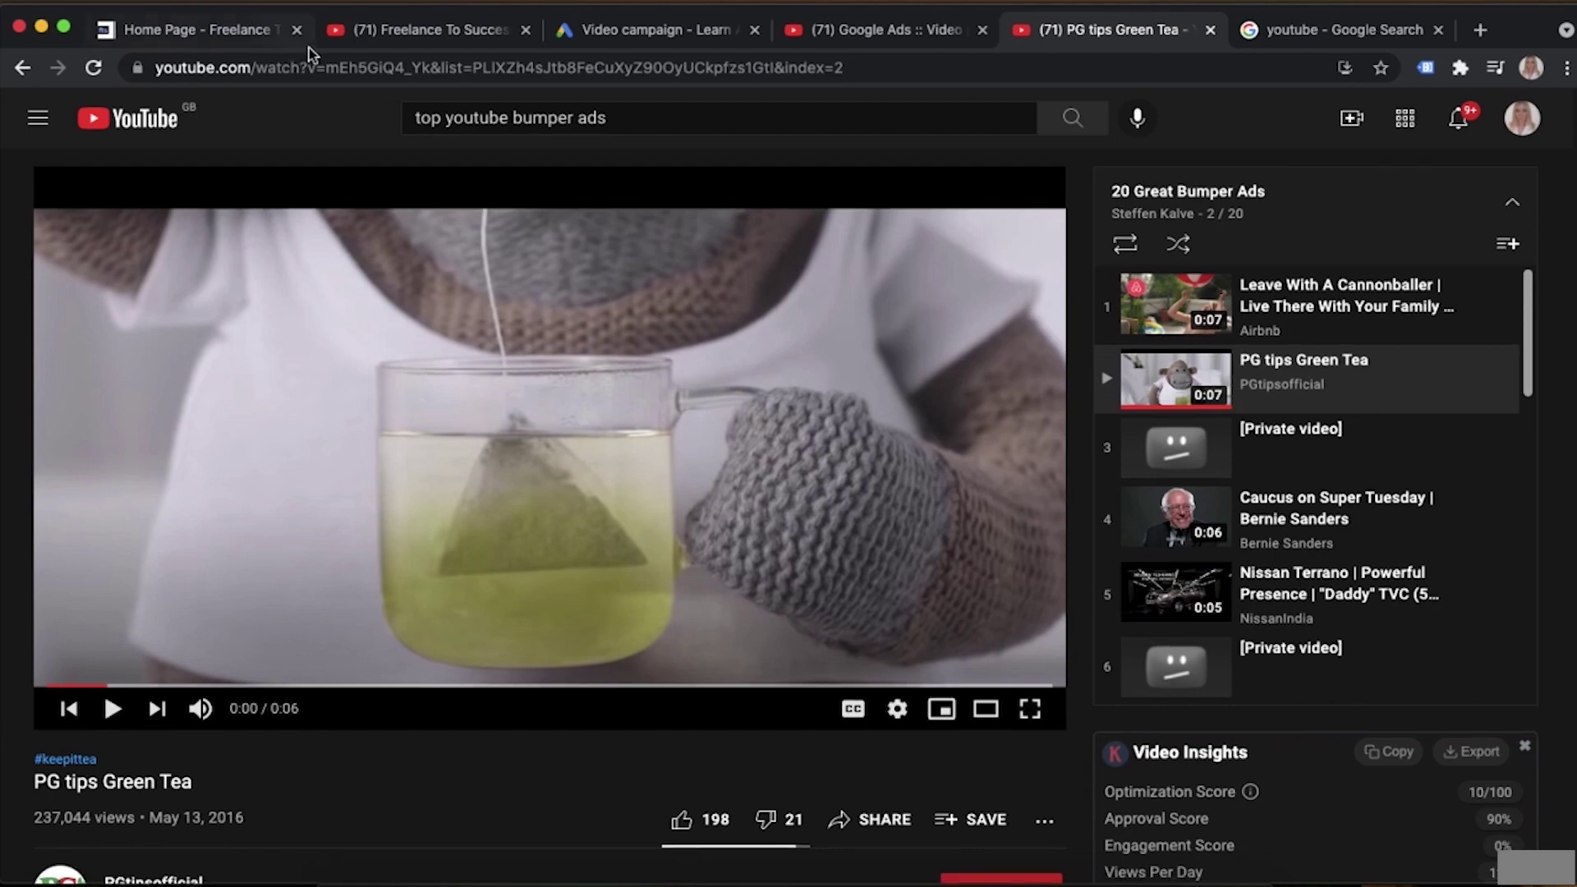
click(384, 67)
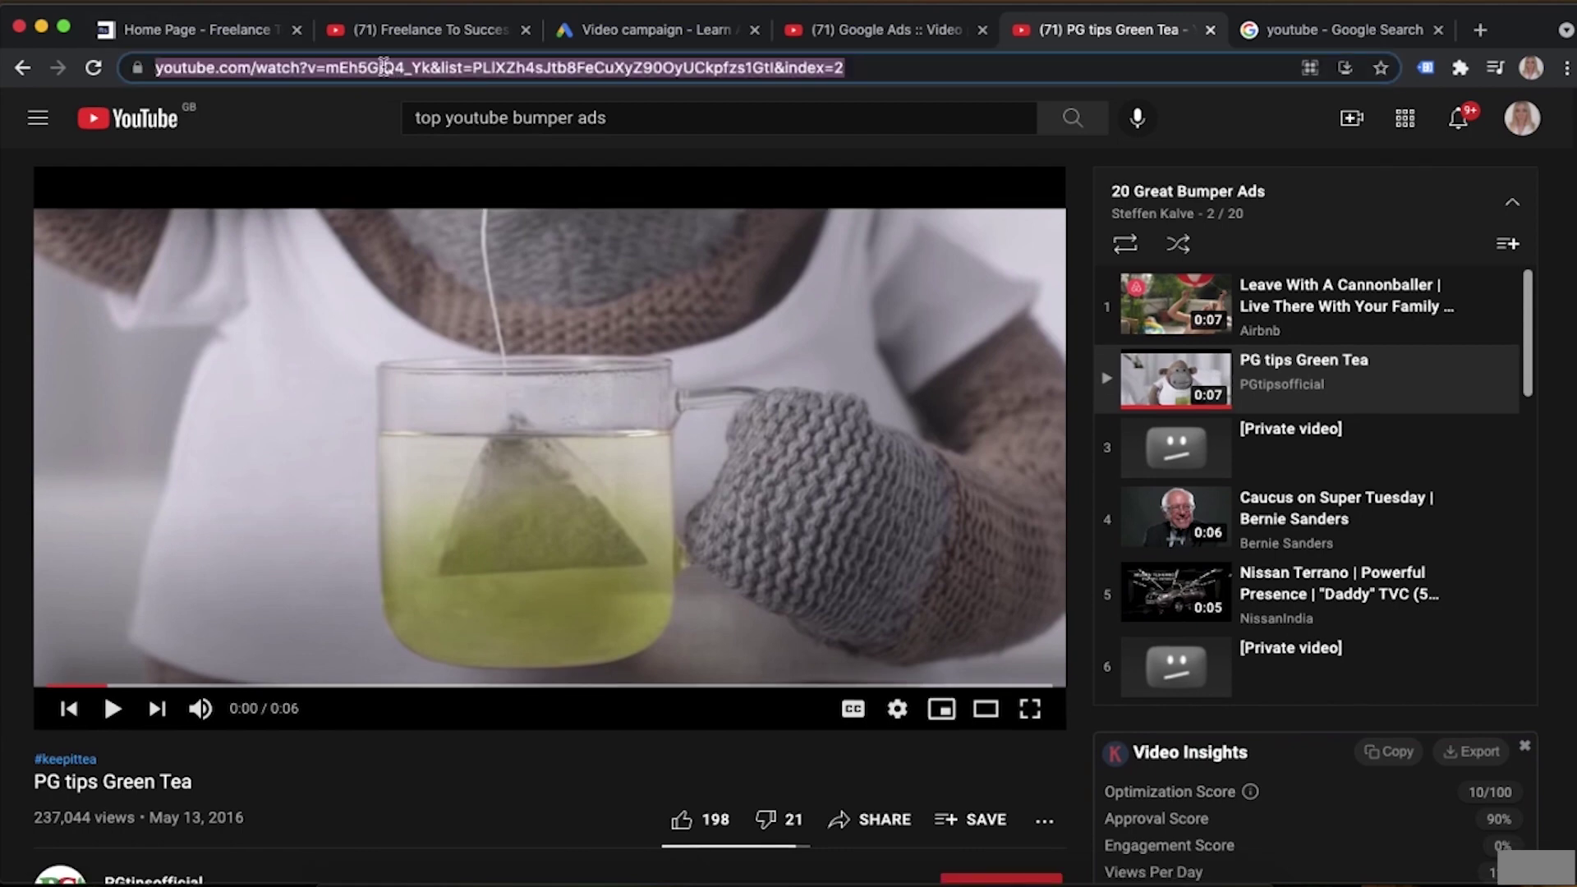